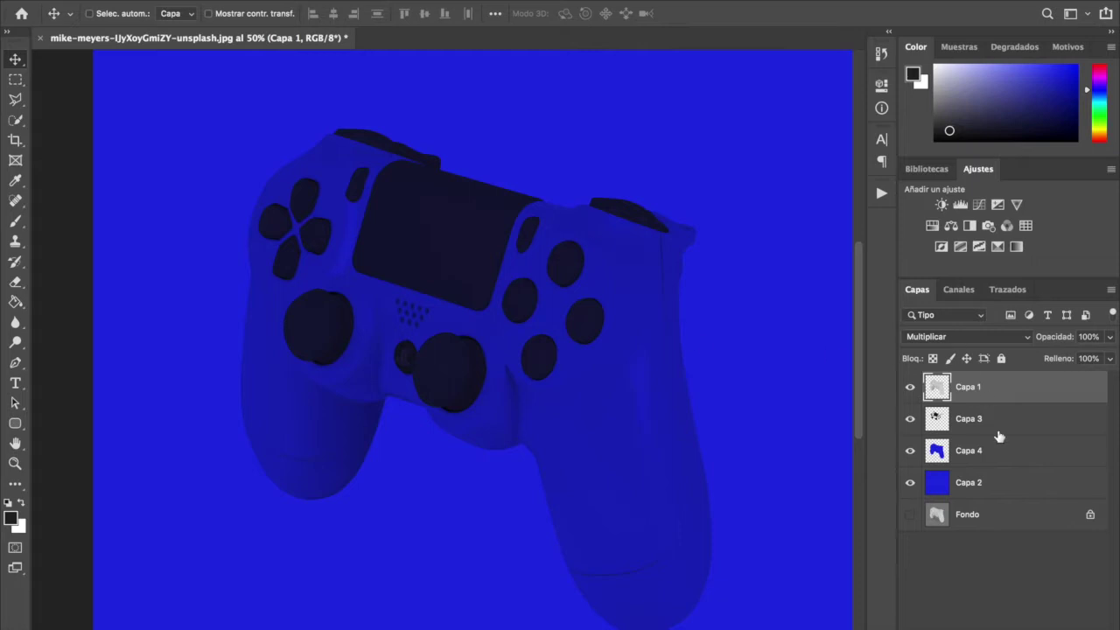
Step: Examine the controller's buttons, sticks and body up close, and check what Capa 3 contributes by toggling its visibility
click(909, 420)
click(910, 420)
click(15, 462)
drag(457, 307, 482, 325)
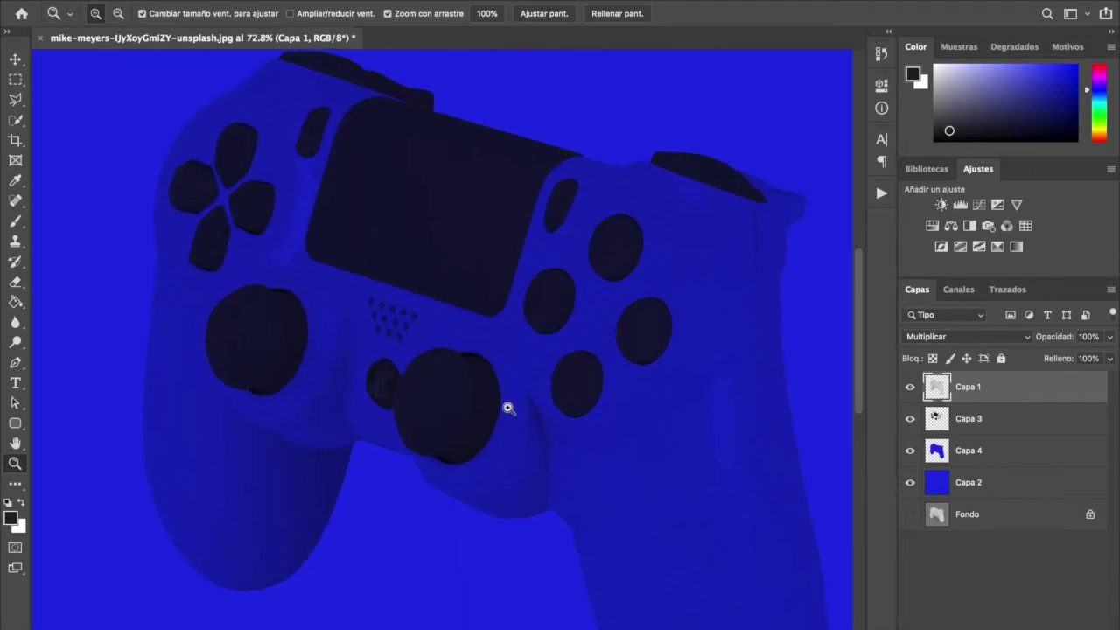
click(15, 59)
drag(515, 378, 525, 411)
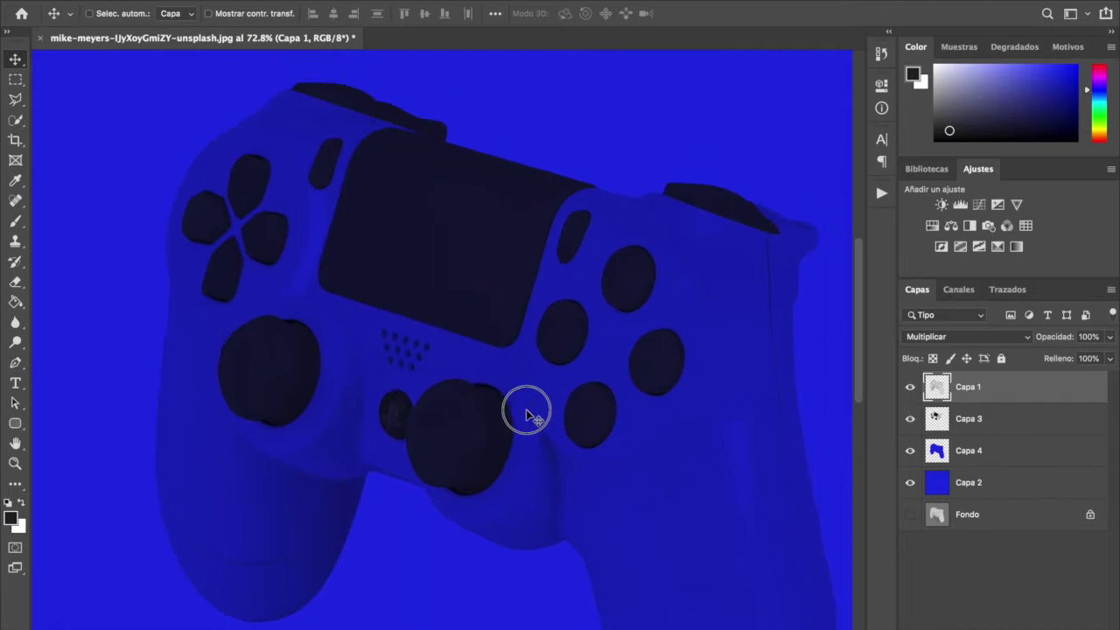
click(15, 464)
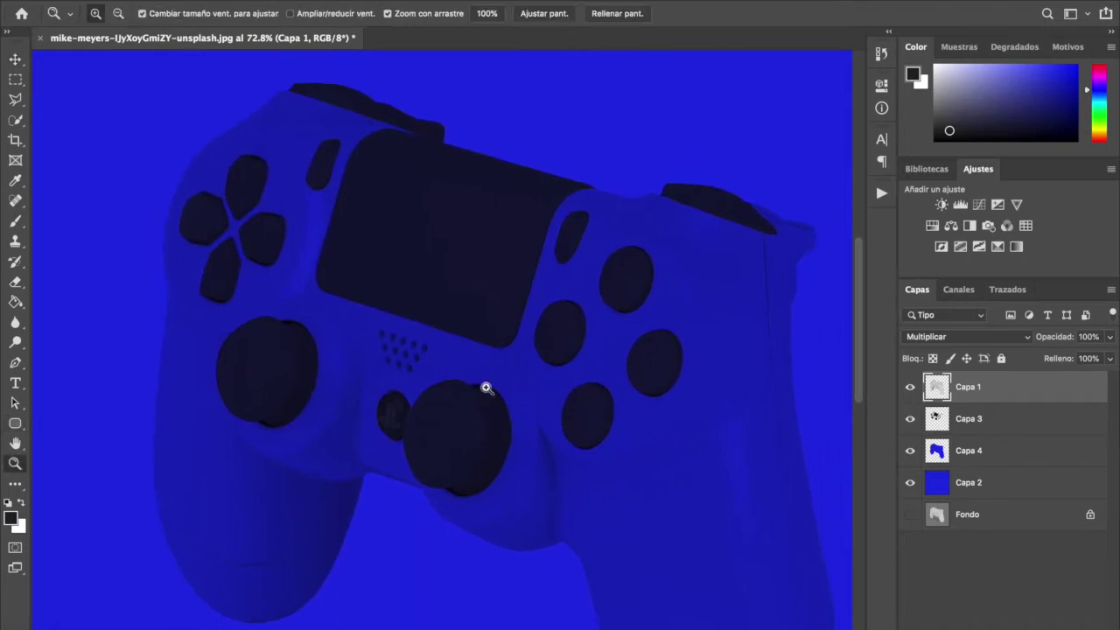
alt+click(499, 377)
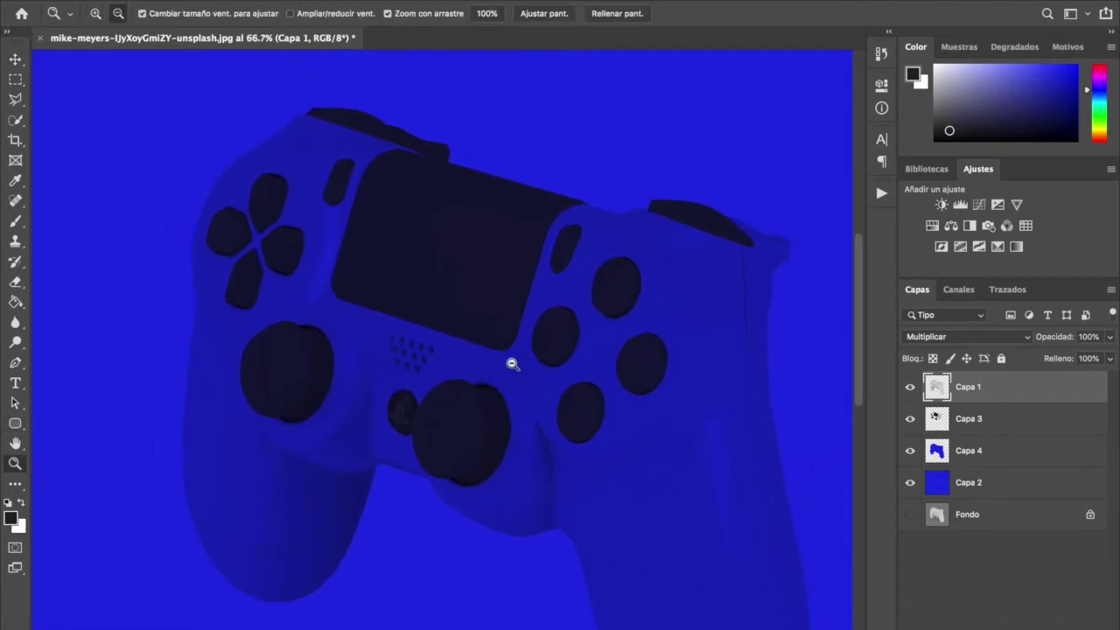
alt+click(511, 363)
drag(522, 407, 497, 352)
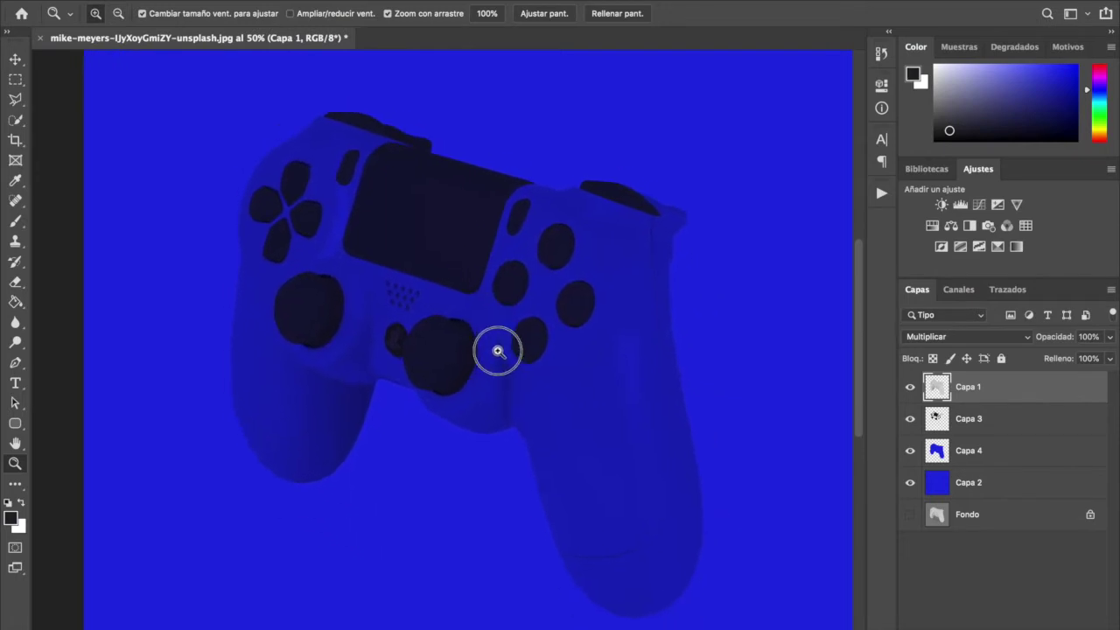
key(v)
drag(417, 327, 440, 335)
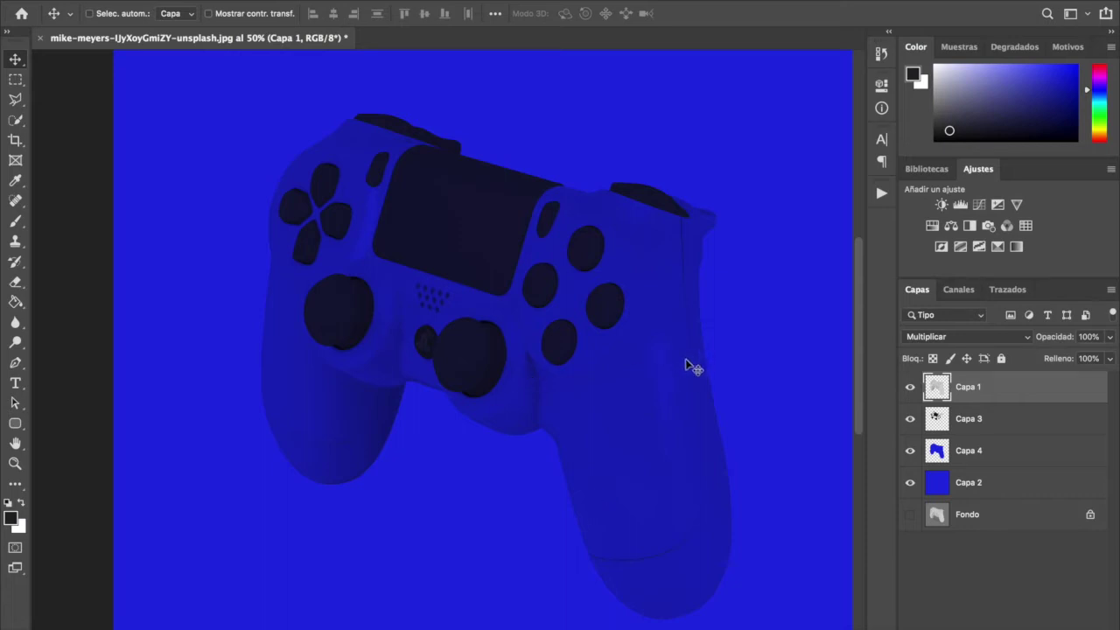
Step: Reduce the opacity of layer Capa 3 to 70%
click(995, 422)
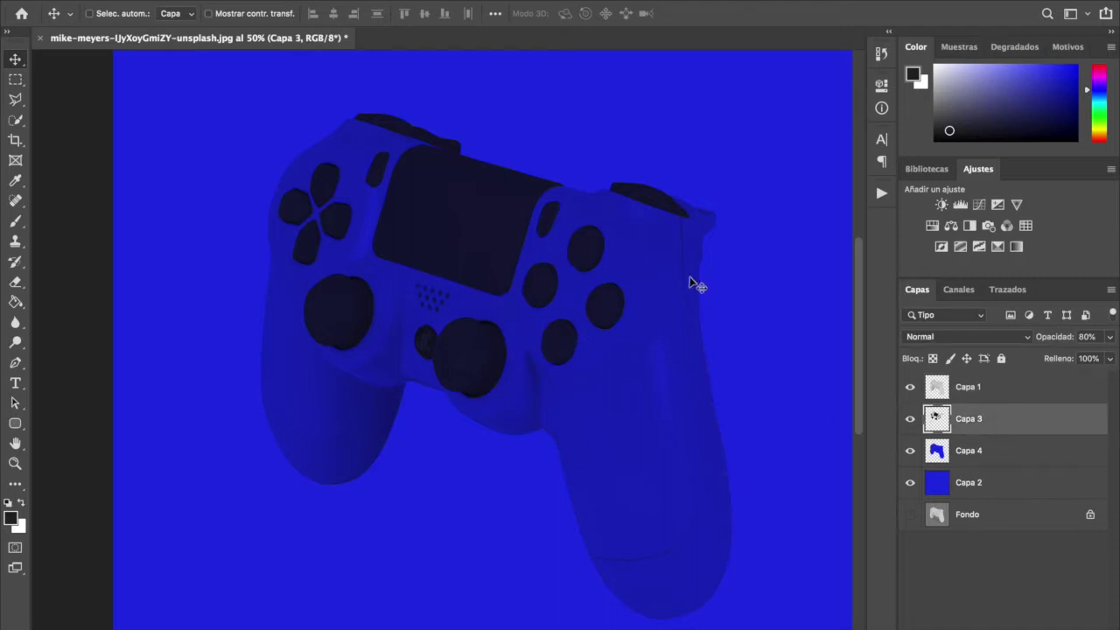
click(1109, 336)
drag(1093, 358, 1088, 359)
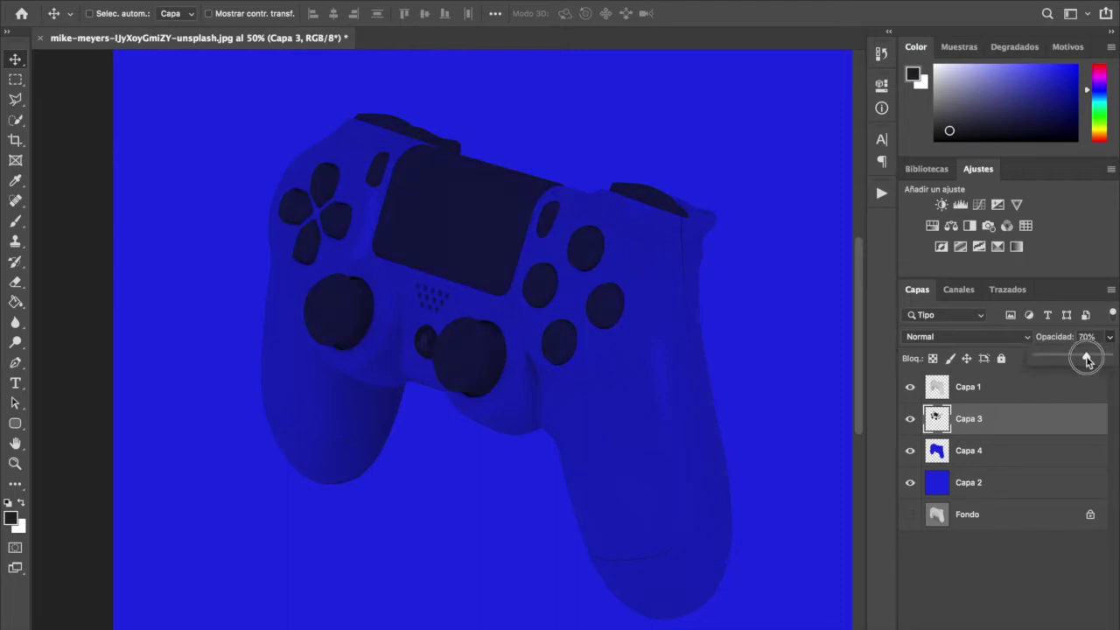
Step: Load the controller silhouette on layer Capa 4 as a selection
click(980, 457)
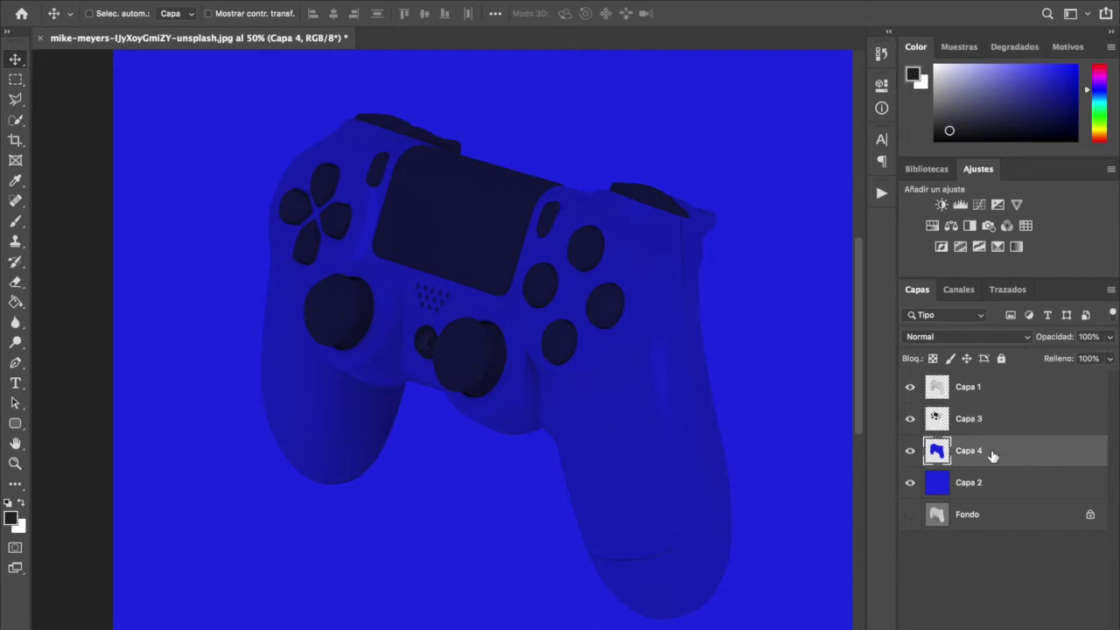
ctrl+click(936, 452)
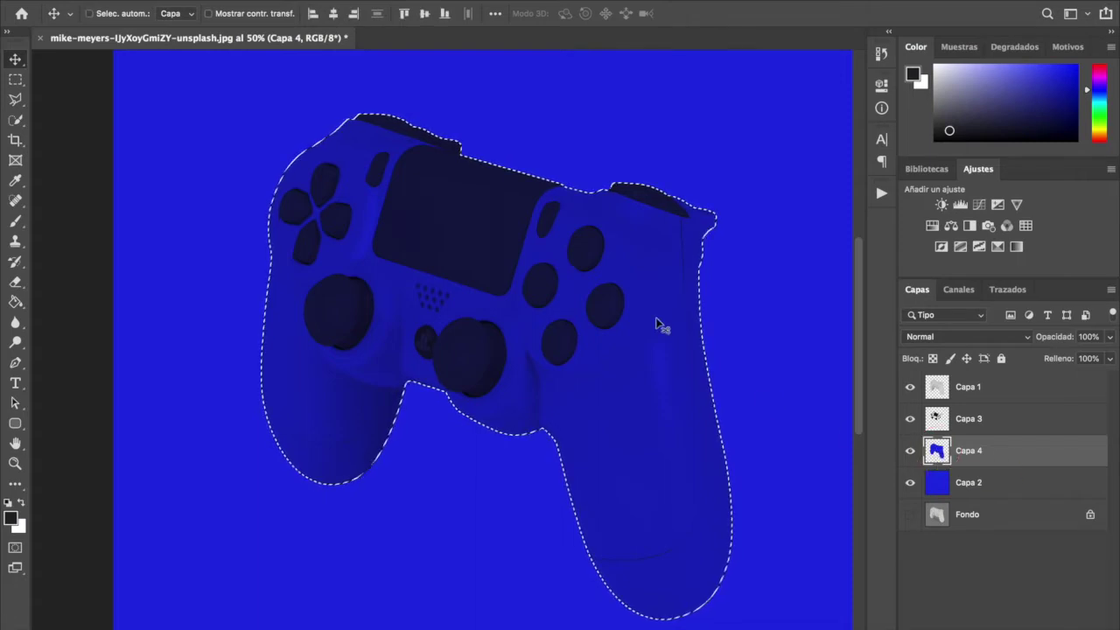
Step: Add a layer above Capa 3 and try shading the controller's right edge with a 309 px soft round brush
click(986, 426)
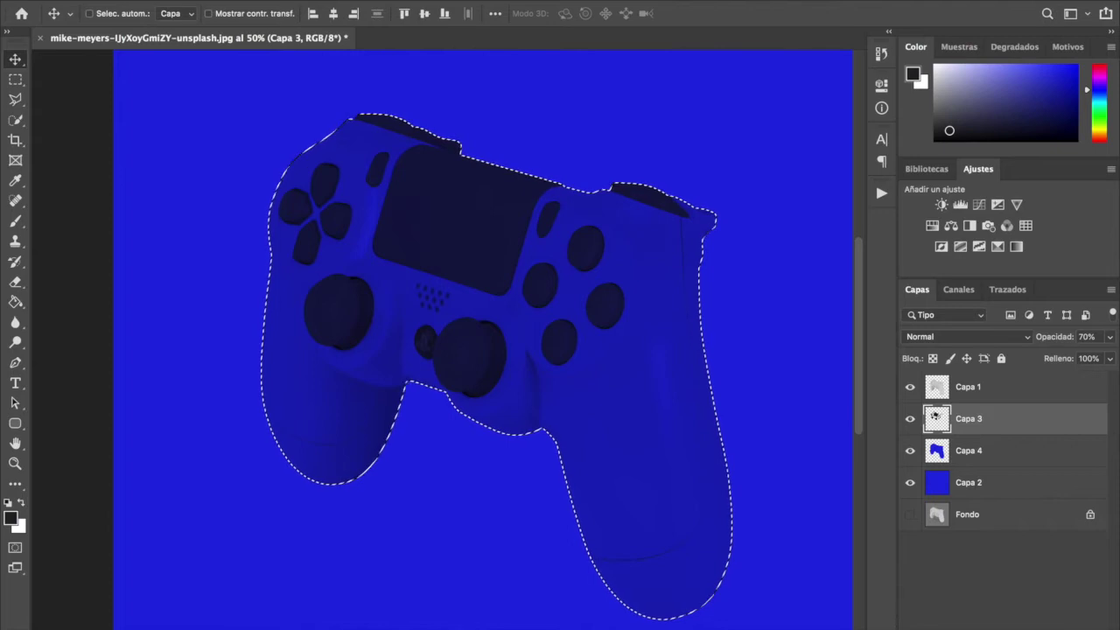
key(ctrl+shift+alt+n)
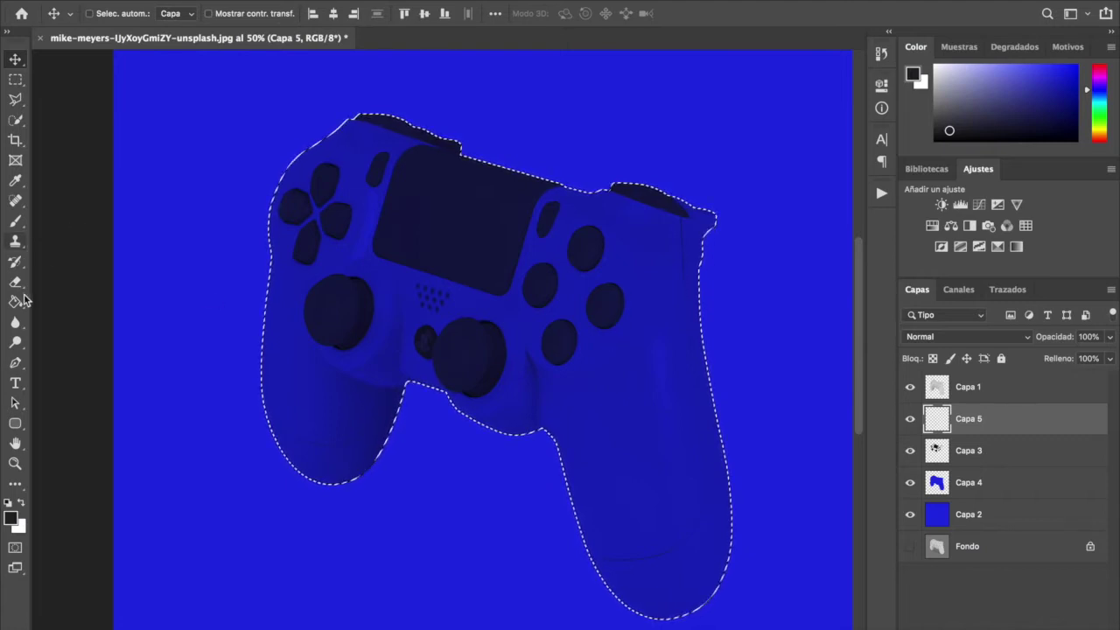
key(b)
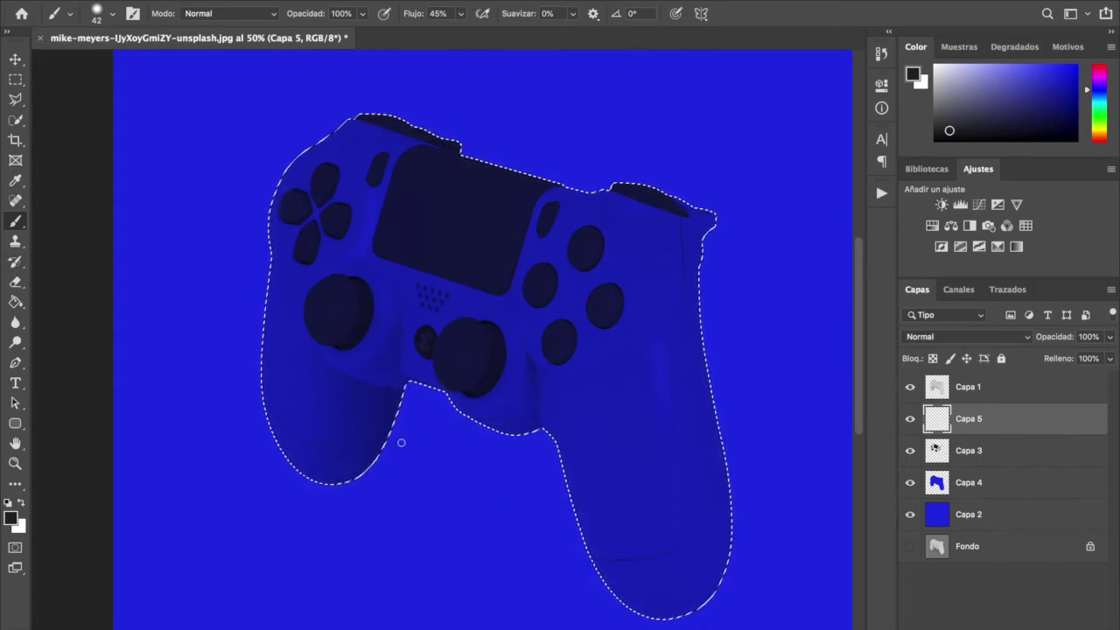
right_click(180, 279)
drag(285, 322, 349, 316)
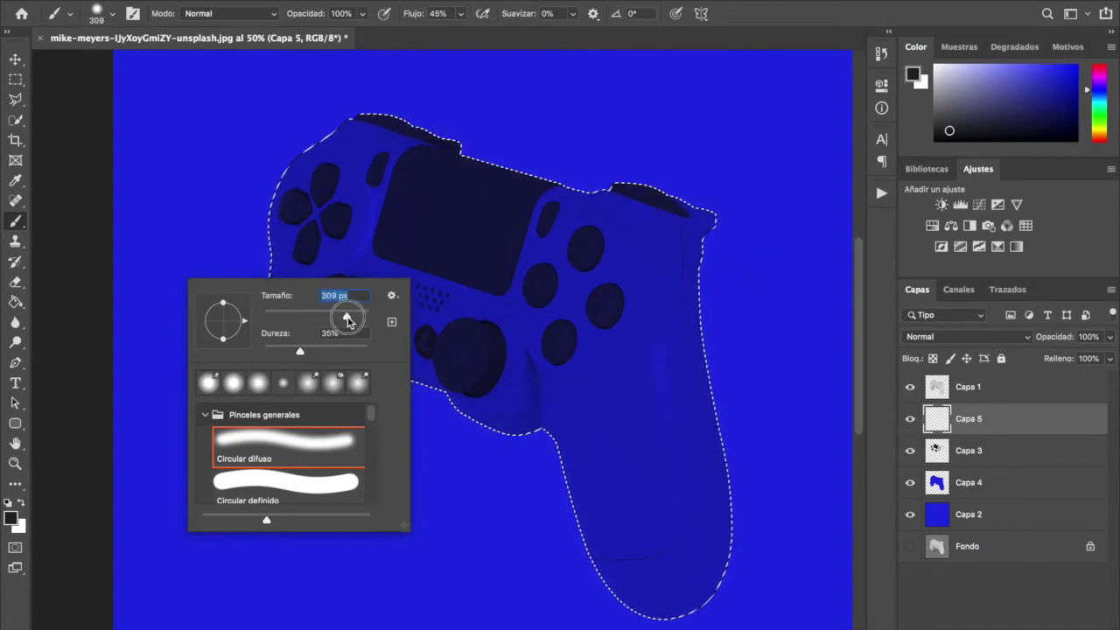
drag(718, 224, 717, 380)
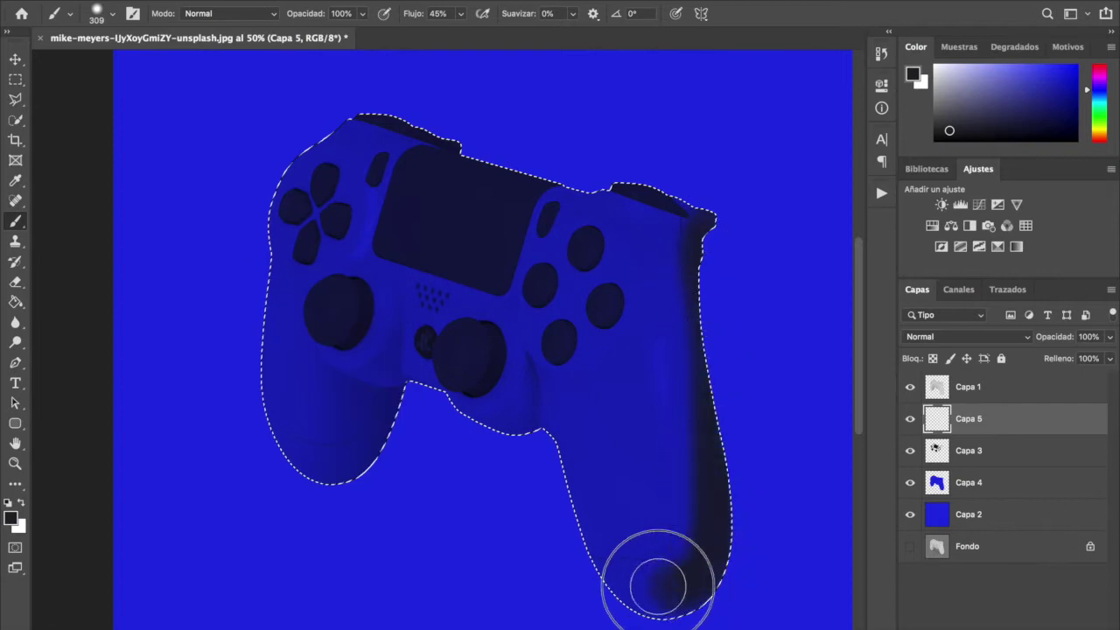
key(ctrl+z)
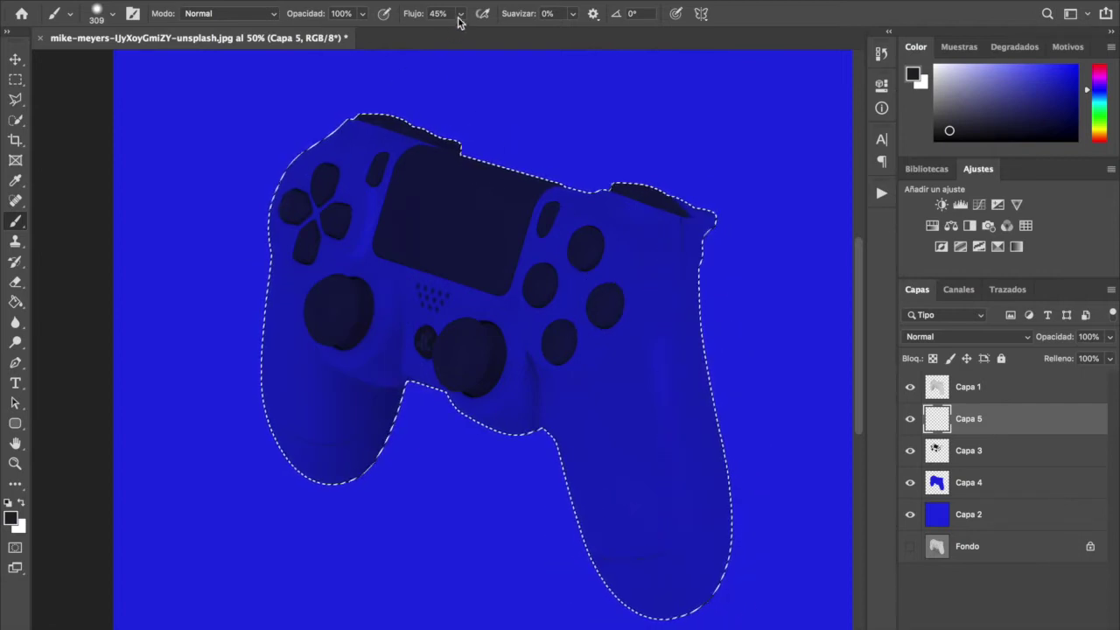
Step: Set the brush opacity to 31% and its size to 505 px
mouse_move(364, 19)
mouse_down()
mouse_move(358, 35)
mouse_move(310, 39)
mouse_up()
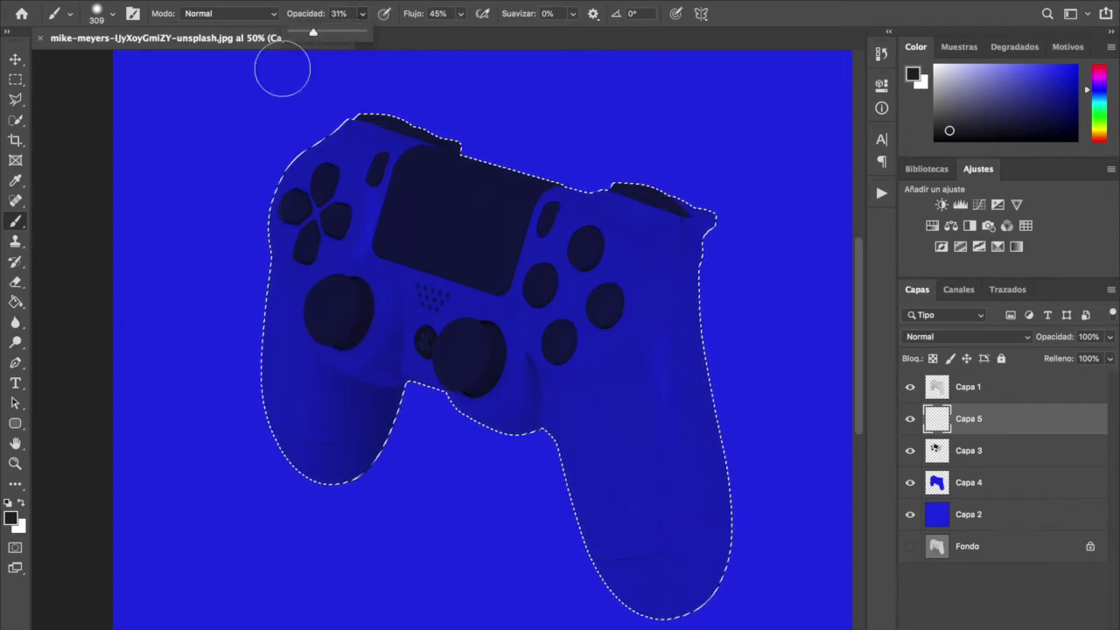
right_click(210, 134)
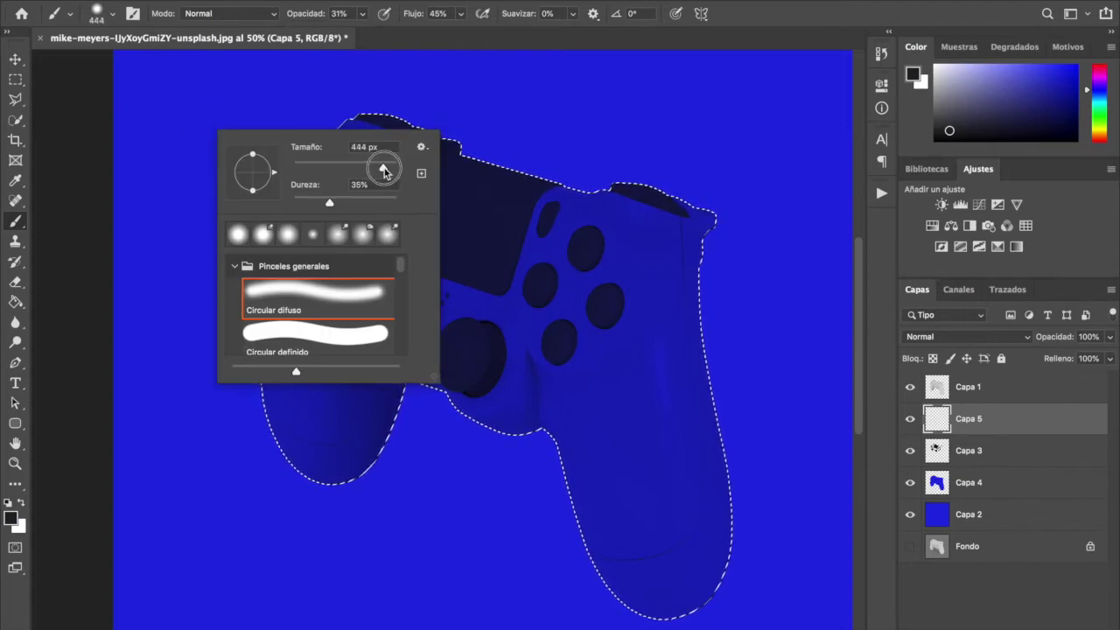
Step: Try shading the outer edges of both controller grips on the new layer with the enlarged brush
mouse_move(724, 191)
mouse_down()
mouse_move(744, 485)
mouse_move(721, 558)
mouse_move(682, 582)
mouse_move(603, 566)
mouse_move(511, 470)
mouse_up()
mouse_move(392, 431)
mouse_down()
mouse_move(295, 458)
mouse_move(233, 385)
mouse_up()
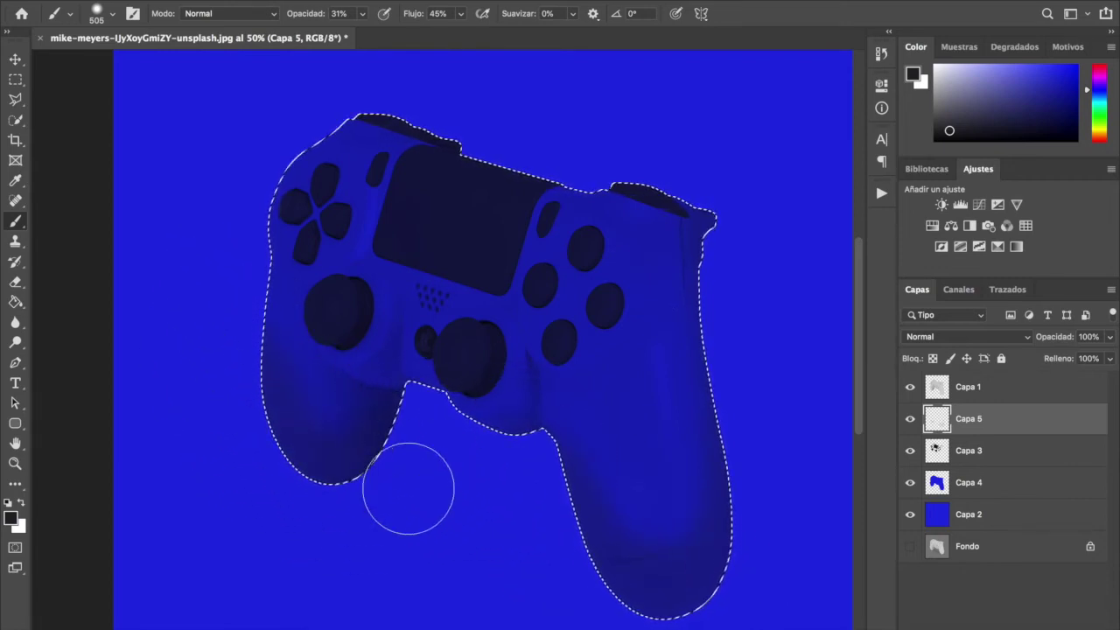
drag(318, 387, 280, 463)
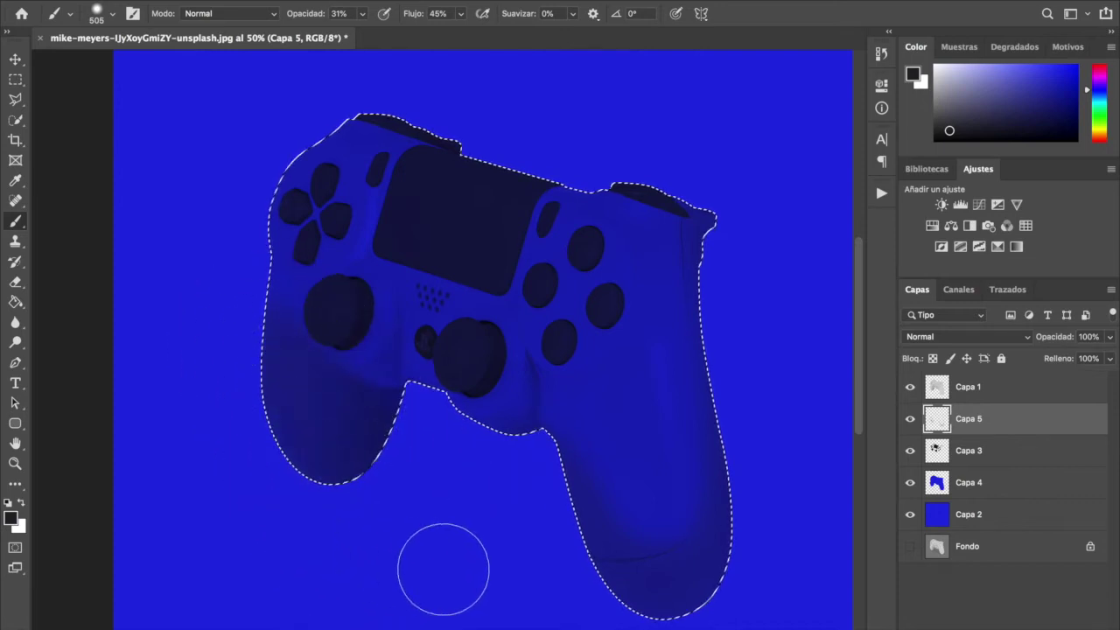
key(ctrl+h)
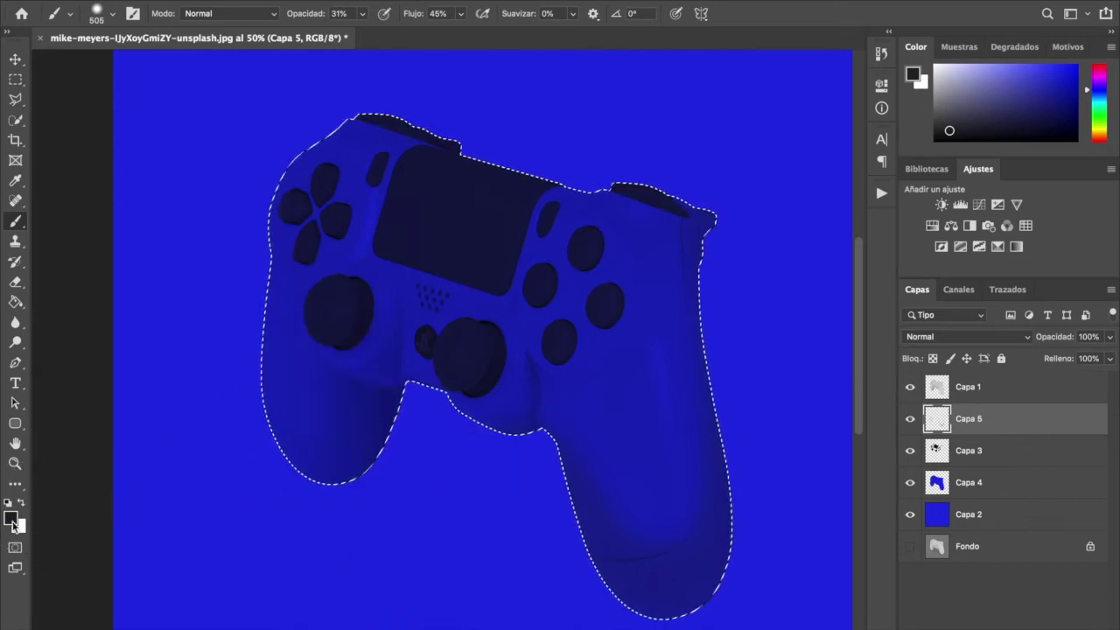
Step: Set the foreground colour to pure black (000000) and the brush opacity to 16%
click(11, 520)
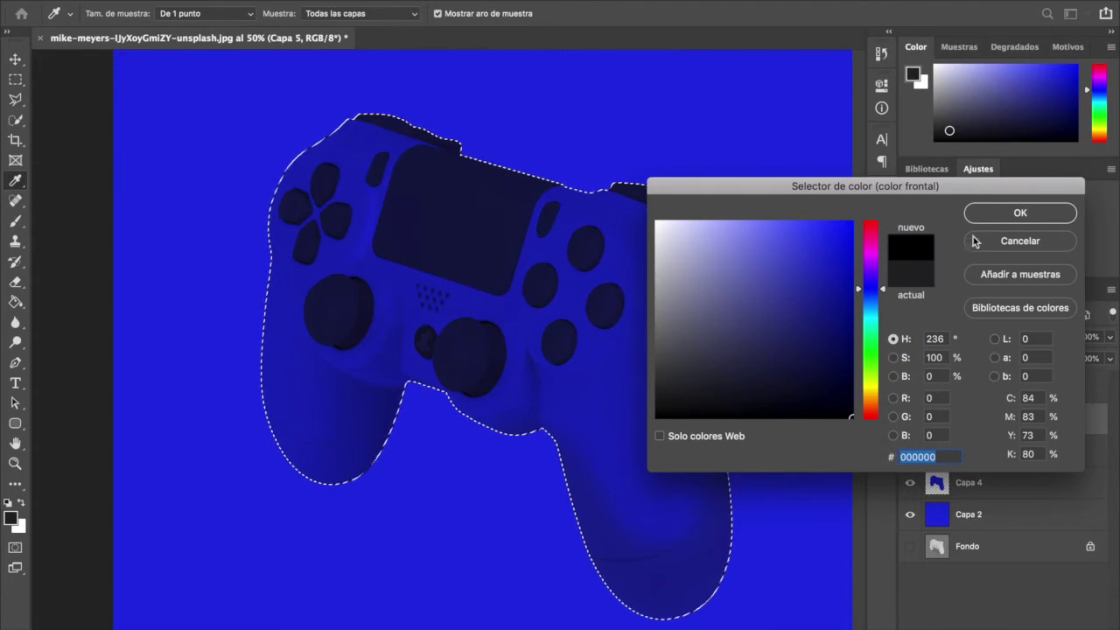
click(1020, 213)
click(361, 13)
drag(362, 35, 351, 32)
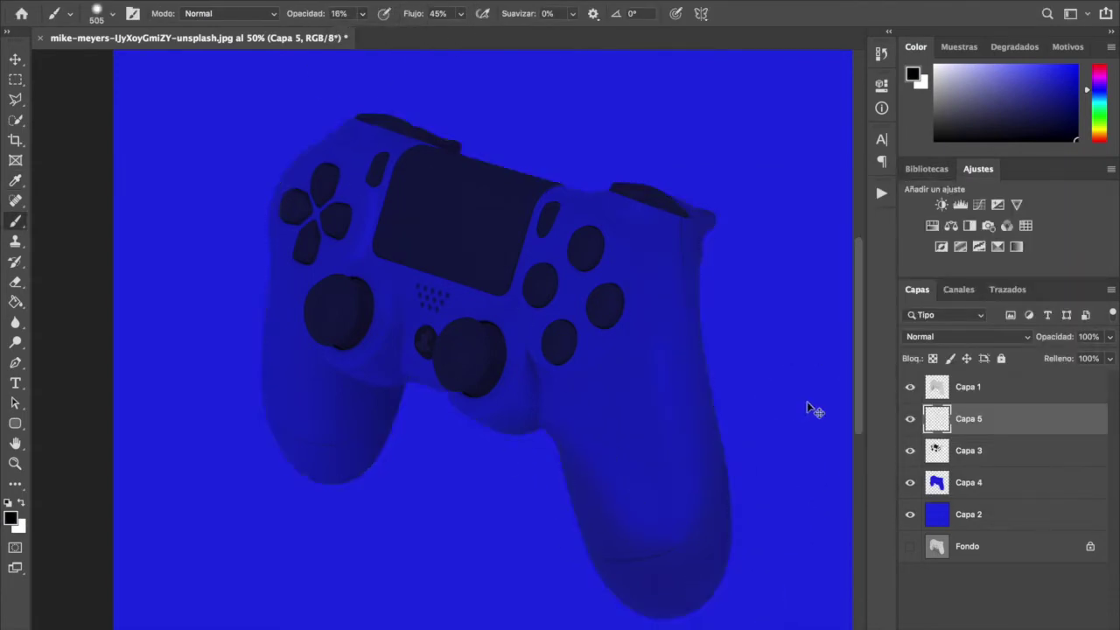
Step: Undo the grip shading together with its layer, and set the black brush's opacity to 10%
key(ctrl+z)
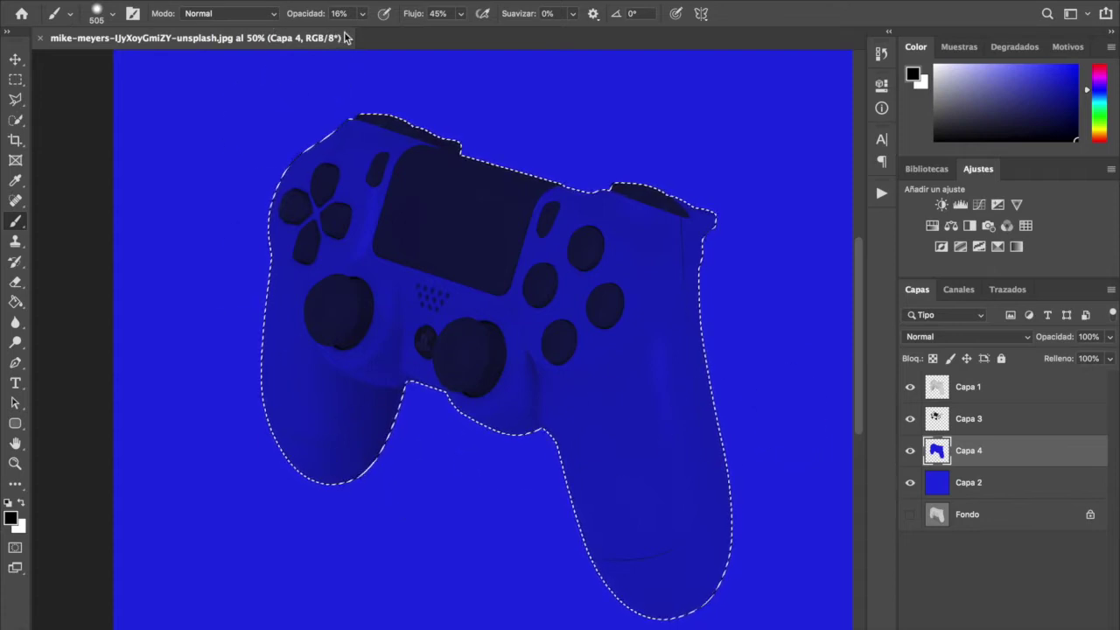
click(11, 517)
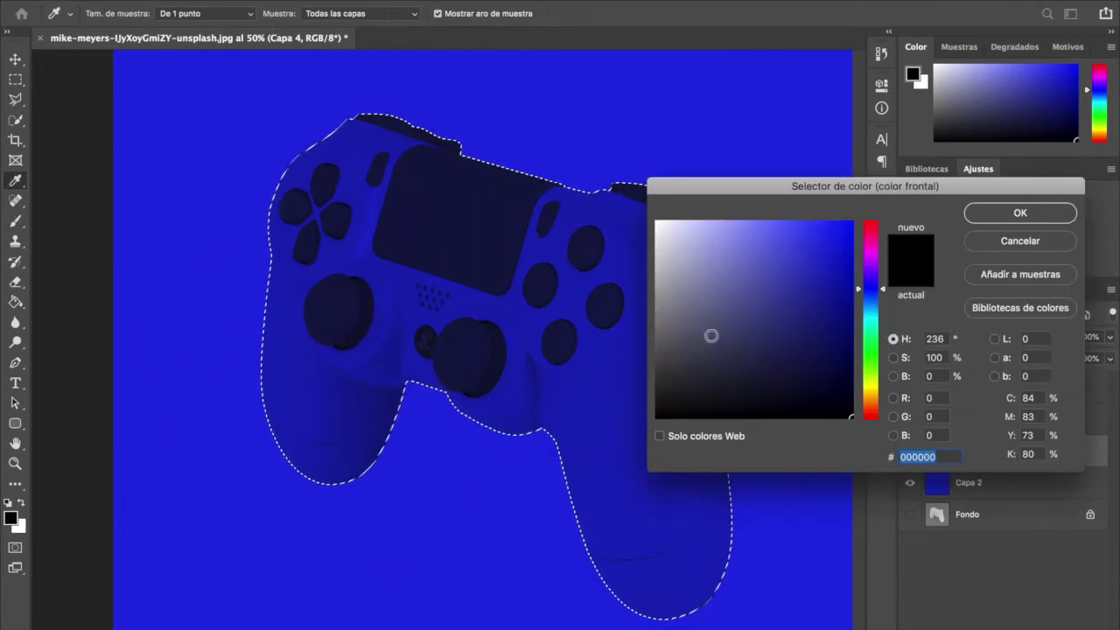
click(992, 217)
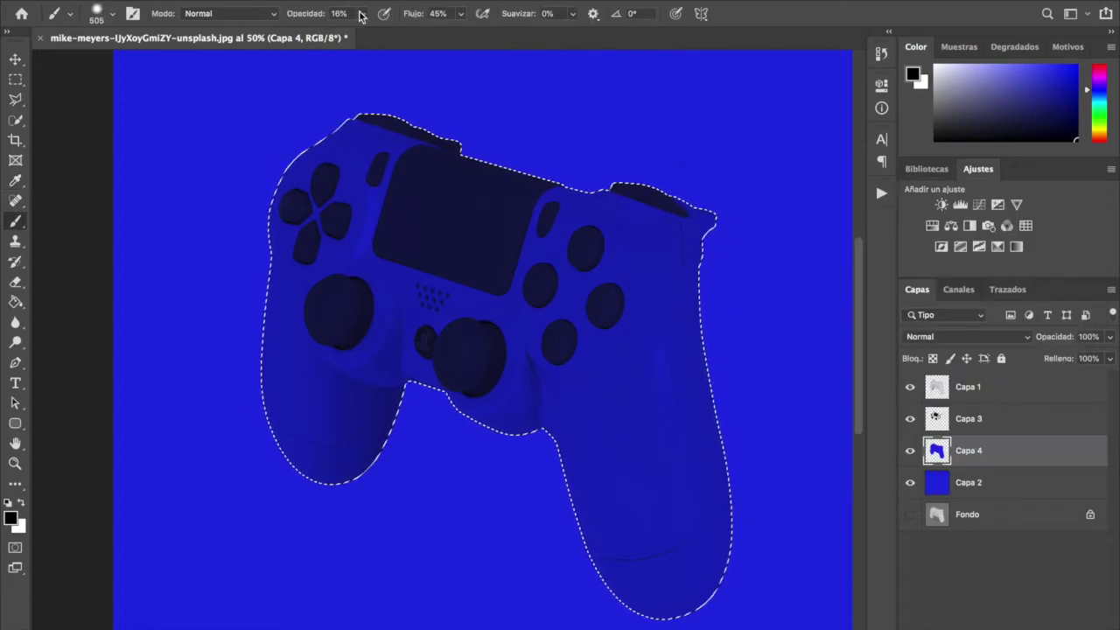
click(360, 16)
drag(363, 33, 359, 33)
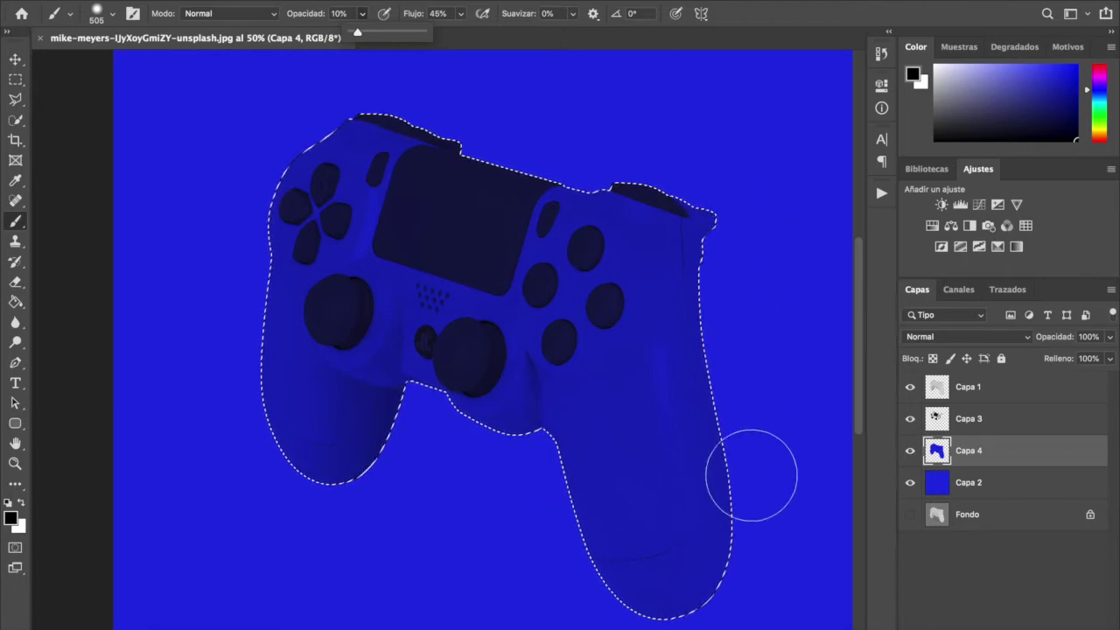
Step: Try shading the edges of both grips and the lower centre of the controller directly on layer Capa 4
mouse_move(535, 438)
mouse_down()
mouse_move(525, 448)
mouse_move(573, 562)
mouse_move(554, 417)
mouse_move(625, 595)
mouse_move(737, 499)
mouse_move(609, 588)
mouse_move(507, 517)
mouse_up()
mouse_move(380, 440)
mouse_down()
mouse_move(324, 445)
mouse_move(244, 362)
mouse_move(338, 480)
mouse_move(394, 520)
mouse_up()
scroll(437, 504, left, 1)
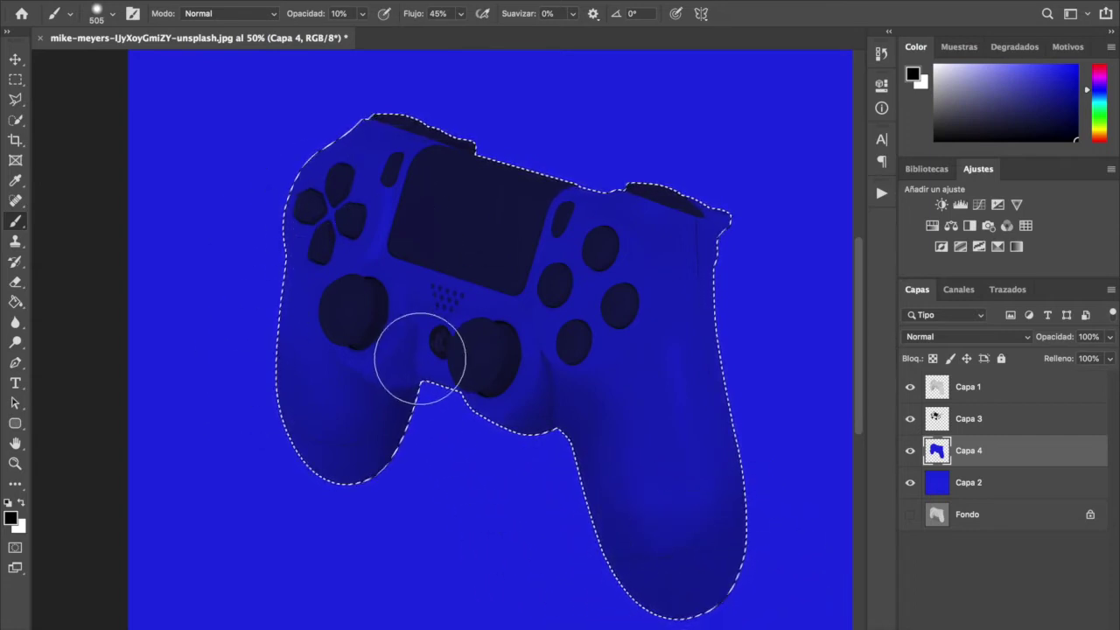
click(401, 390)
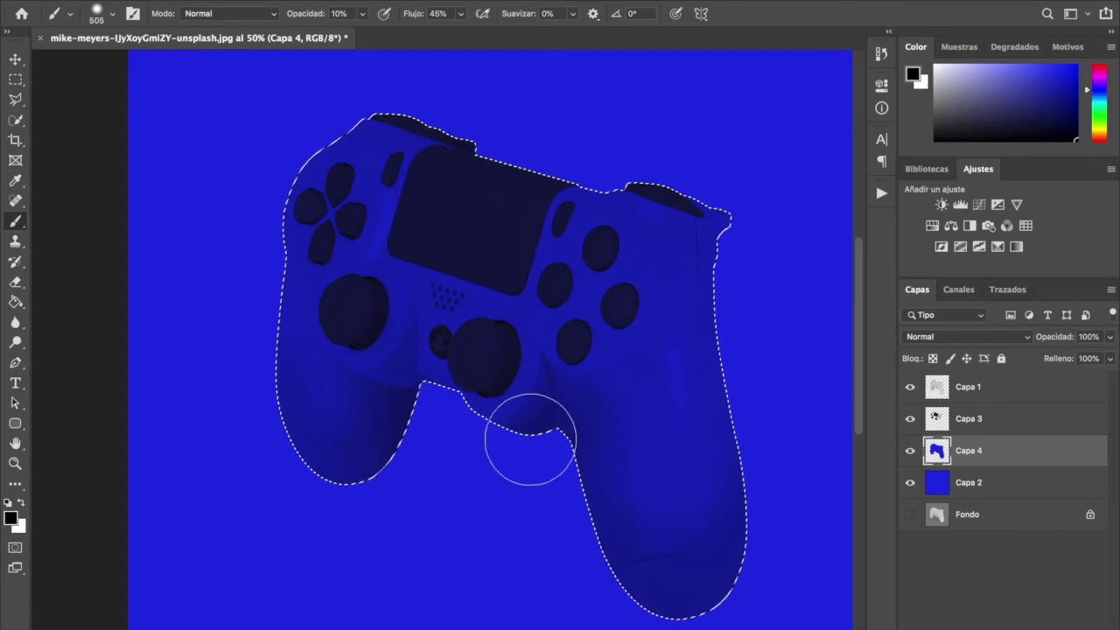
scroll(583, 464, right, 2)
scroll(582, 465, down, 1)
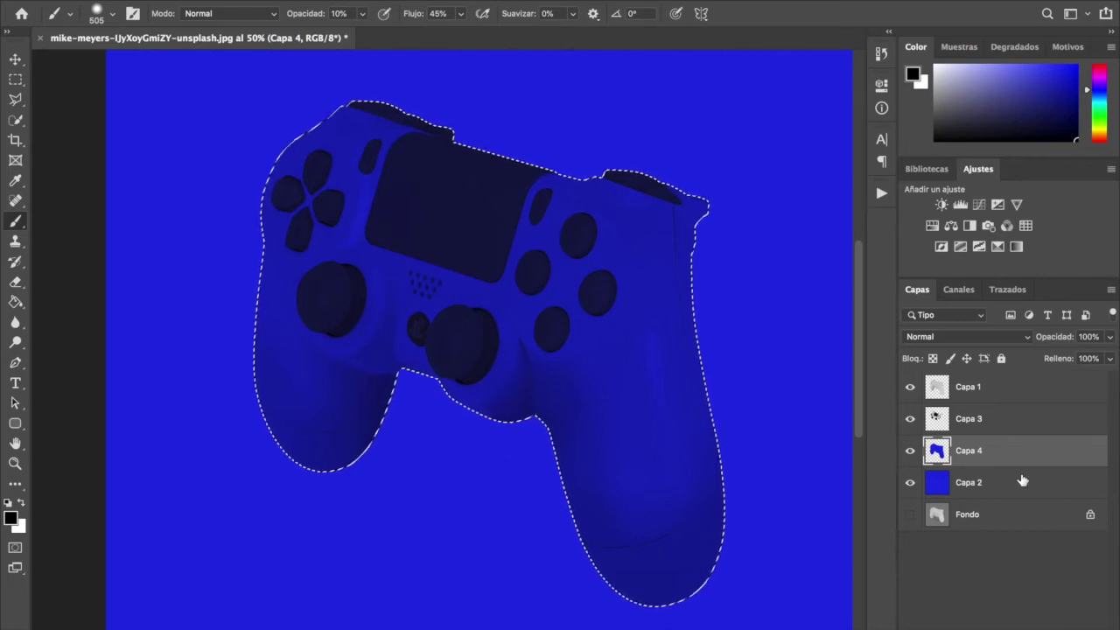
key(ctrl+d)
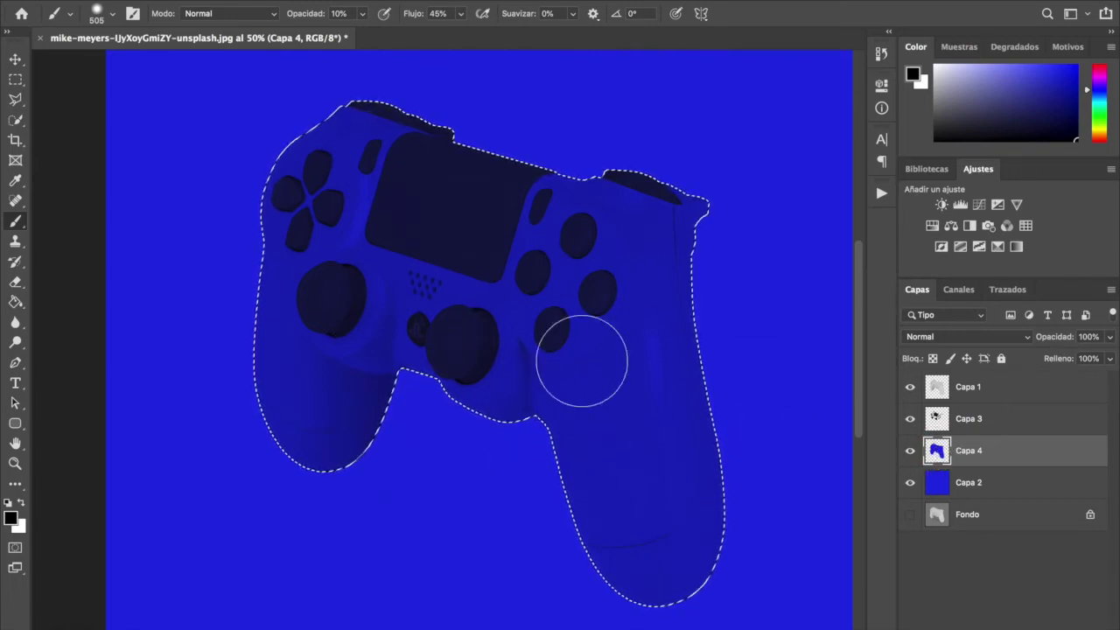
Step: Add a new layer above Capa 3 and paint soft black shading along the edges of both controller grips on it
key(ctrl+shift+alt+n)
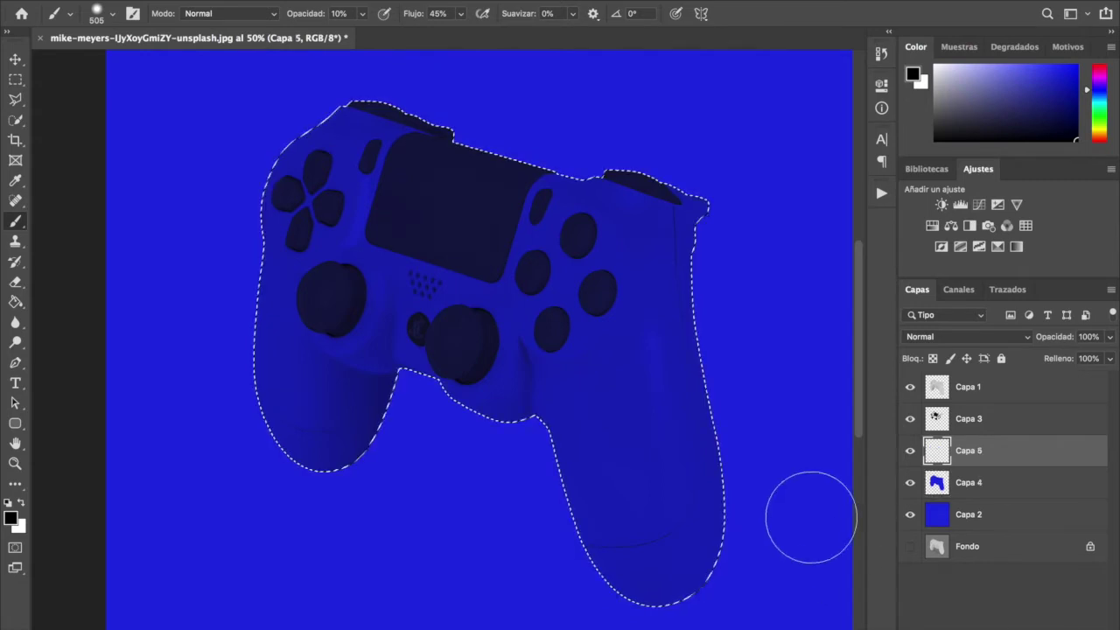
drag(985, 450, 984, 404)
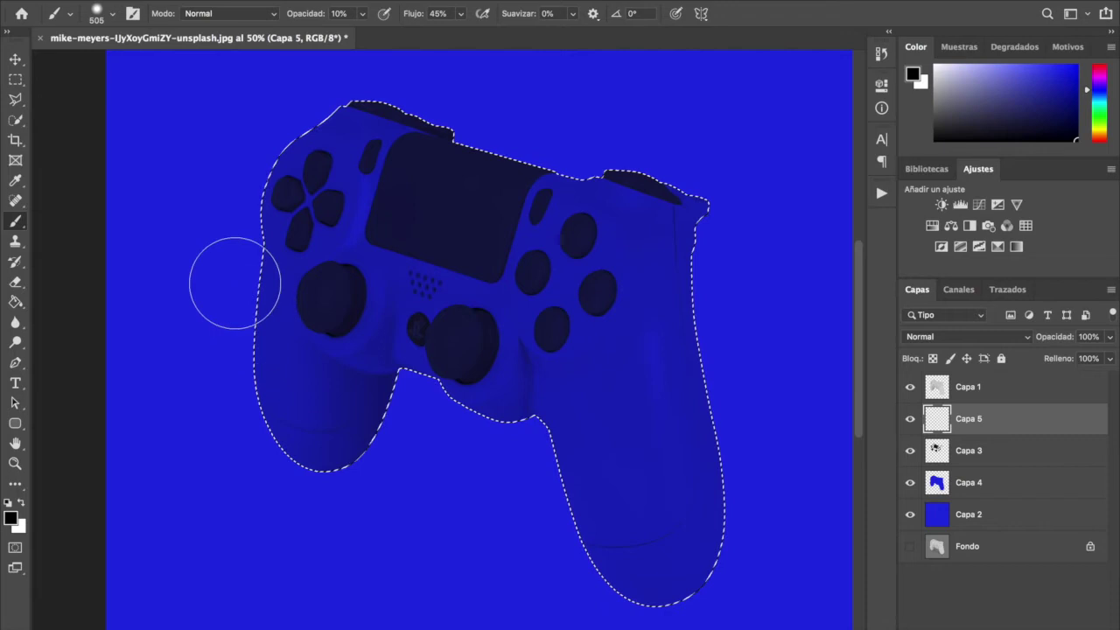
mouse_move(364, 432)
mouse_down()
mouse_move(386, 446)
mouse_move(278, 417)
mouse_move(482, 502)
mouse_up()
mouse_move(551, 457)
mouse_down()
mouse_move(595, 569)
mouse_move(711, 548)
mouse_move(743, 428)
mouse_move(731, 213)
mouse_move(719, 225)
mouse_move(723, 561)
mouse_move(595, 588)
mouse_move(746, 544)
mouse_move(704, 591)
mouse_move(569, 482)
mouse_move(602, 603)
mouse_move(548, 507)
mouse_move(535, 427)
mouse_move(529, 446)
mouse_move(540, 409)
mouse_move(485, 483)
mouse_move(407, 444)
mouse_up()
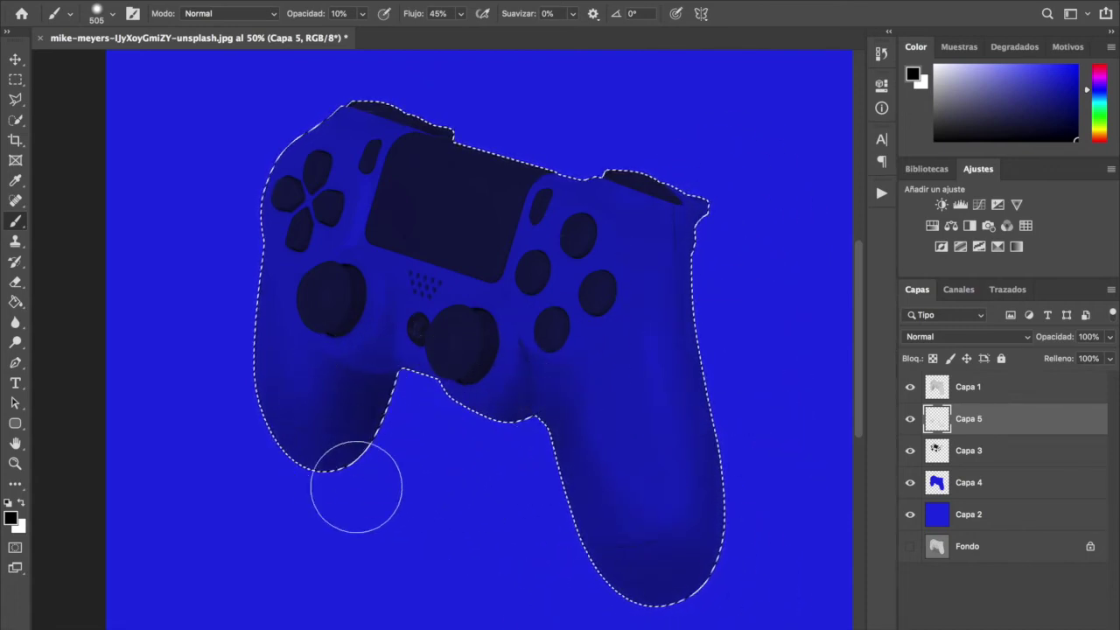
mouse_move(241, 432)
mouse_down()
mouse_move(225, 305)
mouse_move(217, 451)
mouse_up()
drag(207, 288, 250, 425)
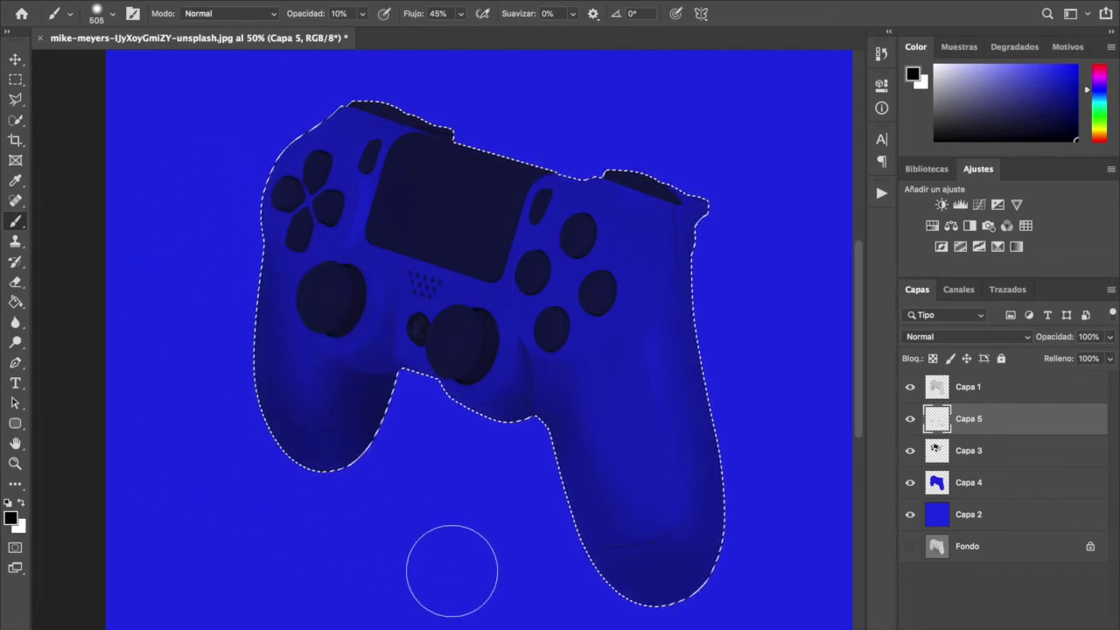
Step: Deepen the soft black shading on the controller's right grip, upper edge and lower centre on layer Capa 5
mouse_move(544, 413)
mouse_down()
mouse_move(510, 501)
mouse_move(611, 526)
mouse_up()
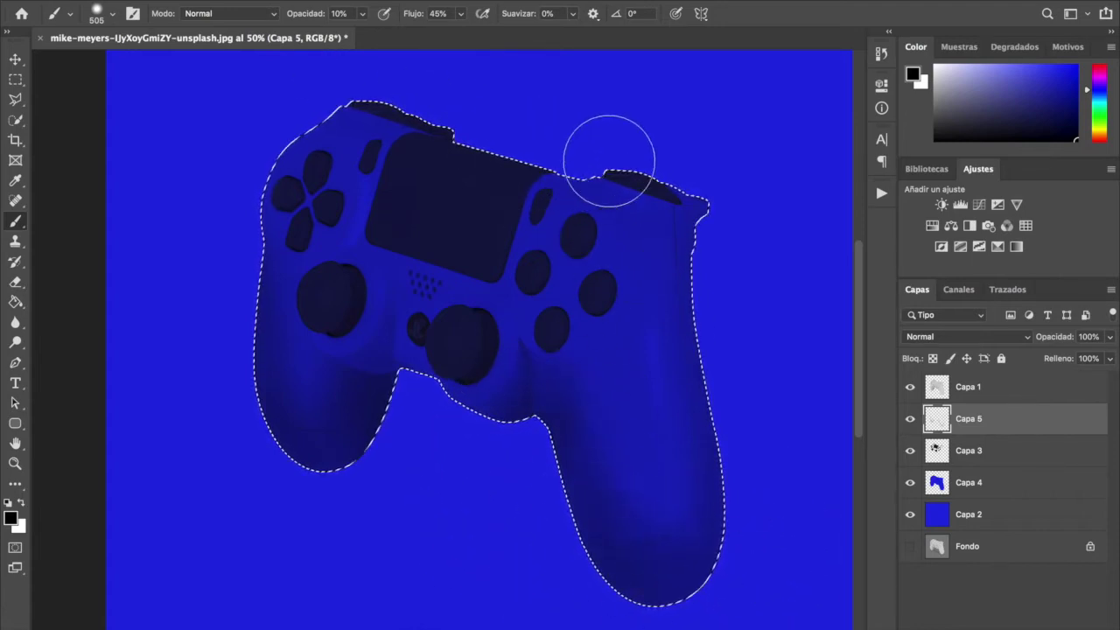
mouse_move(500, 190)
mouse_down()
mouse_move(625, 134)
mouse_move(511, 179)
mouse_up()
drag(489, 131, 391, 108)
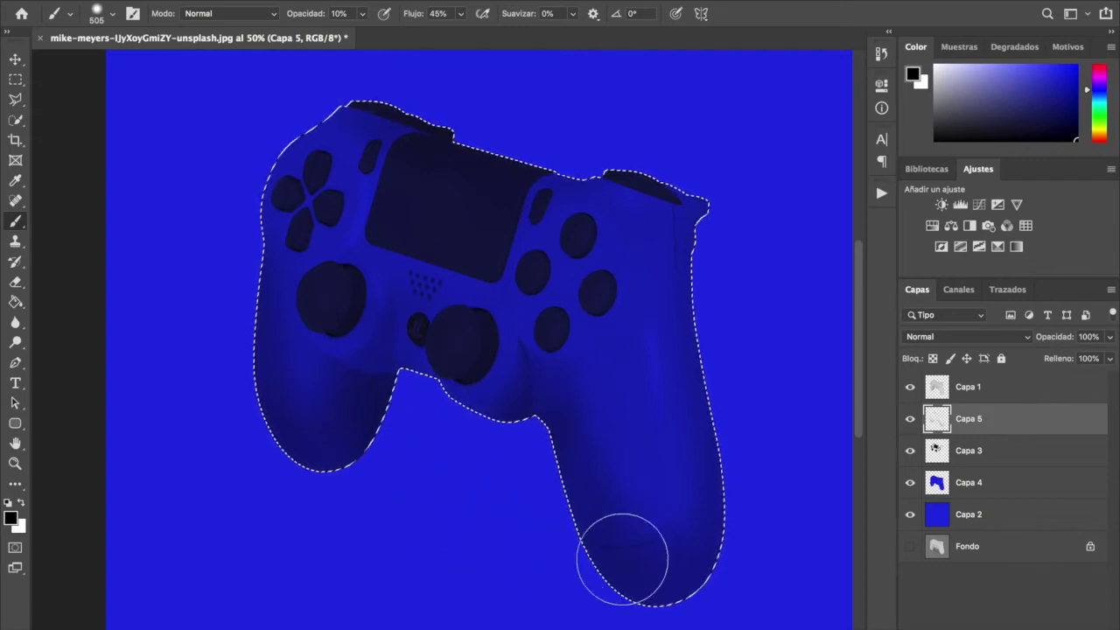
drag(389, 377, 417, 481)
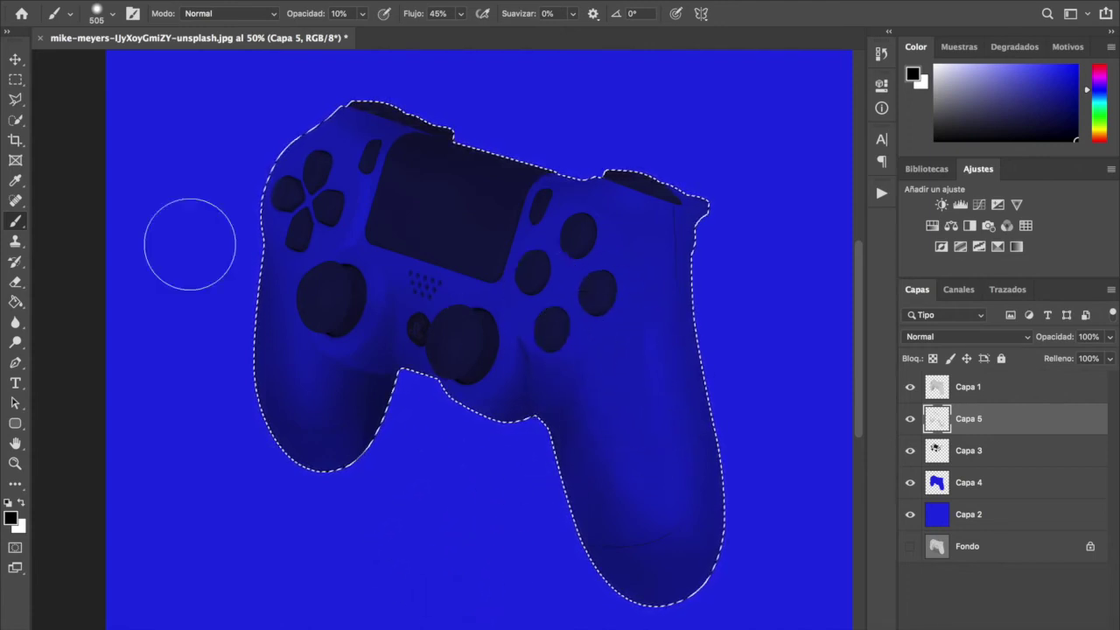
Step: Add a new layer above Capa 5 and set the foreground colour to pure white (ffffff)
click(1073, 628)
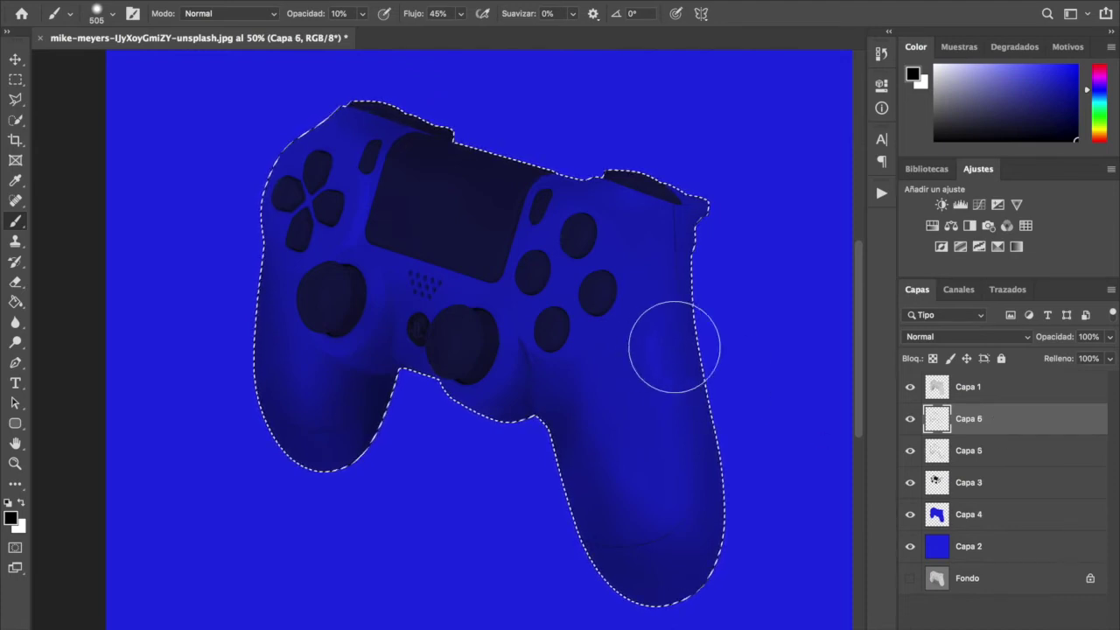
drag(266, 302, 288, 285)
drag(555, 347, 516, 373)
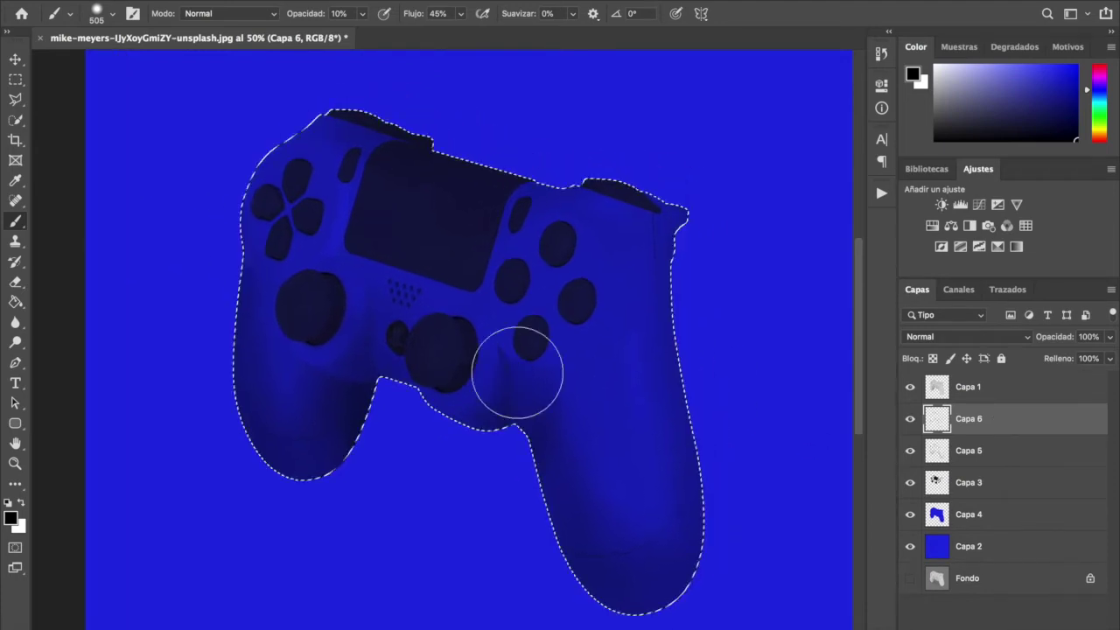
click(10, 518)
drag(768, 326, 651, 203)
click(1021, 214)
key(b)
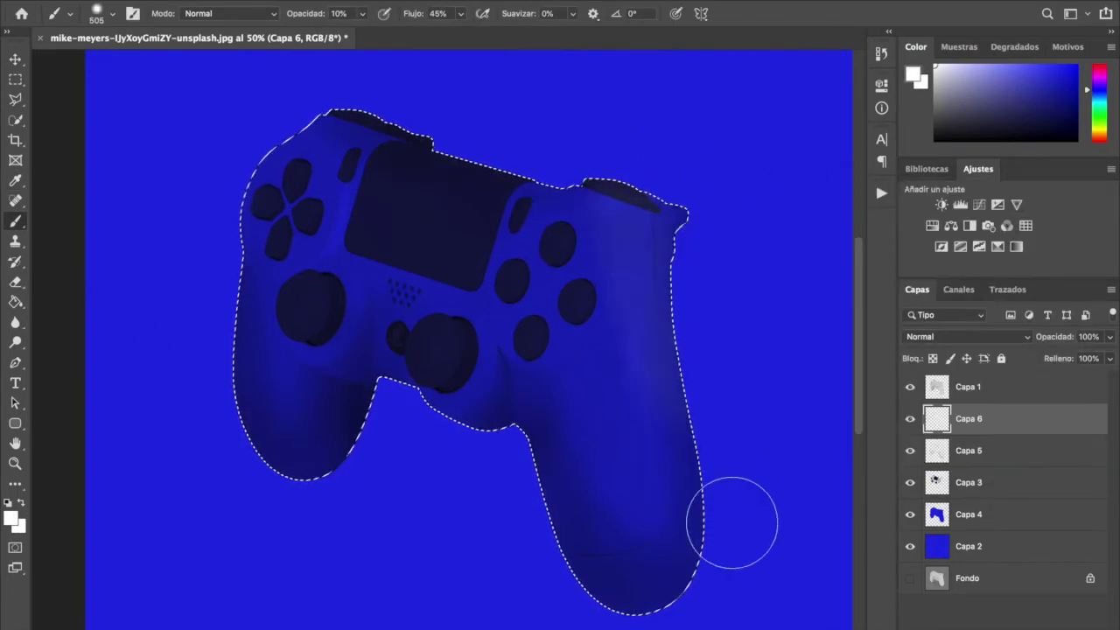
click(12, 517)
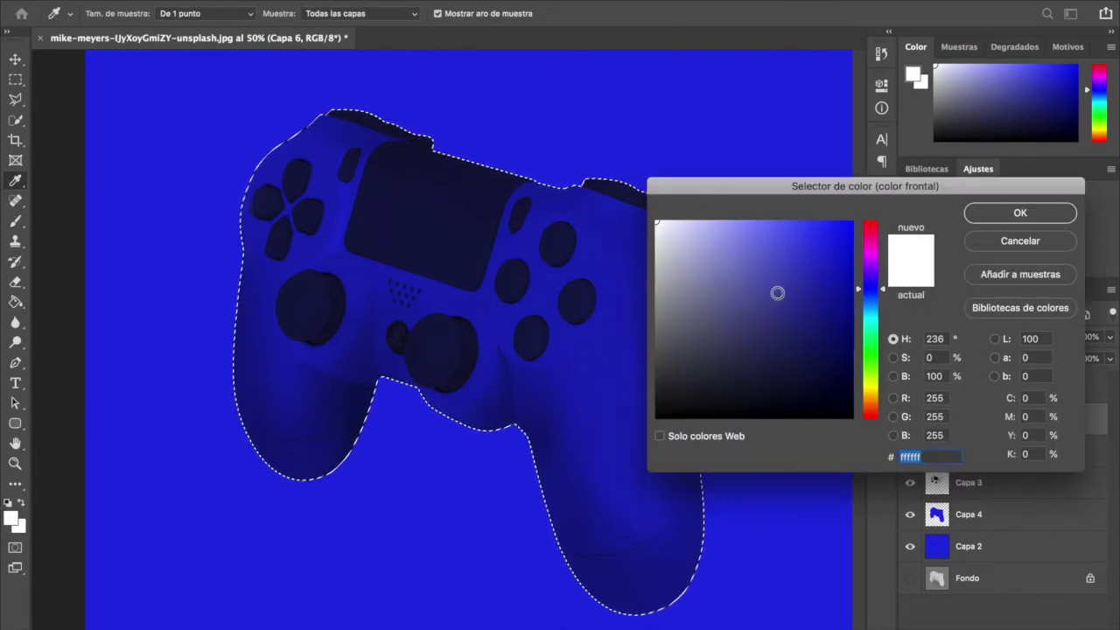
click(550, 129)
drag(798, 226, 640, 131)
click(1019, 213)
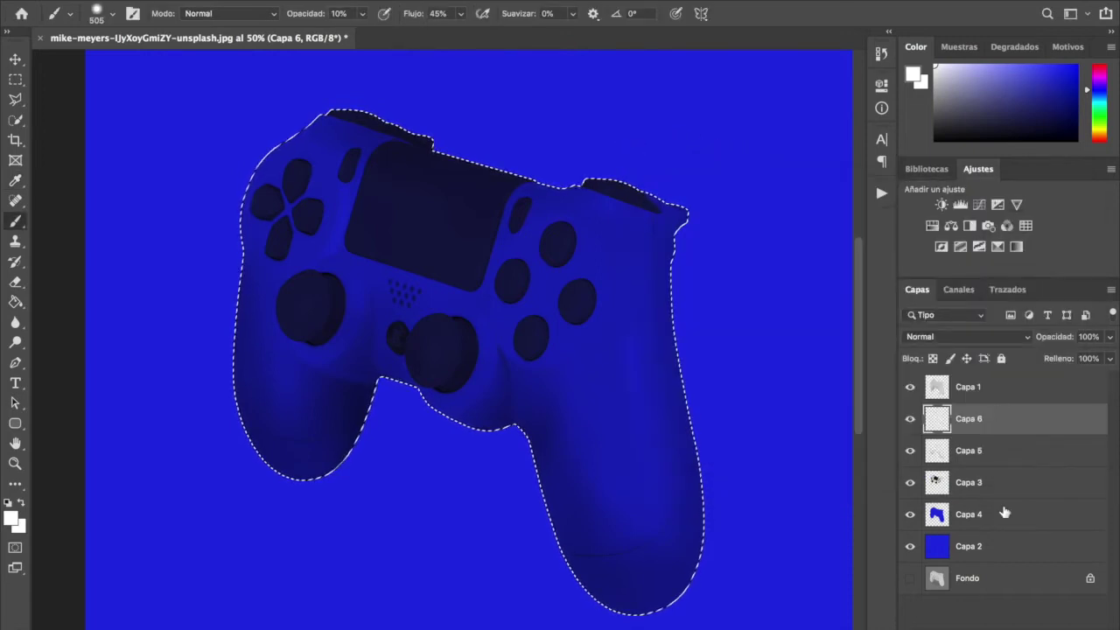
Step: Move layer Capa 6 above Capa 1 so that it is the topmost layer
click(966, 359)
drag(966, 363, 965, 368)
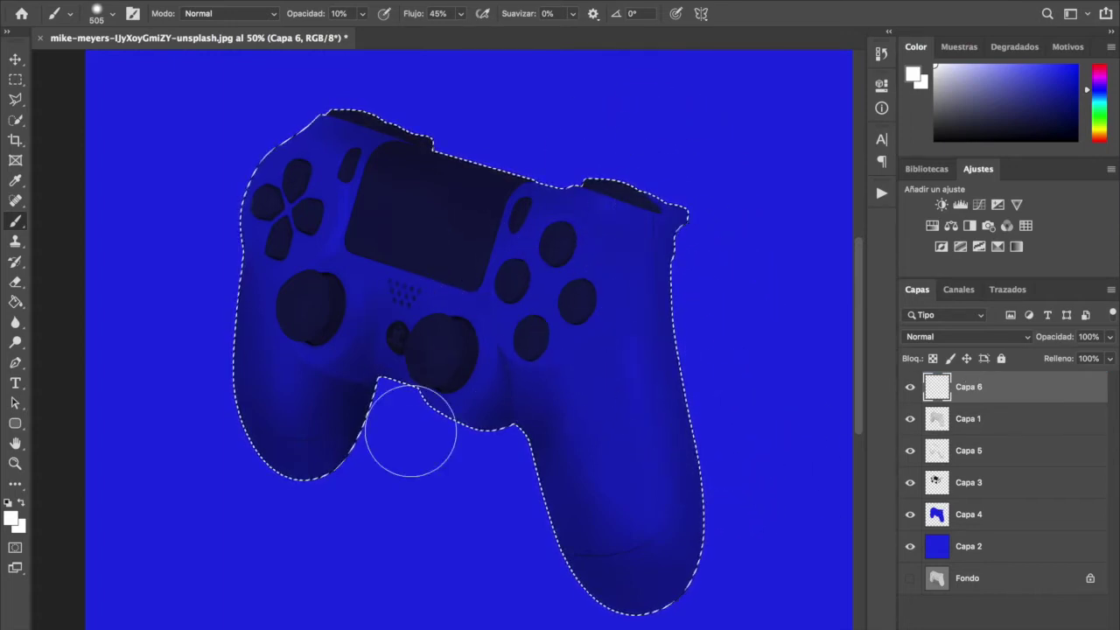
key(ctrl+d)
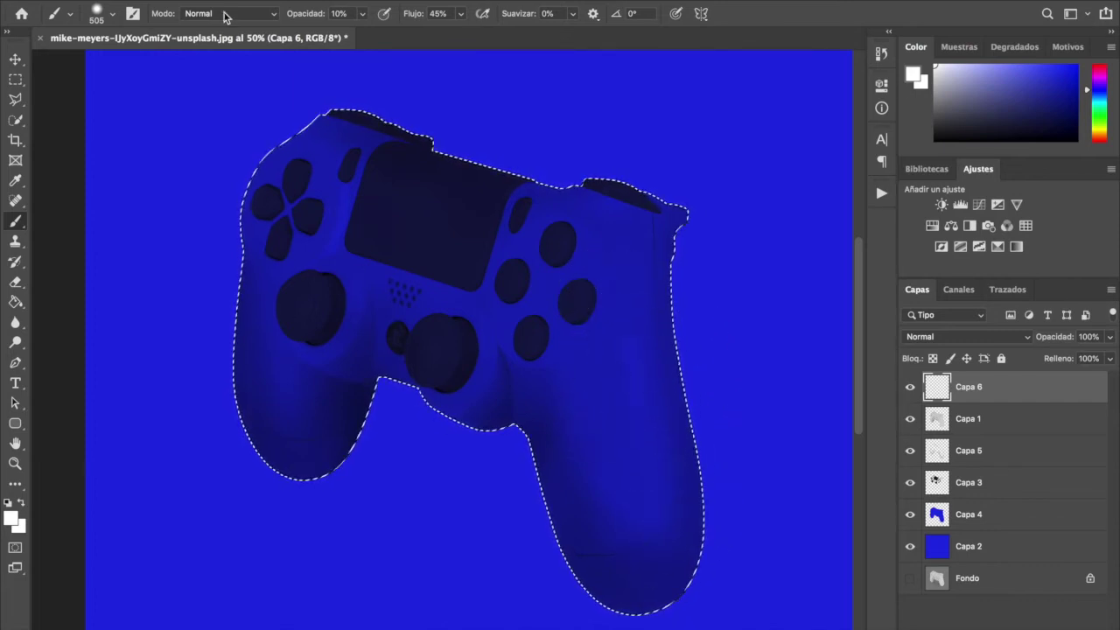
Step: Set the white brush's opacity to 26% and its flow to 15%
click(362, 14)
drag(362, 32, 374, 33)
click(461, 13)
drag(461, 33, 440, 33)
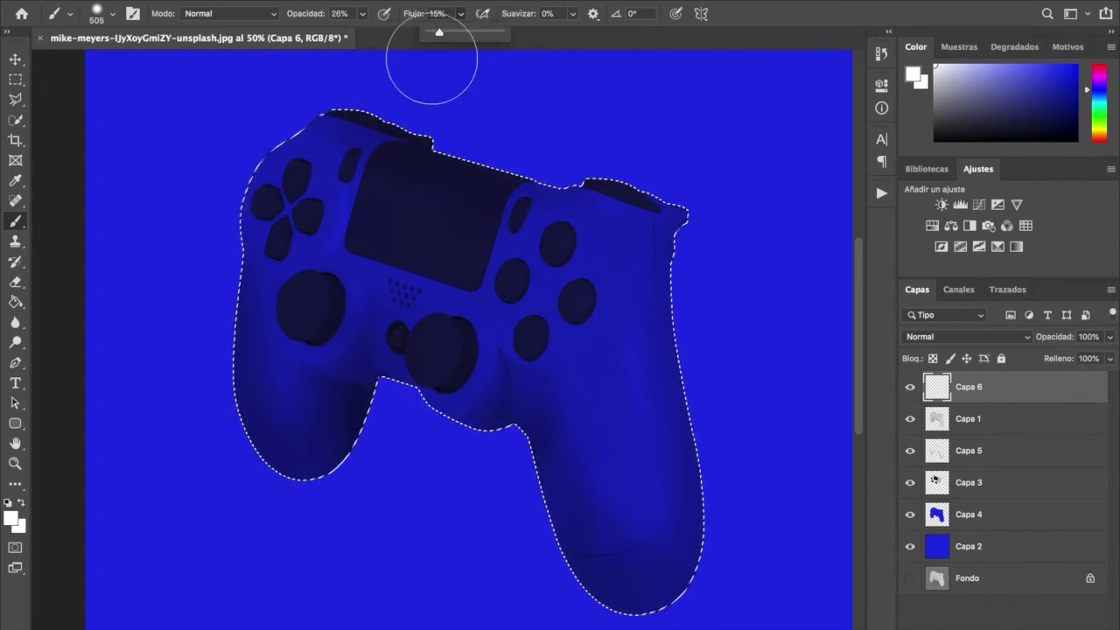
Step: Paint a soft white highlight down the controller's right grip on Capa 6, trying brush sizes of 132, 186 and 399 px
drag(634, 365, 625, 476)
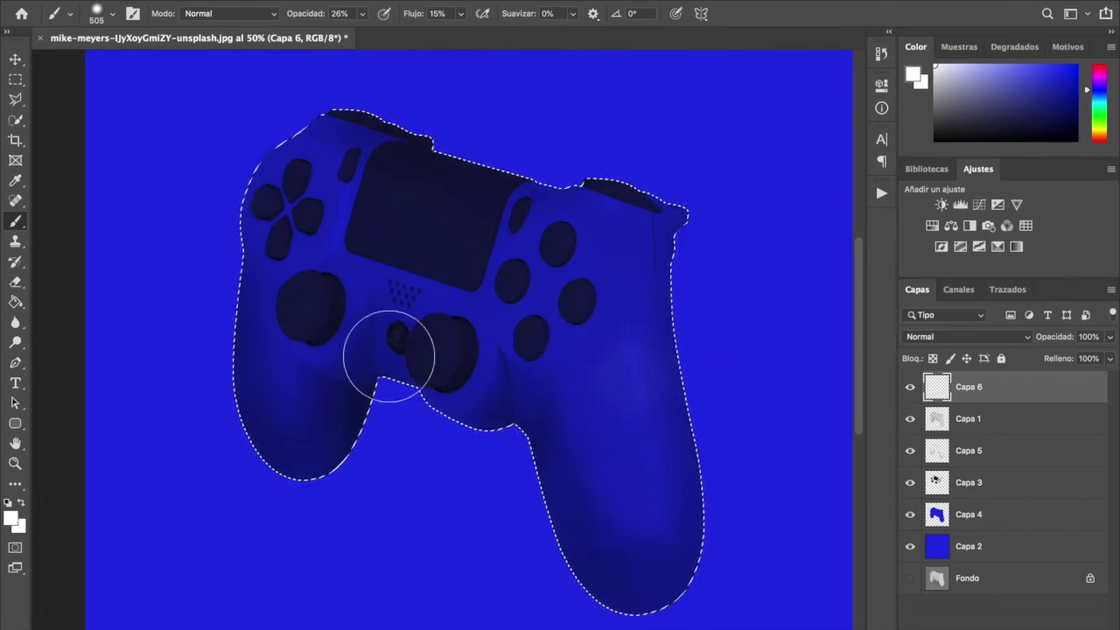
right_click(636, 367)
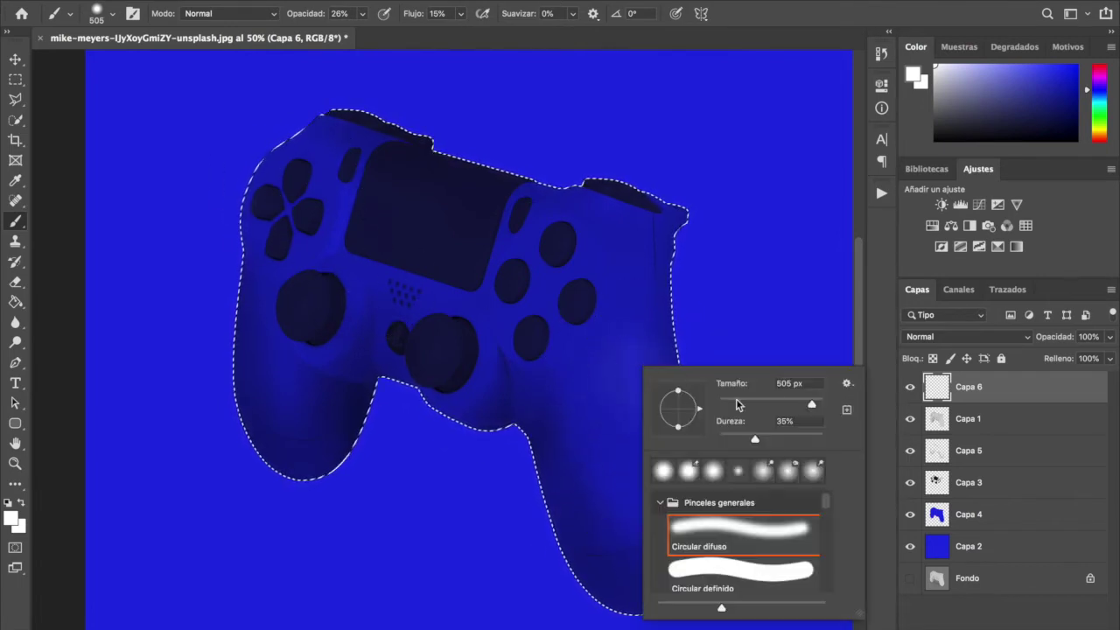
click(780, 402)
drag(627, 352, 643, 452)
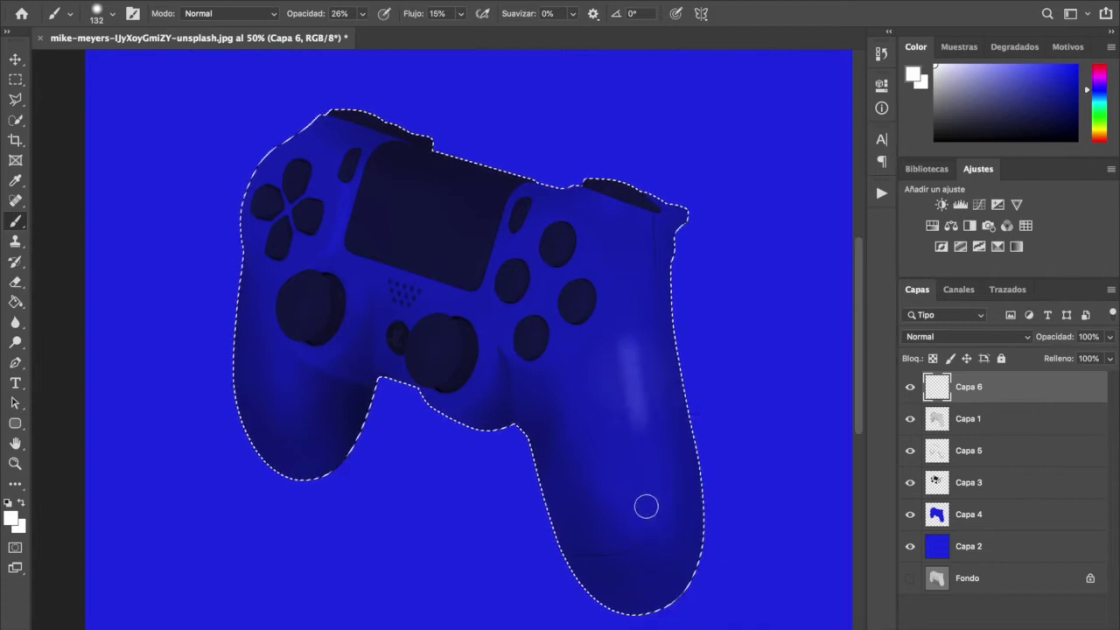
right_click(639, 371)
click(791, 401)
key(Return)
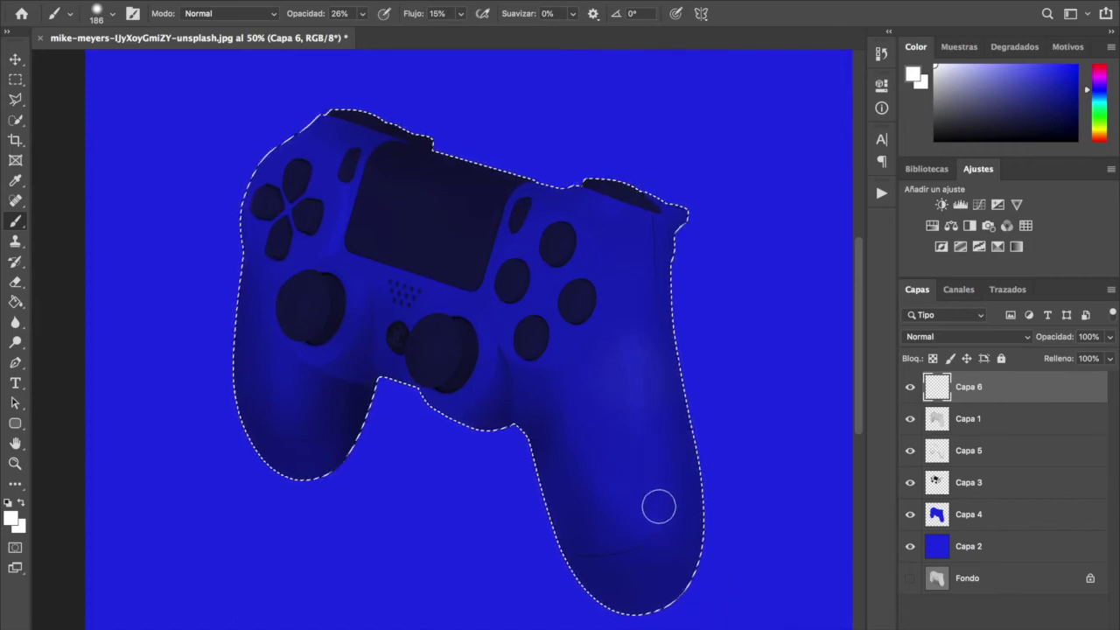
right_click(656, 417)
click(826, 448)
key(Return)
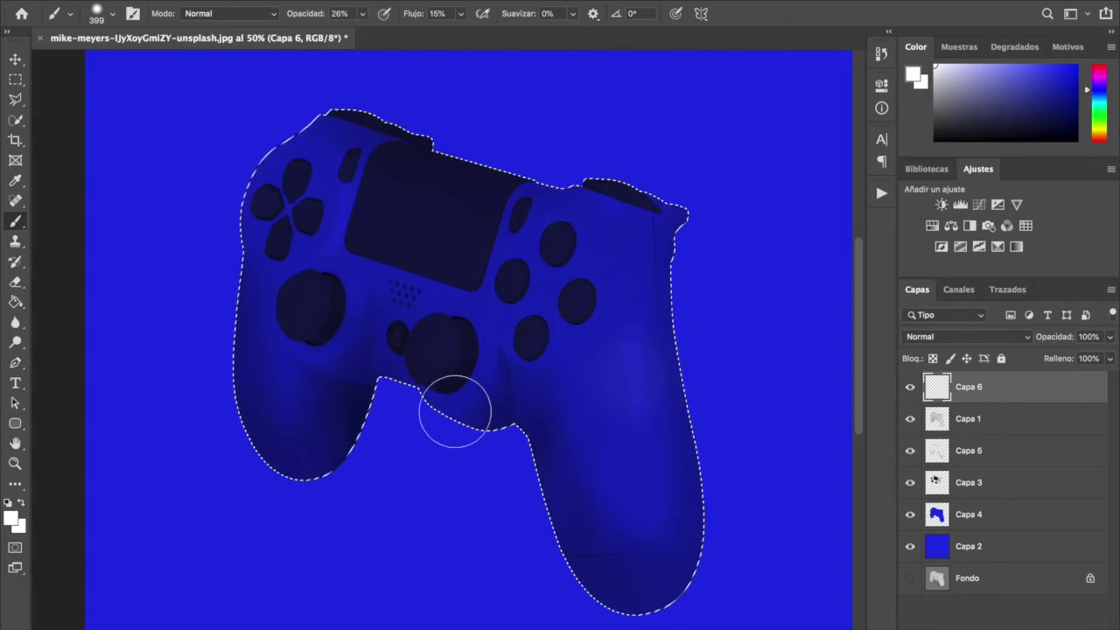
Step: Lighten the right grip and the area above it on layer Capa 1 with the Dodge tool
click(16, 343)
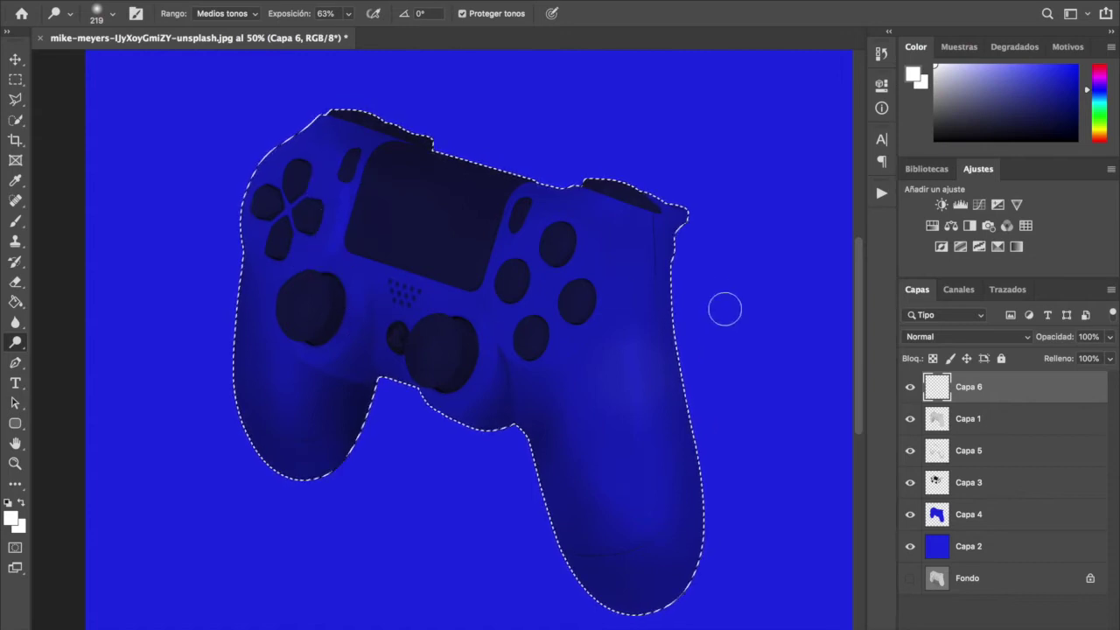
click(950, 420)
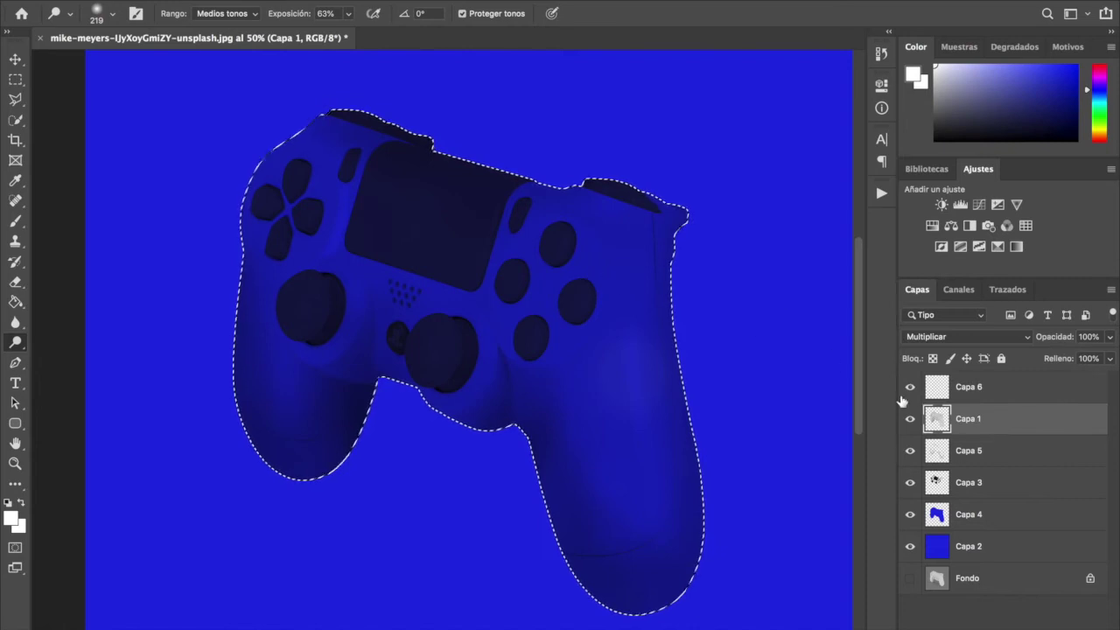
mouse_move(641, 442)
mouse_down()
mouse_move(639, 282)
mouse_move(634, 386)
mouse_move(657, 569)
mouse_move(680, 513)
mouse_move(644, 224)
mouse_up()
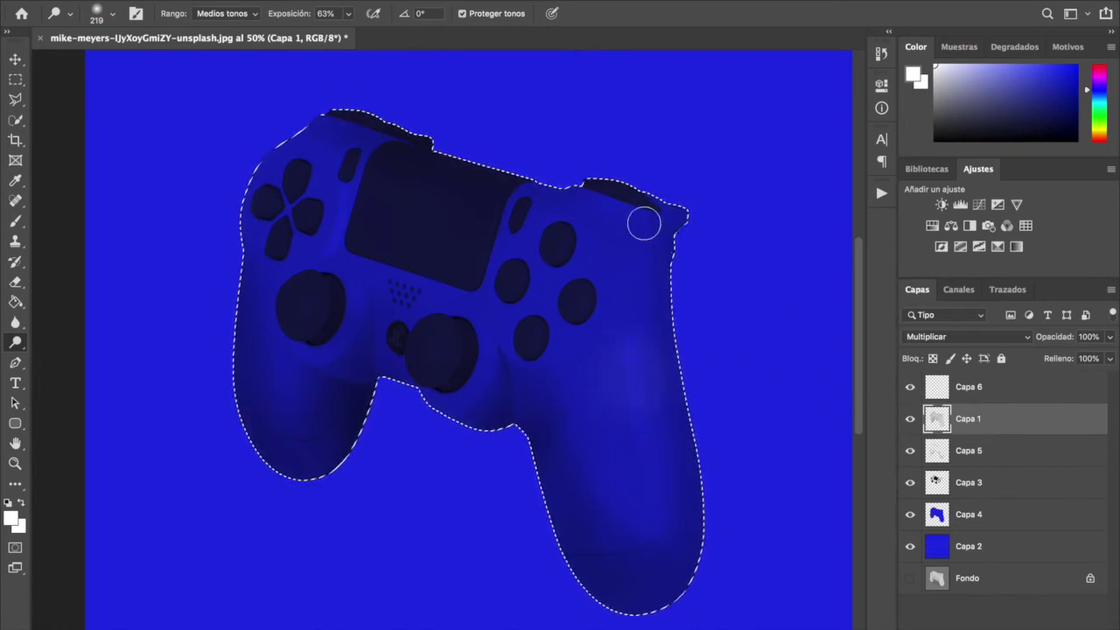
mouse_move(660, 373)
mouse_down()
mouse_move(669, 506)
mouse_move(643, 525)
mouse_up()
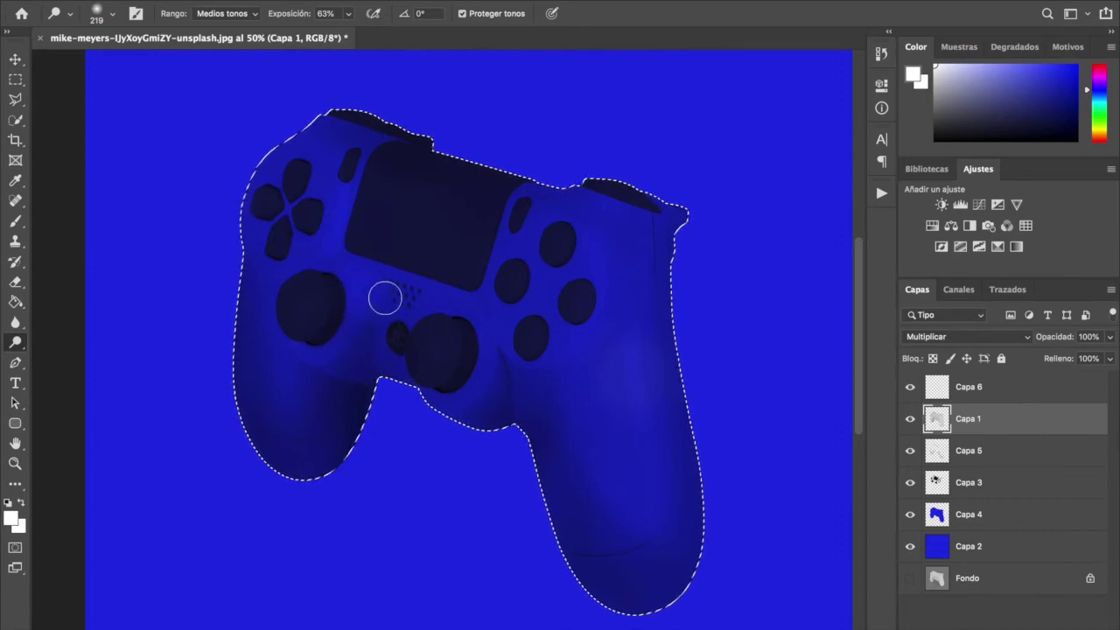
Step: Remove the selection around the controller's silhouette and examine the shading without its outline
key(ctrl+d)
key(ctrl+shift+d)
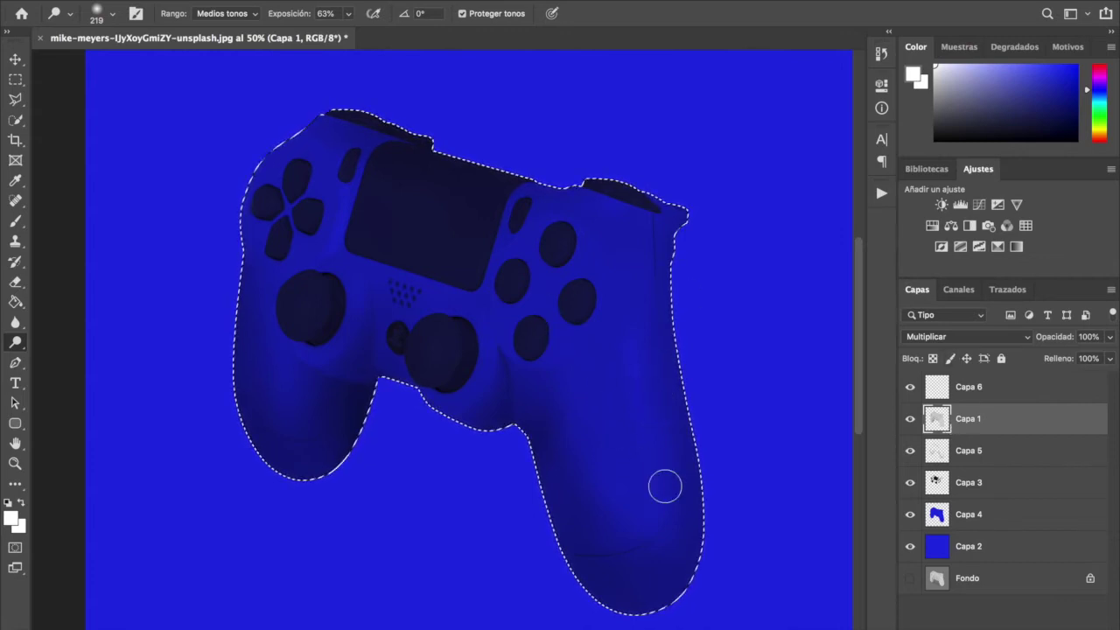
key(v)
key(ctrl+d)
scroll(600, 405, down, 2)
click(15, 464)
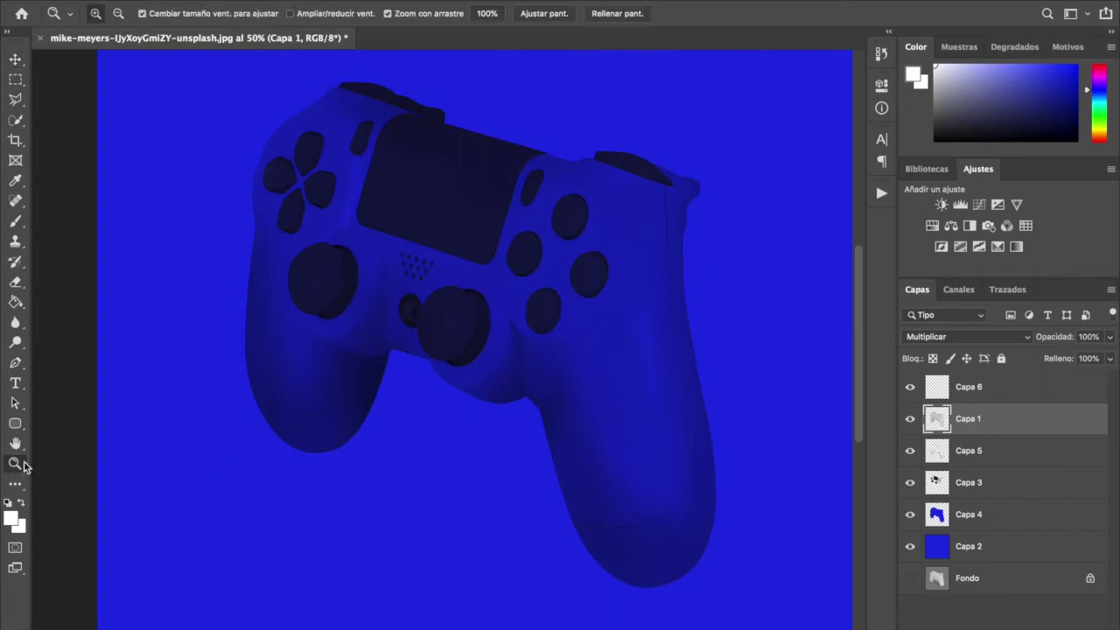
alt+click(537, 353)
click(473, 341)
drag(457, 349, 485, 348)
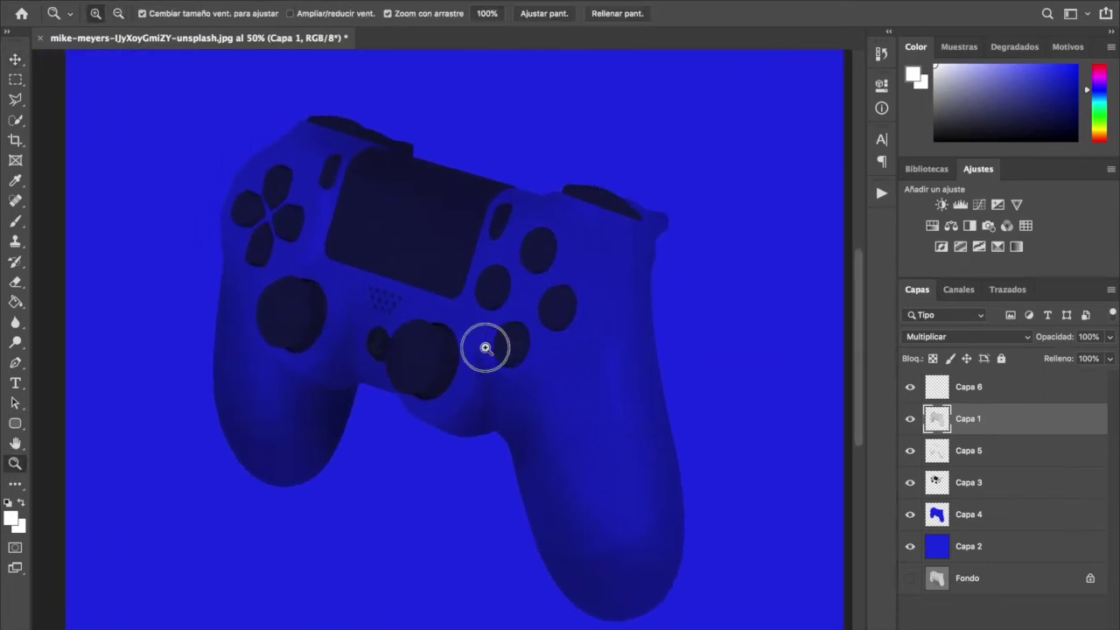
key(v)
drag(482, 392, 510, 382)
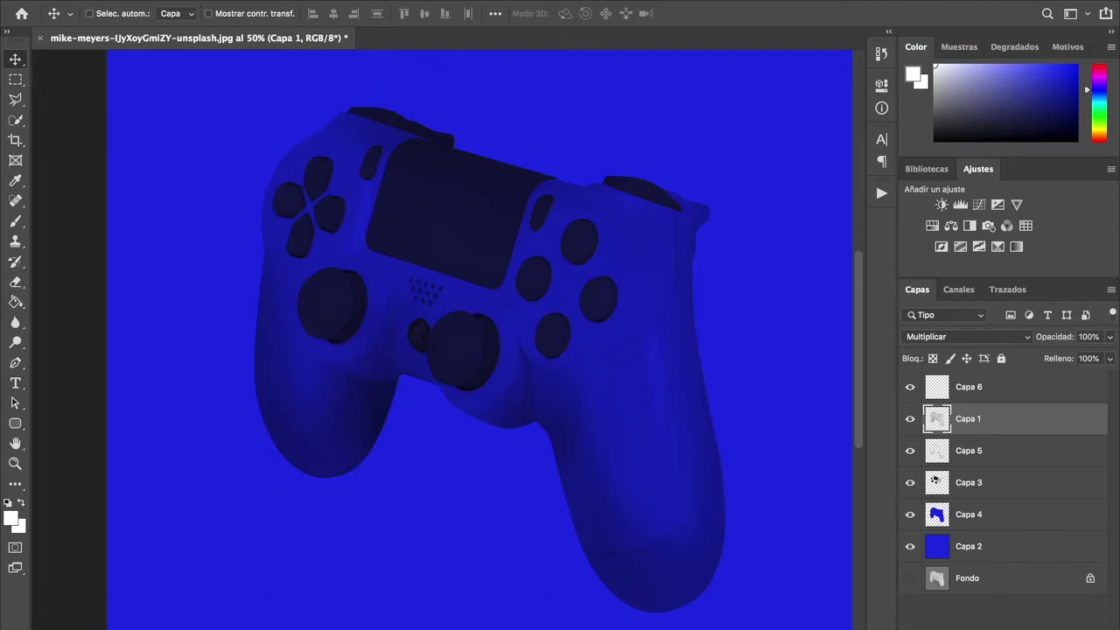
Step: Apply a Brightness/Contrast adjustment to Capa 1 with contrast raised to 68 and brightness lowered slightly
click(226, 0)
mouse_move(263, 16)
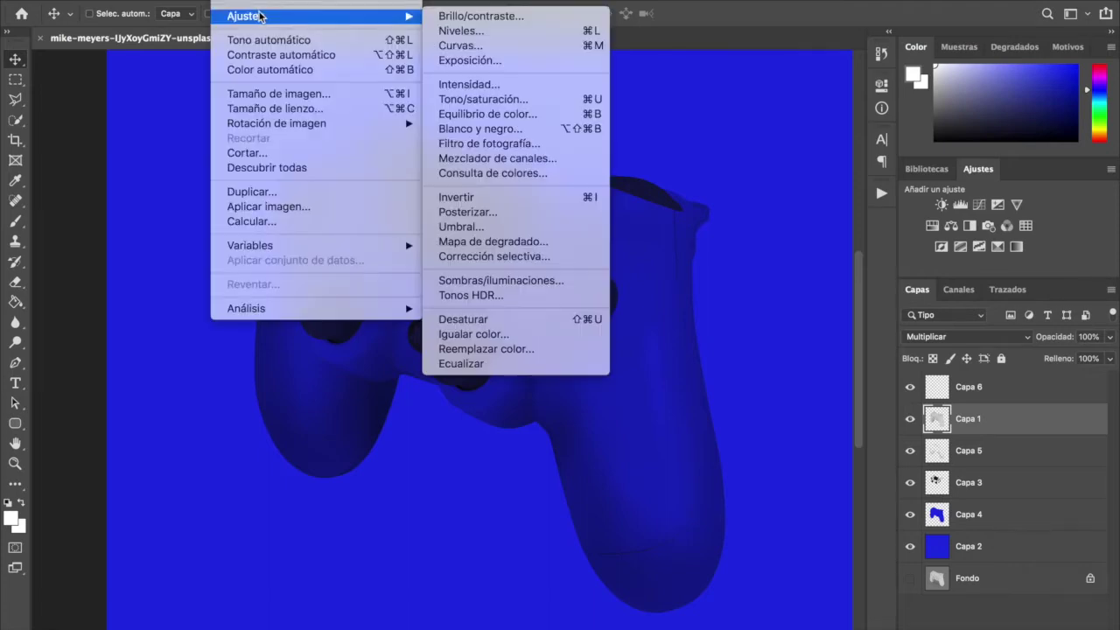
click(480, 18)
drag(692, 206, 741, 208)
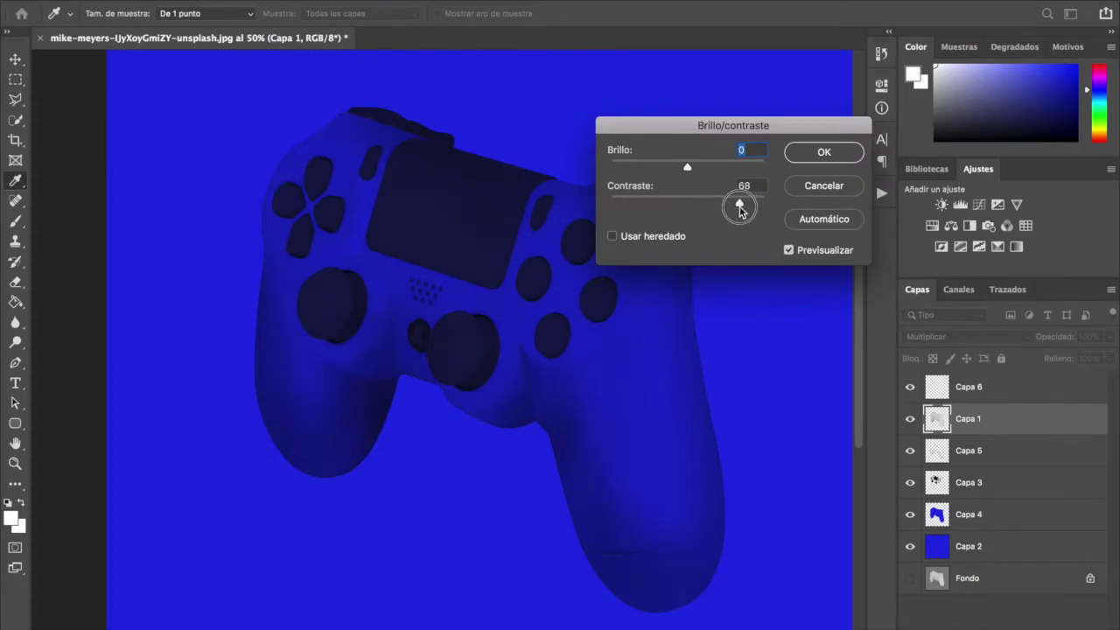
mouse_move(688, 166)
mouse_down()
mouse_move(716, 171)
mouse_move(651, 169)
mouse_move(685, 170)
mouse_up()
click(818, 154)
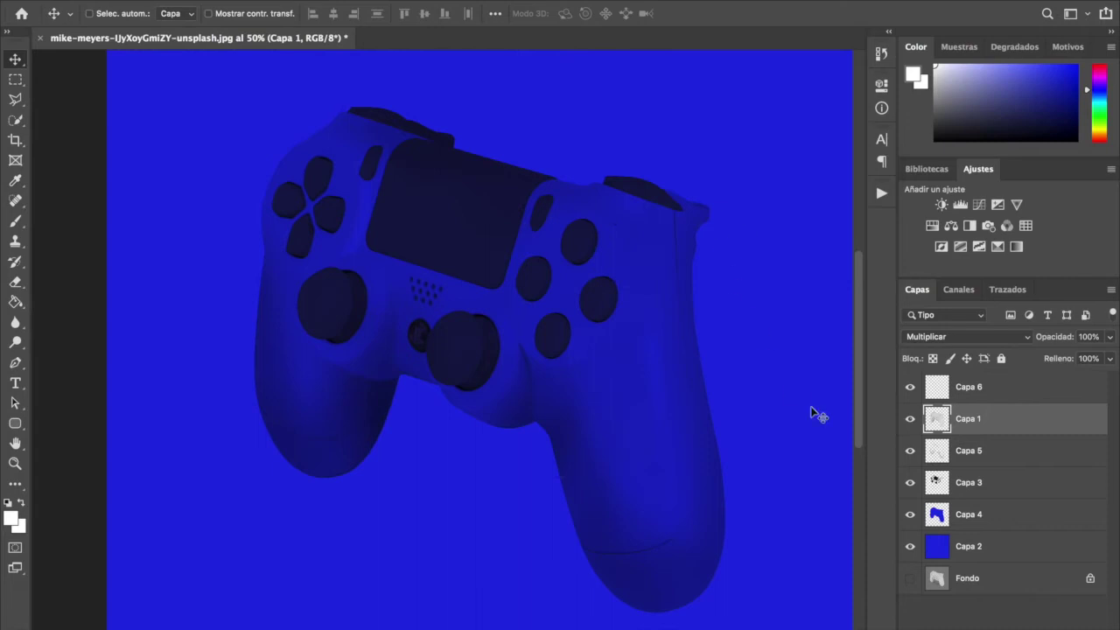
Step: Add a new empty layer directly above the blue background layer Capa 2
scroll(682, 440, down, 2)
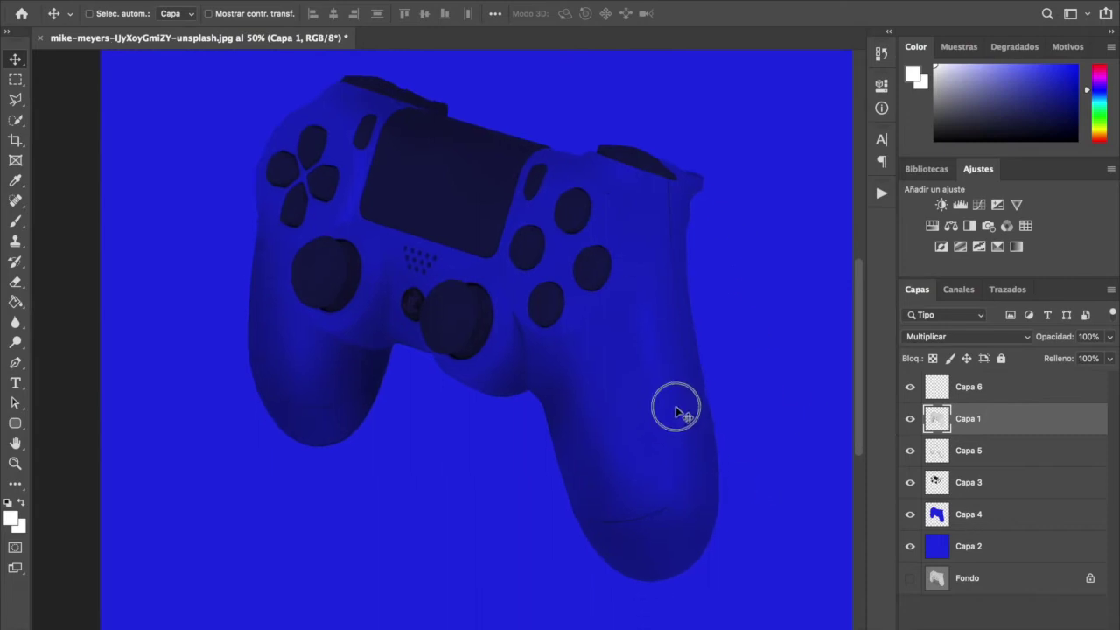
scroll(670, 405, up, 2)
scroll(676, 448, right, 1)
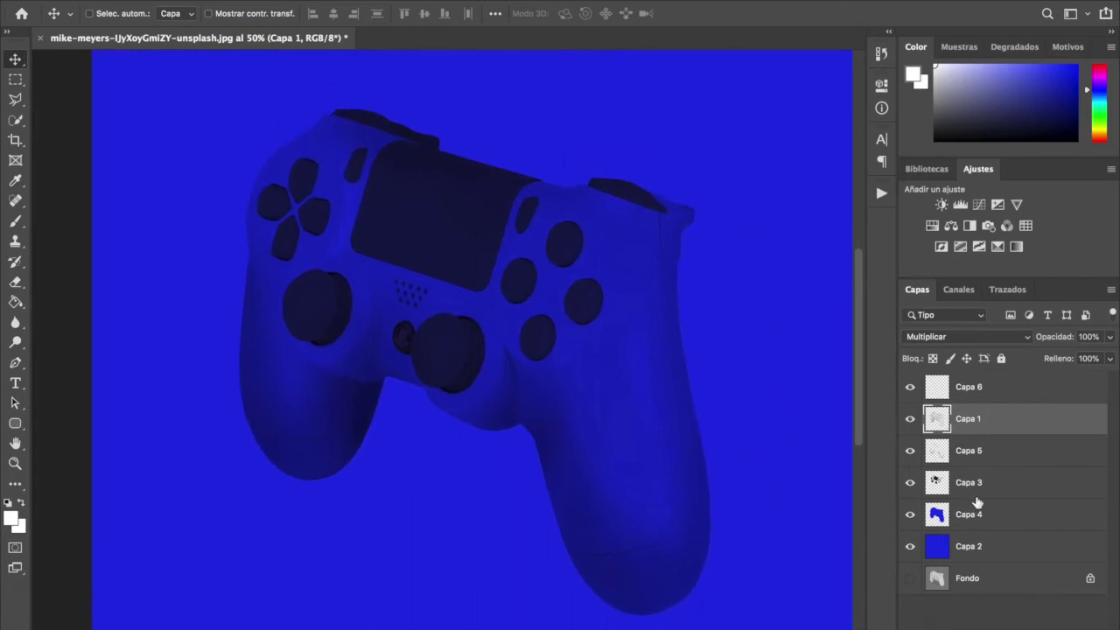
click(989, 549)
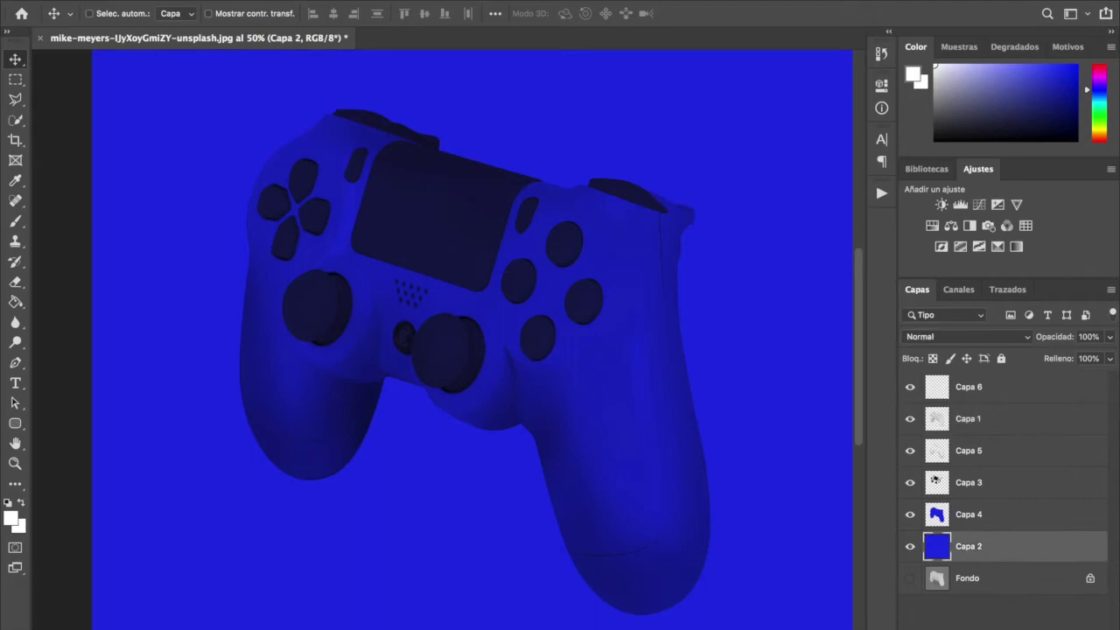
key(ctrl+shift+alt+n)
Step: Set the Gradient tool to the basic foreground-to-transparent preset "Color frontal/transparente" for painting in white on Capa 7
click(15, 463)
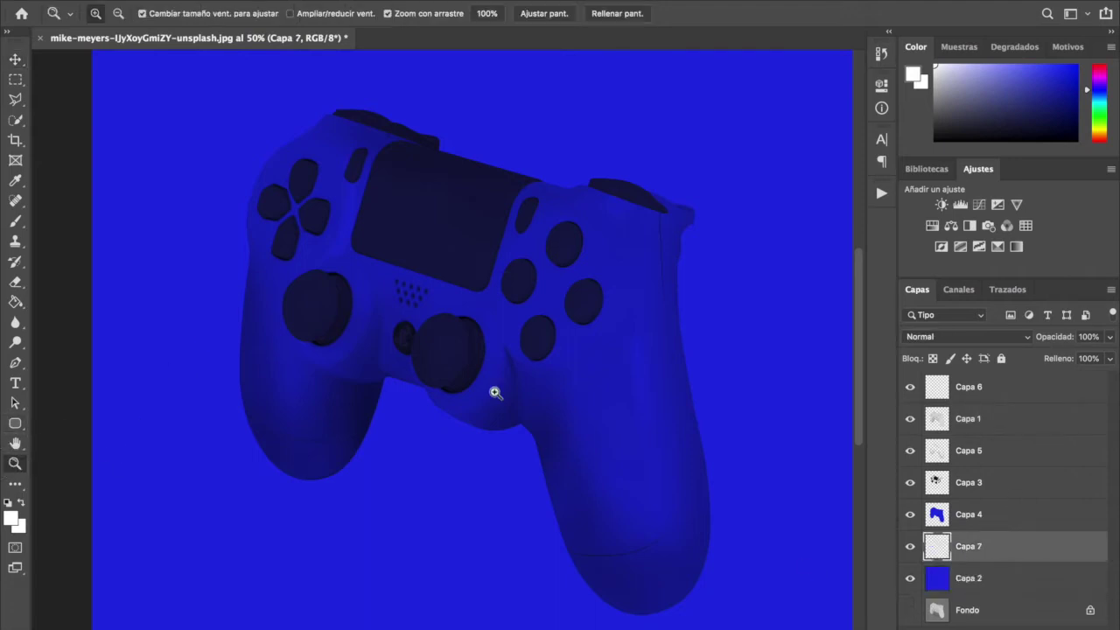
alt+click(495, 336)
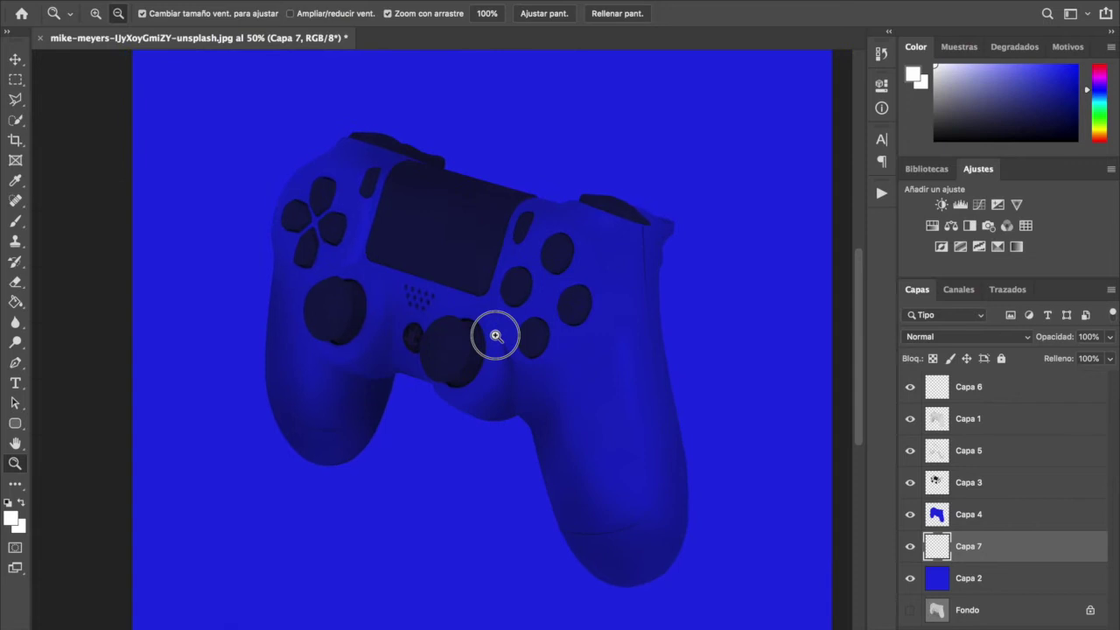
drag(555, 296, 515, 342)
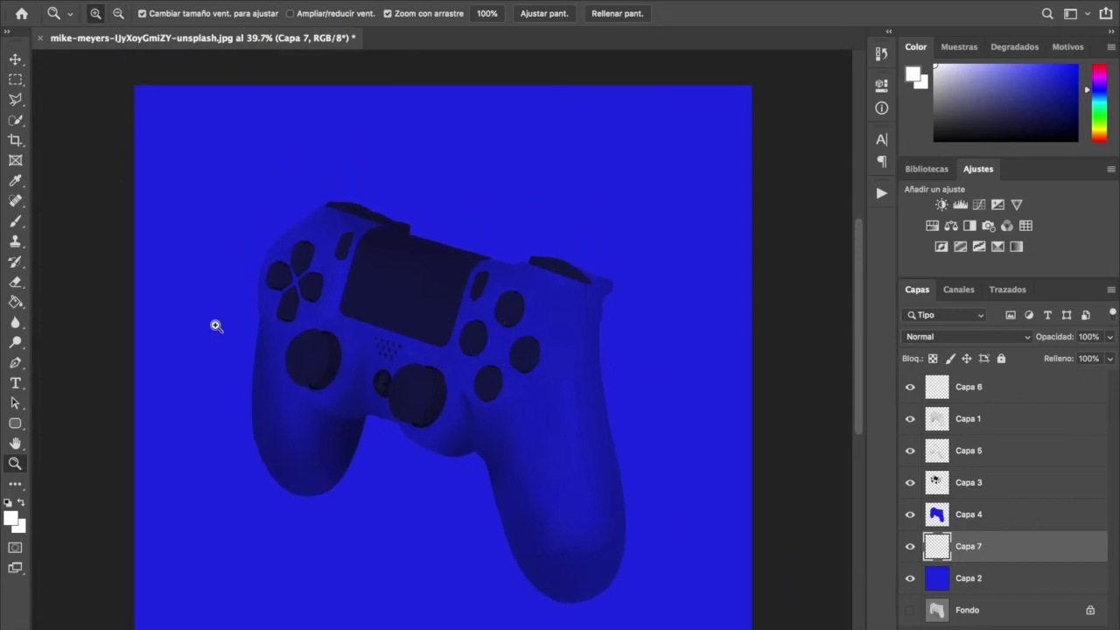
click(13, 304)
click(91, 302)
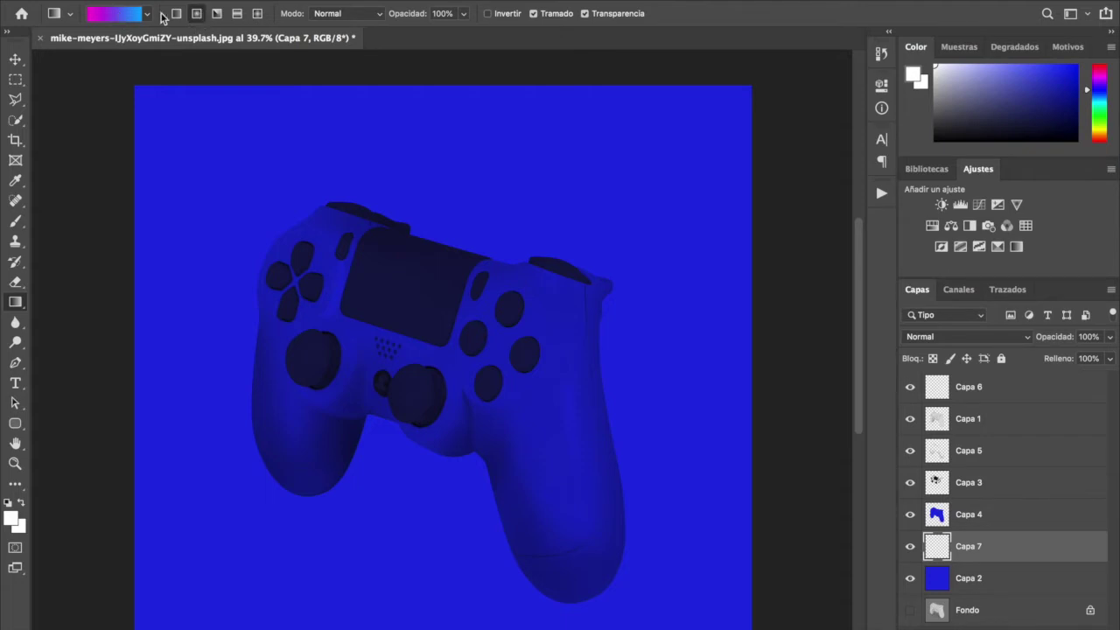
click(121, 14)
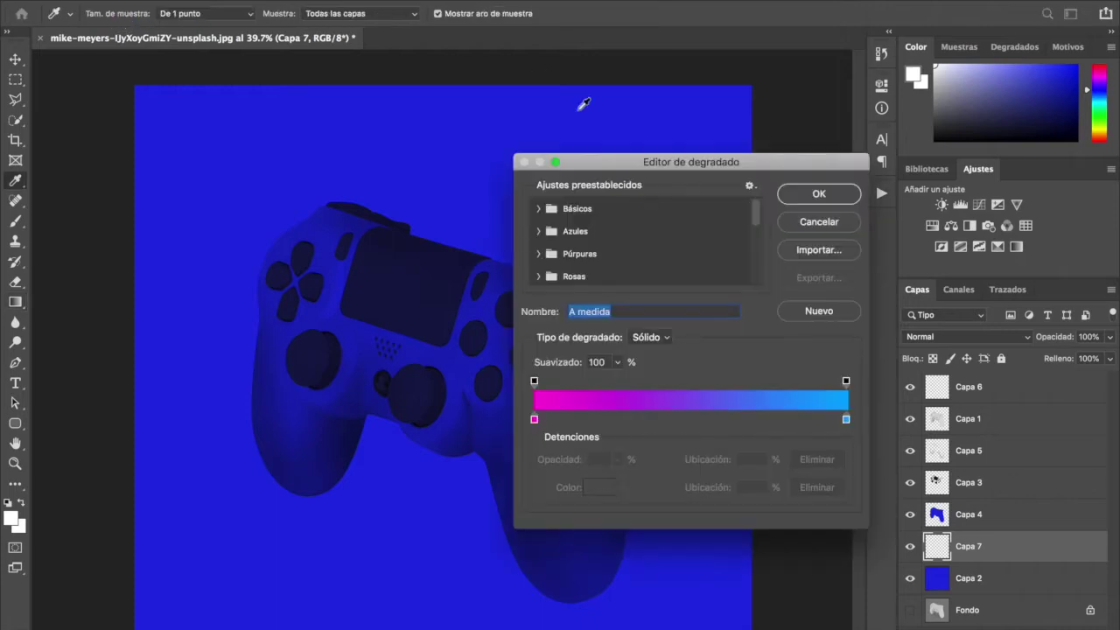
click(539, 210)
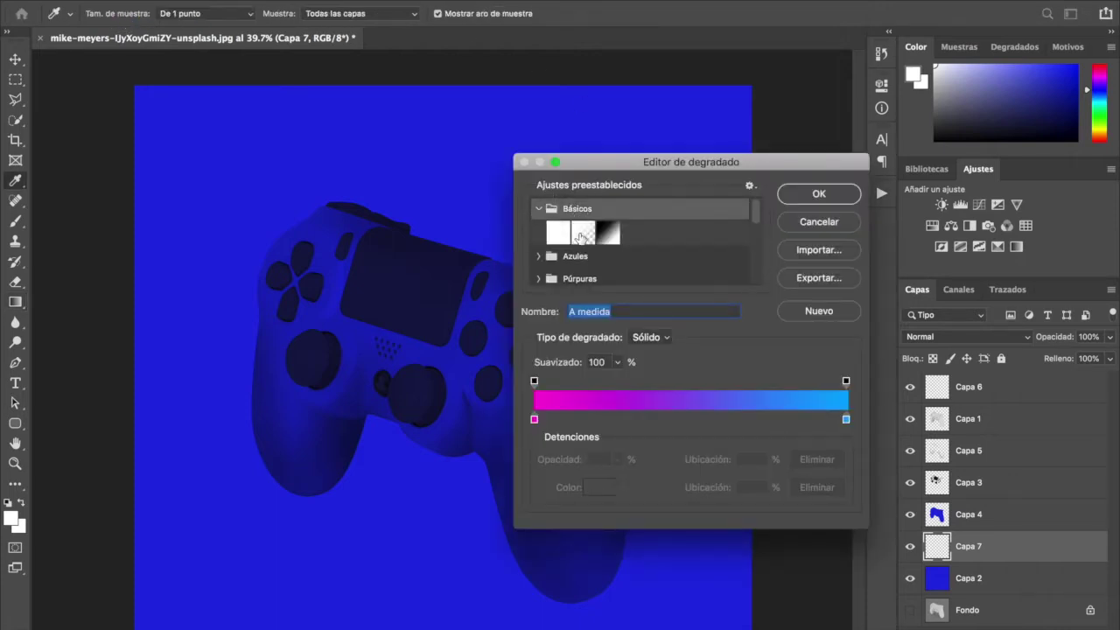
click(583, 234)
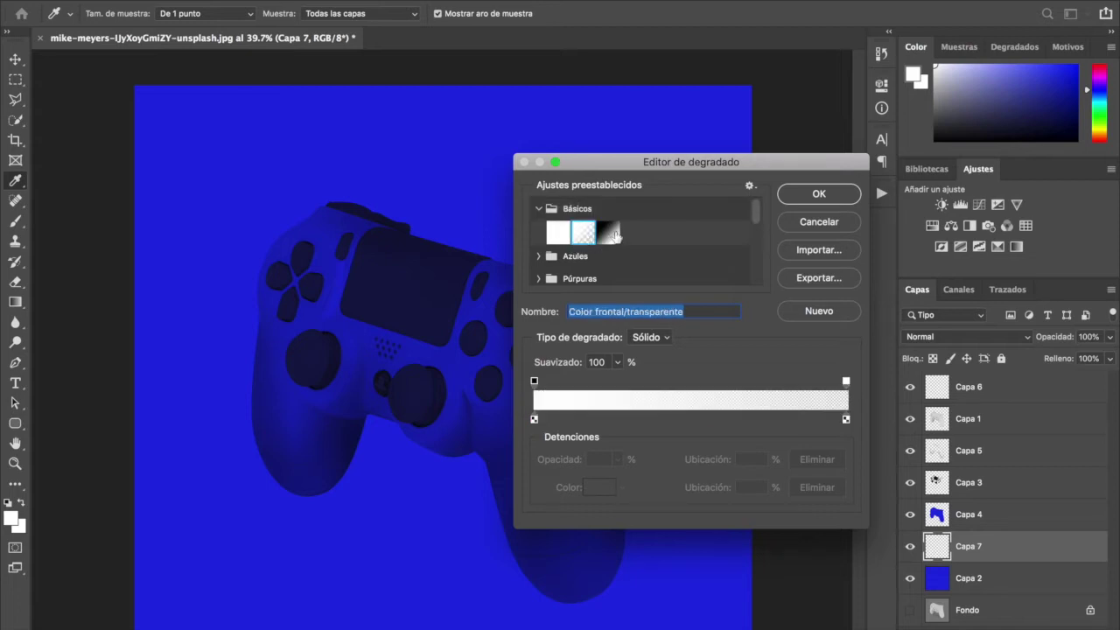
click(819, 194)
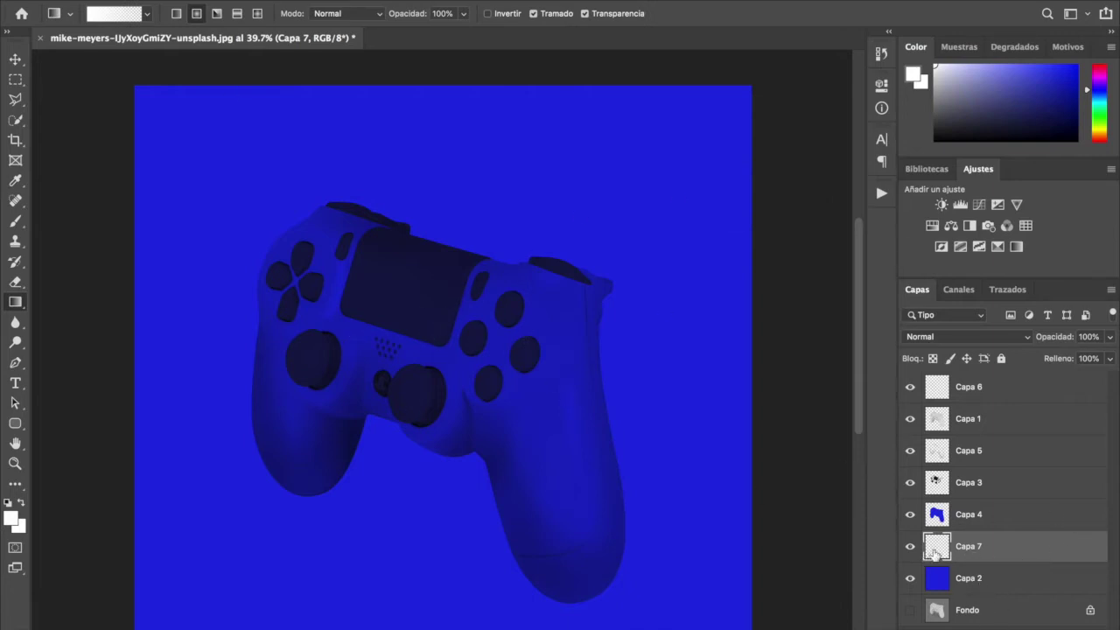
drag(437, 315, 427, 146)
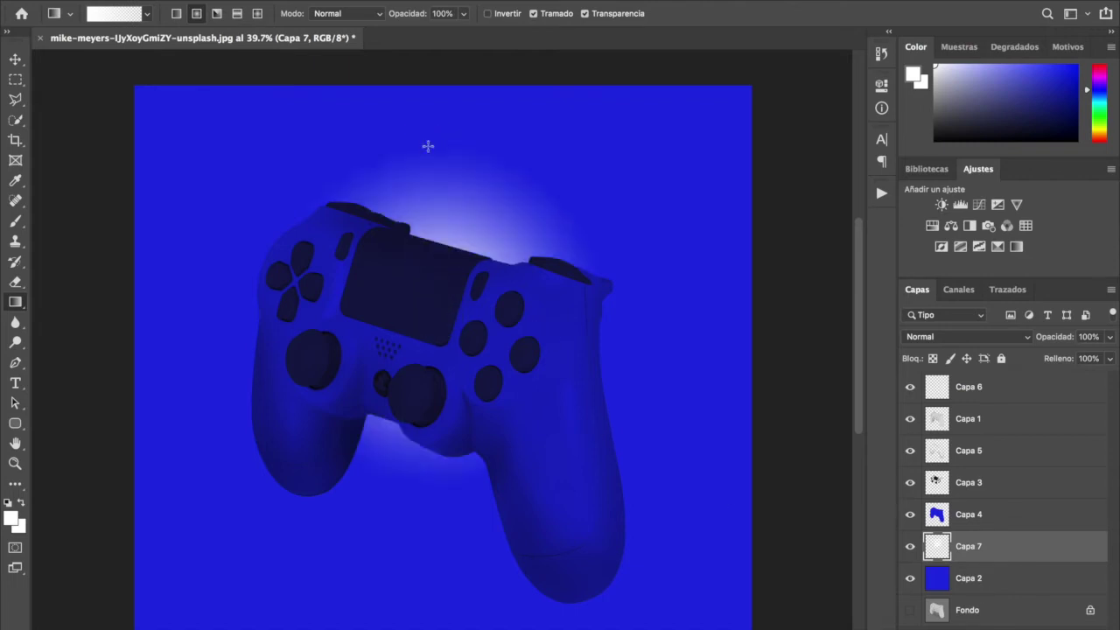
key(ctrl+z)
drag(434, 311, 471, 617)
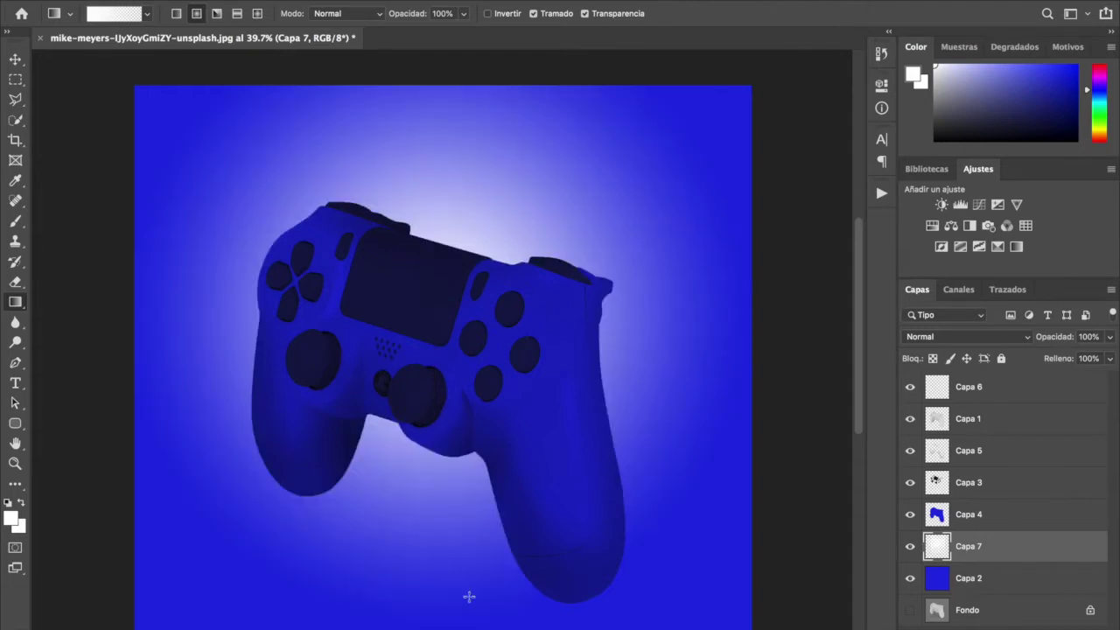
key(ctrl+z)
Step: Draw a large white radial gradient behind the controller on Capa 7 and shift it slightly upward
drag(434, 342, 460, 600)
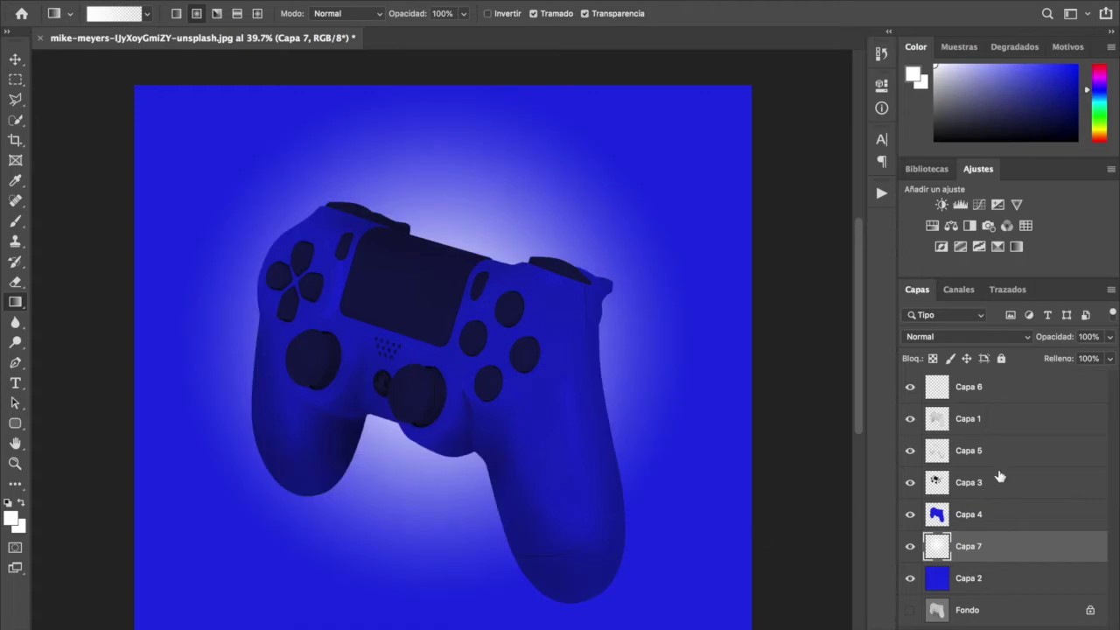
key(v)
key(ctrl+t)
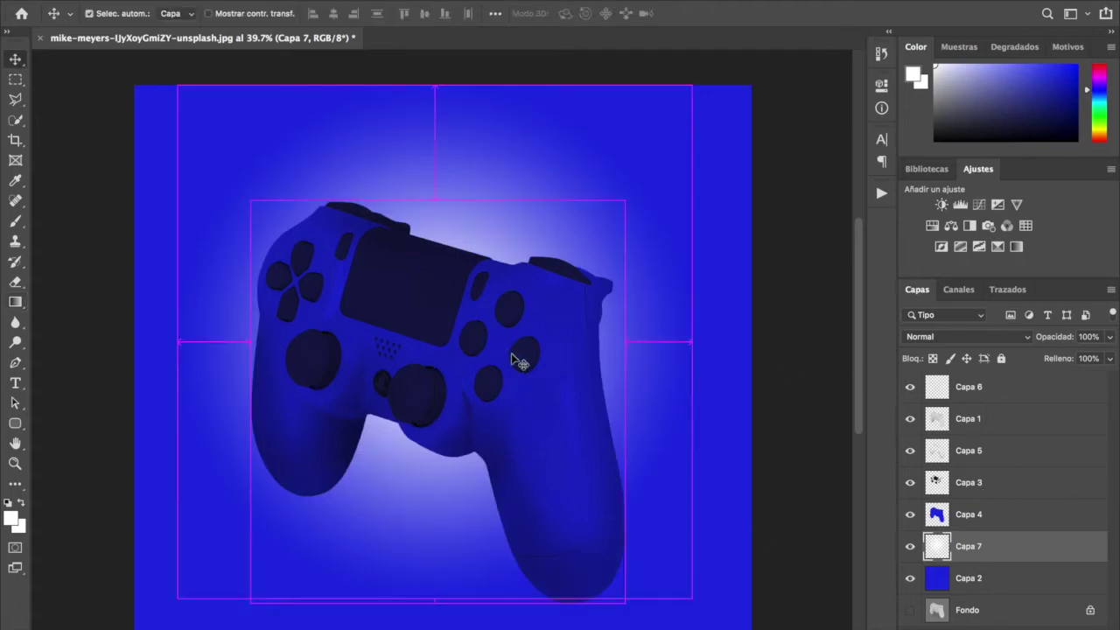
key(Return)
drag(550, 313, 471, 331)
Step: Lower Capa 7's opacity to 47% and scale the white glow to about 86%, placing it slightly higher
click(1111, 337)
drag(1108, 357, 1070, 357)
click(417, 294)
key(ctrl+t)
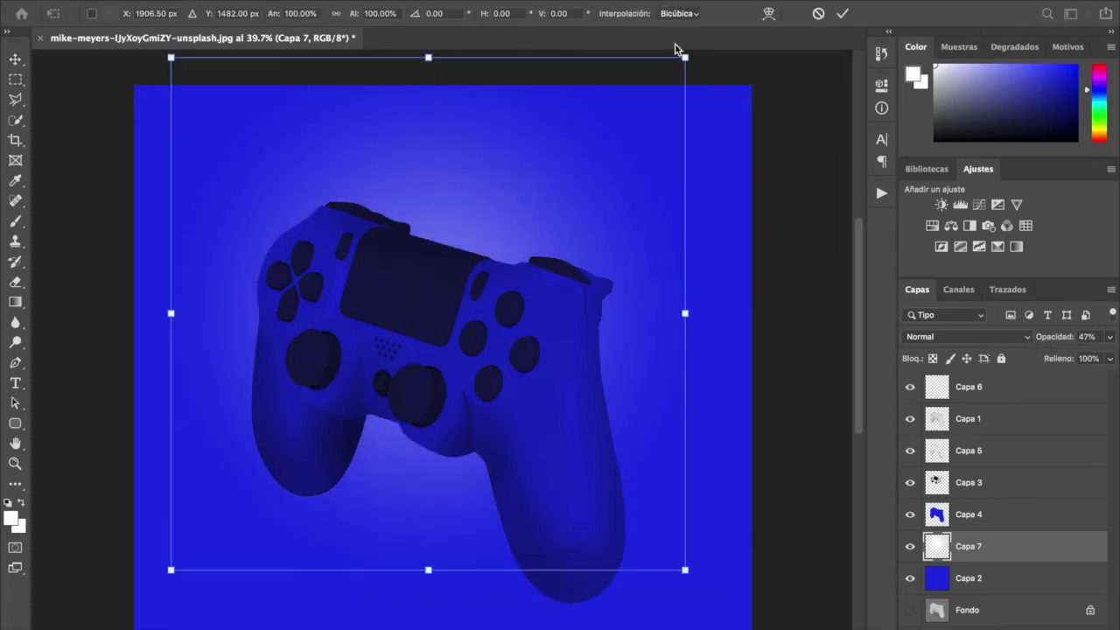
drag(678, 66, 650, 93)
mouse_move(534, 265)
mouse_down()
mouse_move(540, 243)
mouse_move(533, 253)
mouse_up()
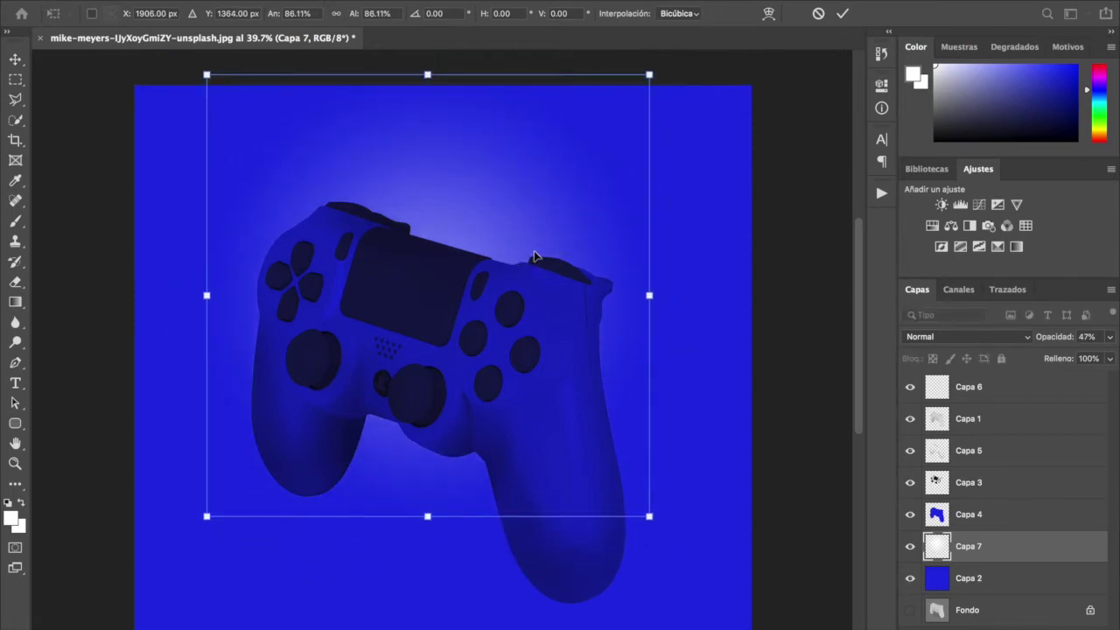
key(Return)
Step: Add a new layer above Capa 7 and draw a small black radial gradient just below the left grip
key(space)
drag(497, 396, 514, 367)
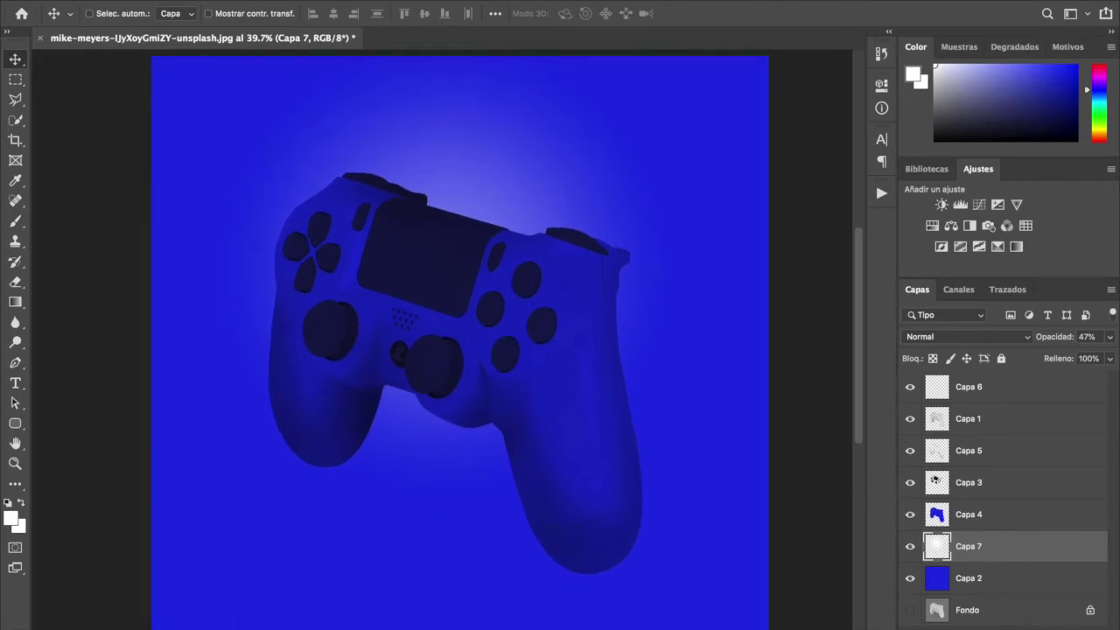
key(alt+shift+super+n)
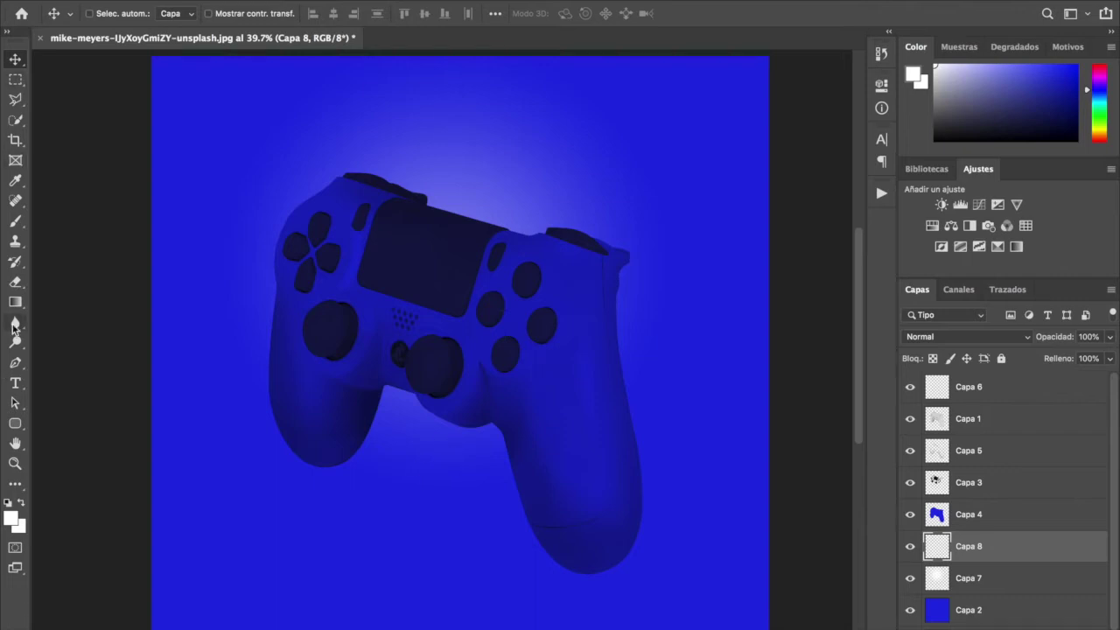
click(15, 301)
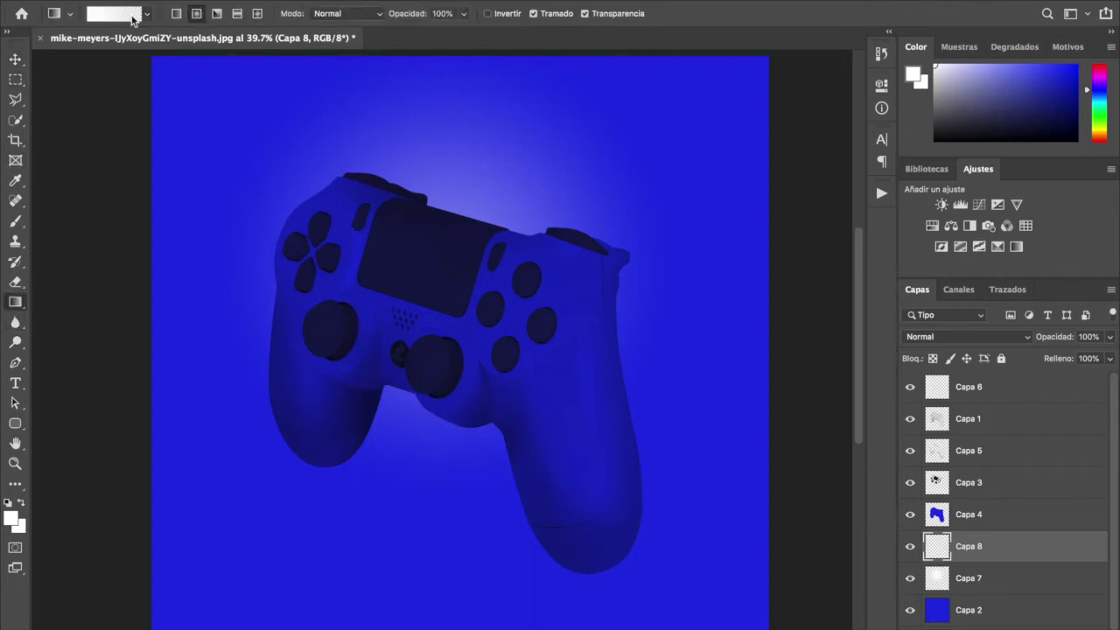
click(12, 518)
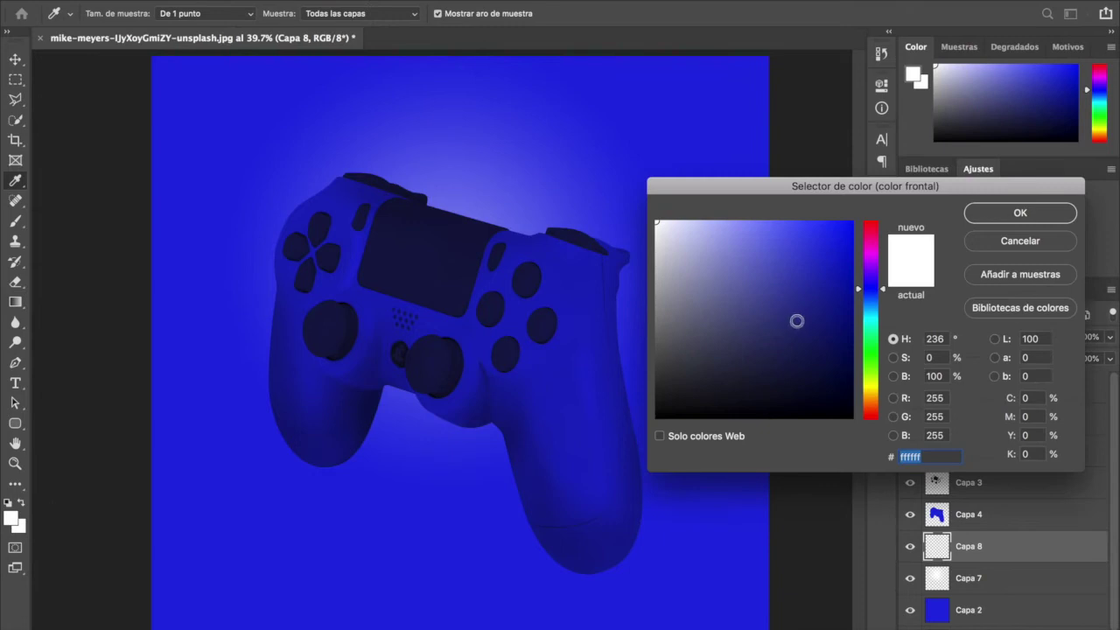
drag(810, 341, 872, 447)
click(1007, 213)
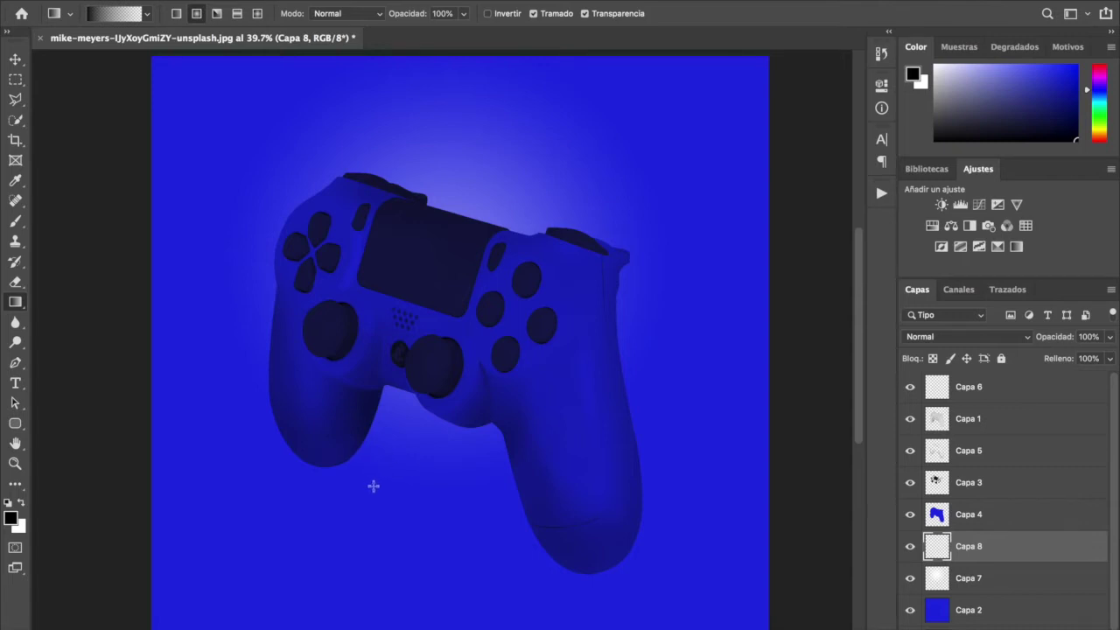
drag(373, 471, 382, 512)
Step: Flatten the black gradient to about 139% width and 56% height and place it beneath the left grip
key(v)
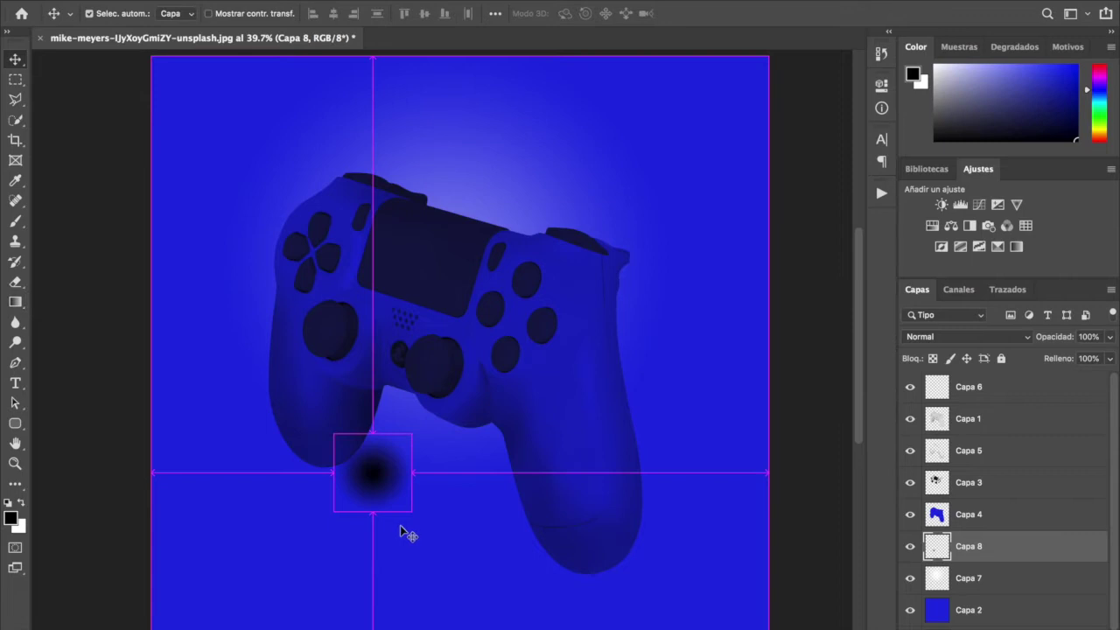
key(super+t)
drag(375, 434, 343, 475)
drag(383, 494, 385, 495)
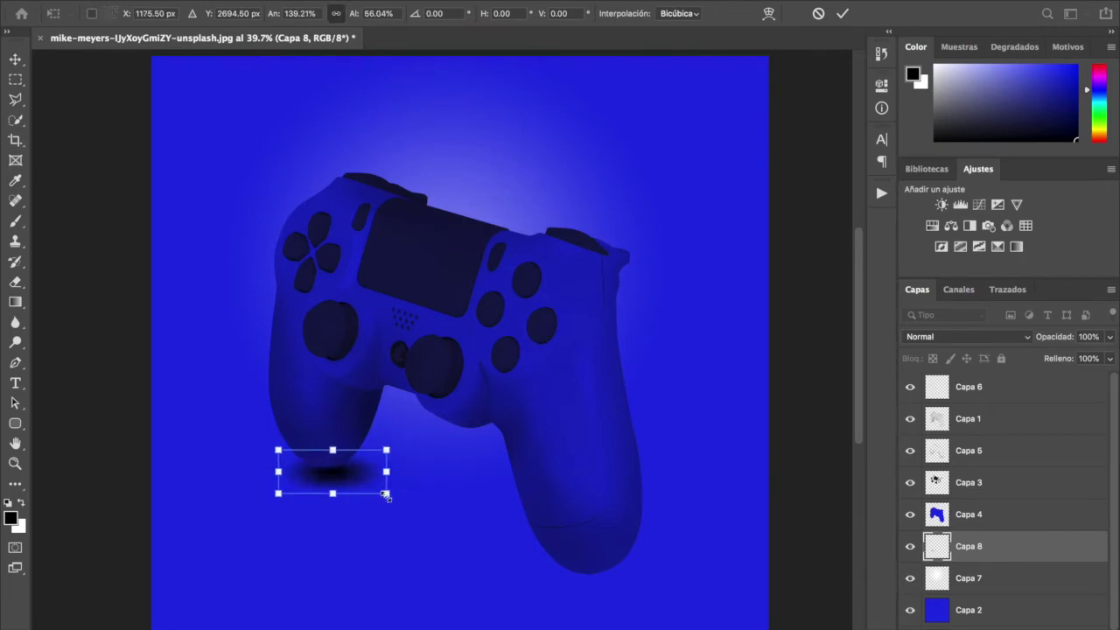
key(Return)
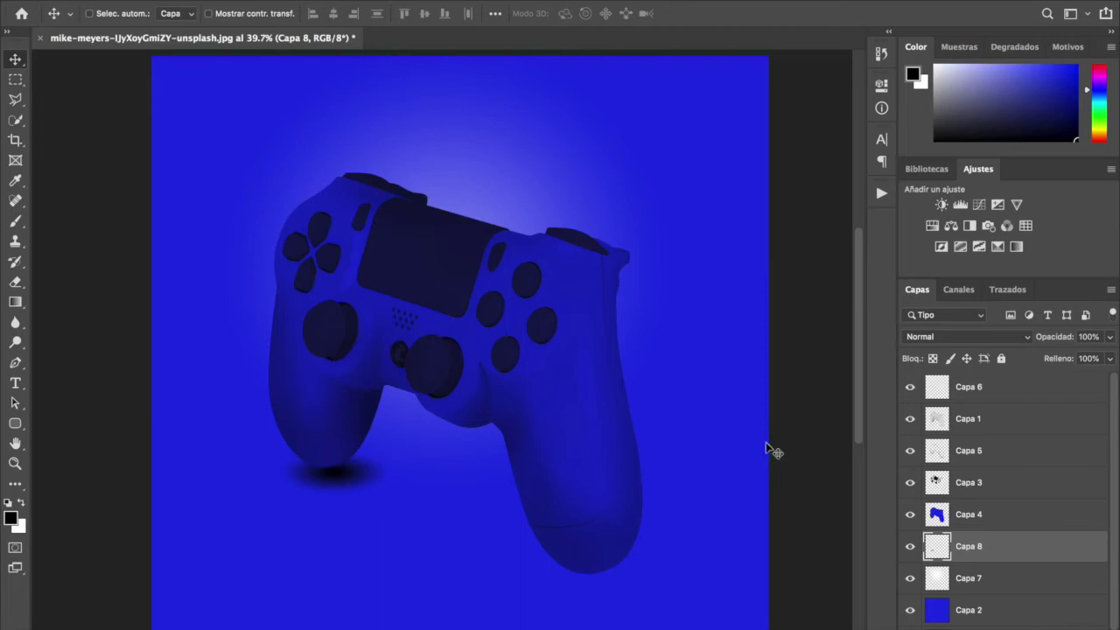
Step: Lower the left grip shadow's opacity to 47% and nudge it closer to the tip of the grip
click(1109, 339)
drag(1108, 360, 1071, 359)
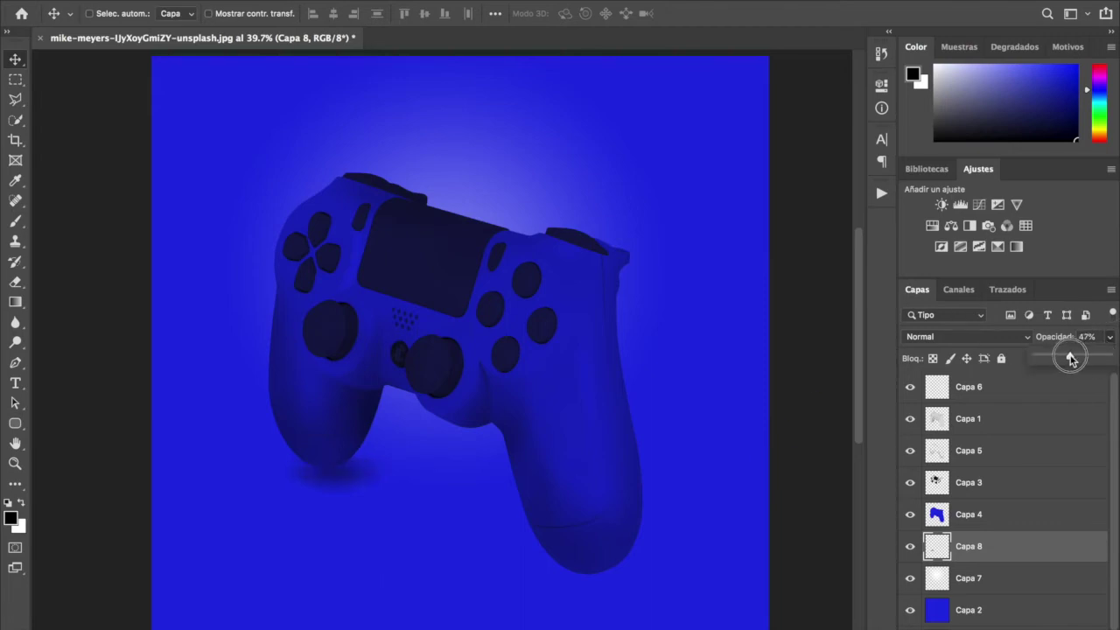
click(366, 464)
drag(356, 477, 356, 477)
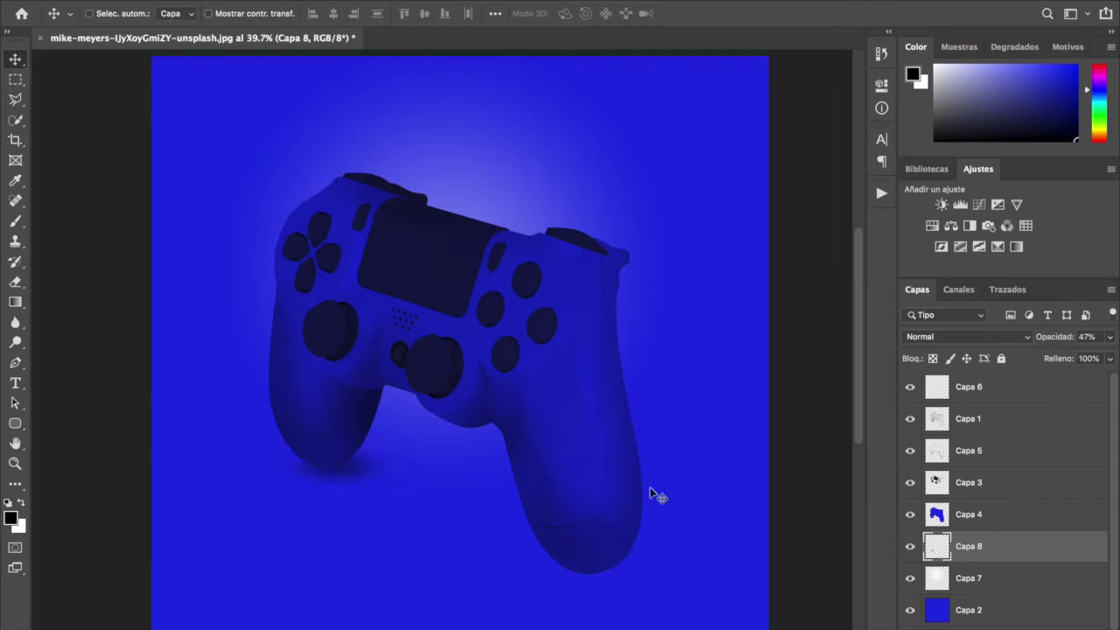
Step: Duplicate the shadow beneath the right grip, enlarge the copy to about 139% and set its opacity to 40%
alt+drag(579, 478, 579, 480)
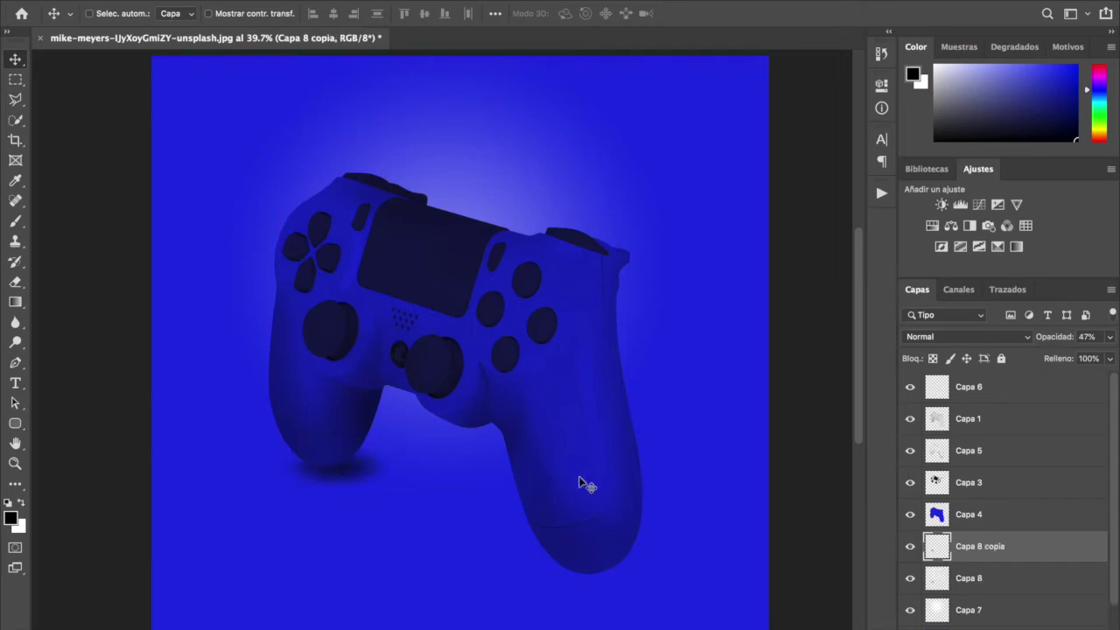
drag(357, 493, 655, 542)
key(ctrl+t)
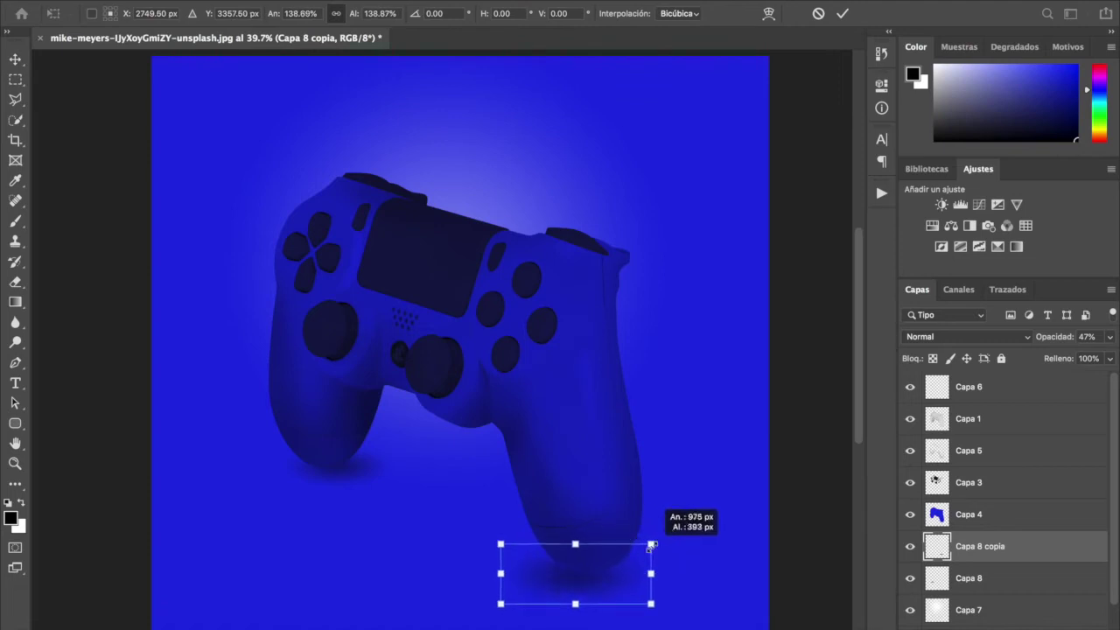
key(Return)
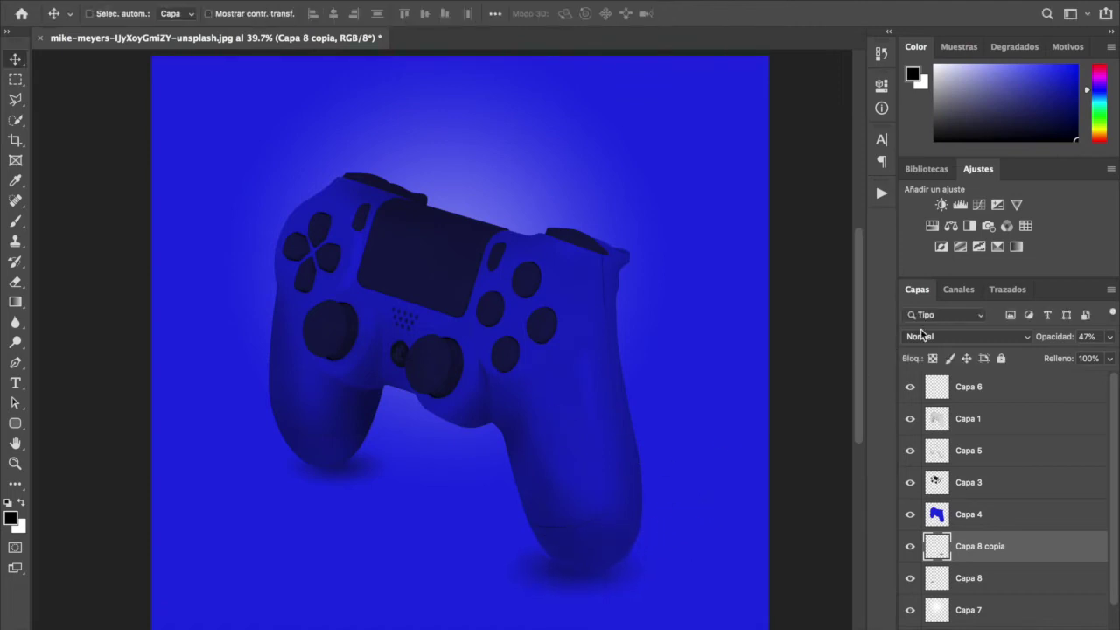
click(1109, 337)
mouse_move(1075, 357)
mouse_down()
mouse_move(1055, 361)
mouse_move(1067, 358)
mouse_up()
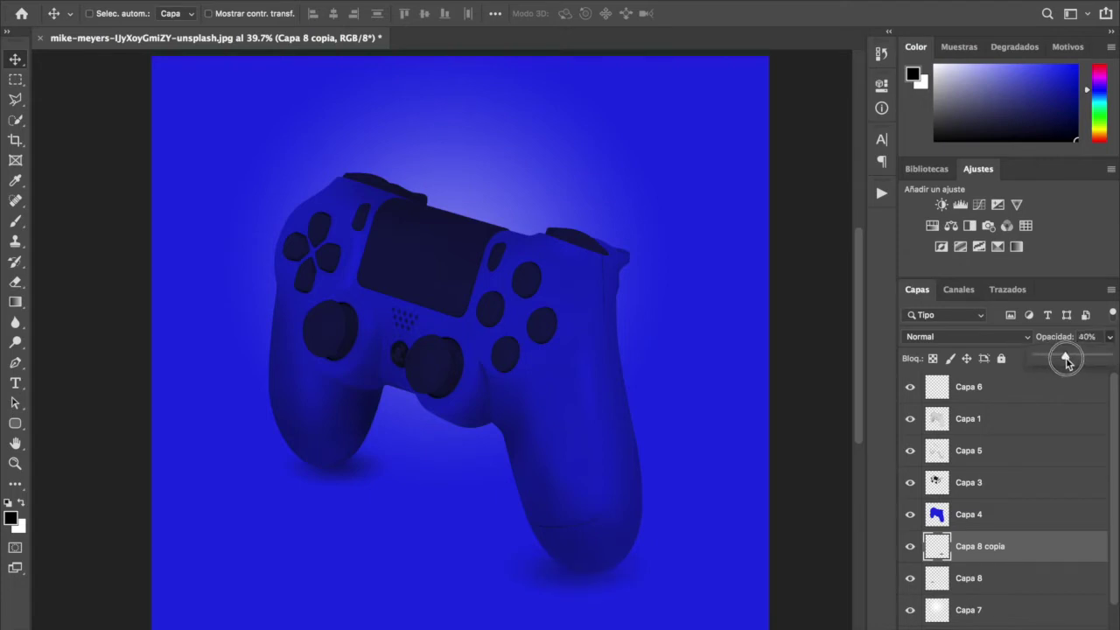
Step: Identify the left grip's shadow layer, Capa 8, and duplicate it within the same document
right_click(350, 466)
click(406, 482)
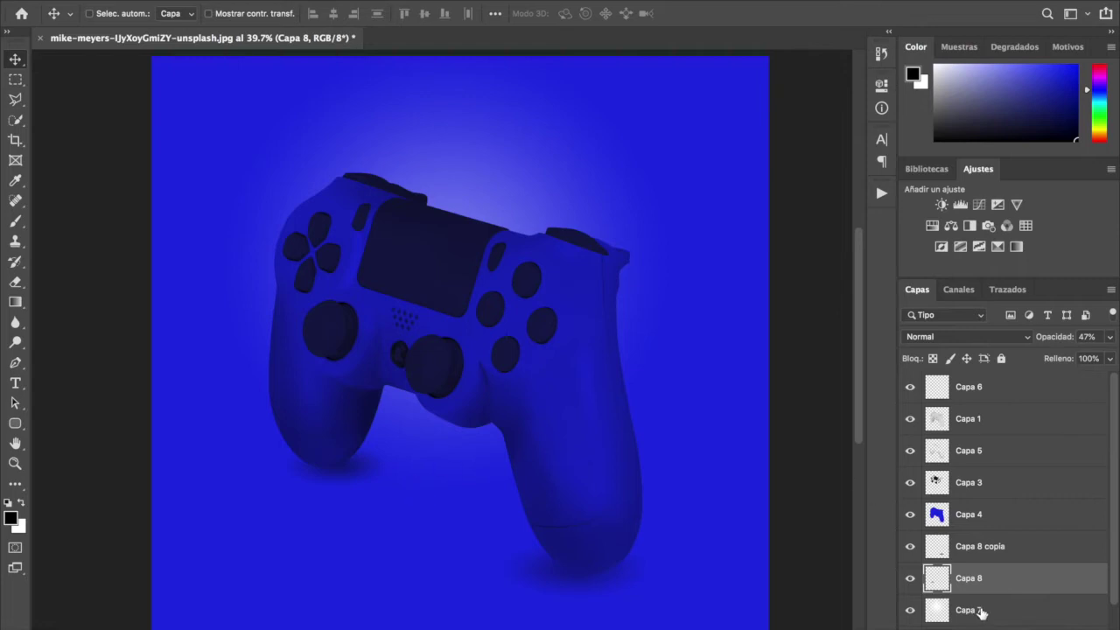
click(994, 549)
click(984, 579)
click(912, 582)
click(910, 581)
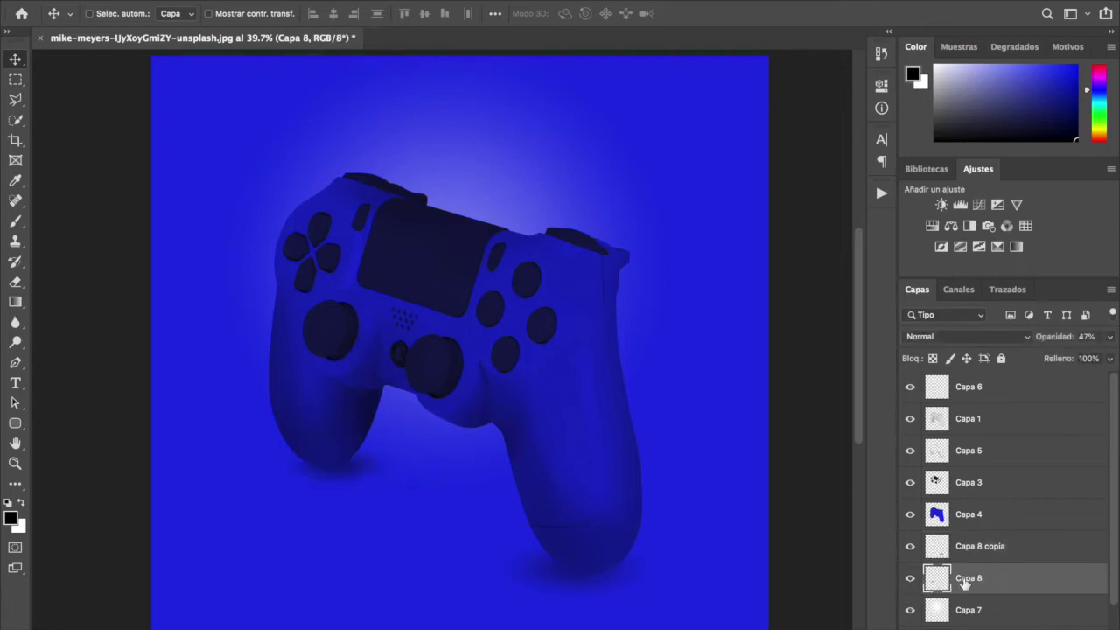
right_click(1017, 583)
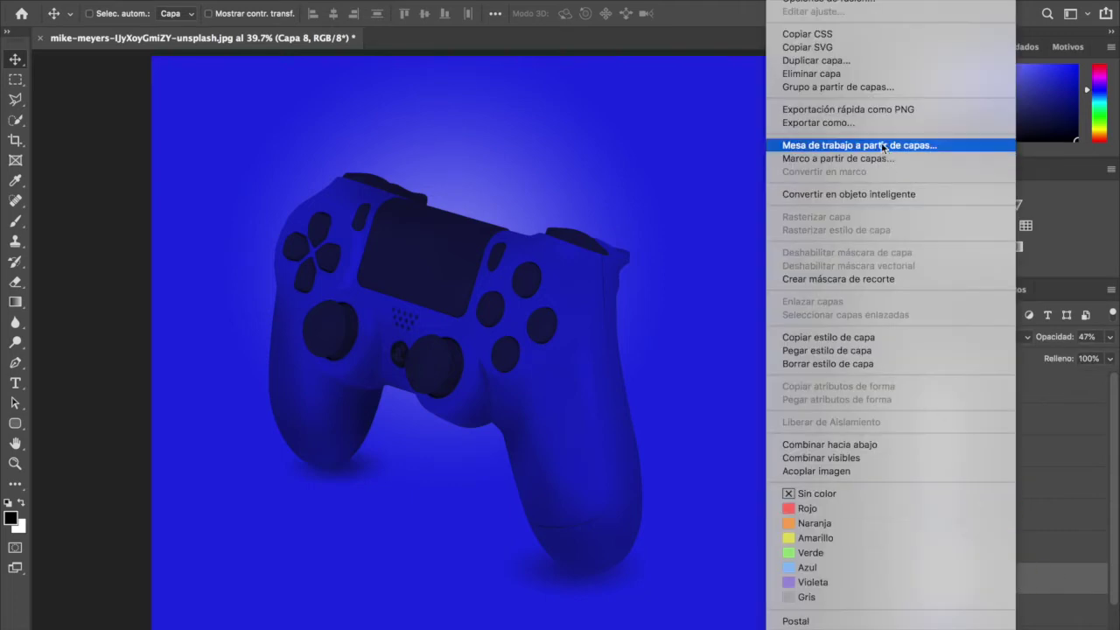
click(846, 61)
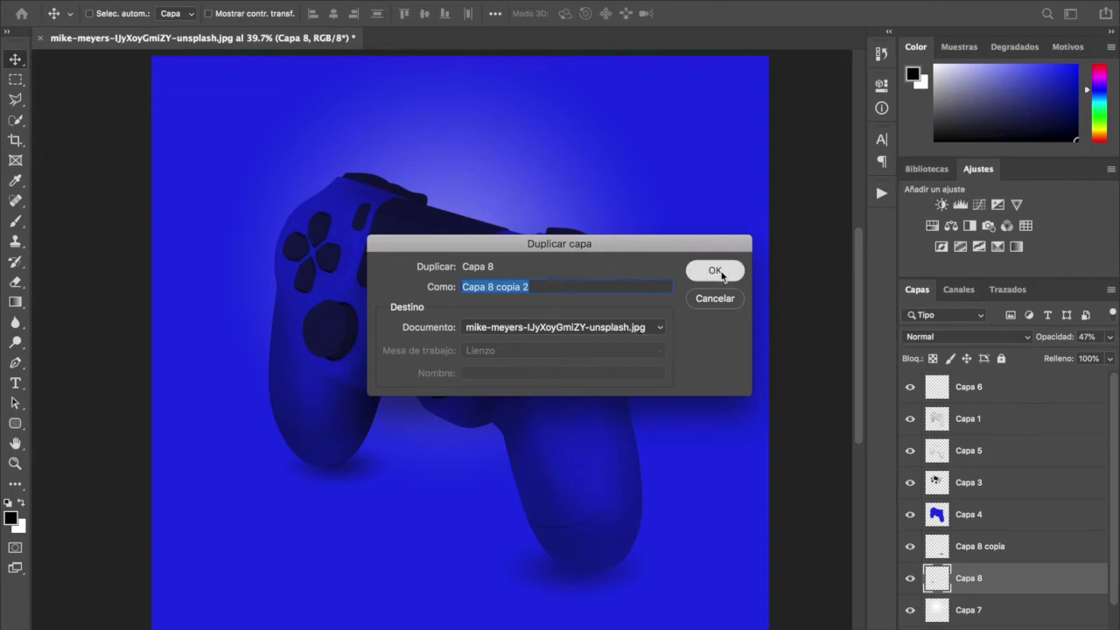
click(716, 270)
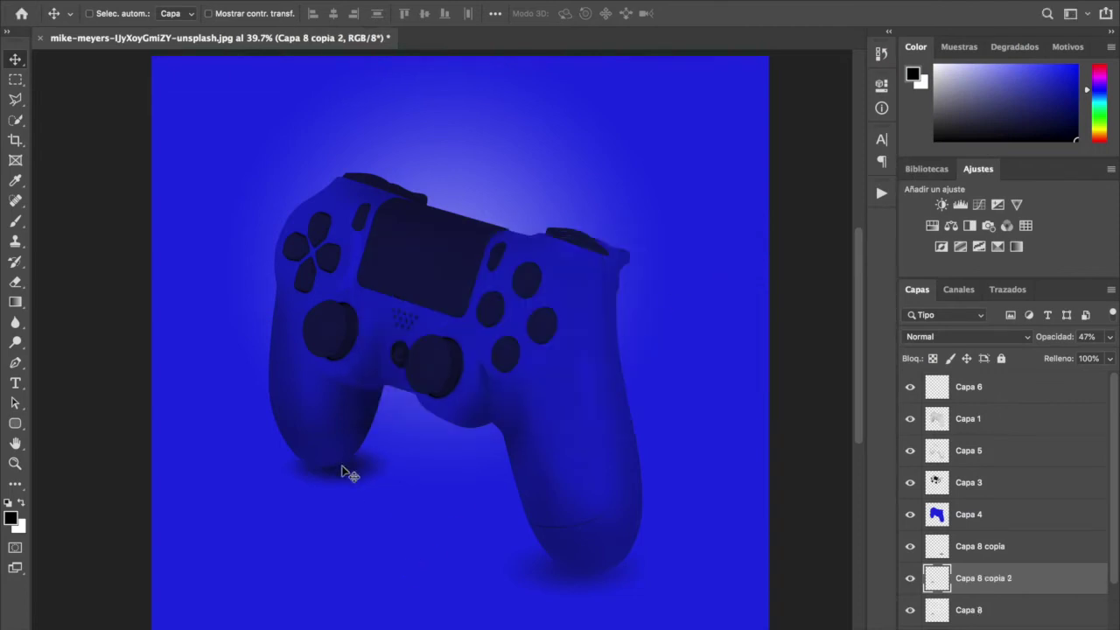
Step: Scale down the duplicated left grip shadow, Capa 8 copia 2, around its centre to a small dark patch under the grip's tip
key(z)
drag(342, 465, 453, 512)
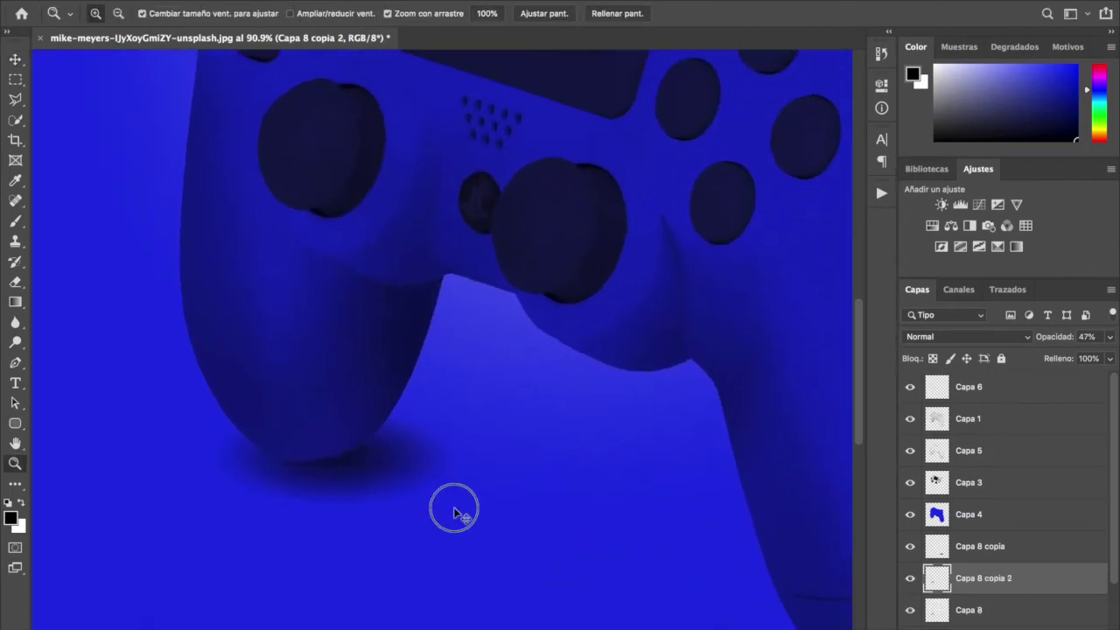
key(v)
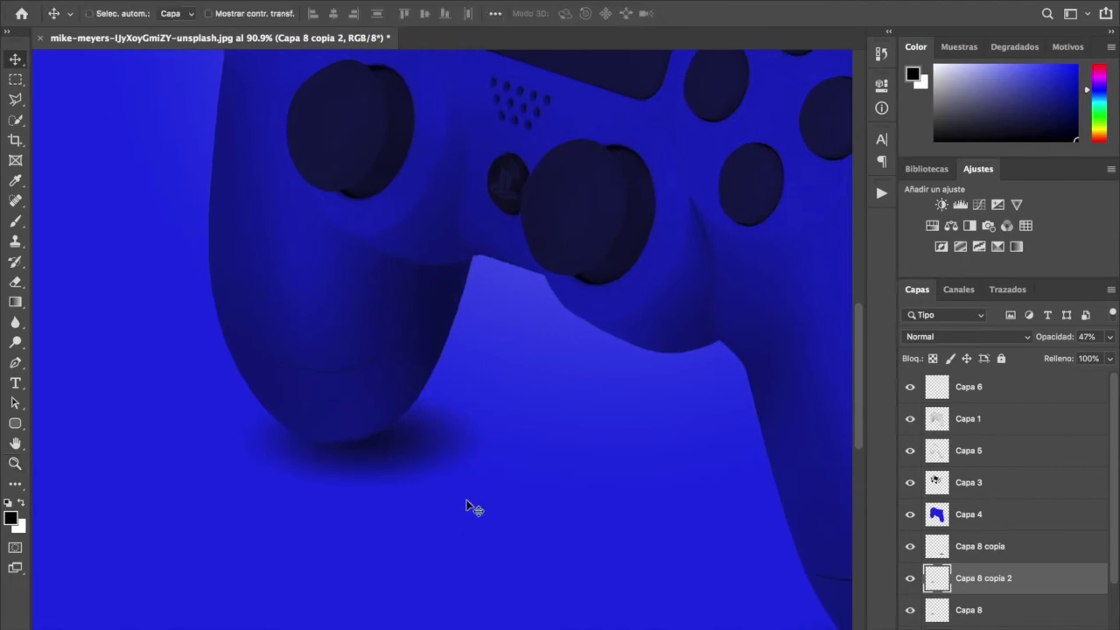
click(184, 0)
mouse_move(324, 338)
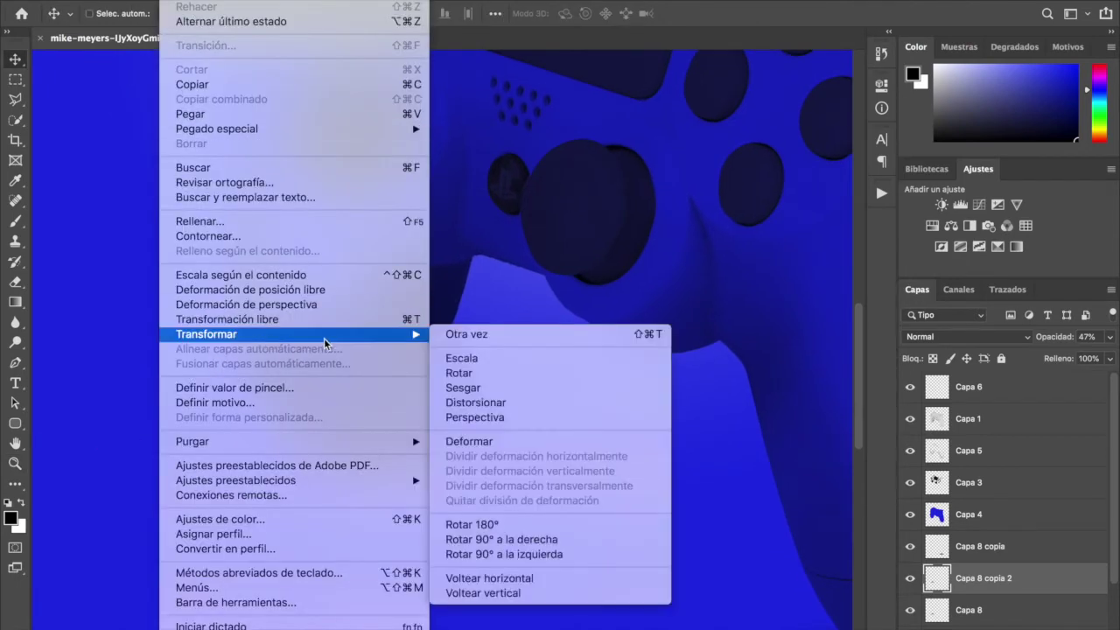
click(460, 360)
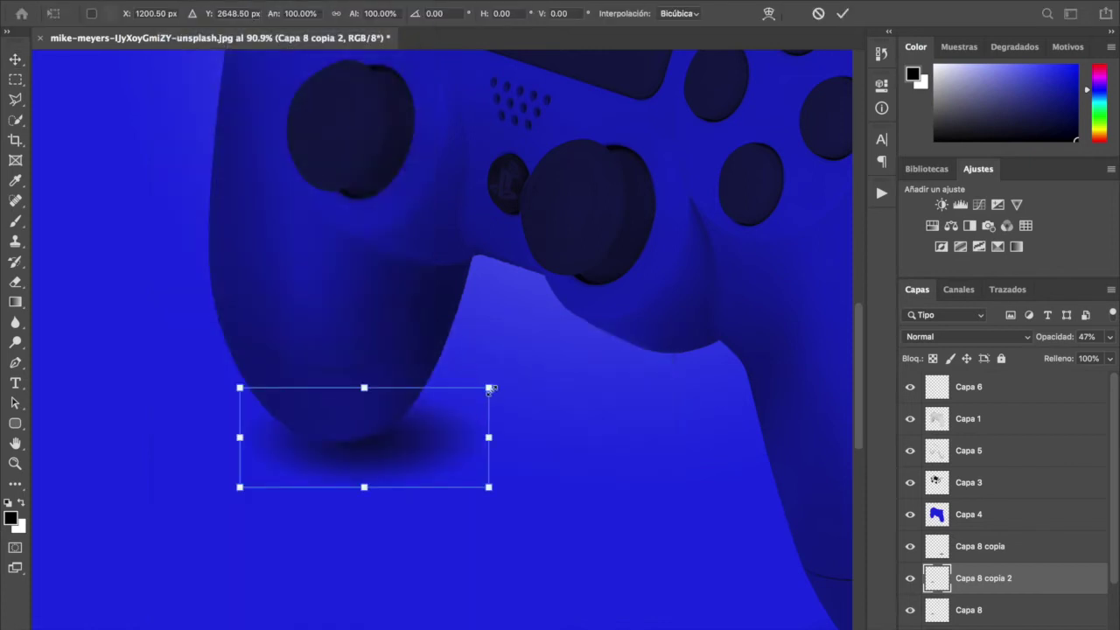
drag(490, 388, 467, 399)
key(ctrl+z)
key(ctrl+z)
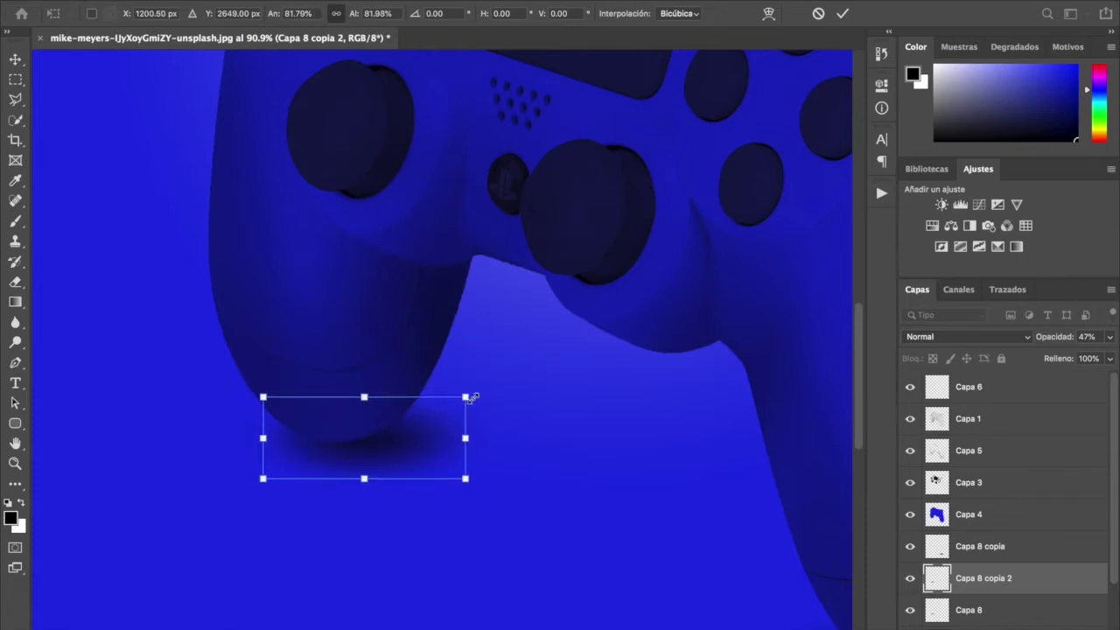
drag(467, 397, 445, 425)
key(Return)
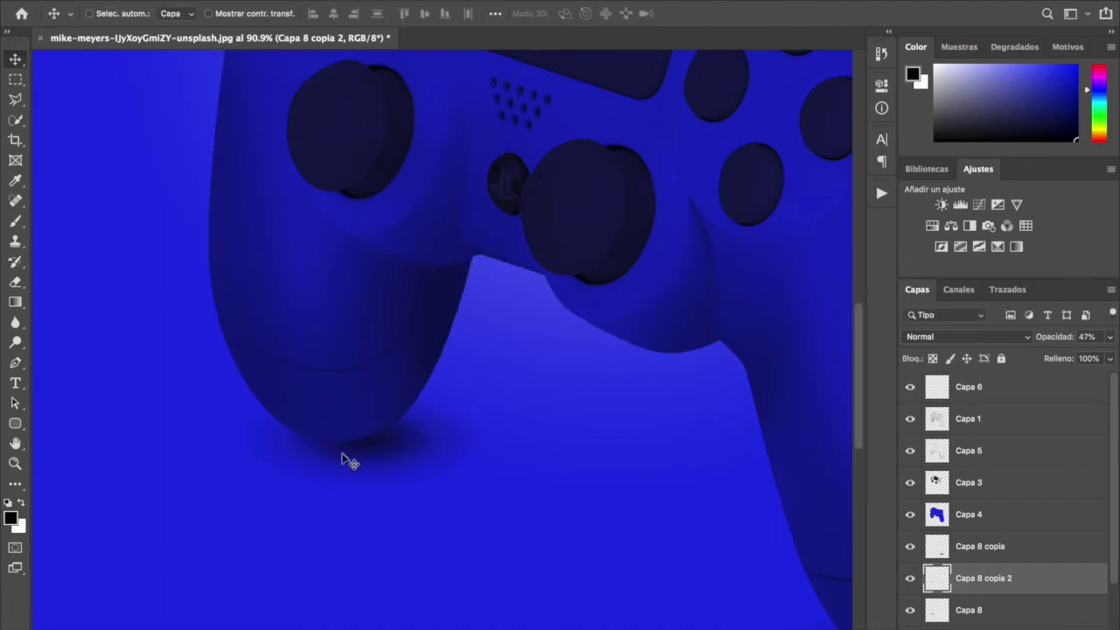
Step: Select the right grip's shadow layer, Capa 8 copia, and duplicate it within the same document
click(15, 463)
alt+click(653, 435)
alt+click(653, 435)
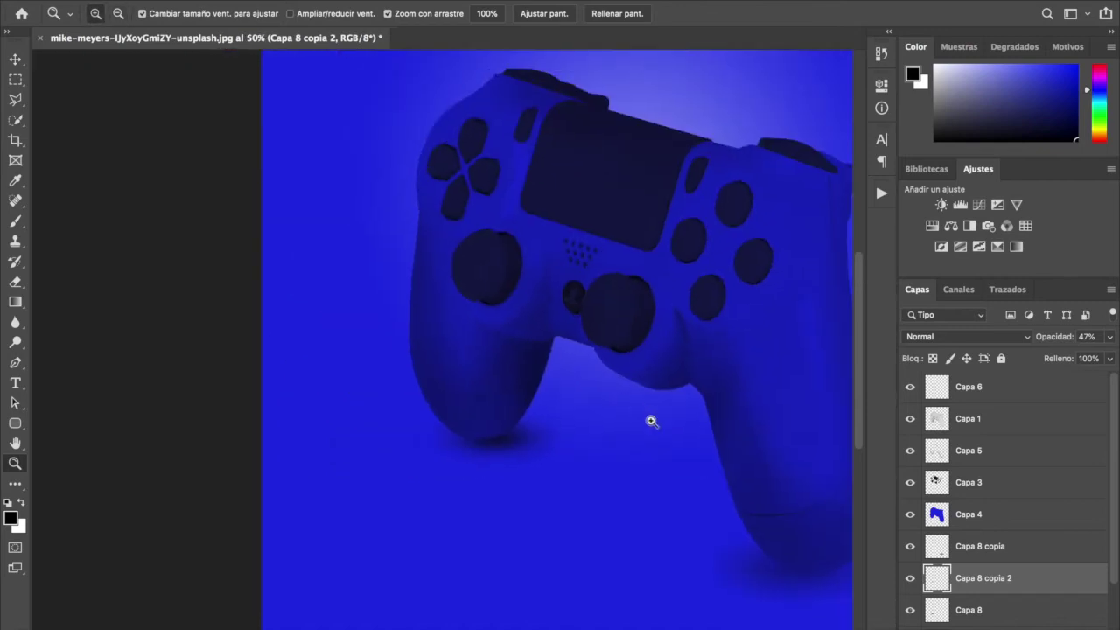
alt+click(473, 410)
drag(440, 388, 491, 465)
key(v)
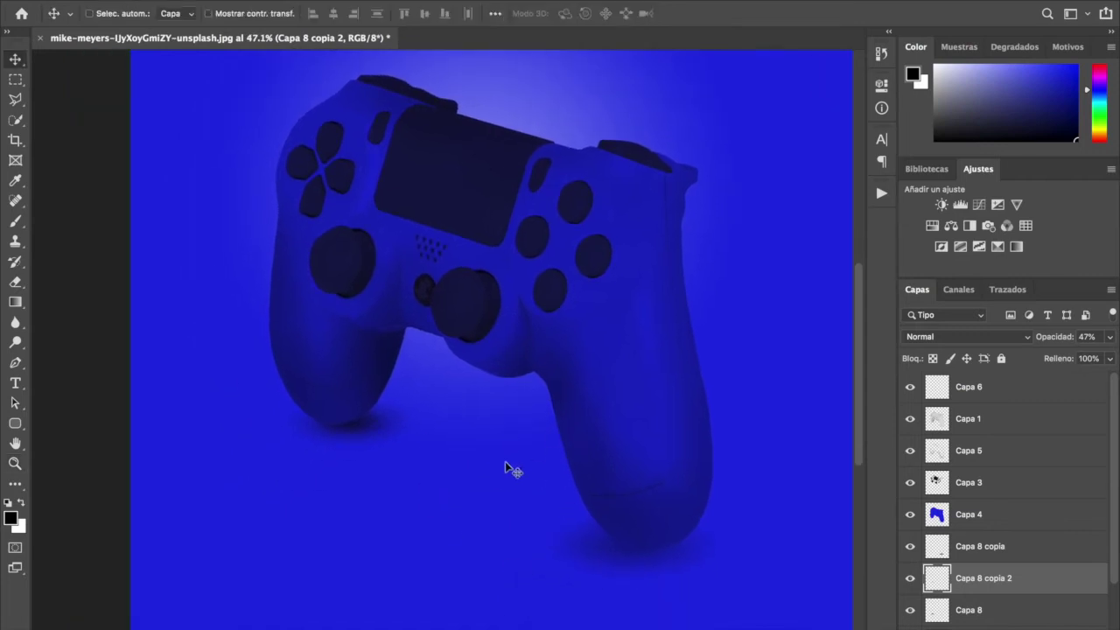
right_click(613, 552)
click(735, 574)
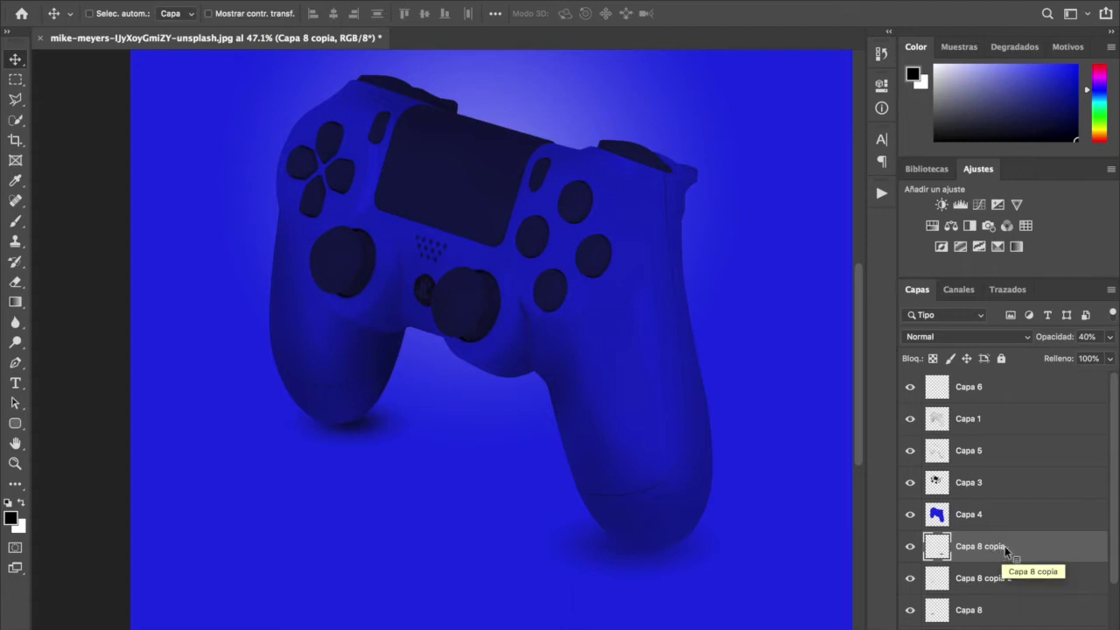
right_click(1006, 549)
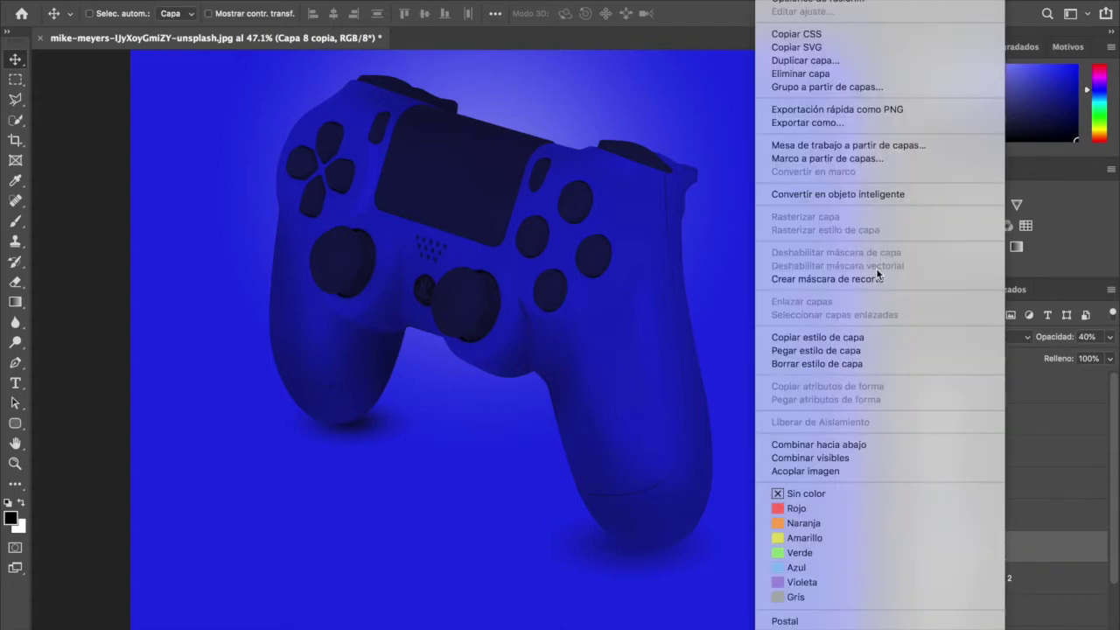
click(811, 63)
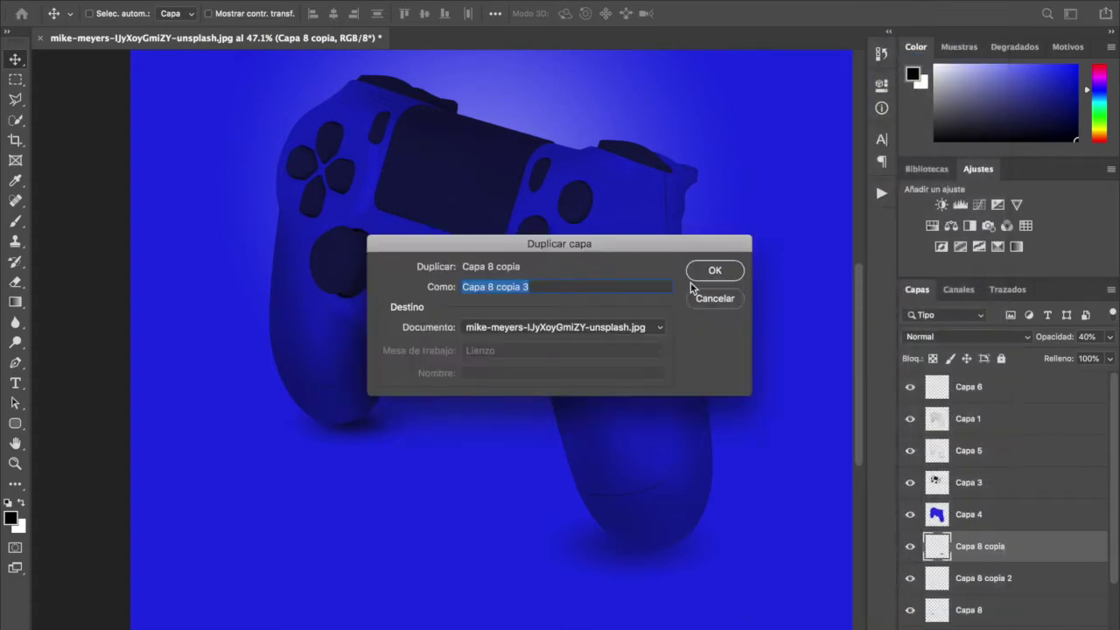
click(714, 269)
Step: Scale the copied right grip shadow down around its centre so it sits tightly under the grip's tip
key(ctrl+t)
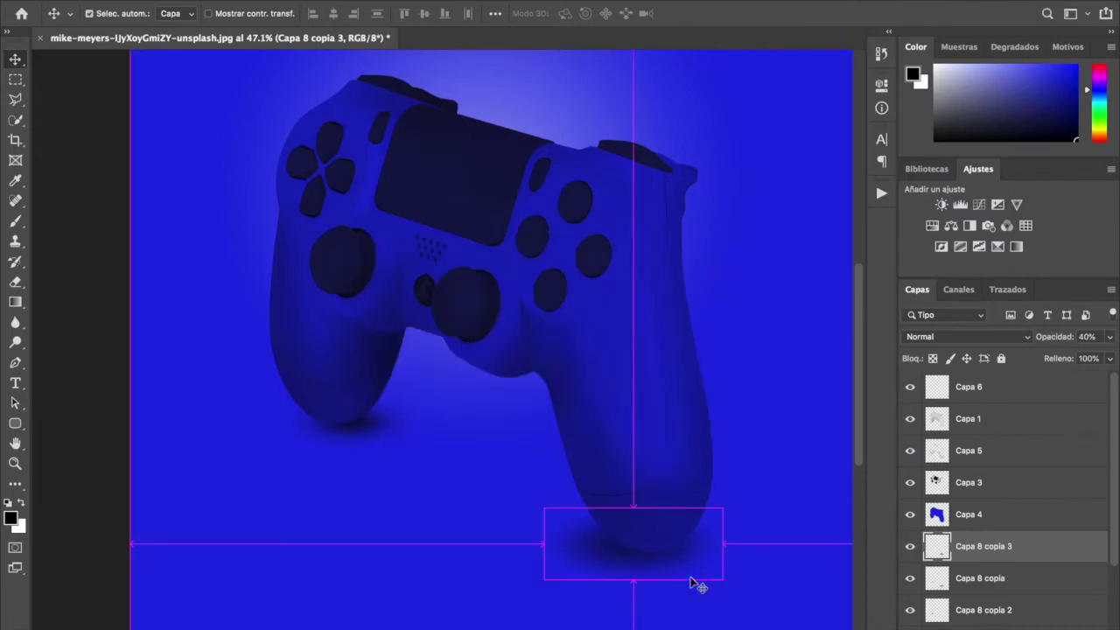
drag(722, 507, 670, 530)
key(Return)
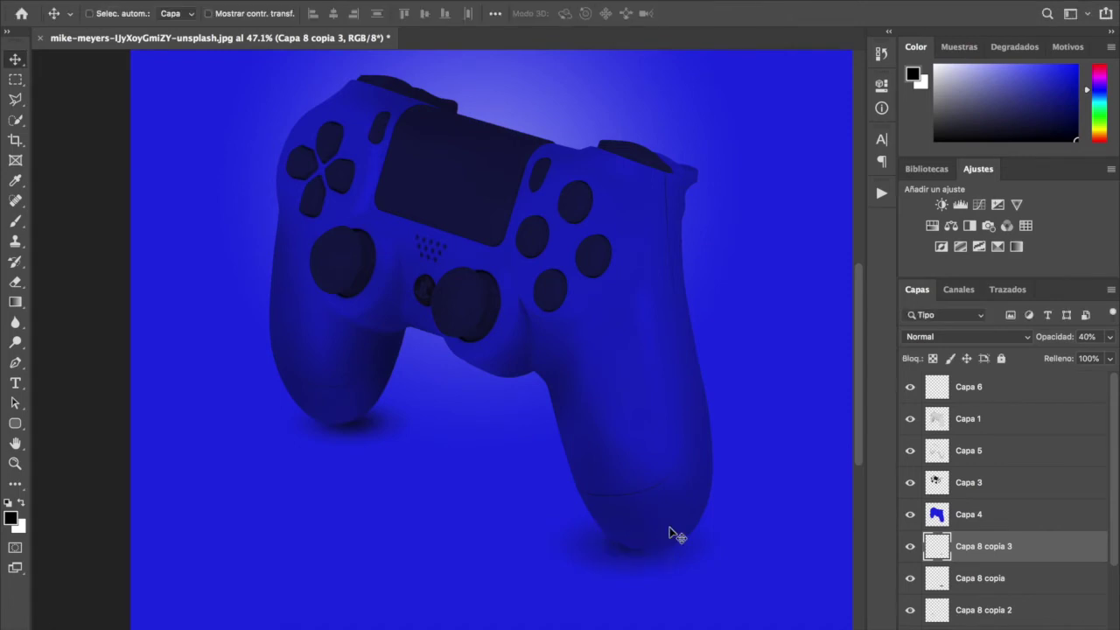
Step: Merge the topmost layer, Capa 6, down into the Capa 1 layer beneath it
scroll(735, 532, up, 3)
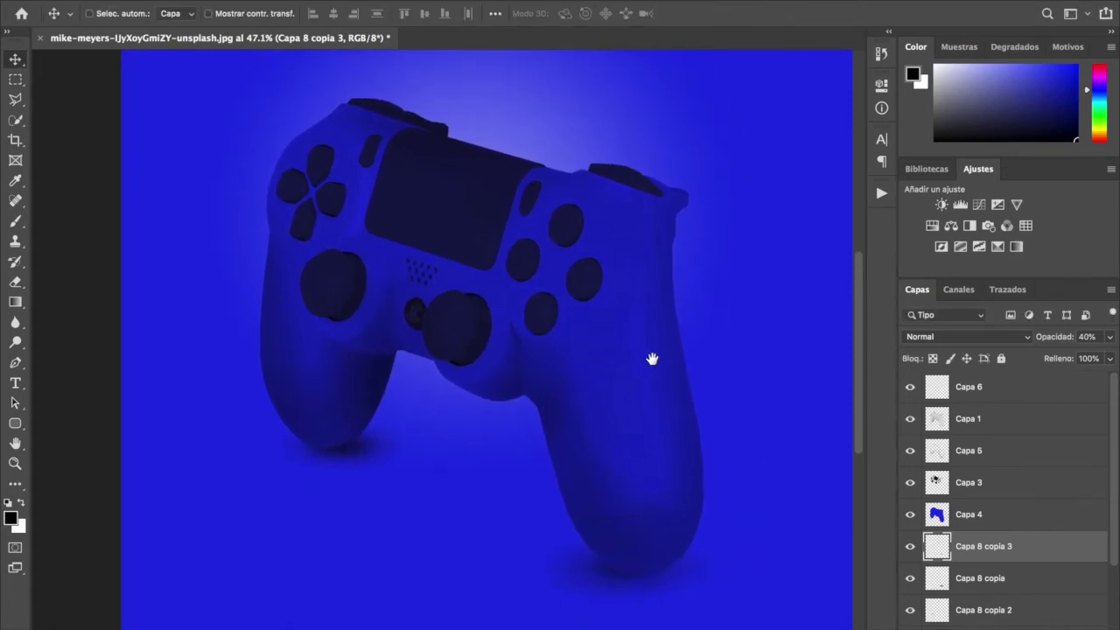
scroll(592, 426, up, 5)
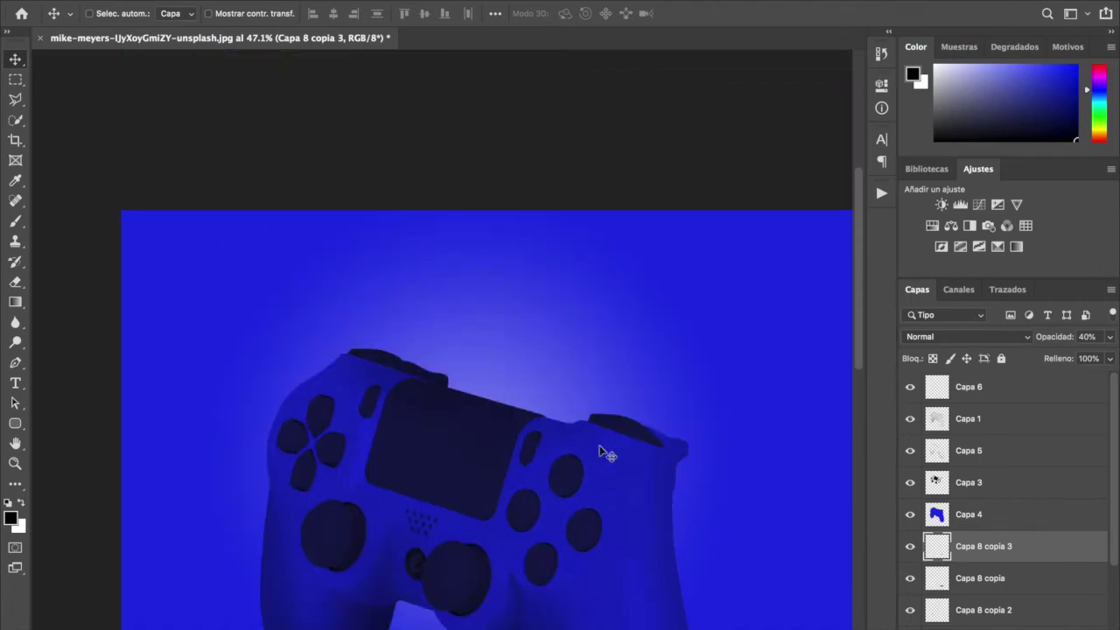
scroll(607, 455, down, 6)
scroll(595, 368, up, 2)
scroll(607, 395, up, 5)
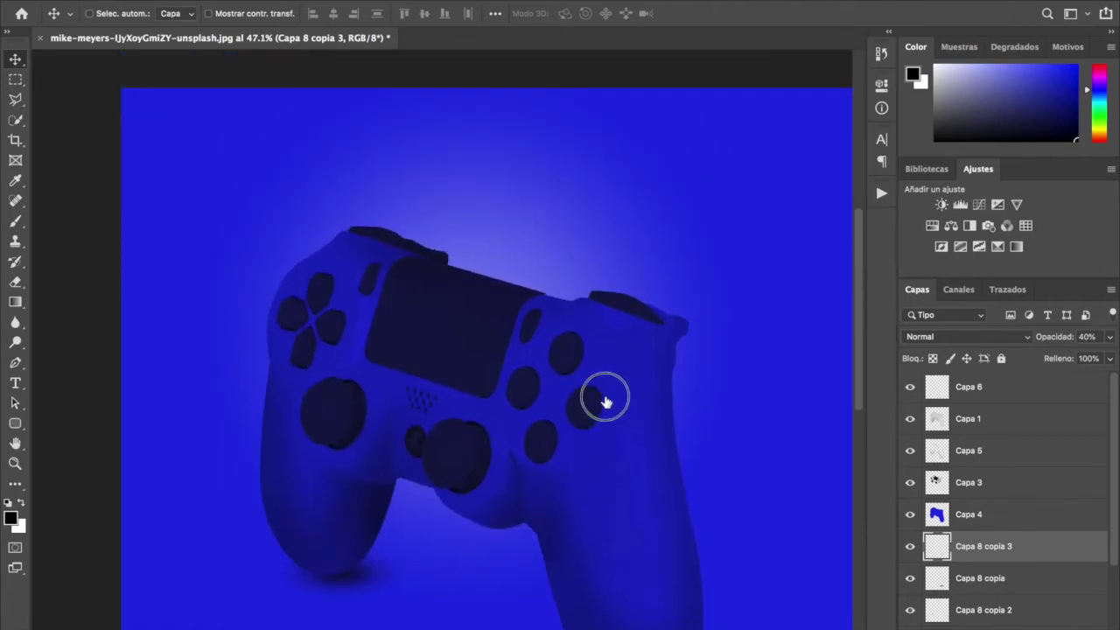
scroll(592, 332, down, 3)
drag(592, 333, 574, 354)
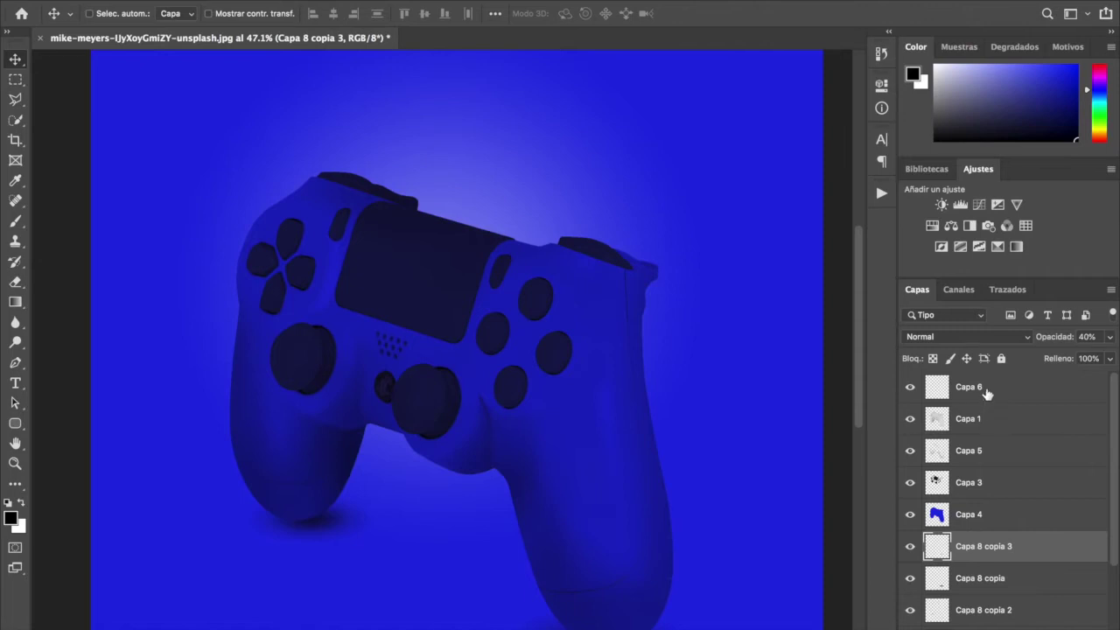
click(985, 390)
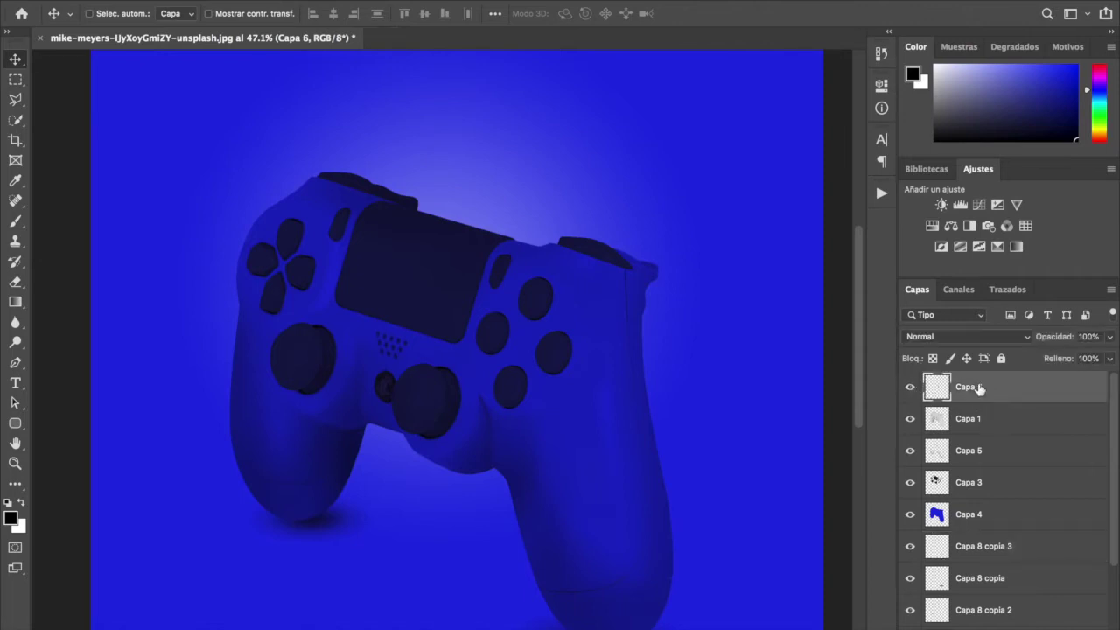
key(super+e)
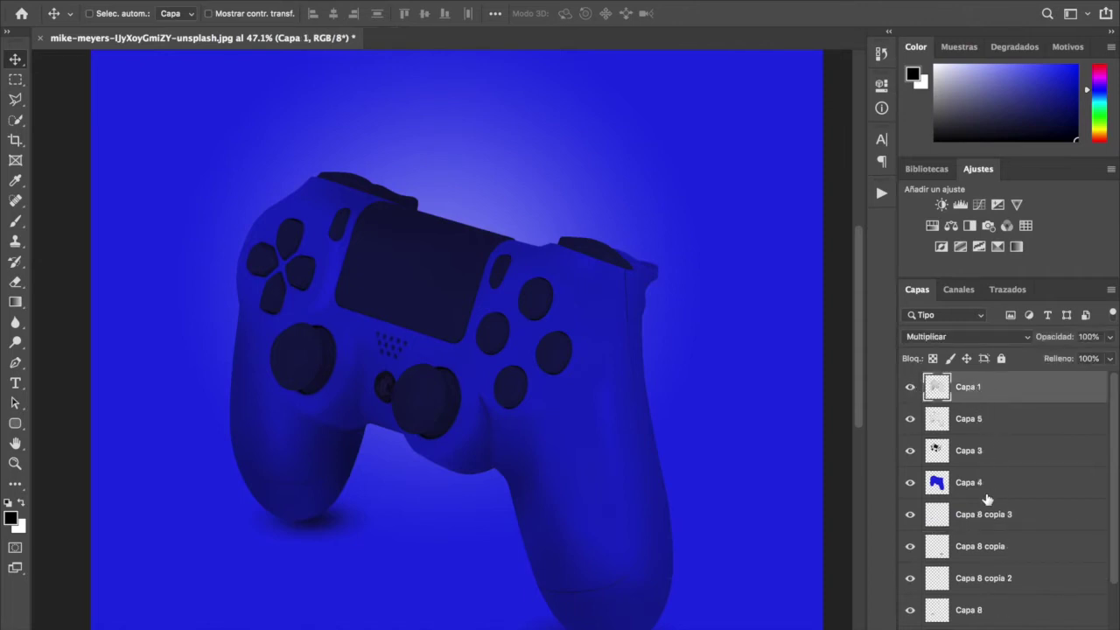
Step: Group all the layers from Capa 1 down to Capa 2, leaving the Fondo background outside the group
scroll(988, 503, down, 2)
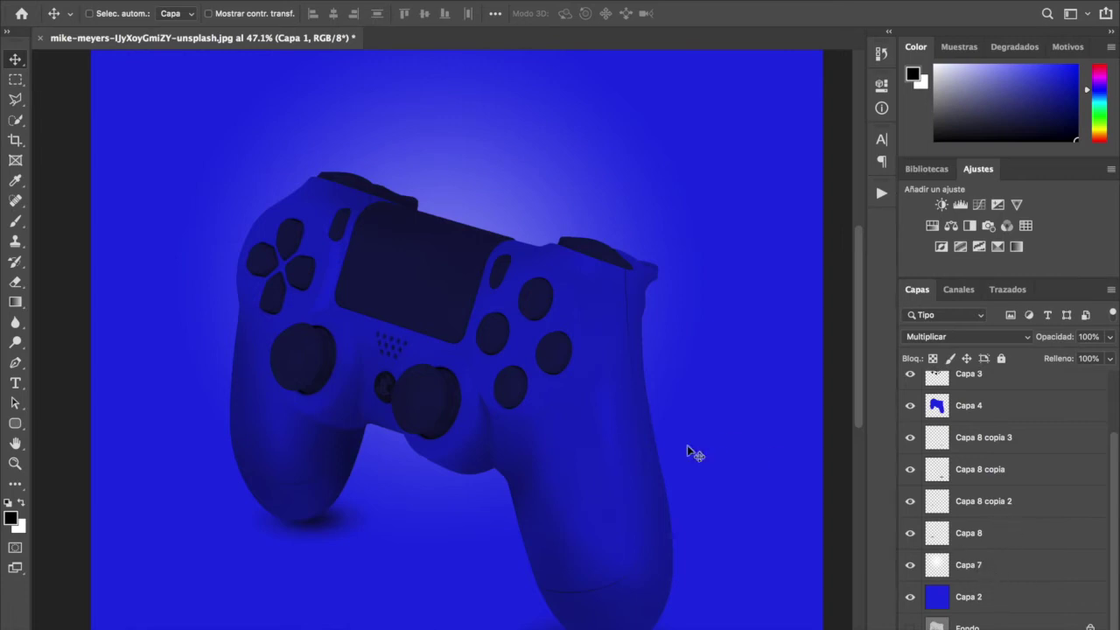
shift+click(982, 598)
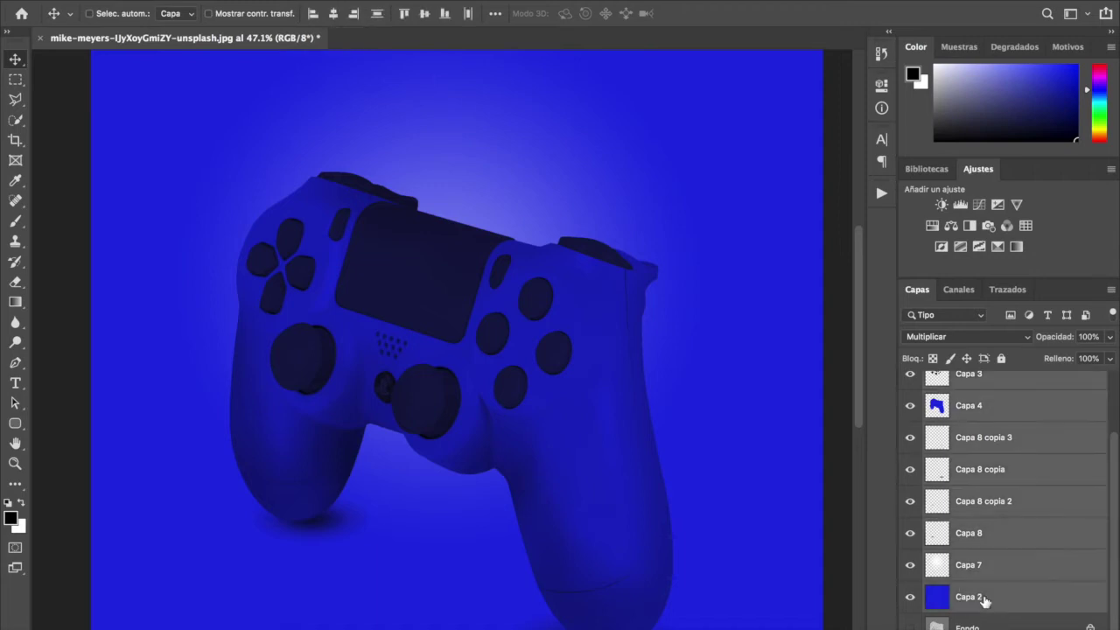
scroll(987, 534, up, 2)
click(971, 386)
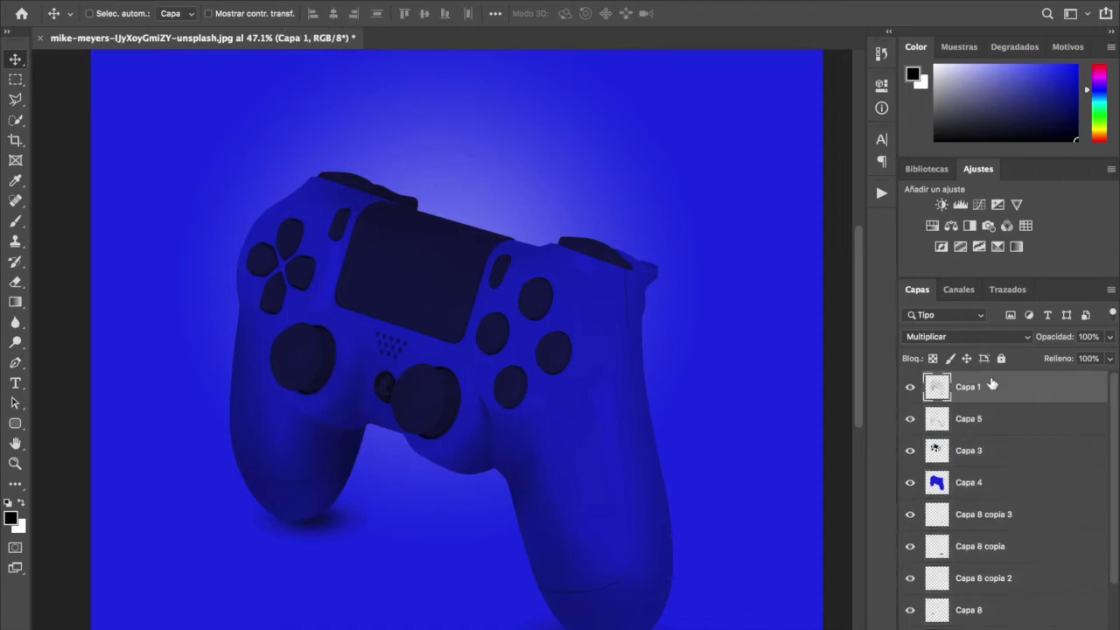
scroll(998, 525, down, 2)
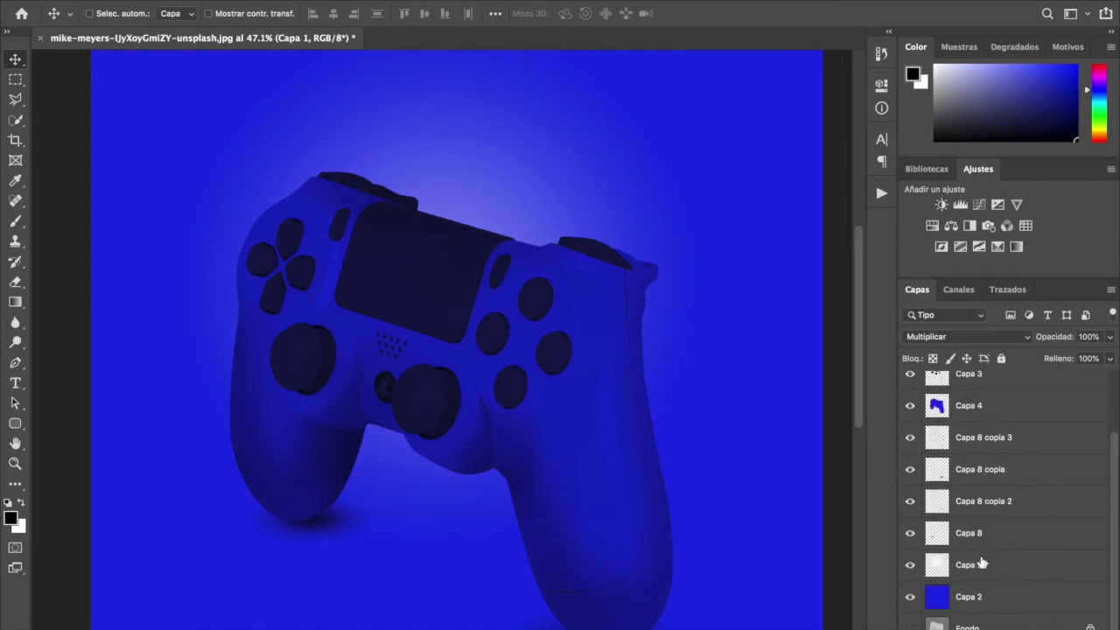
shift+click(991, 604)
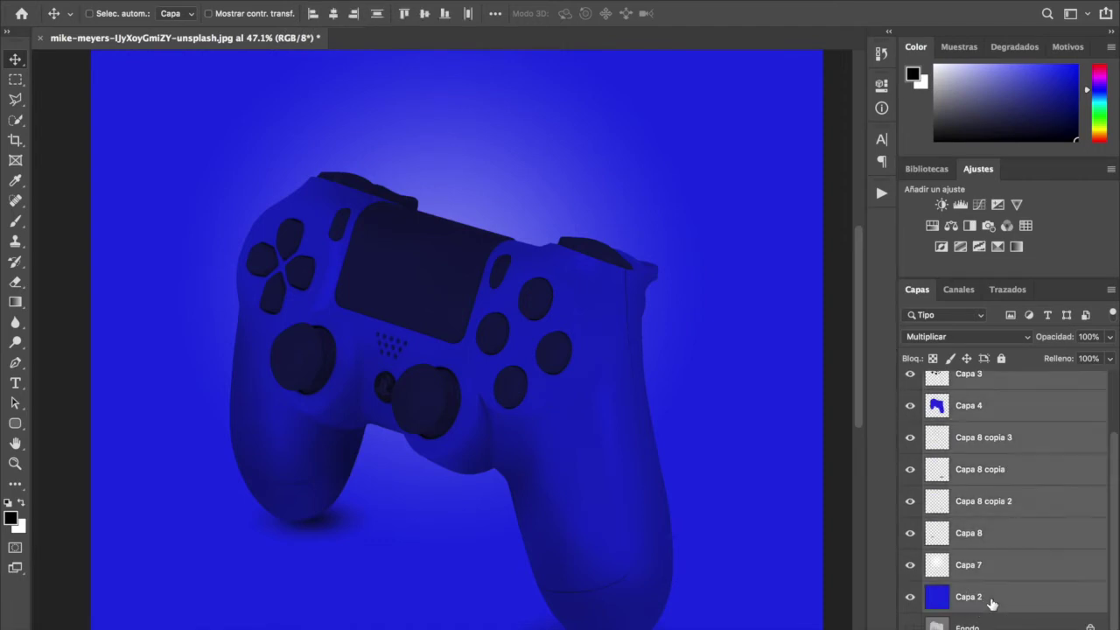
scroll(987, 490, up, 2)
scroll(997, 529, down, 1)
scroll(998, 532, up, 1)
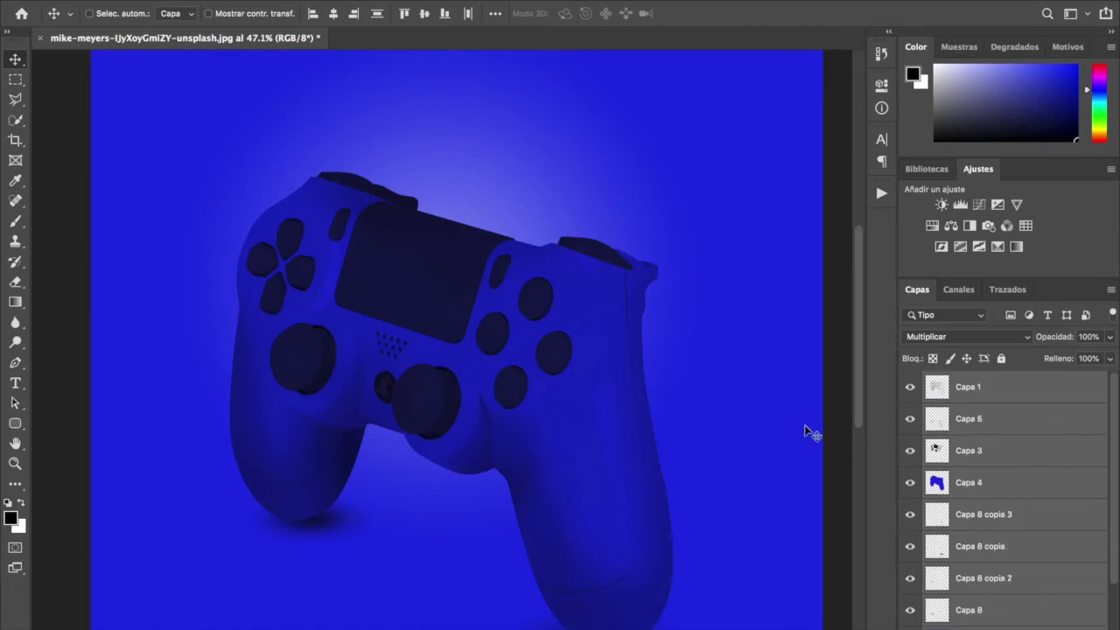
click(276, 0)
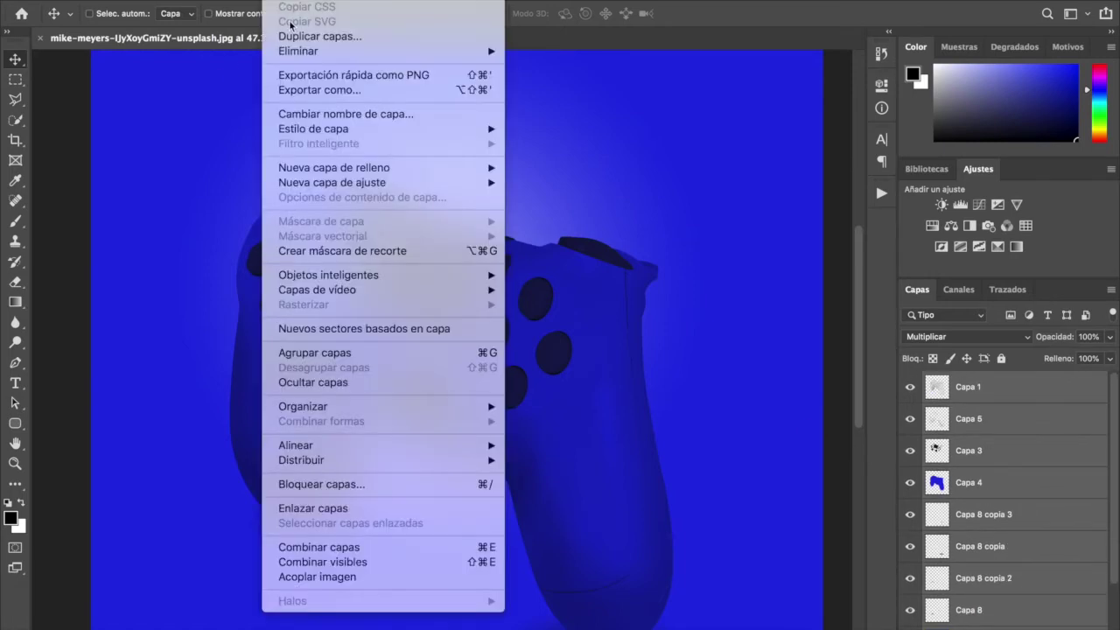
click(346, 355)
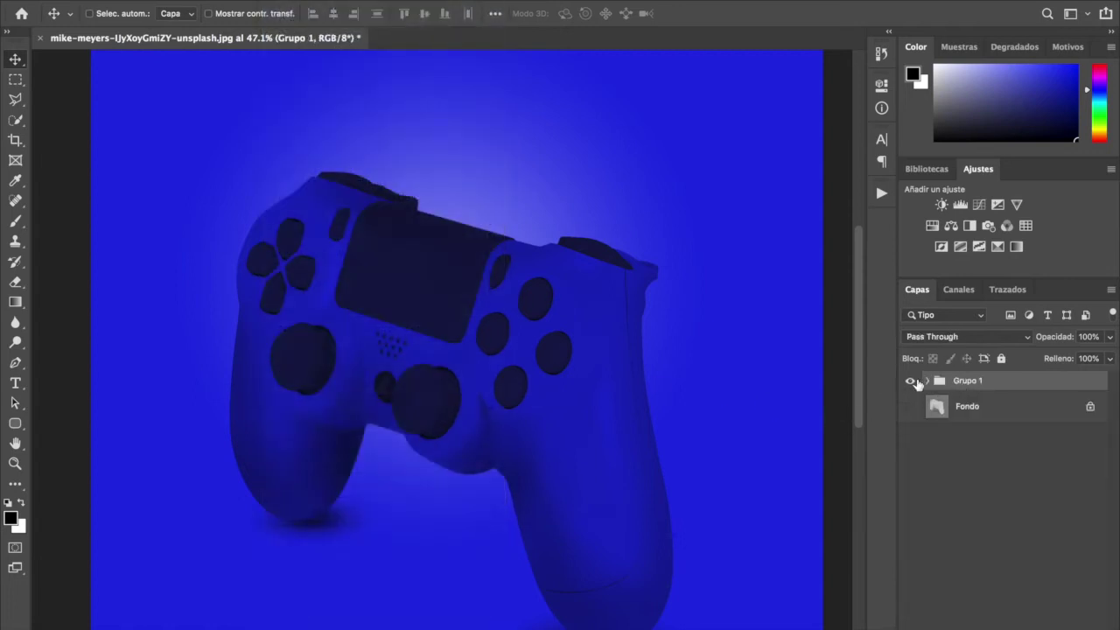
Step: Rename the new layer group as azul
double_click(966, 383)
text(azul)
key(Return)
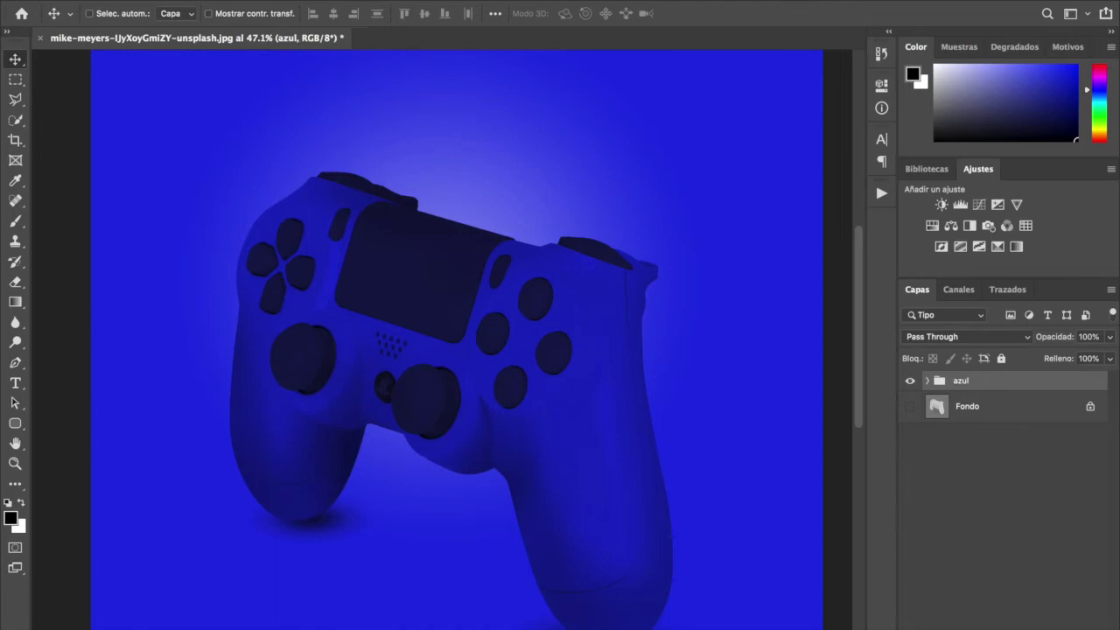
Step: Show the Fondo layer and toggle the azul group's visibility to compare the blue version with the original photo
click(911, 383)
click(910, 383)
click(910, 381)
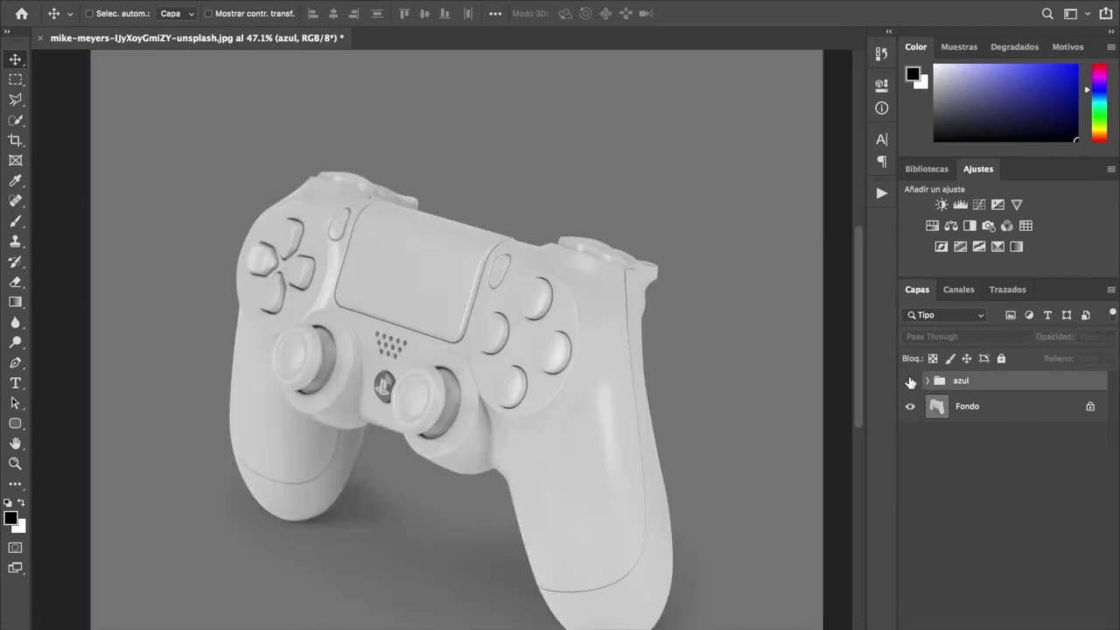
click(910, 381)
click(910, 381)
click(910, 381)
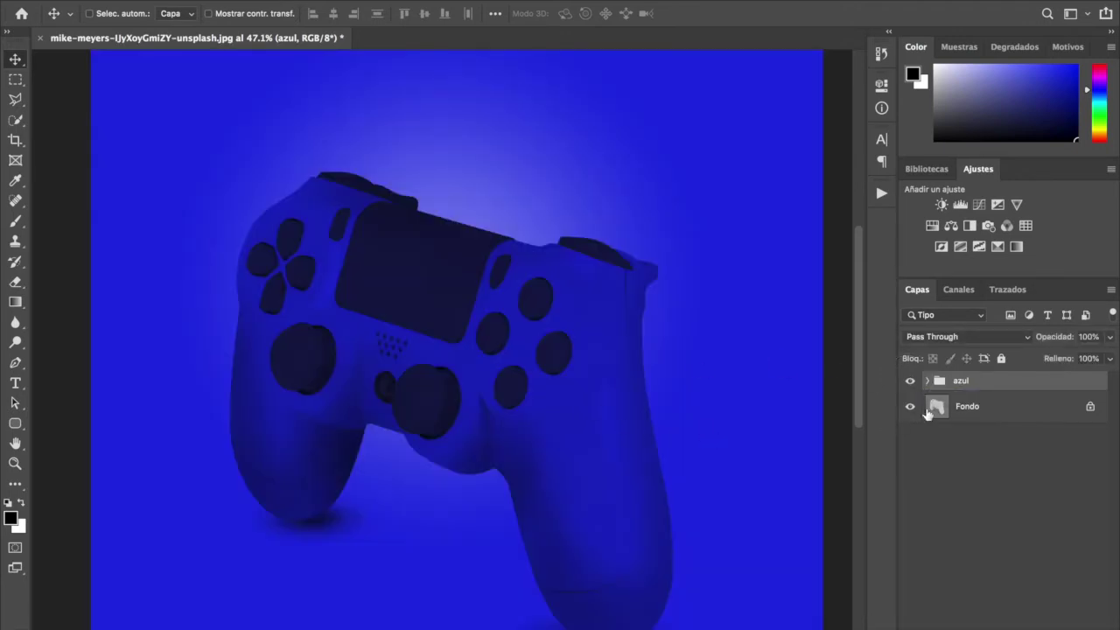
Step: Duplicate the azul group within the same document and name the copy verde
drag(570, 420, 588, 389)
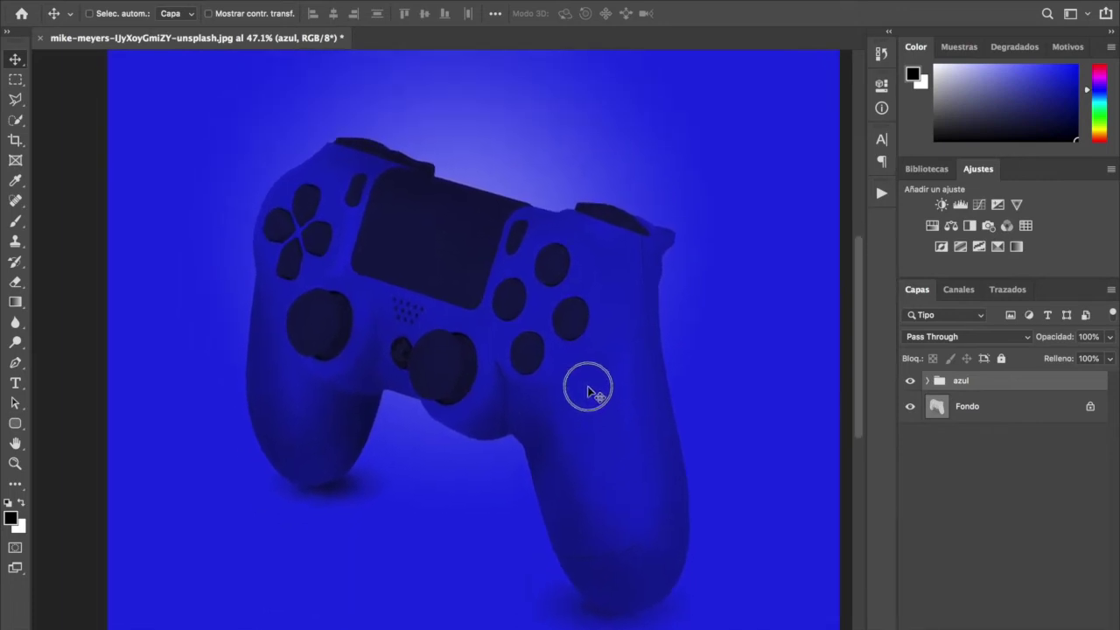
drag(552, 325, 551, 341)
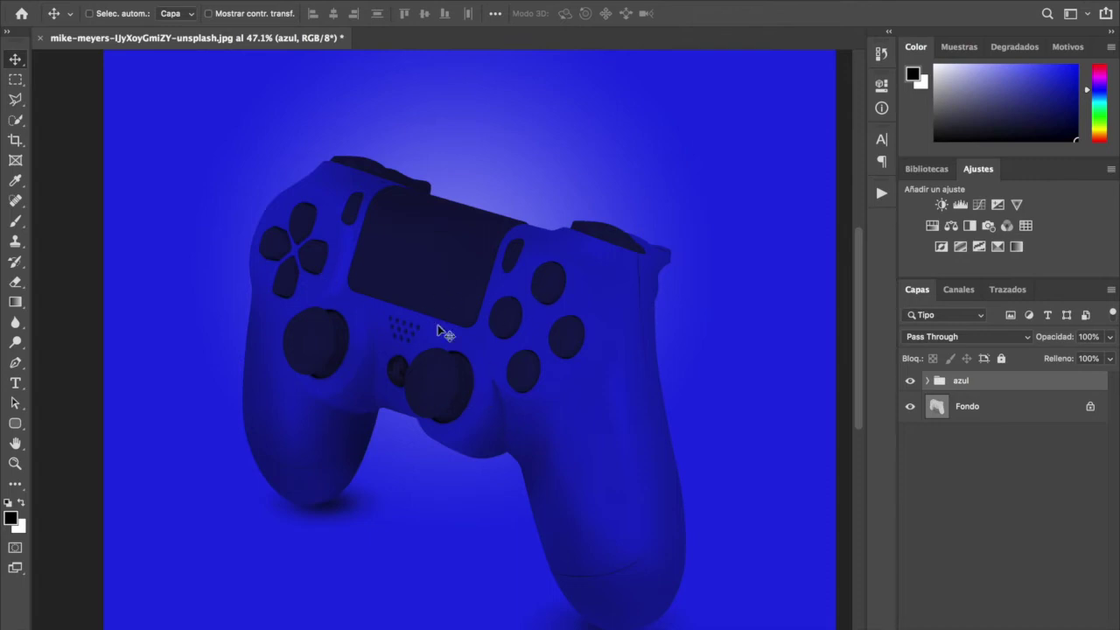
right_click(985, 385)
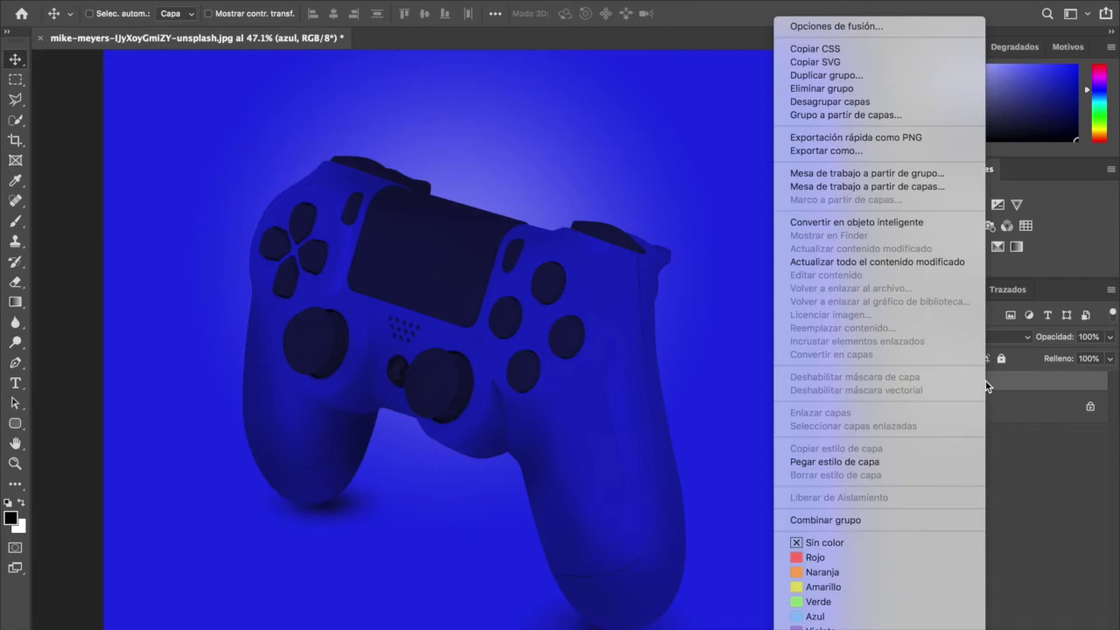
click(831, 77)
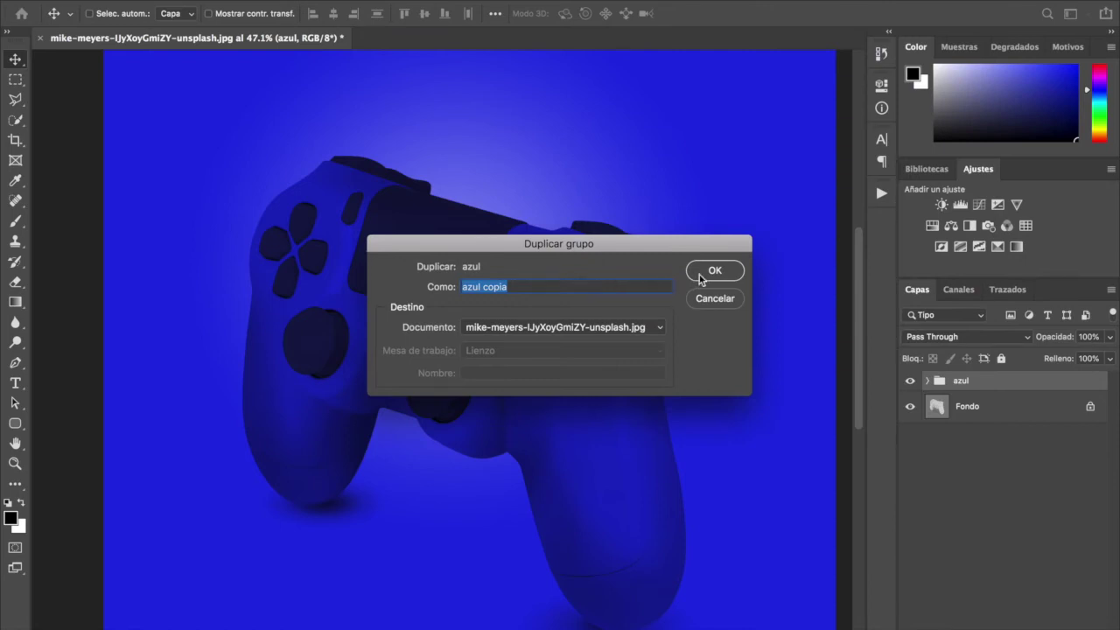
text(verde)
click(725, 269)
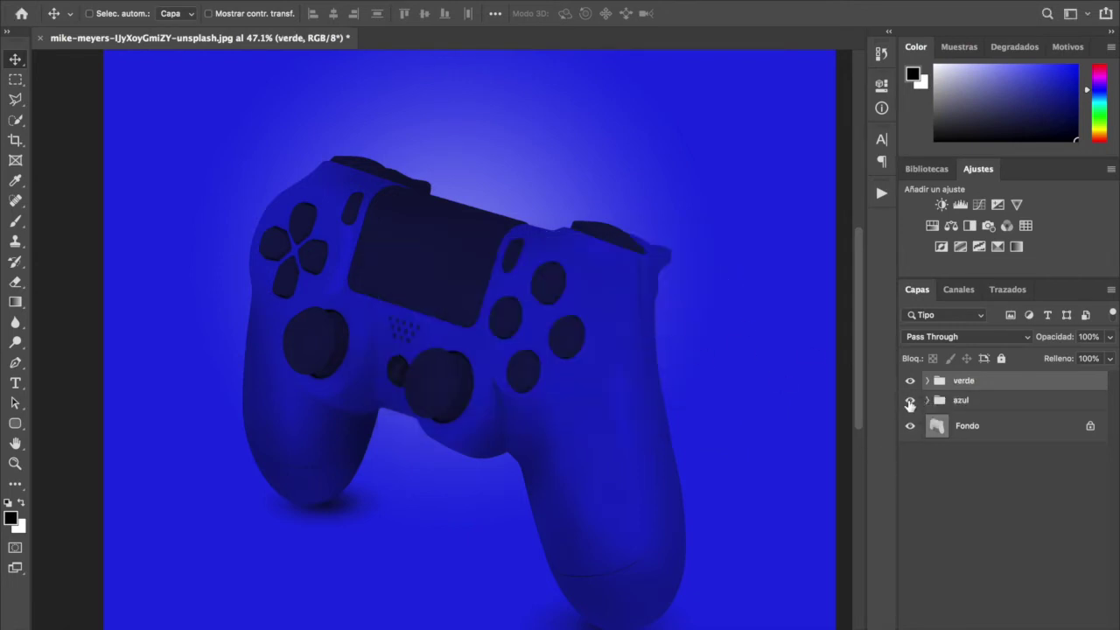
Step: Hide the azul group and select the Capa 2 background layer inside the verde group
click(909, 400)
click(927, 382)
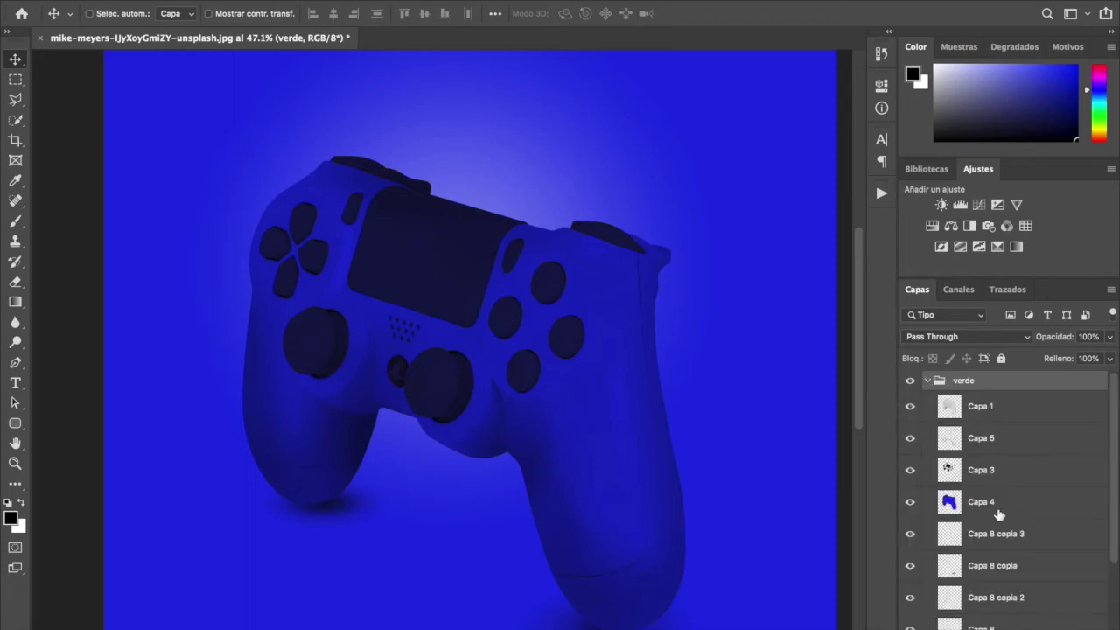
scroll(1010, 516, down, 3)
click(1005, 585)
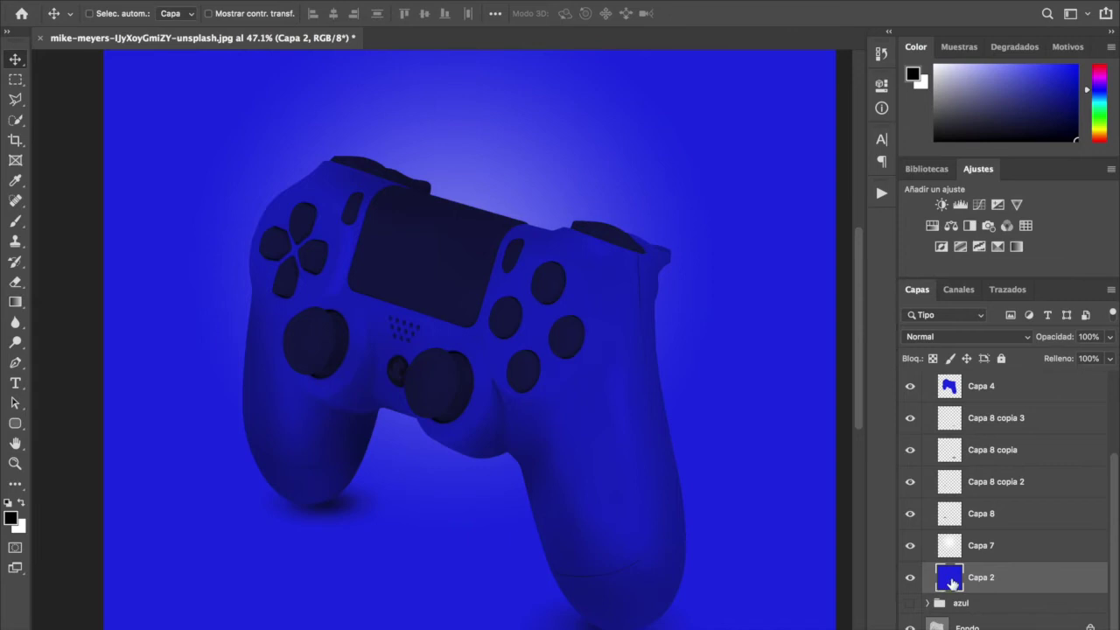
Step: Set the foreground colour to green #36ba65 and fill the verde group's Capa 2 background with the Paint Bucket
click(1045, 92)
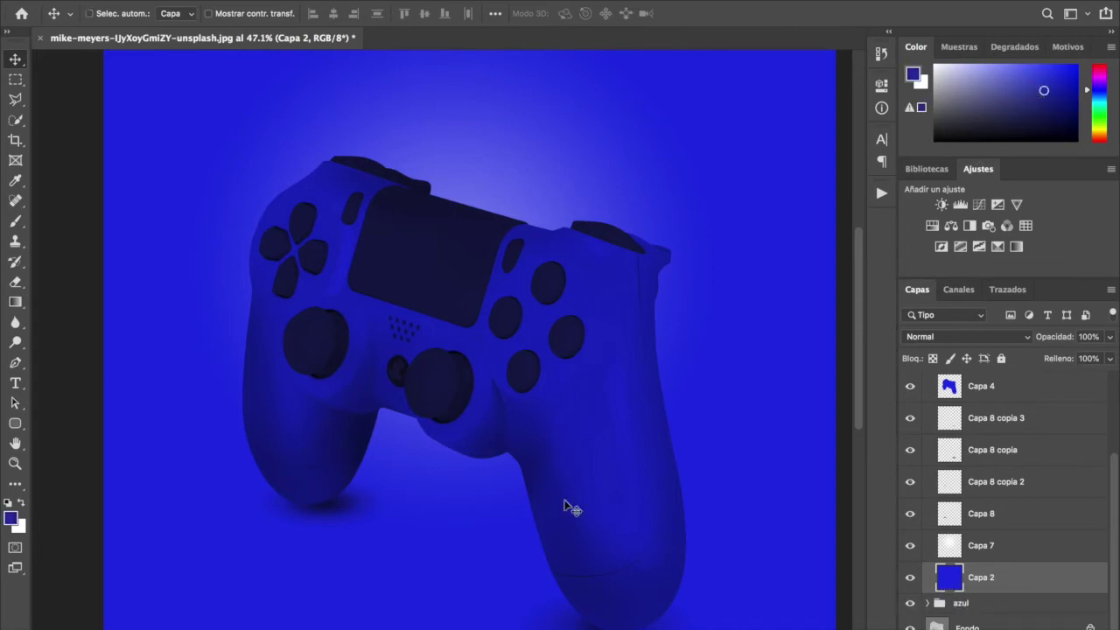
click(11, 305)
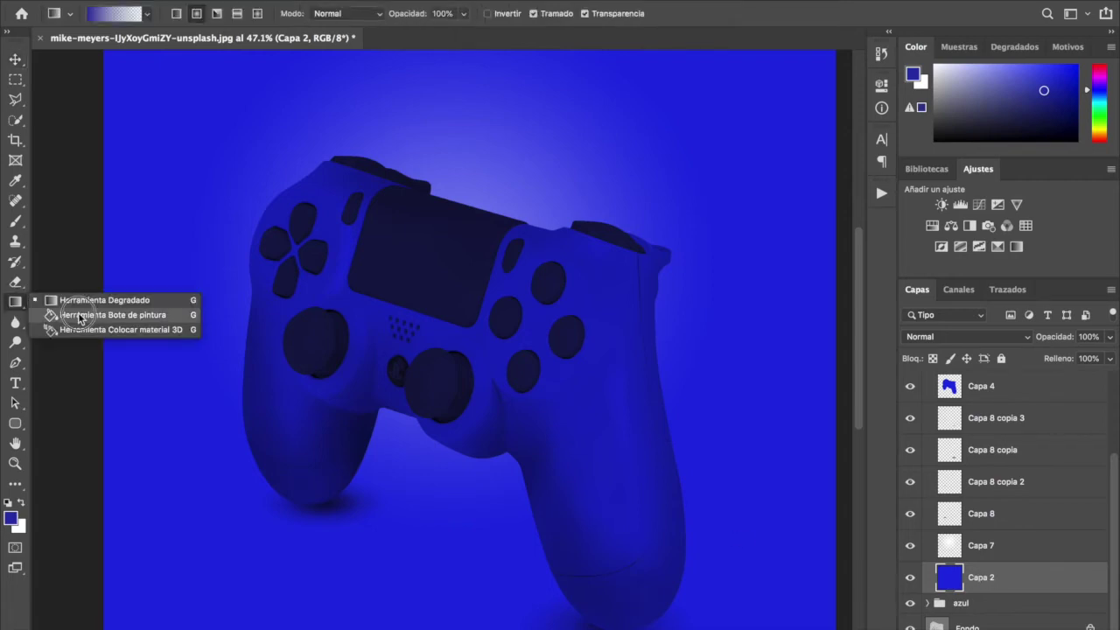
click(80, 316)
click(11, 518)
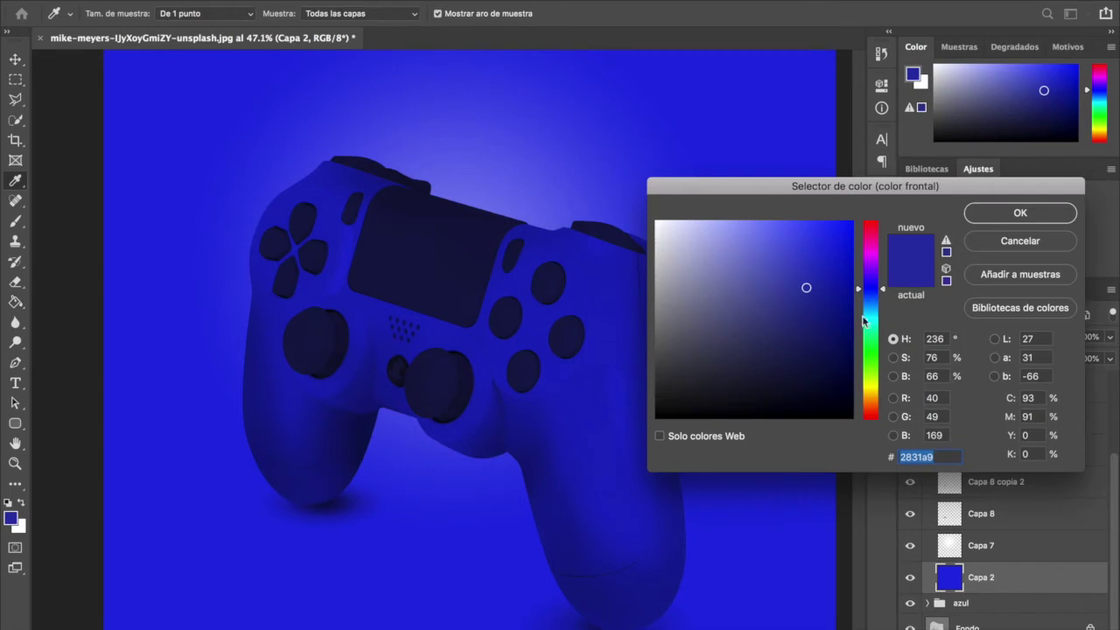
drag(887, 295, 883, 344)
mouse_move(790, 282)
mouse_down()
mouse_move(802, 275)
mouse_move(800, 253)
mouse_move(795, 274)
mouse_up()
click(992, 217)
key(g)
click(690, 119)
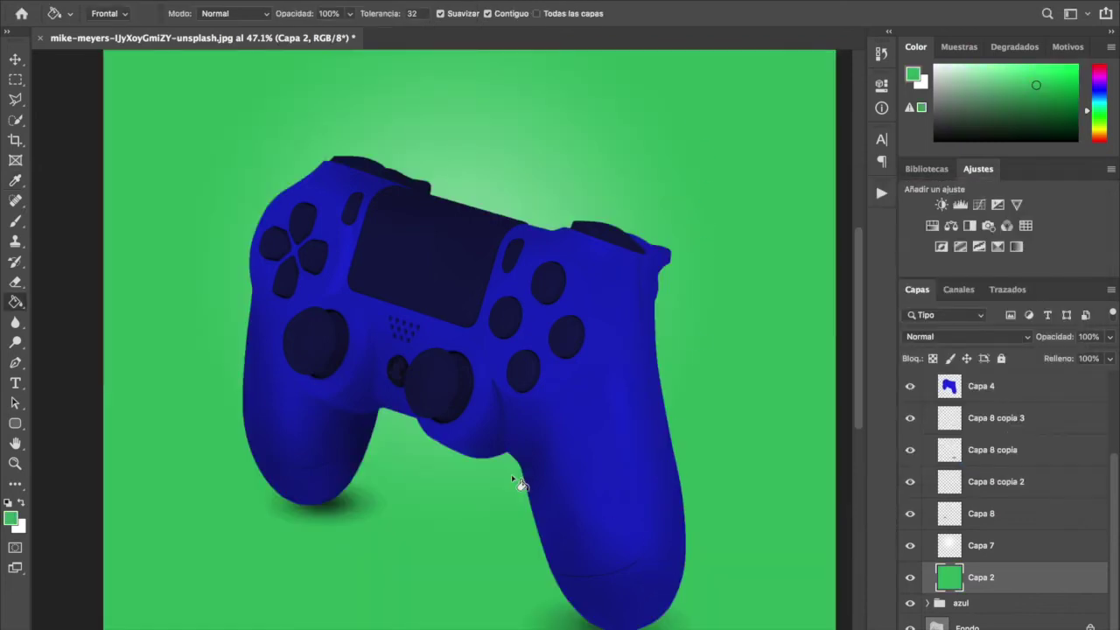
drag(461, 538, 462, 504)
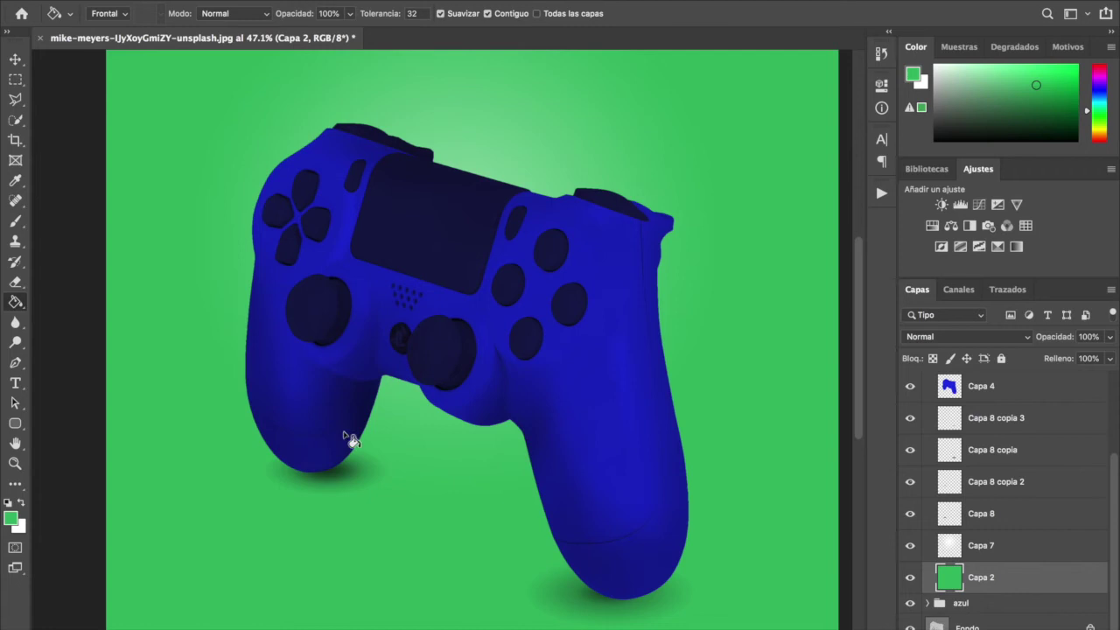
drag(533, 389, 531, 438)
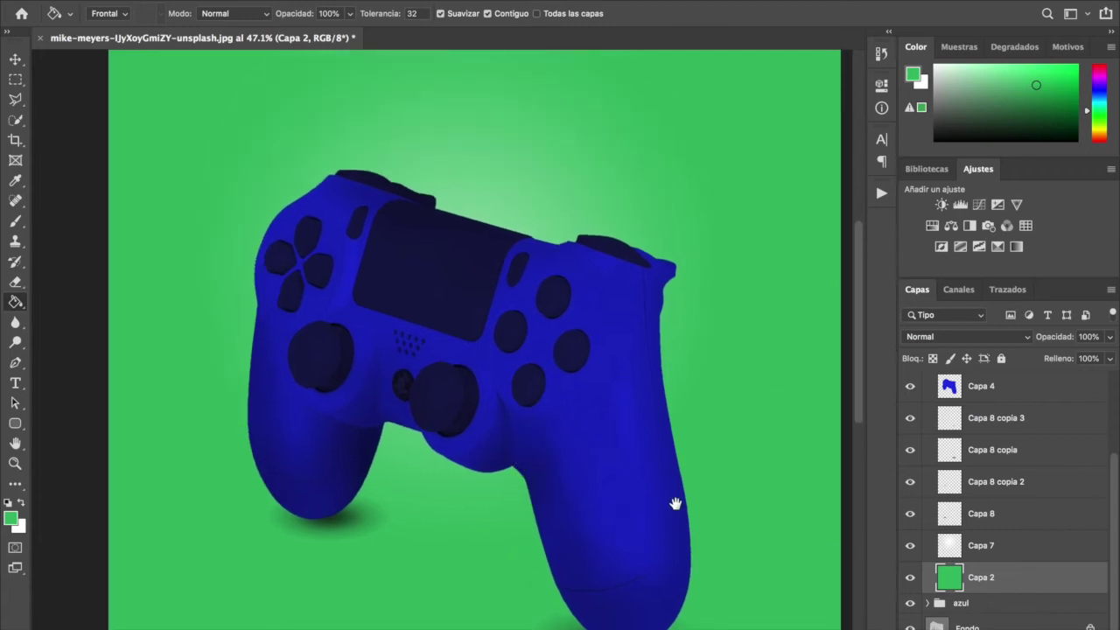
drag(676, 504, 678, 470)
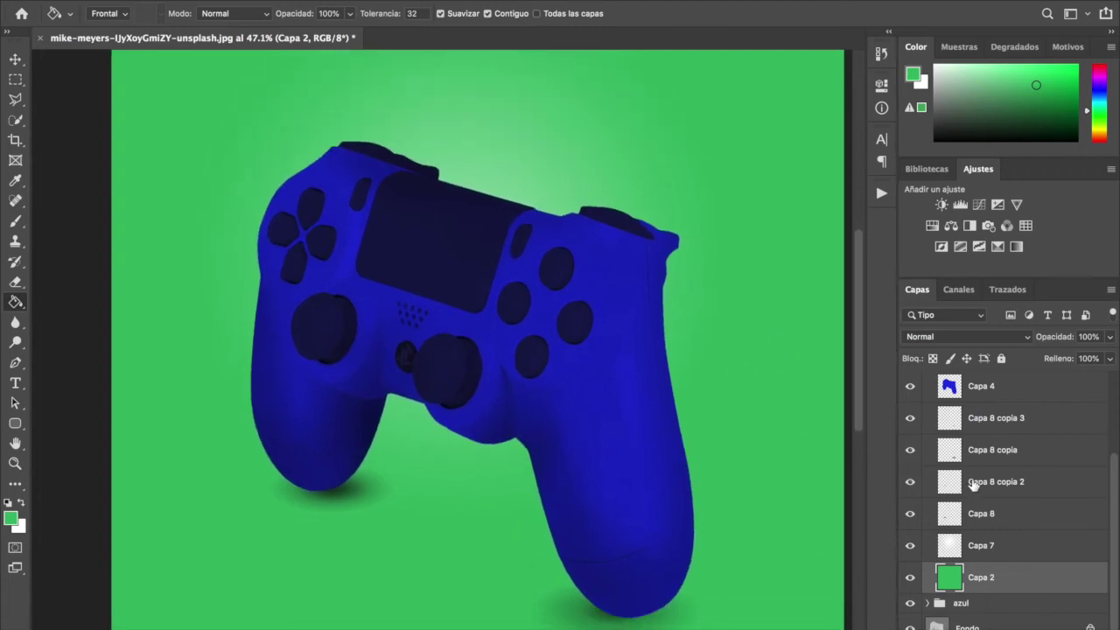
Step: Try filling the controller silhouette on the verde group's Capa 4 with the background green, undo the fill and deselect
click(1007, 386)
scroll(774, 412, up, 4)
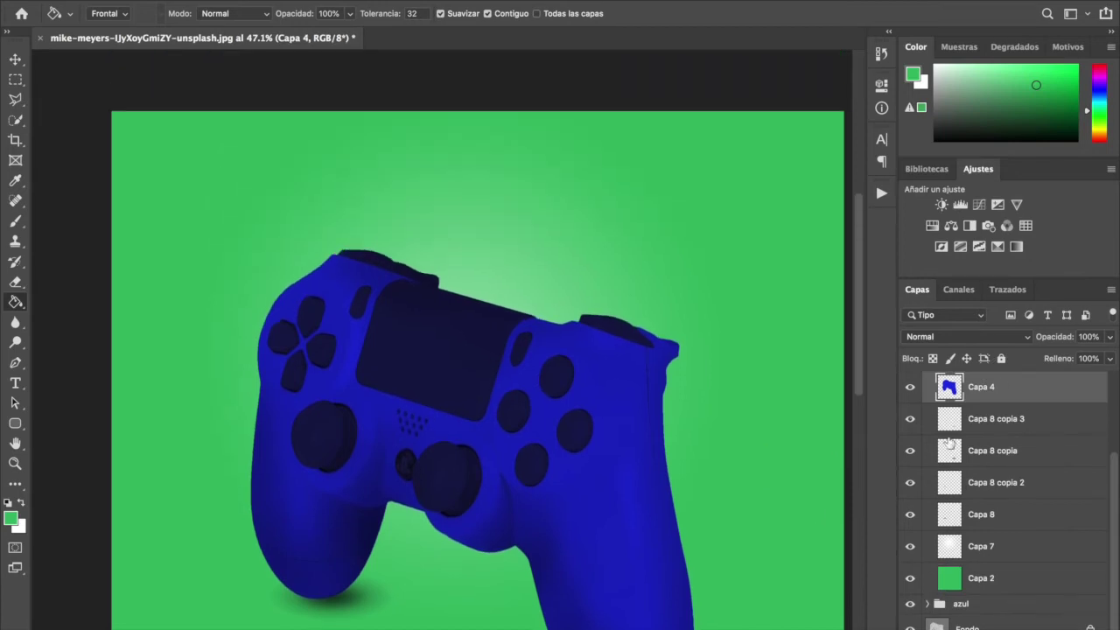
scroll(950, 452, up, 4)
scroll(710, 478, down, 4)
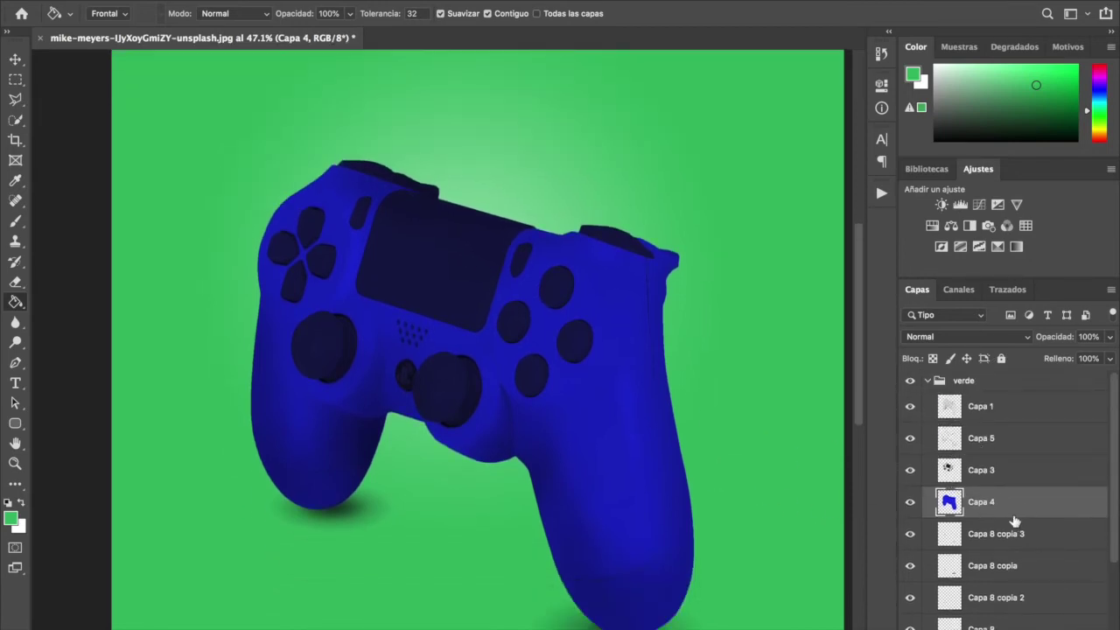
key(v)
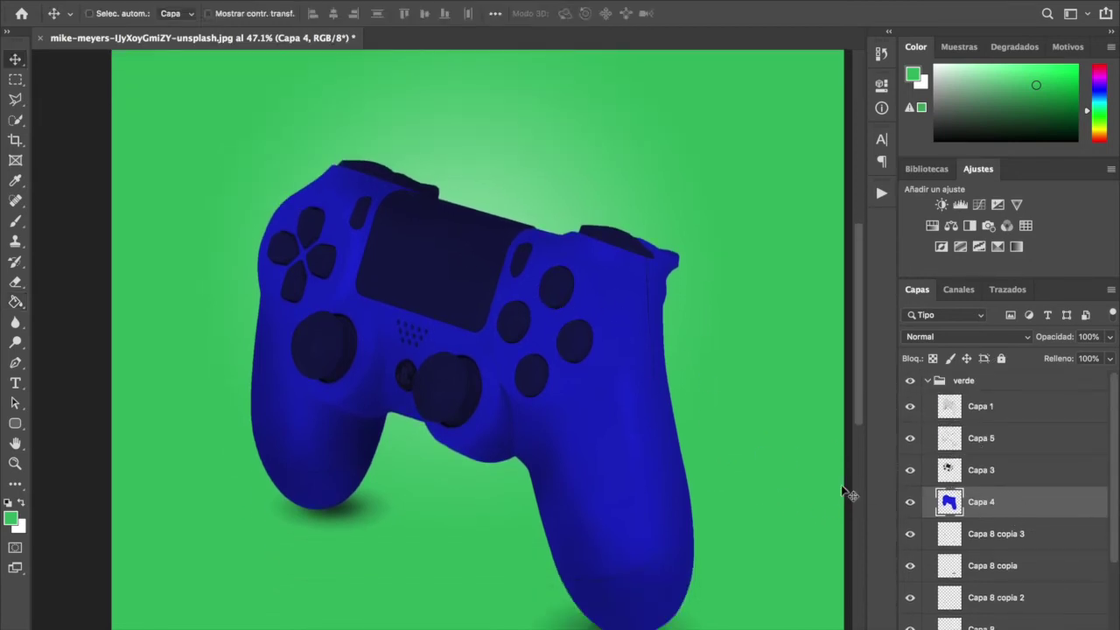
ctrl+click(950, 503)
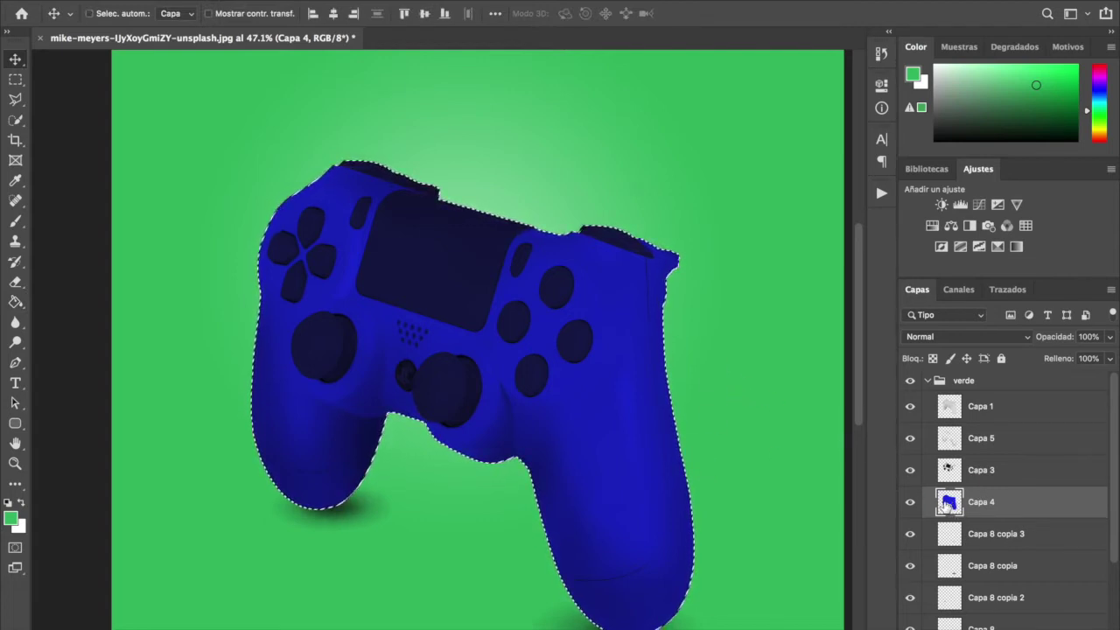
click(14, 301)
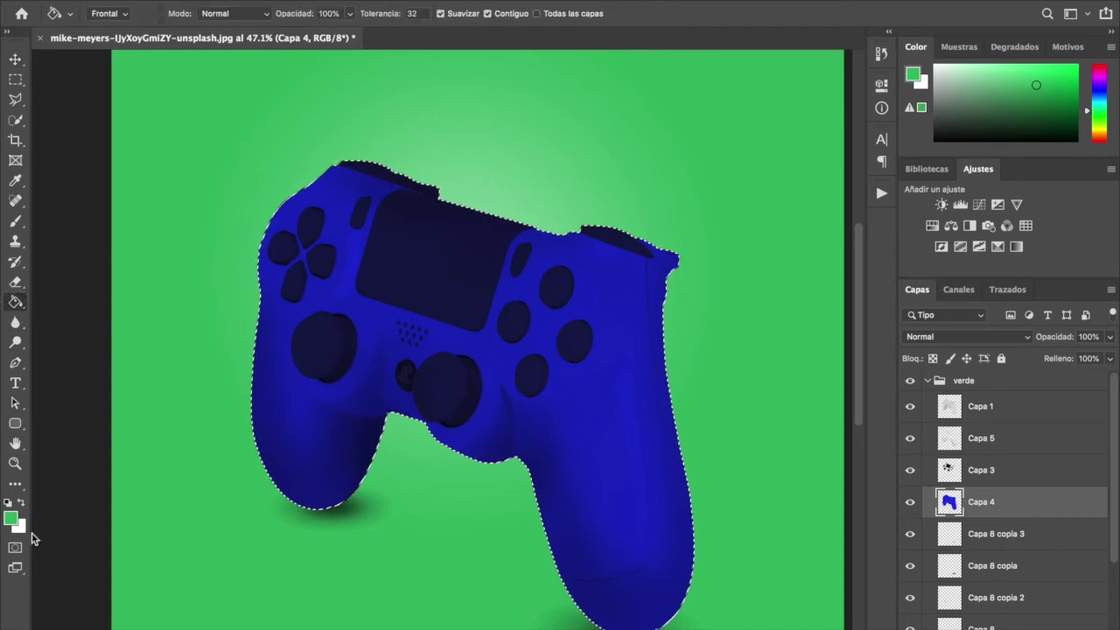
click(270, 424)
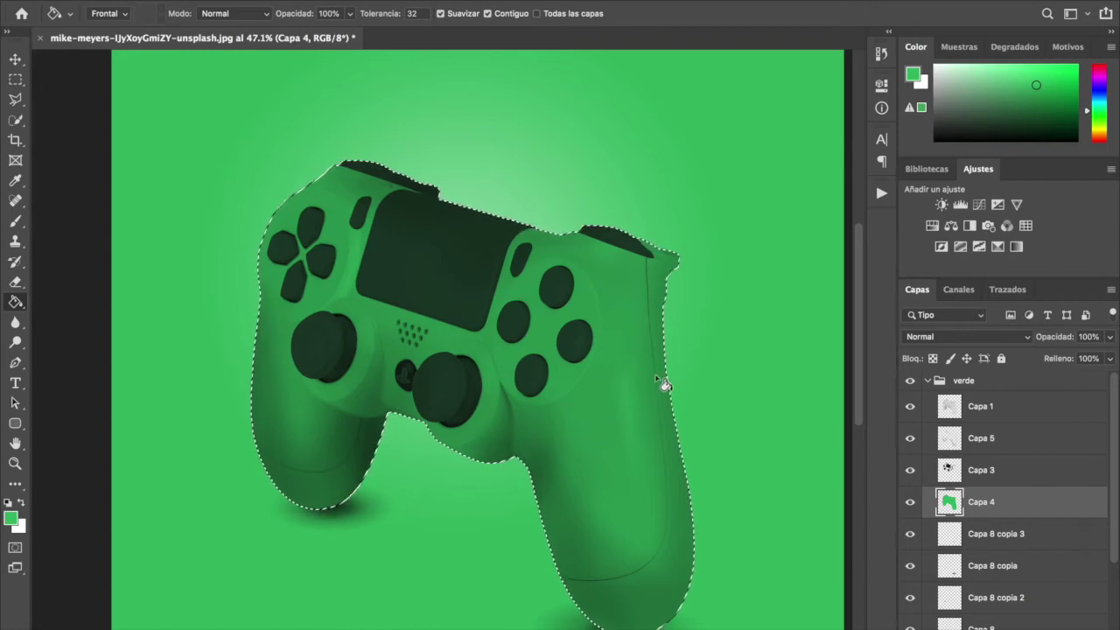
key(ctrl+z)
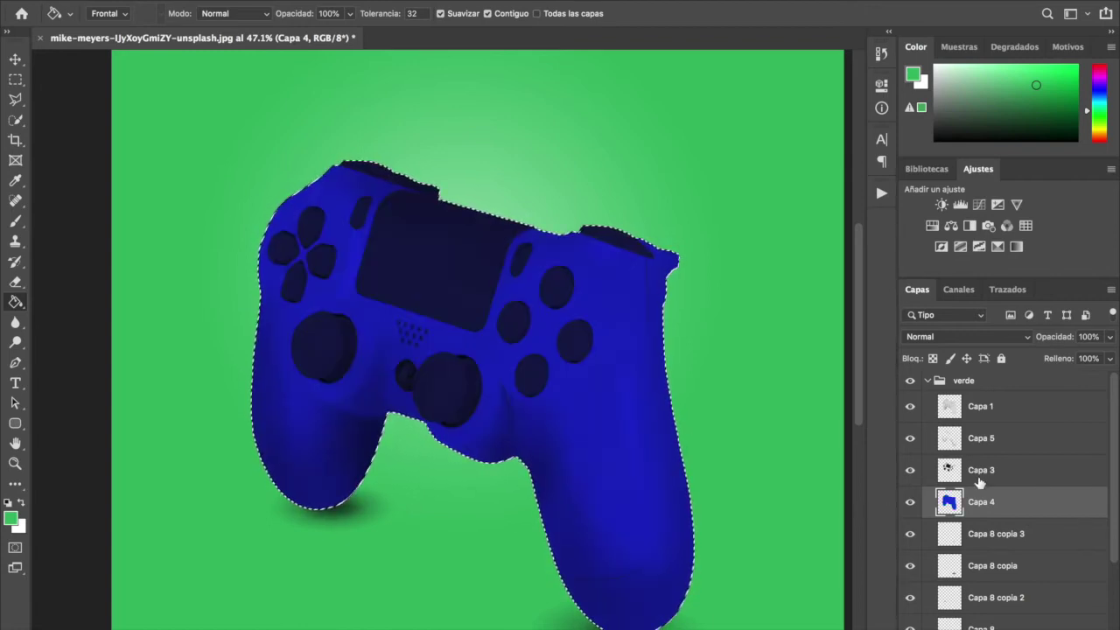
key(ctrl+d)
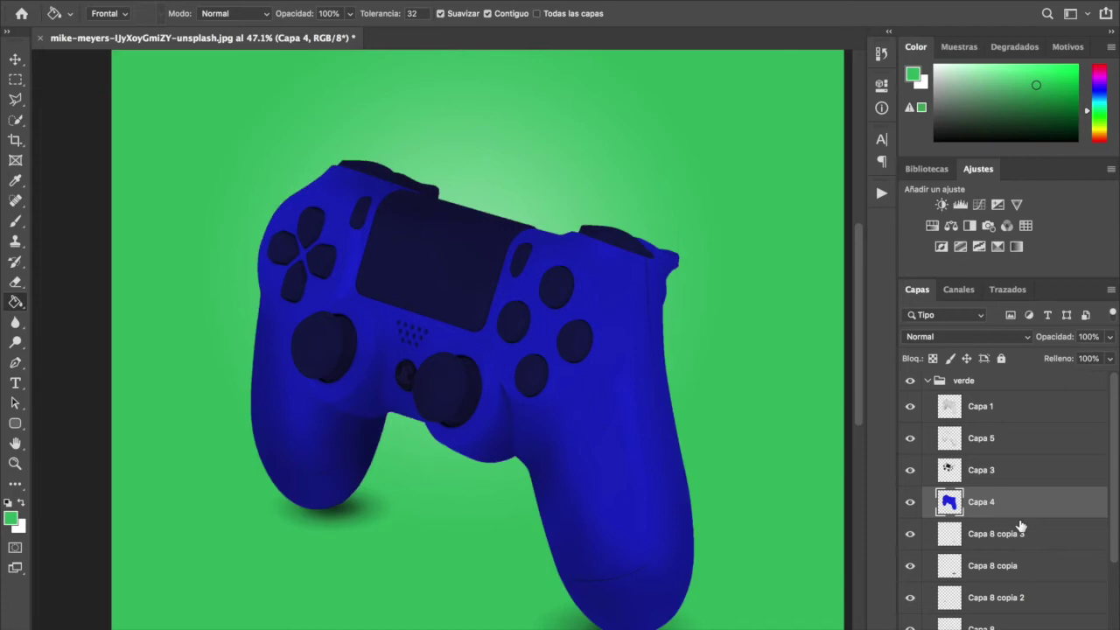
Step: Add a Color Overlay layer effect to the controller silhouette on Capa 4 in the verde group
key(v)
double_click(1096, 506)
drag(514, 142, 537, 63)
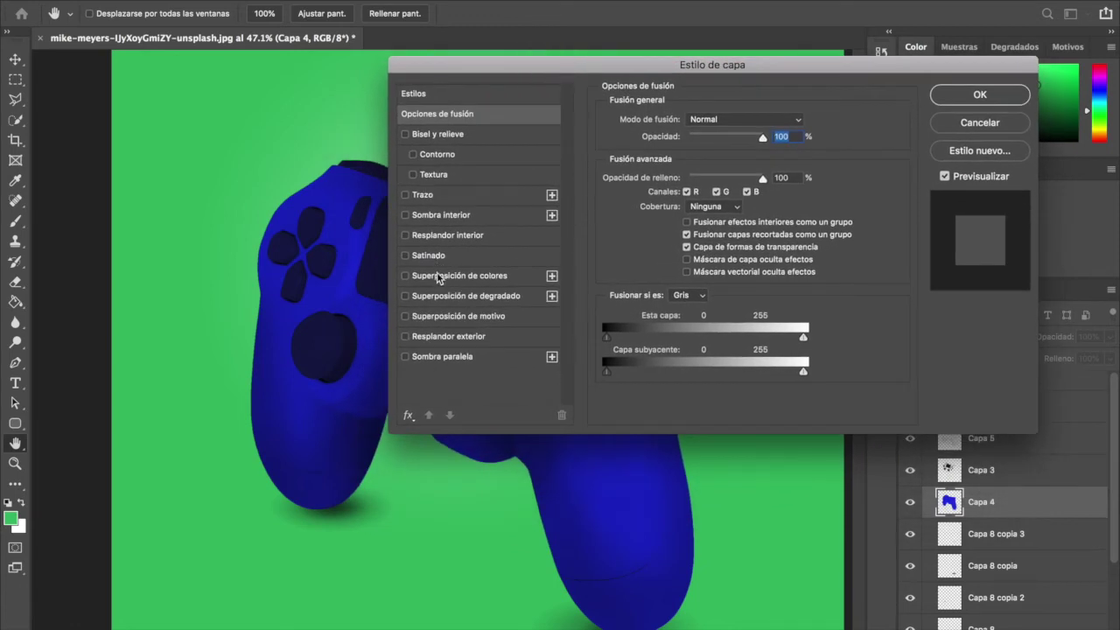
drag(507, 63, 609, 65)
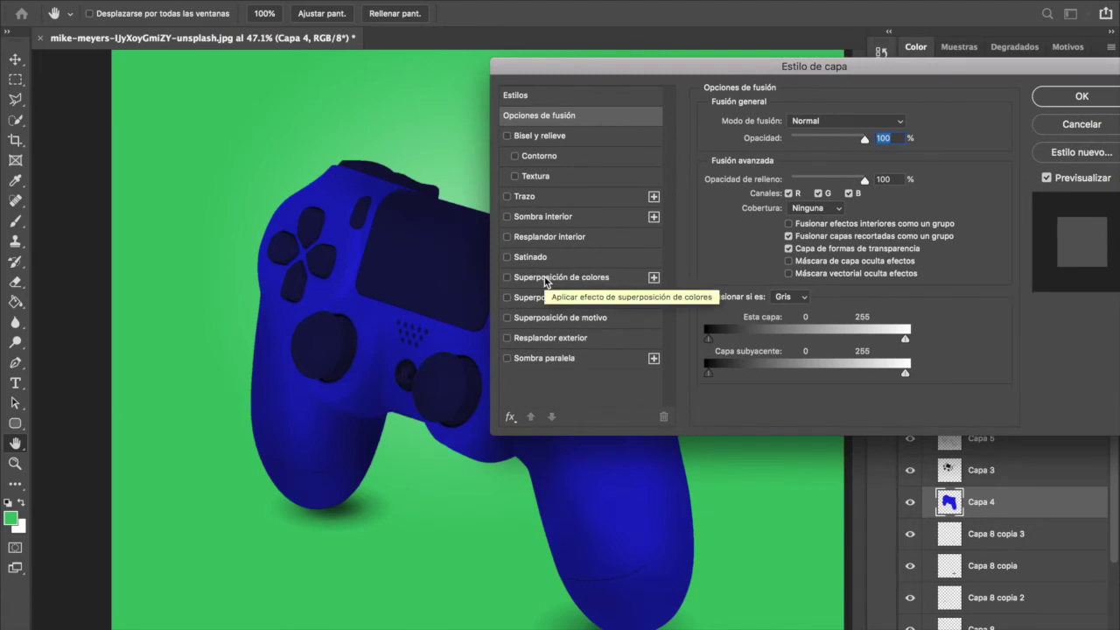
click(545, 279)
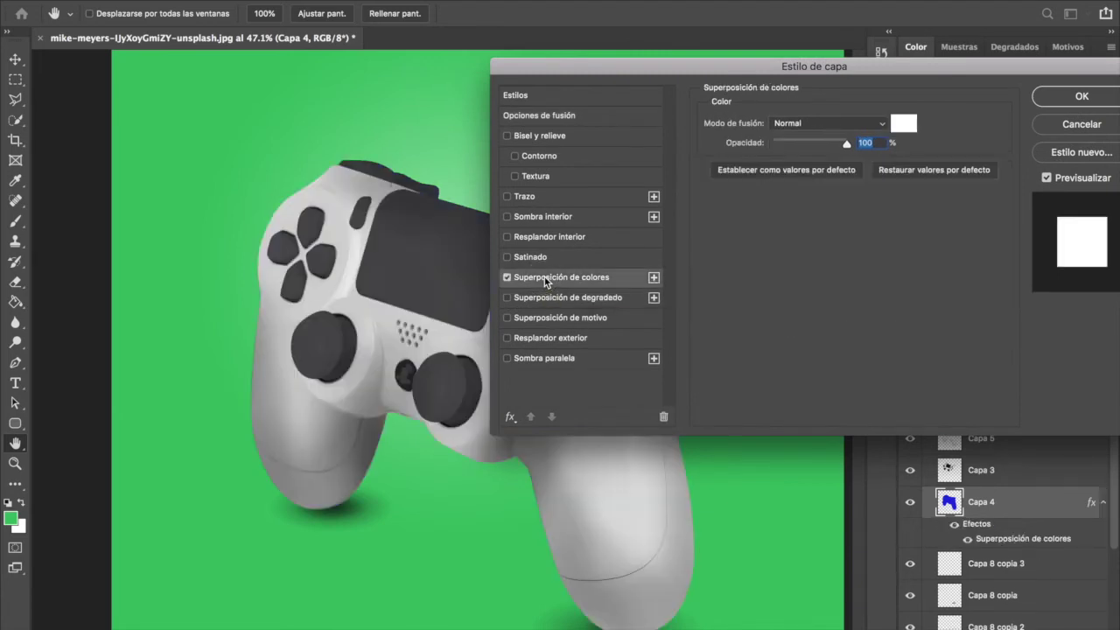
Step: Set Capa 4's overlay colour to a bright, saturated green and apply the layer style
click(902, 127)
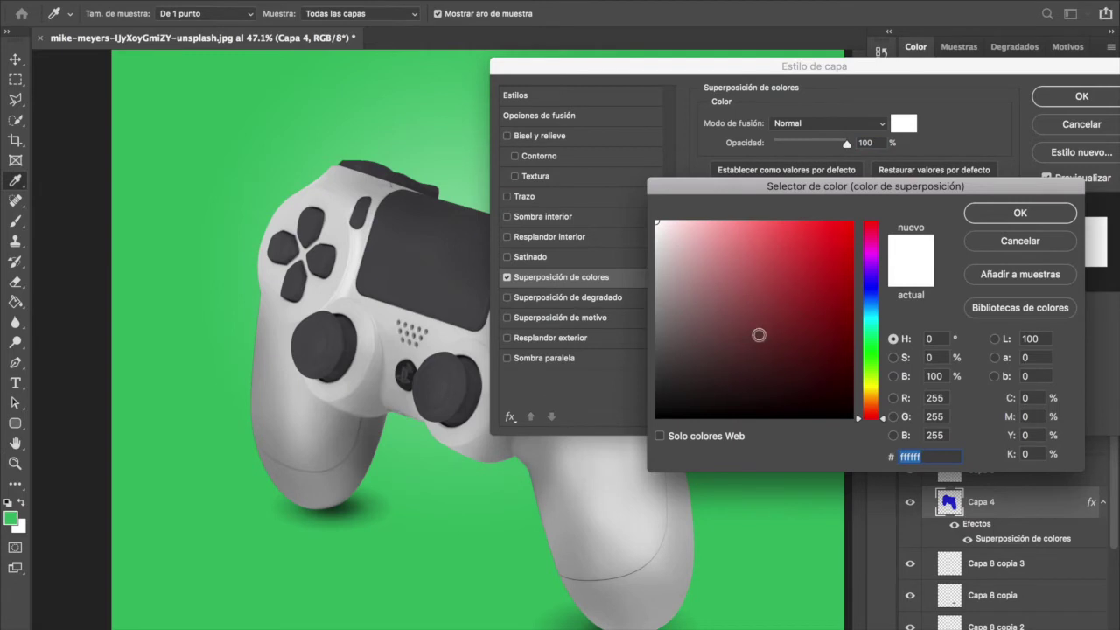
drag(880, 420, 881, 330)
drag(765, 313, 822, 286)
click(812, 262)
click(828, 300)
click(827, 308)
click(802, 291)
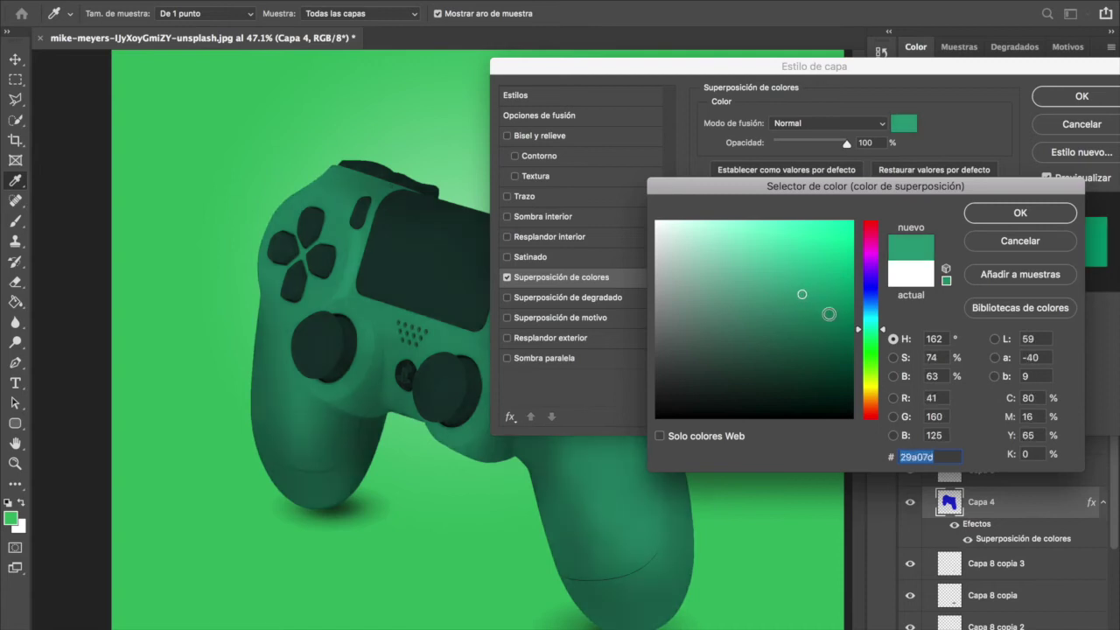
click(837, 274)
click(837, 247)
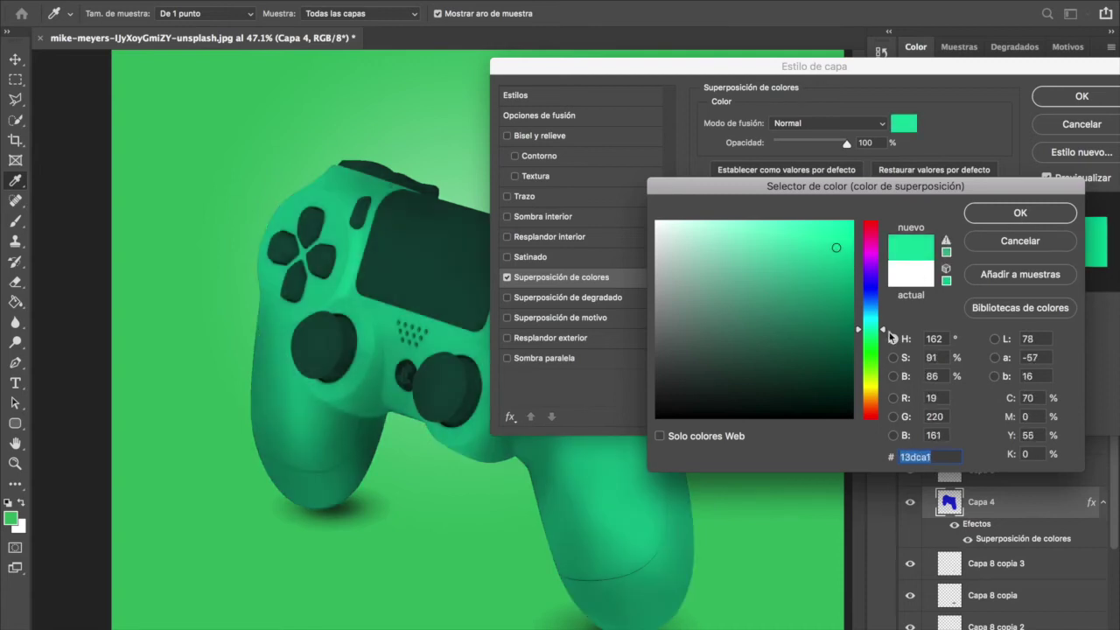
drag(885, 334, 885, 337)
click(1016, 212)
drag(862, 68, 779, 56)
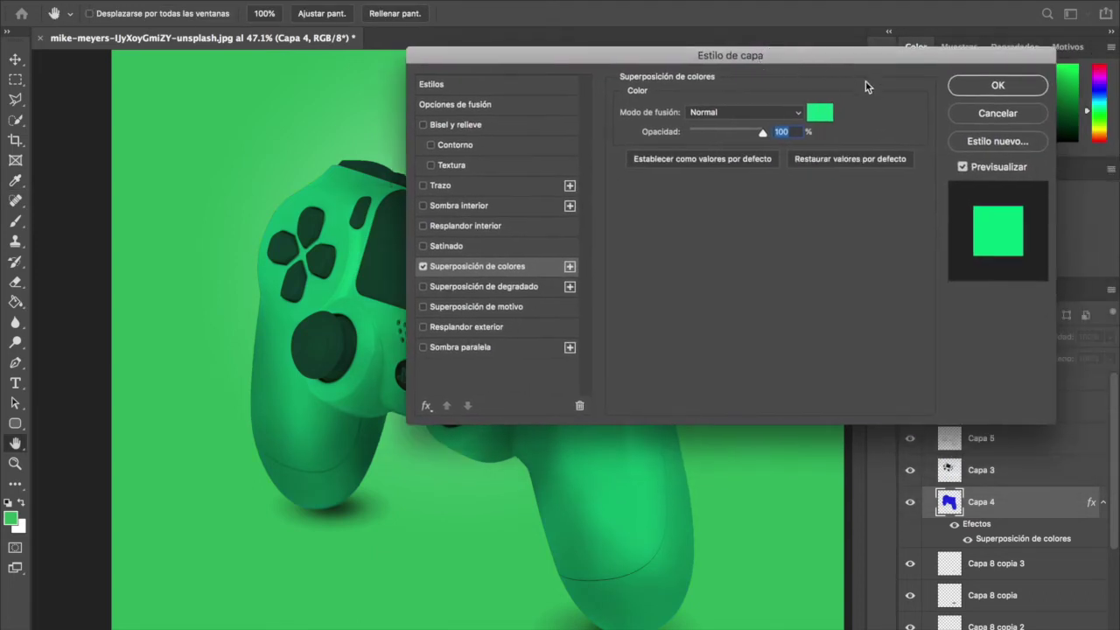
click(997, 85)
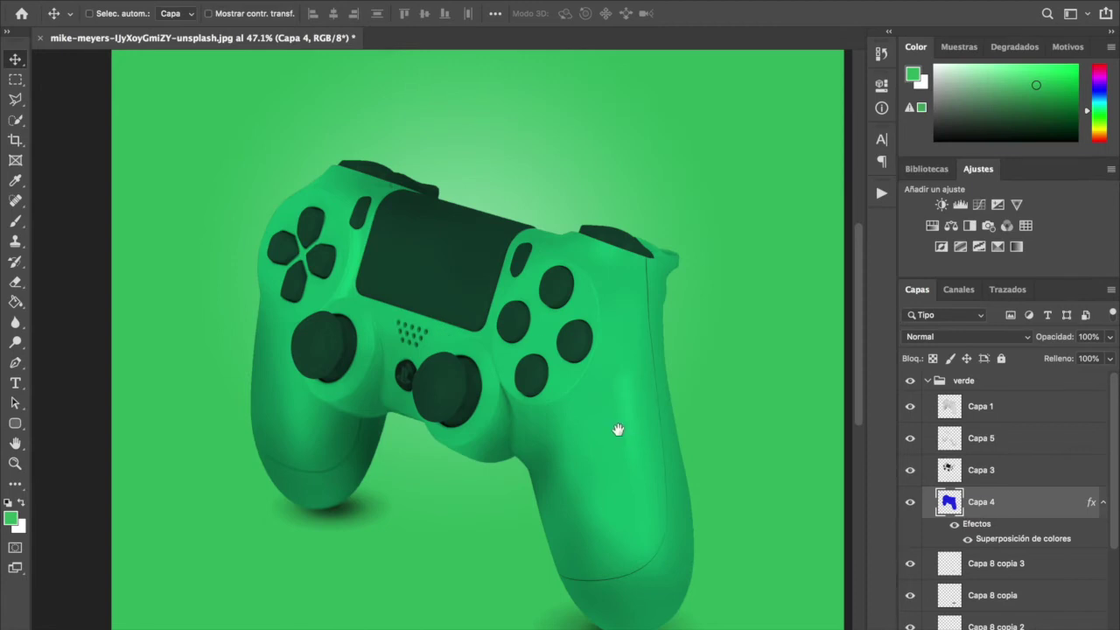
Step: Collapse Capa 4's effects and the verde group, and toggle verde's visibility to compare it with the blue version
scroll(618, 429, down, 2)
scroll(618, 429, right, 2)
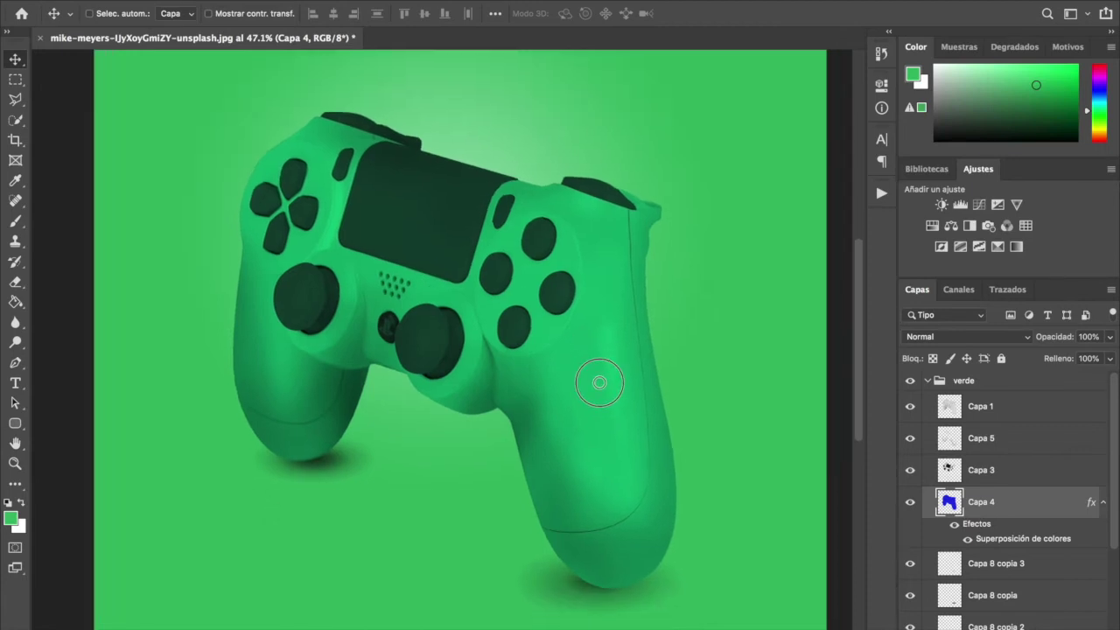
click(1103, 503)
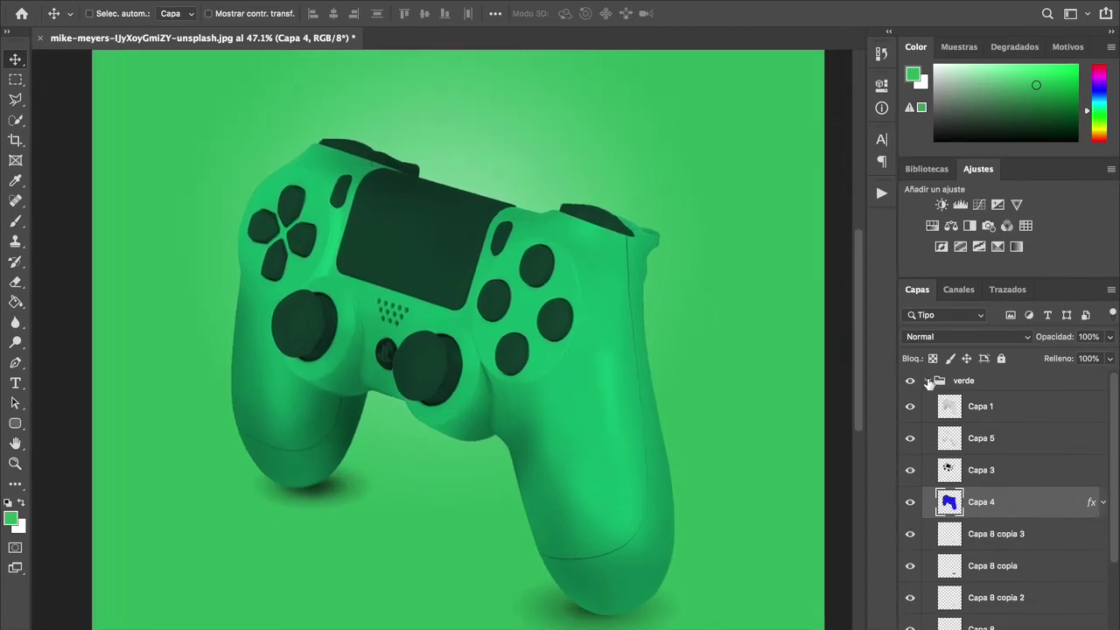
click(928, 382)
click(910, 382)
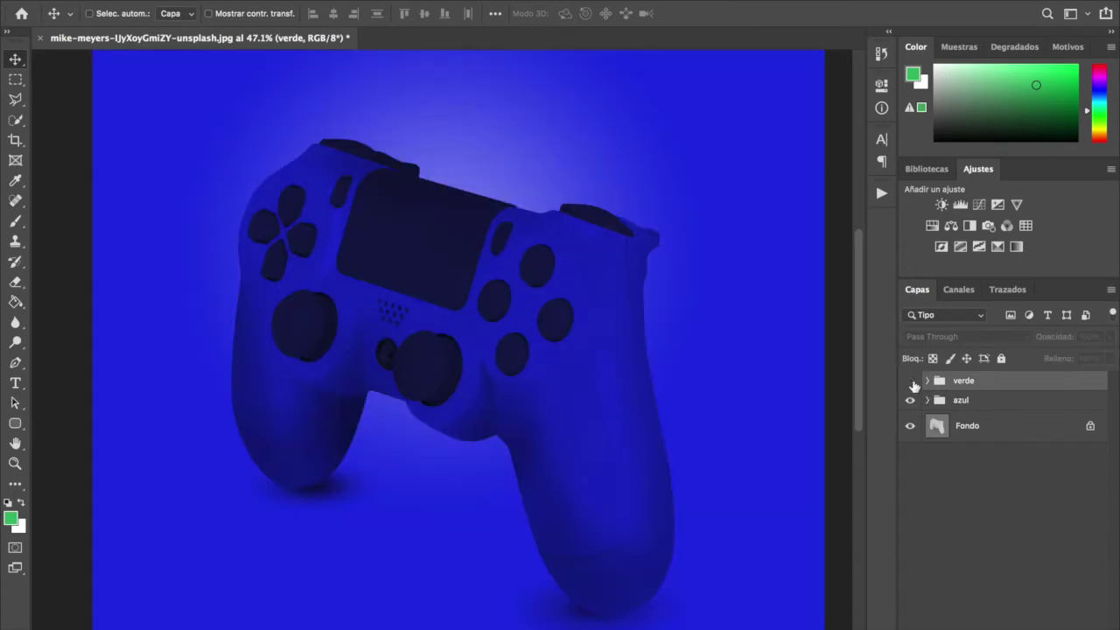
click(911, 383)
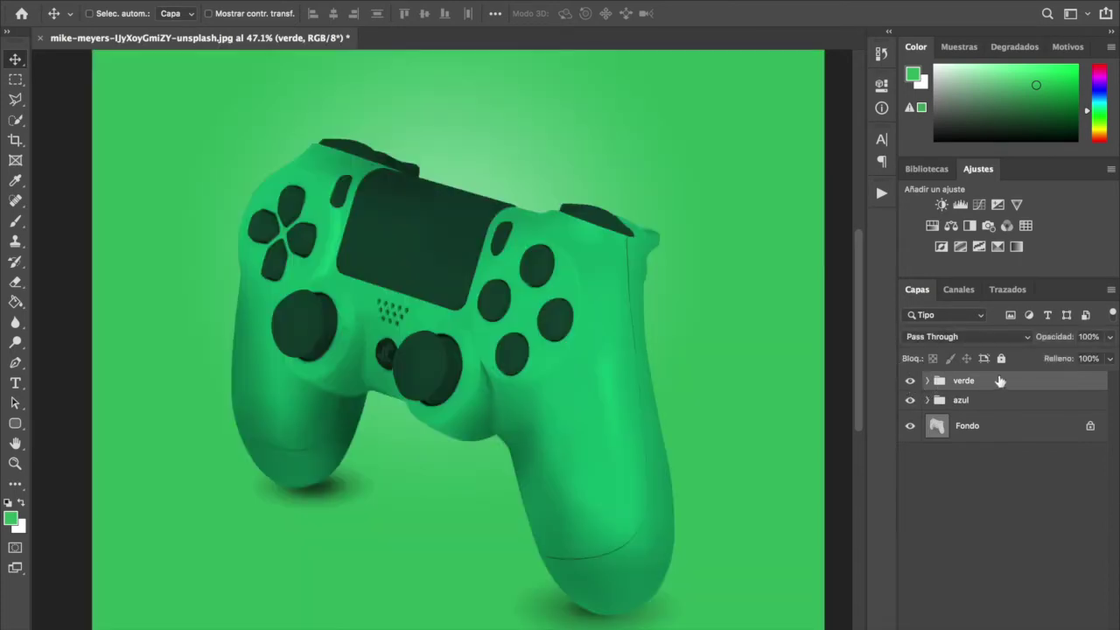
Step: Duplicate the verde group and rename the copy as rojo
right_click(995, 380)
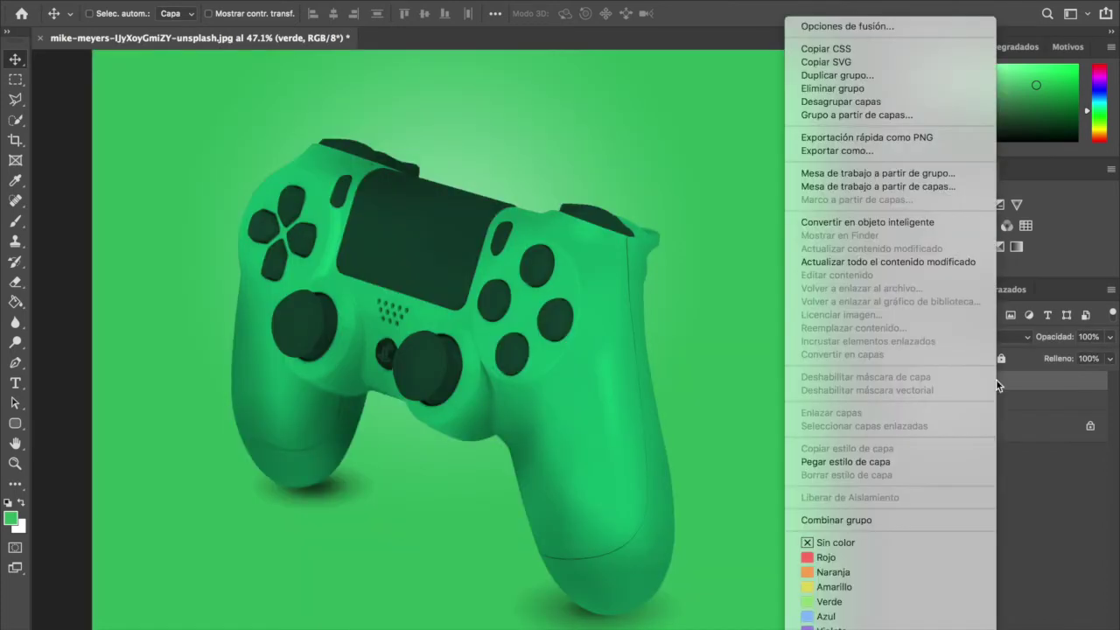
click(837, 75)
key(Return)
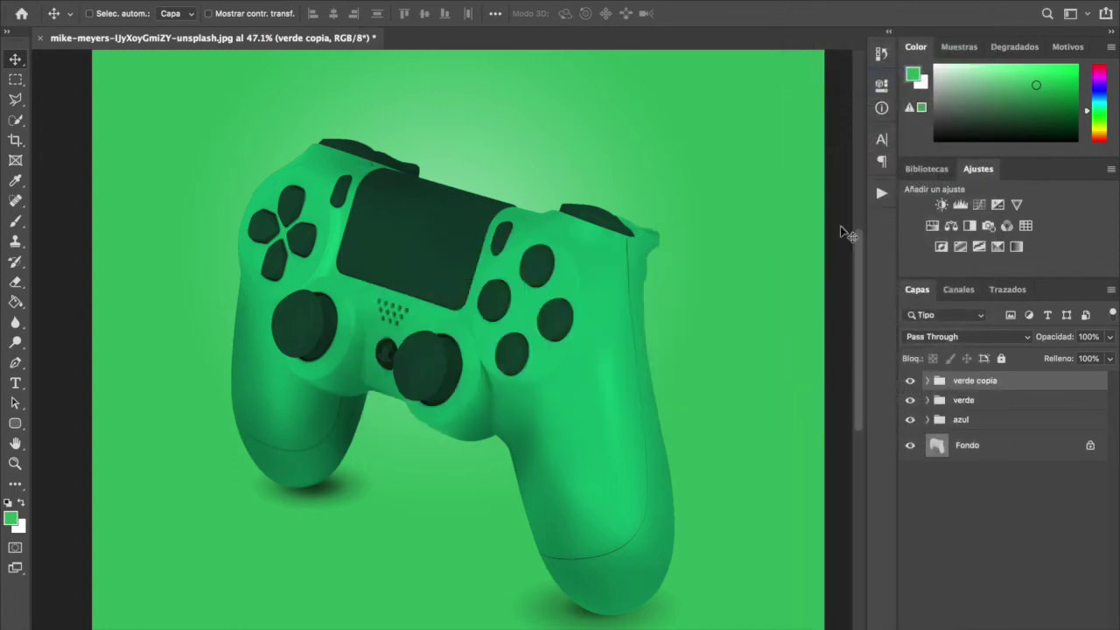
double_click(969, 385)
text(rojo)
key(Return)
Step: Fill the Capa 2 background of the rojo group with a strong, saturated red using the Paint Bucket
click(910, 402)
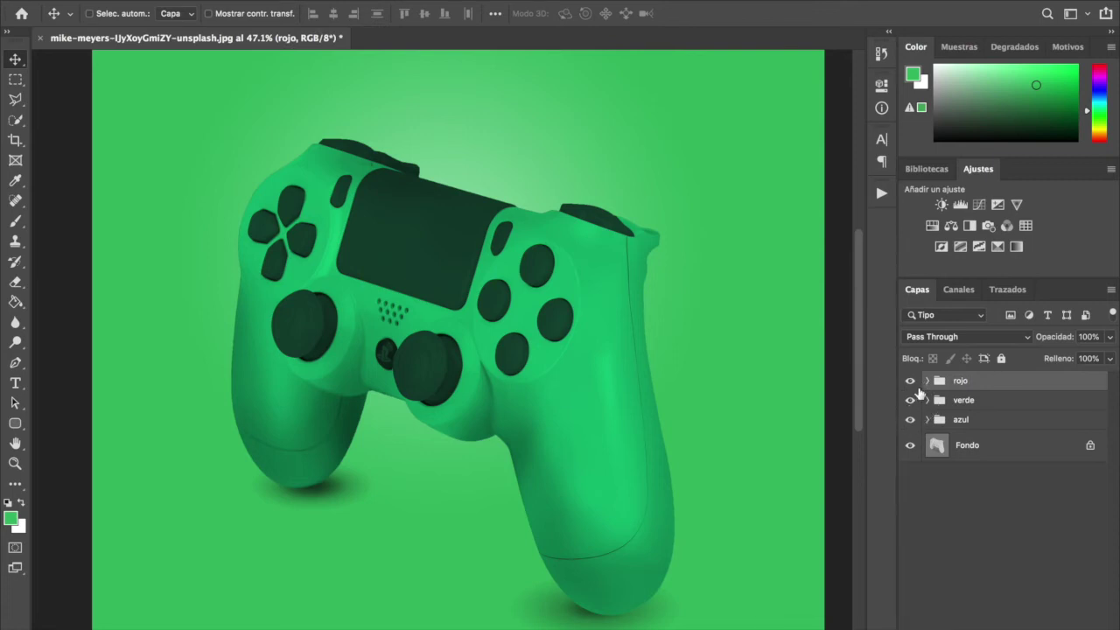
click(928, 382)
scroll(1041, 538, down, 3)
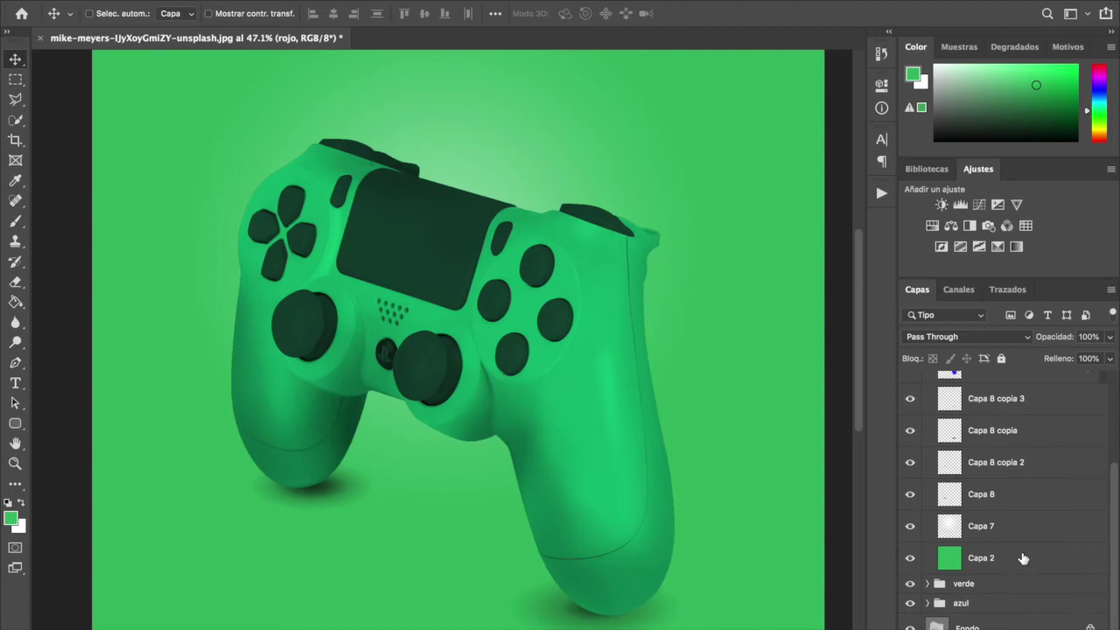
click(1022, 558)
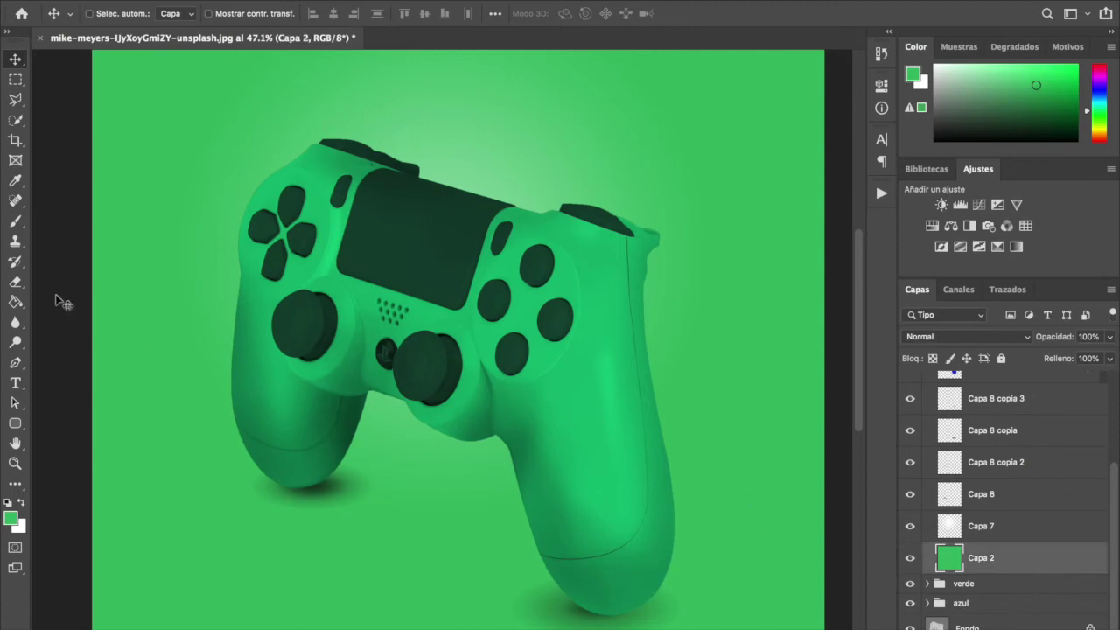
click(14, 302)
click(11, 518)
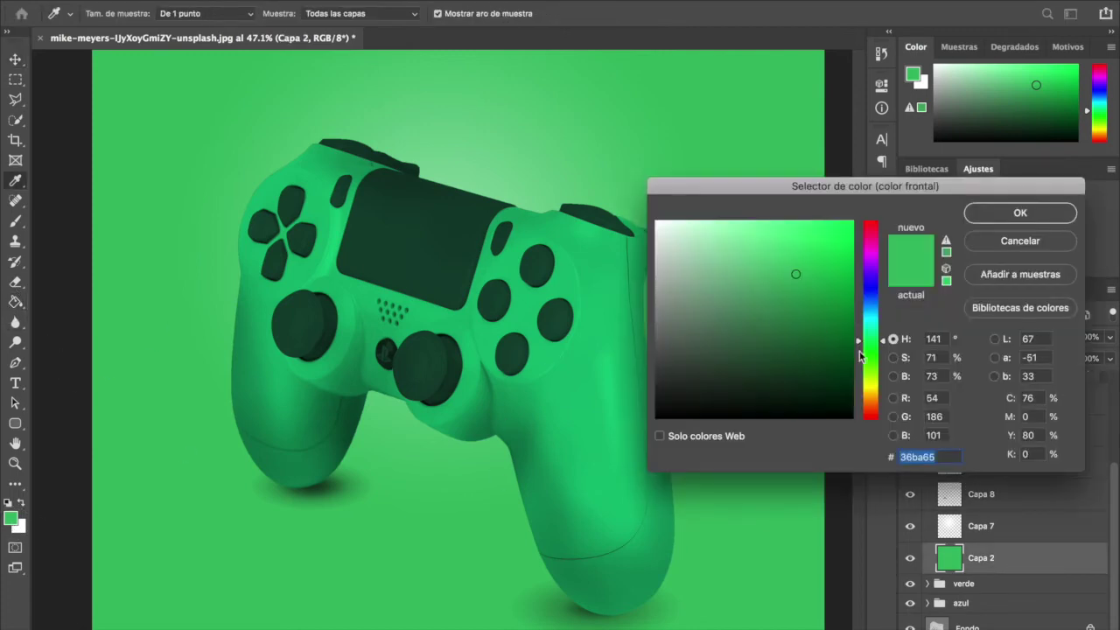
drag(884, 348, 848, 228)
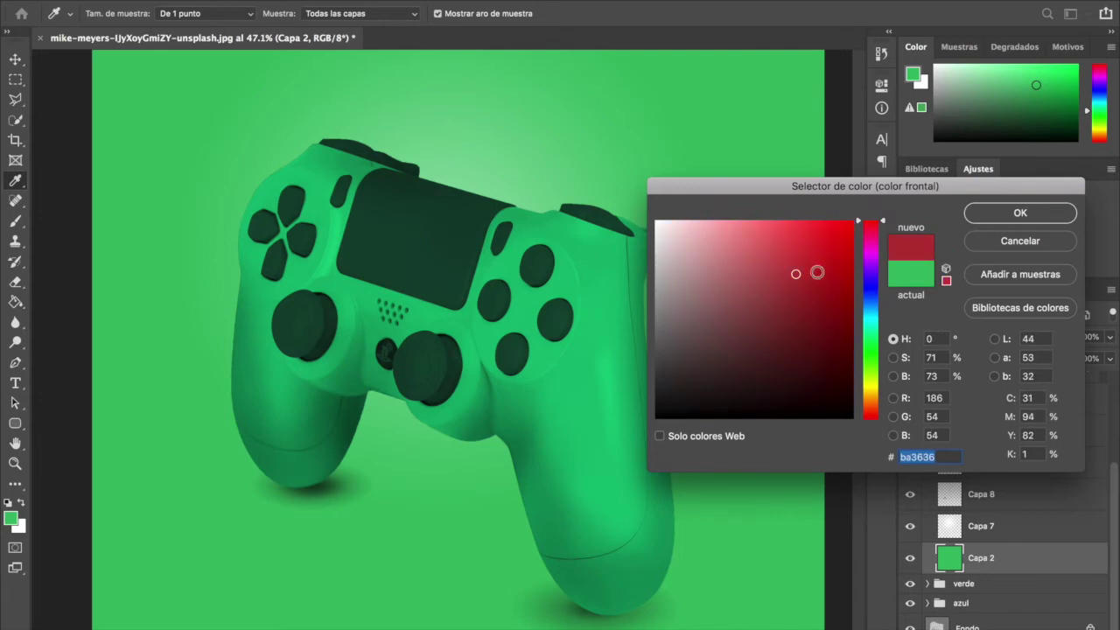
click(825, 257)
click(1020, 213)
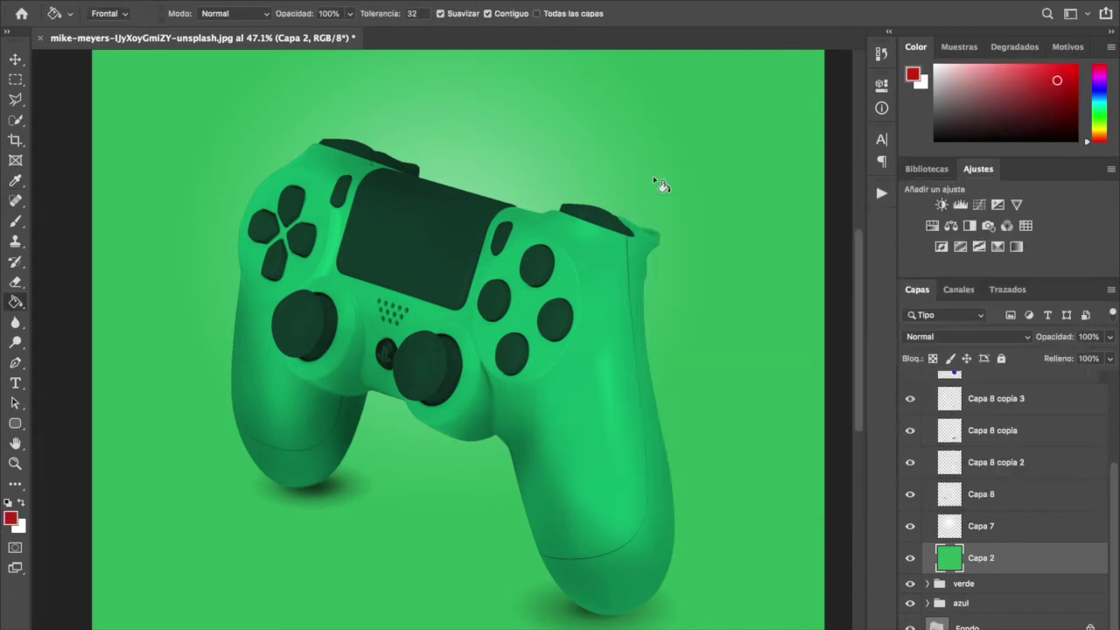
click(706, 134)
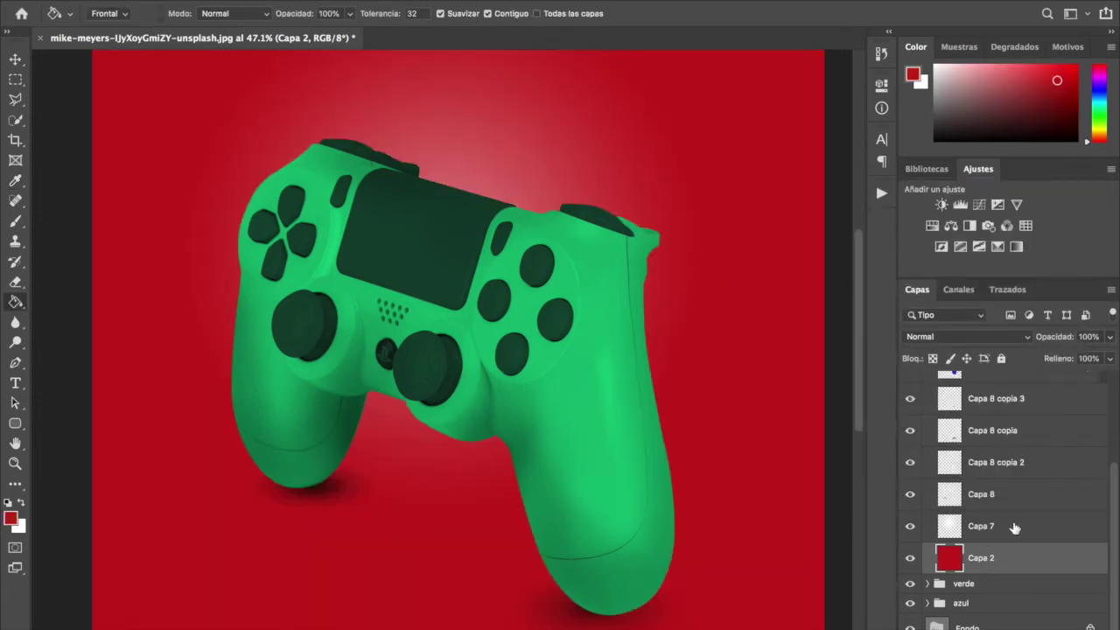
Step: Load the controller silhouette on Capa 4 of the rojo group as a selection and fill it with the same red
scroll(1014, 529, up, 4)
click(950, 507)
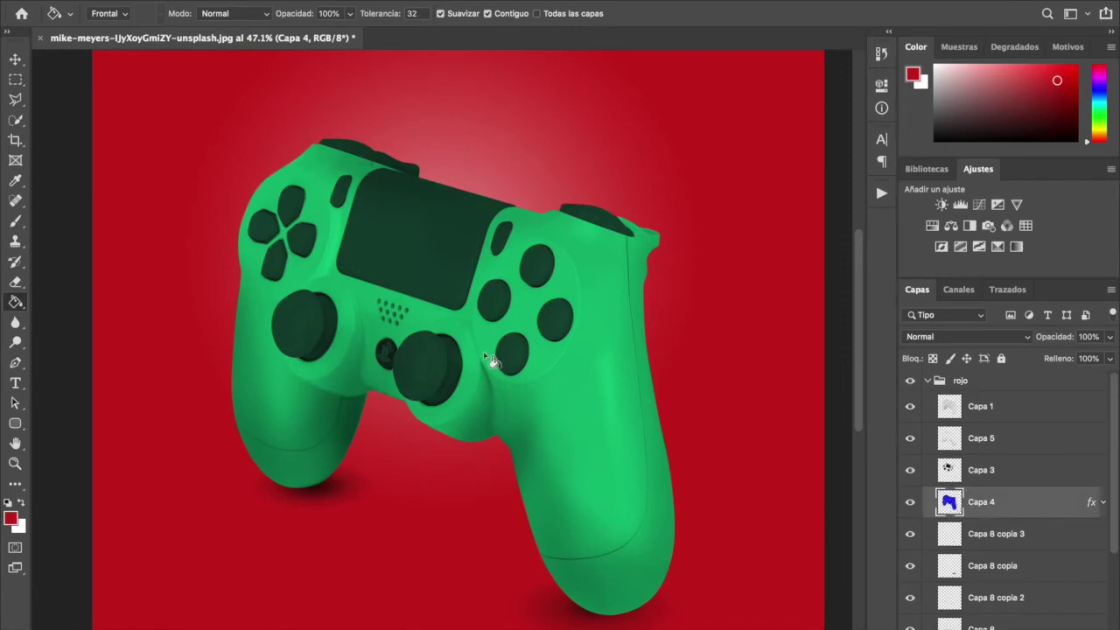
ctrl+click(949, 502)
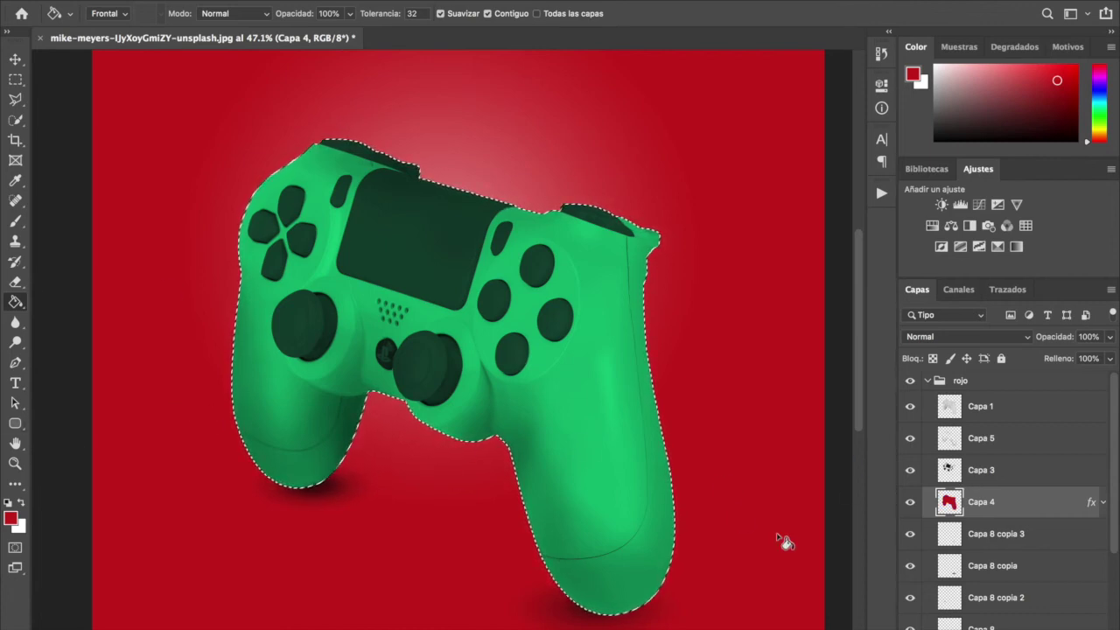
Step: Set the Color Overlay effect on Capa 4 of the rojo group to red #dc132f
click(1103, 505)
double_click(1090, 503)
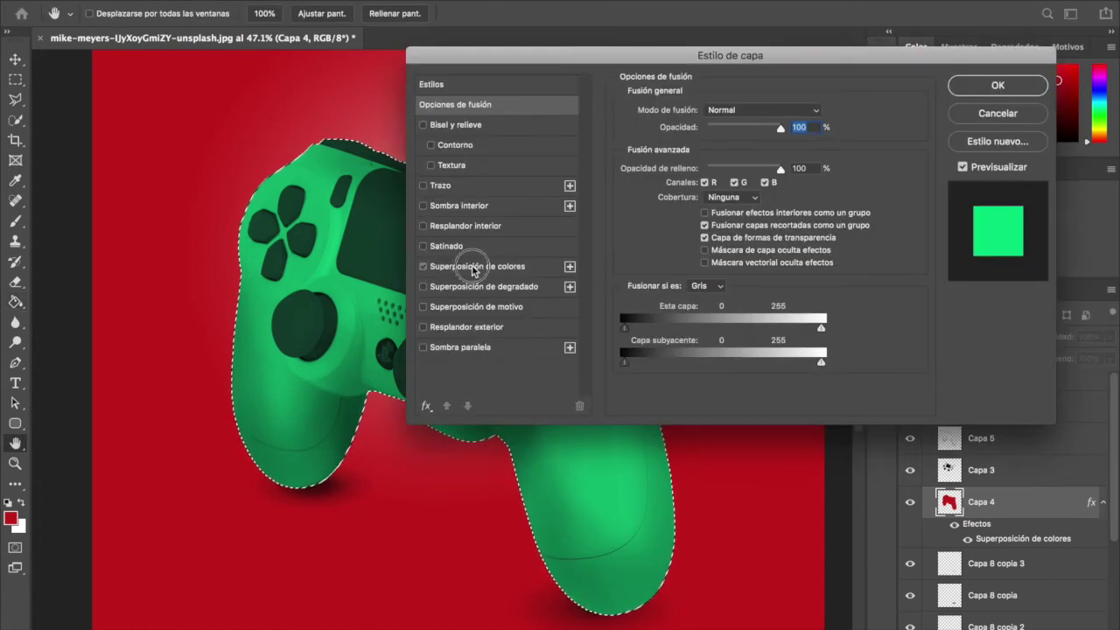
click(473, 266)
drag(517, 50, 684, 122)
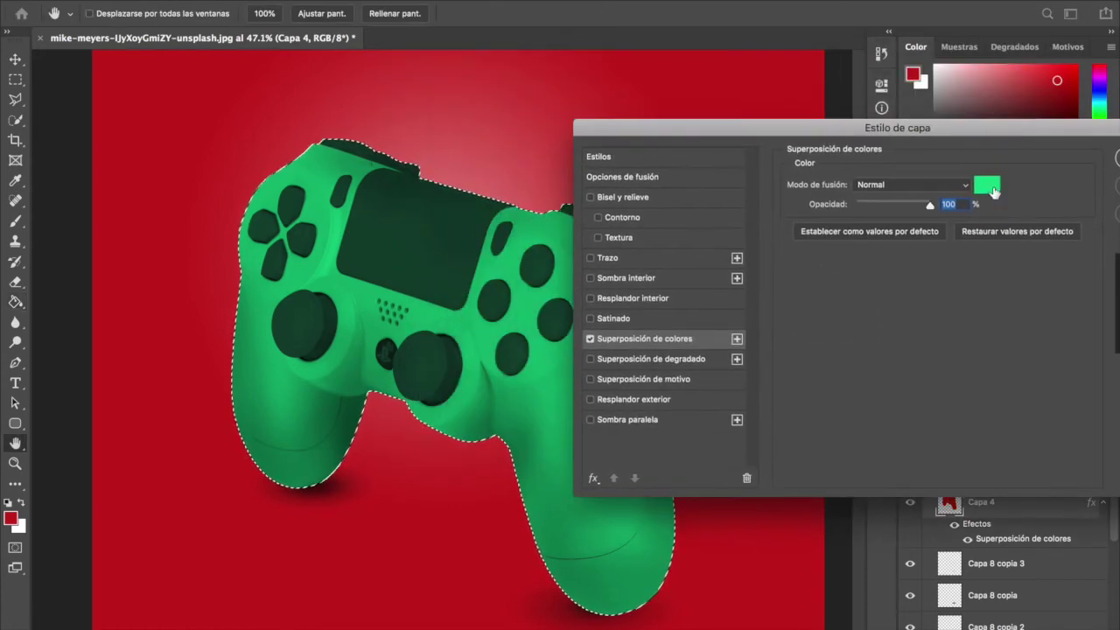
click(983, 186)
drag(879, 345, 882, 225)
click(881, 232)
click(882, 233)
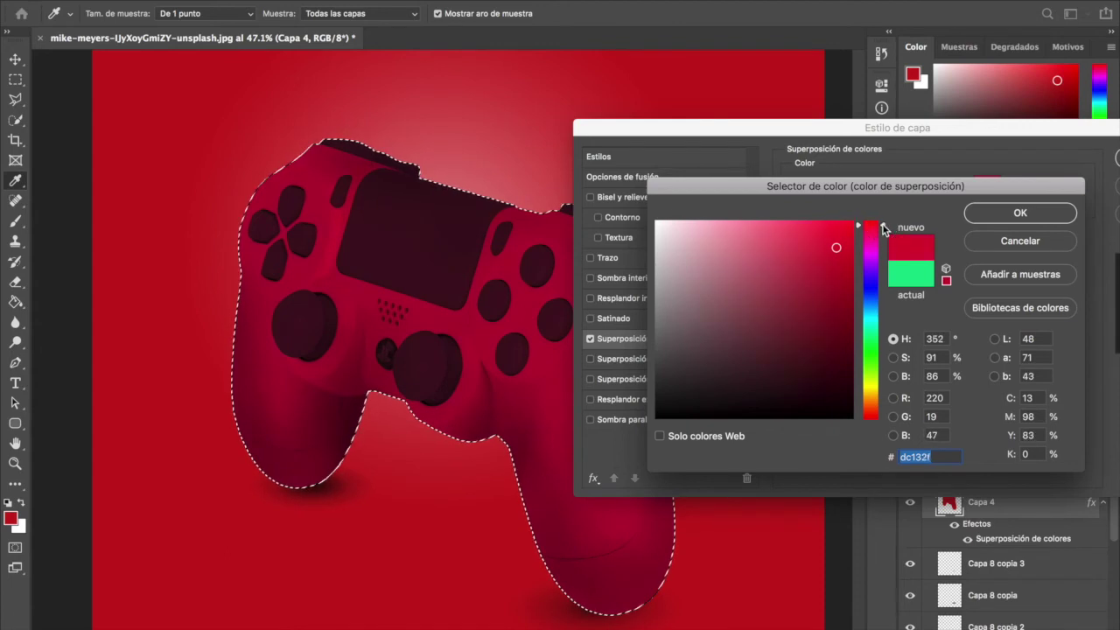
click(1044, 217)
Step: Apply Capa 4's layer style and deselect the controller outline
drag(888, 128, 726, 126)
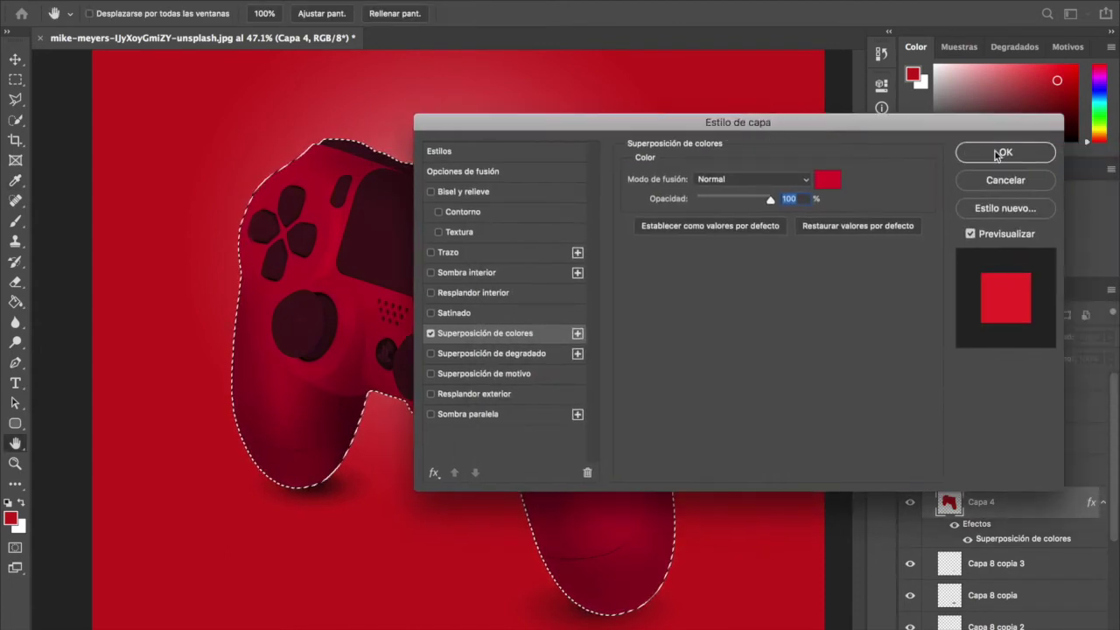
click(967, 153)
key(ctrl+d)
drag(516, 432, 519, 425)
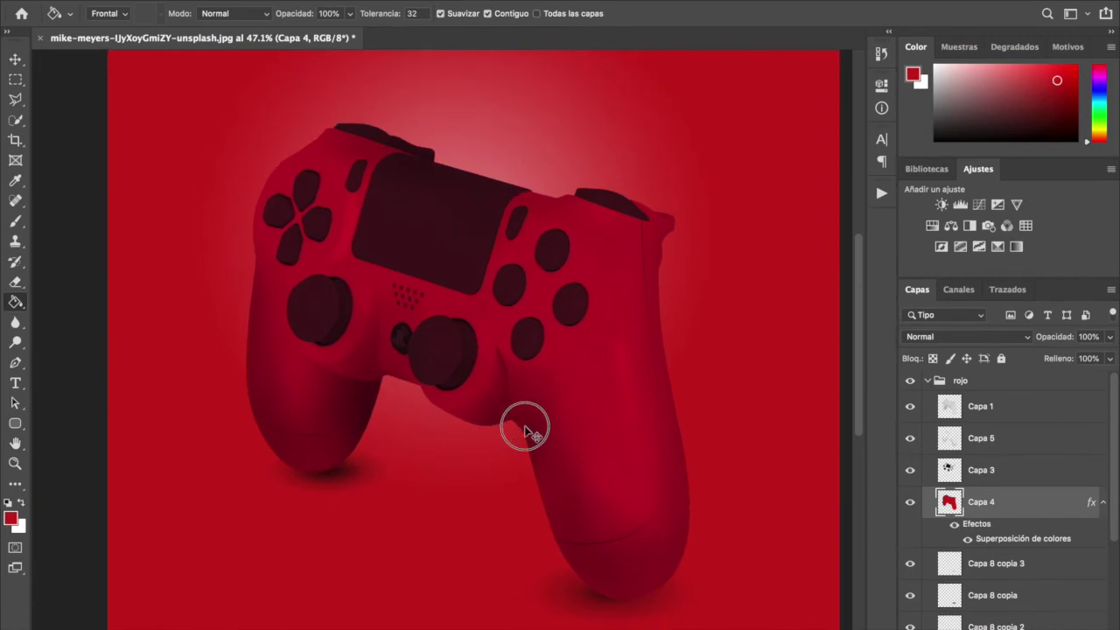
Step: Set the opacity of the dark parts on Capa 3 to 76% and collapse the rojo group
click(1016, 473)
mouse_move(1109, 336)
mouse_down()
mouse_move(1092, 358)
mouse_move(1116, 359)
mouse_move(1091, 358)
mouse_up()
click(638, 430)
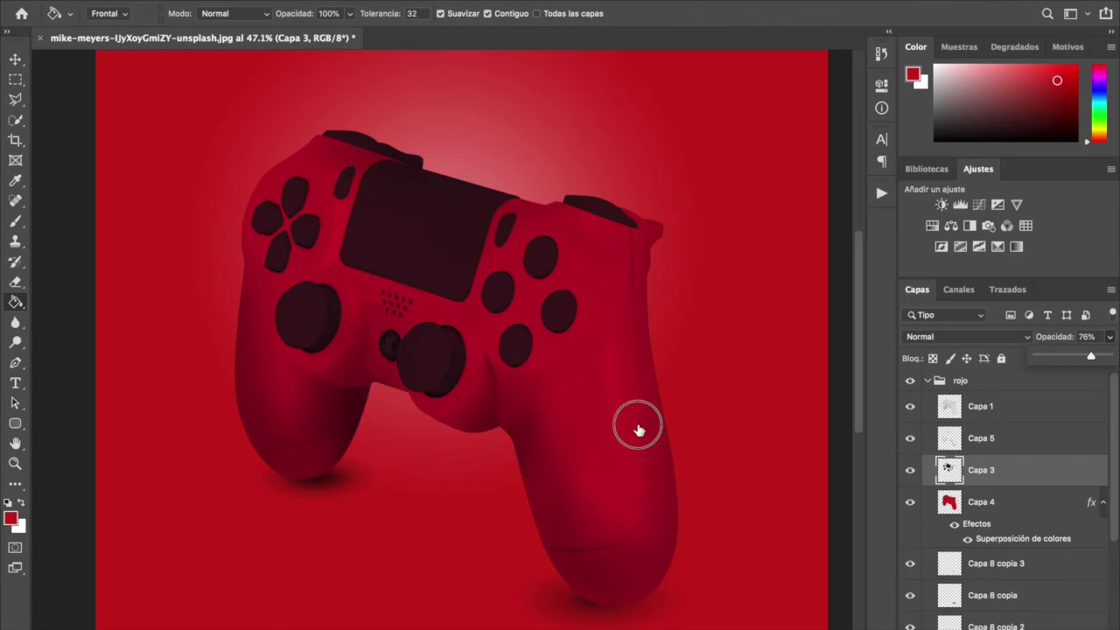
key(ctrl+z)
key(v)
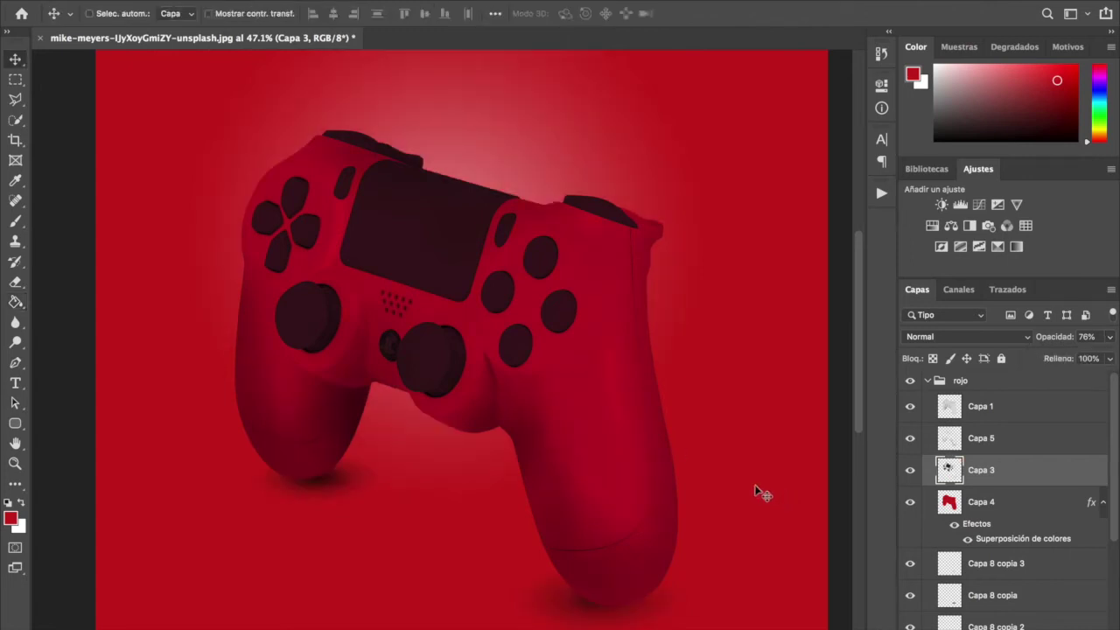
click(927, 382)
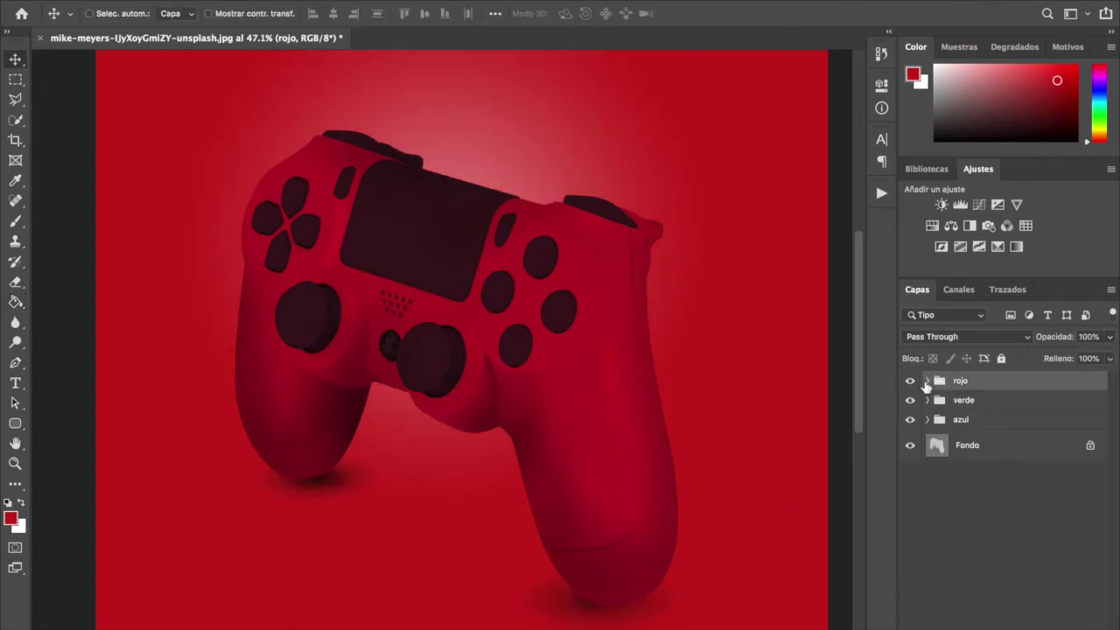
Step: Compare the red, green and blue versions in full view by toggling the groups' visibility, leaving all three groups shown
click(15, 463)
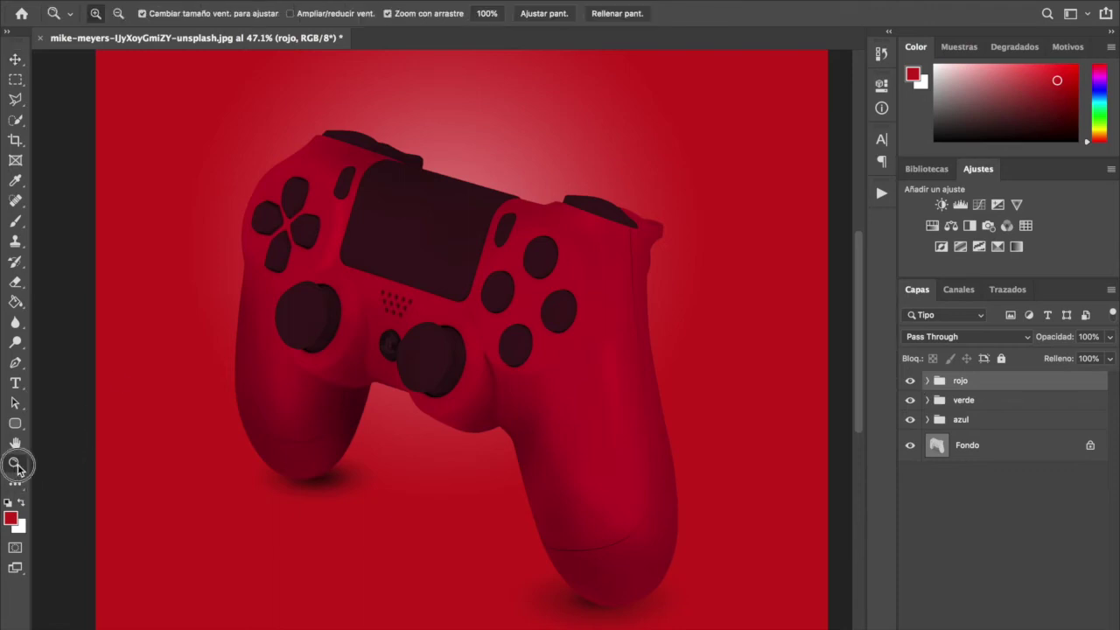
alt+click(452, 395)
alt+click(474, 356)
key(v)
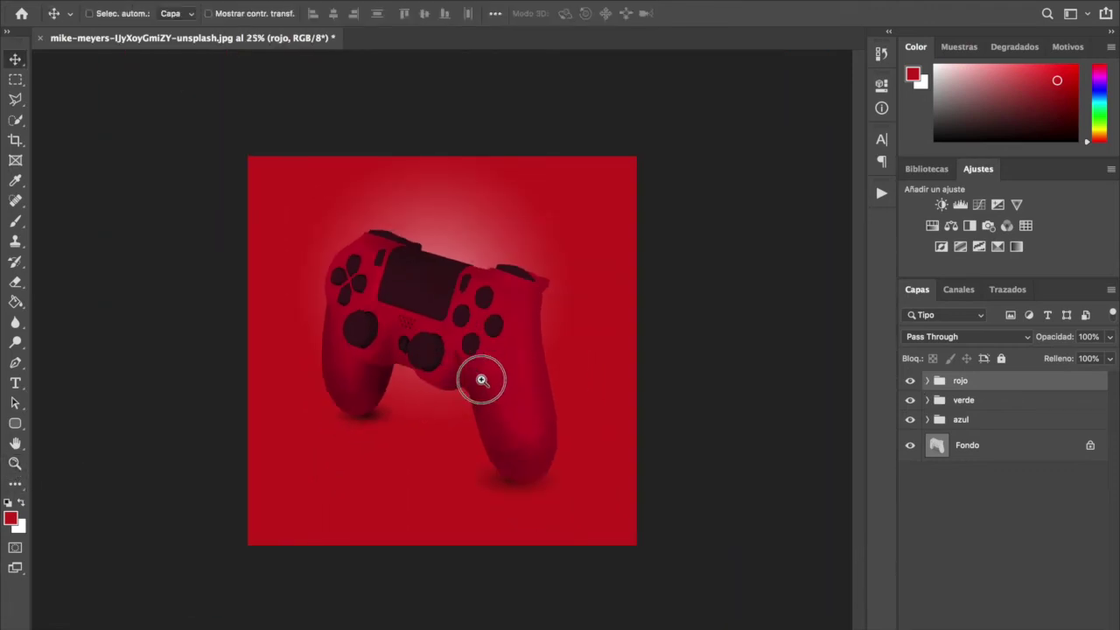
key(z)
drag(474, 354, 490, 358)
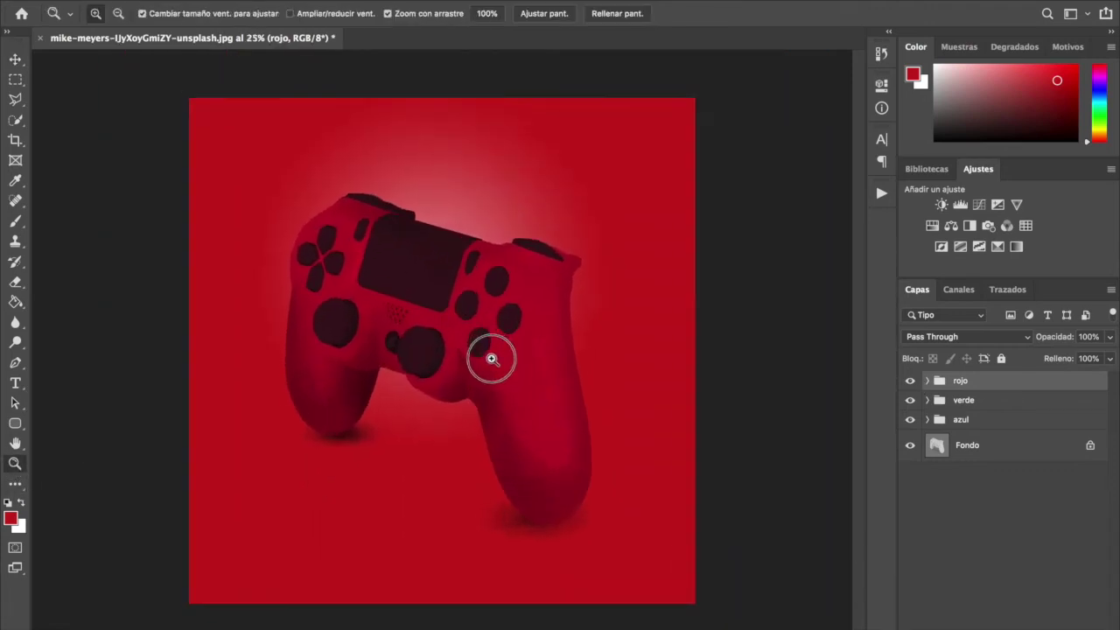
key(v)
click(909, 380)
click(910, 400)
click(910, 419)
click(910, 419)
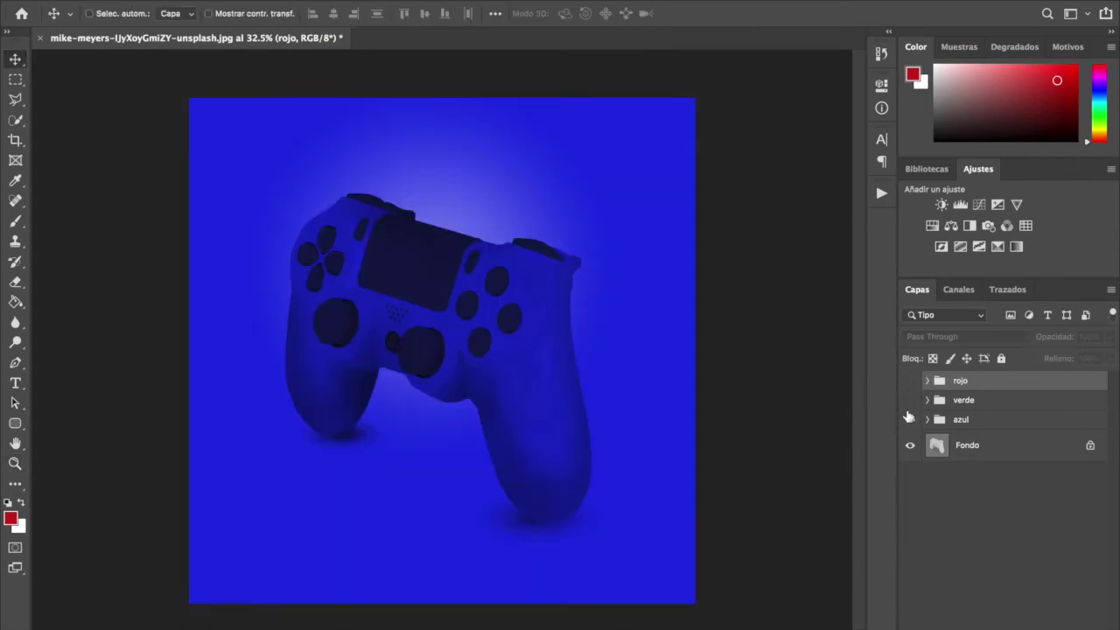
click(909, 400)
click(909, 381)
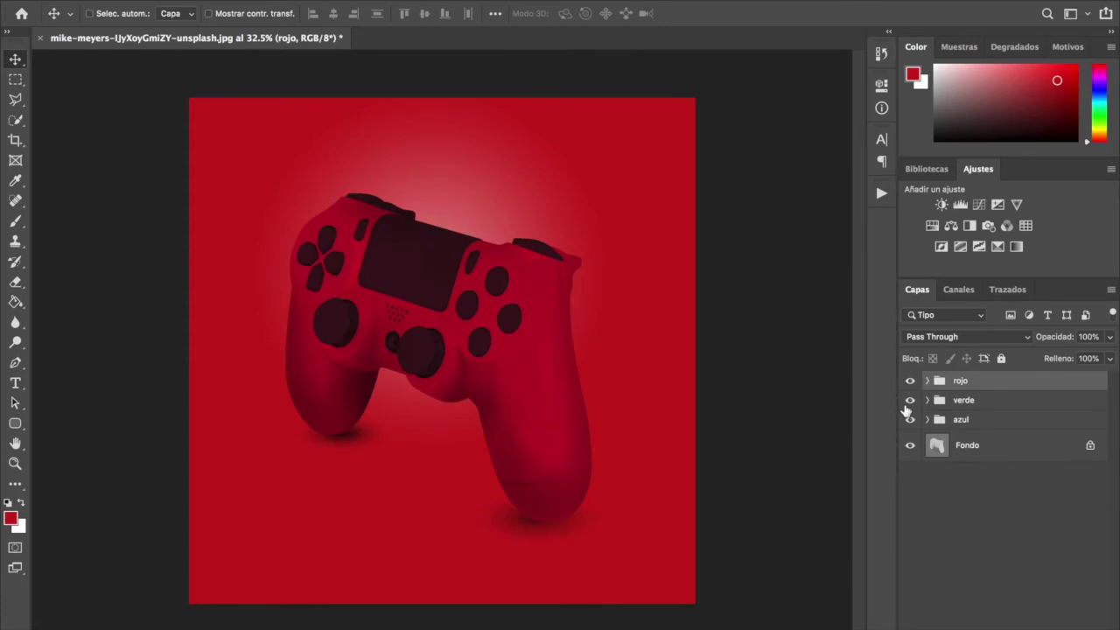
Step: Hide the rojo group and select the verde group so the green controller is displayed
click(15, 462)
click(520, 317)
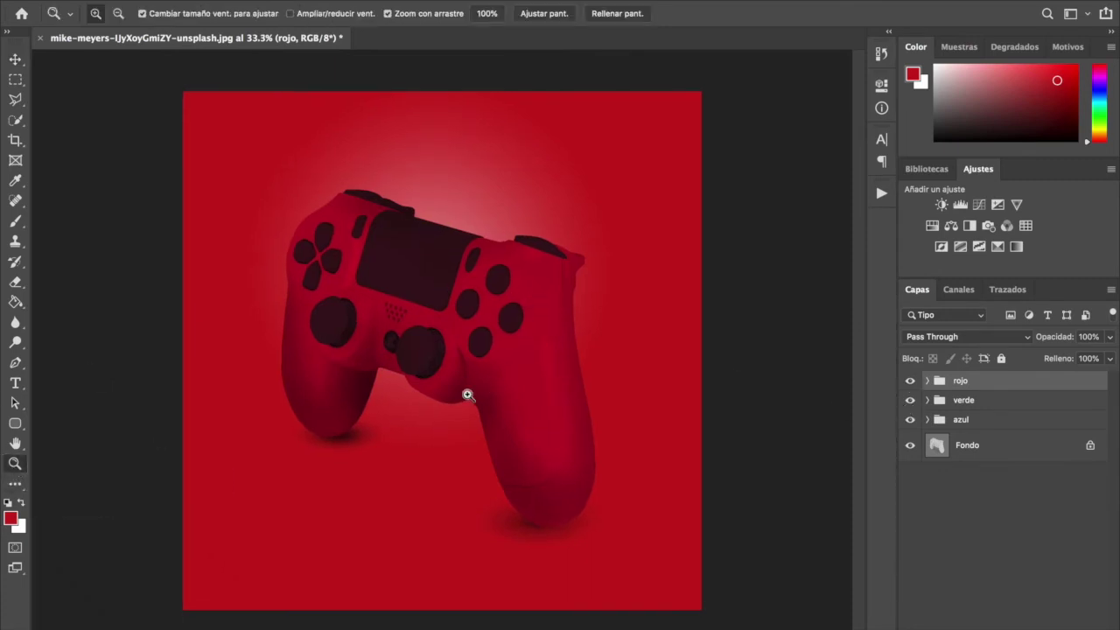
click(421, 334)
key(v)
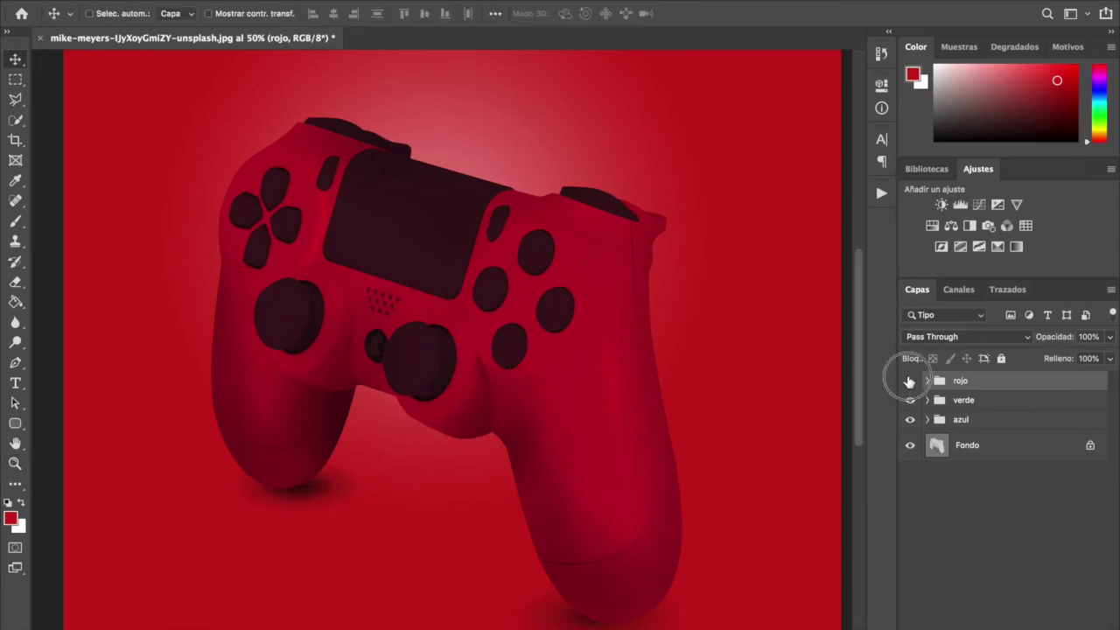
click(910, 380)
click(989, 400)
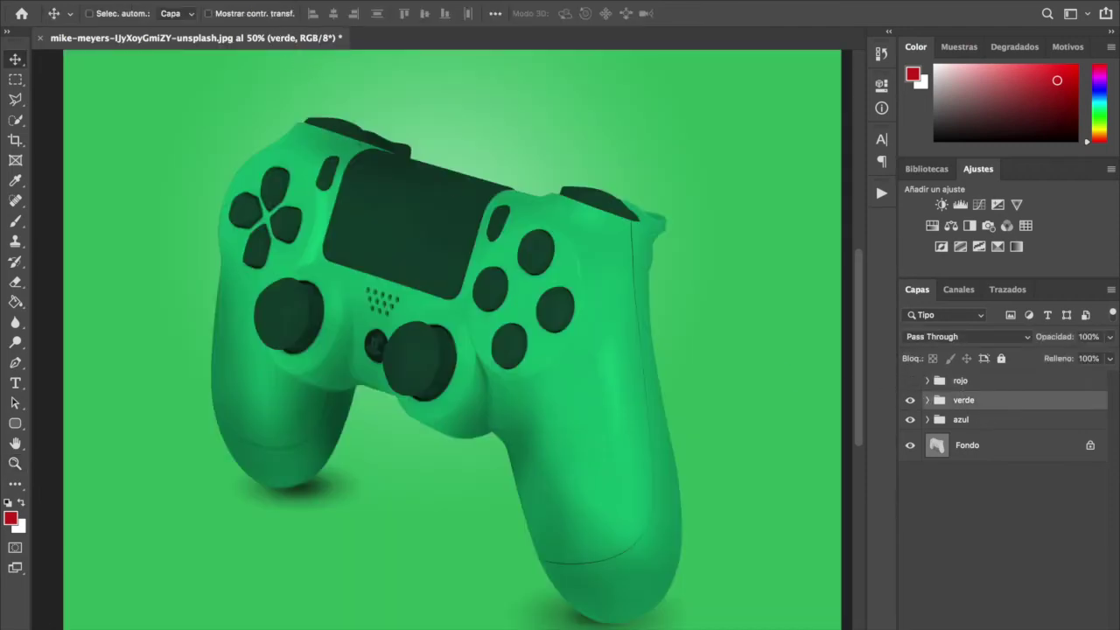
Step: Preview the green version's JPEG export with Save for Web, examine the controller up close, and dismiss it without saving
click(130, 0)
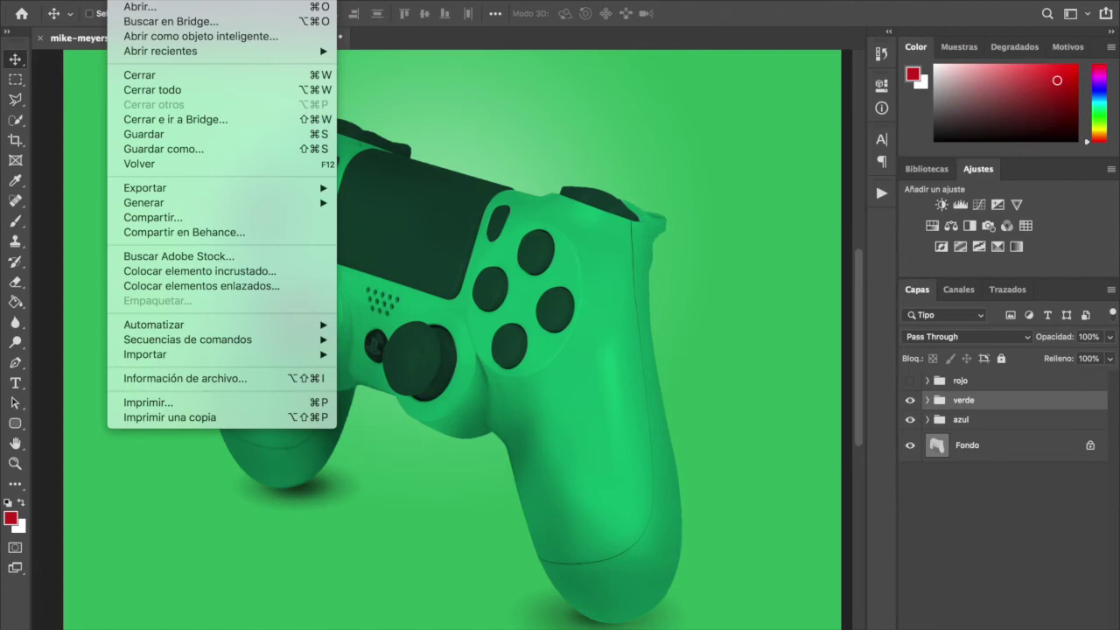
mouse_move(175, 188)
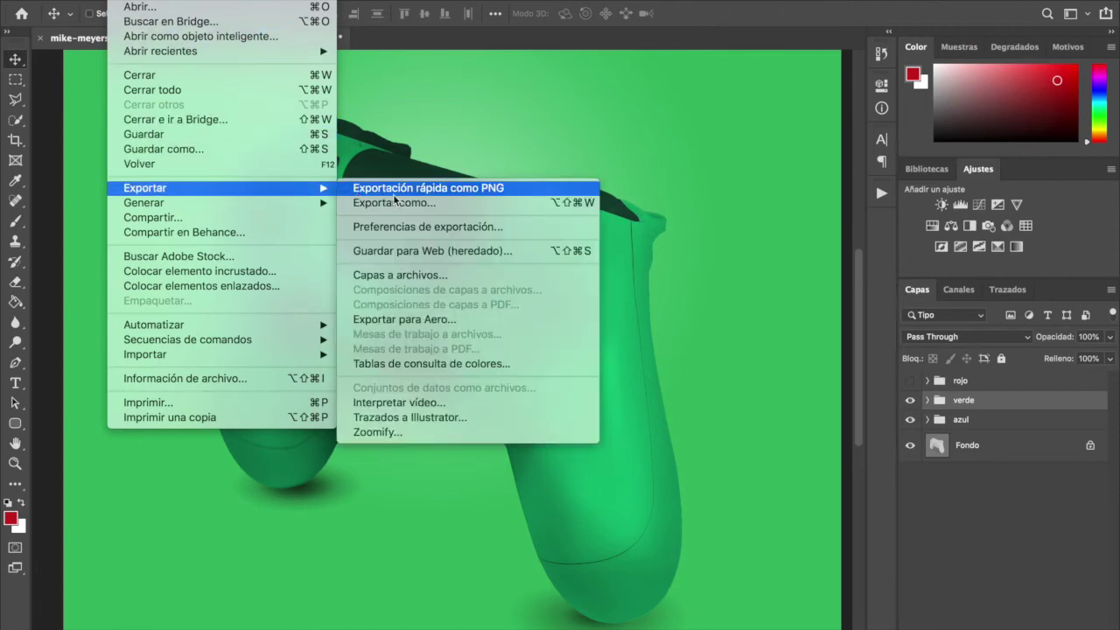
click(462, 253)
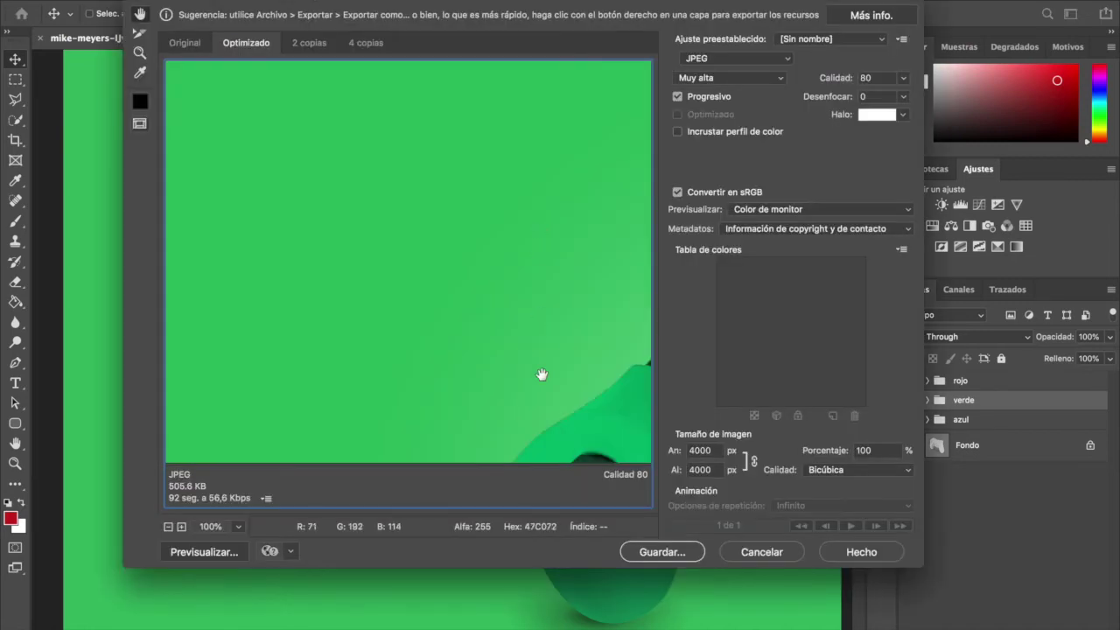
drag(542, 375, 315, 175)
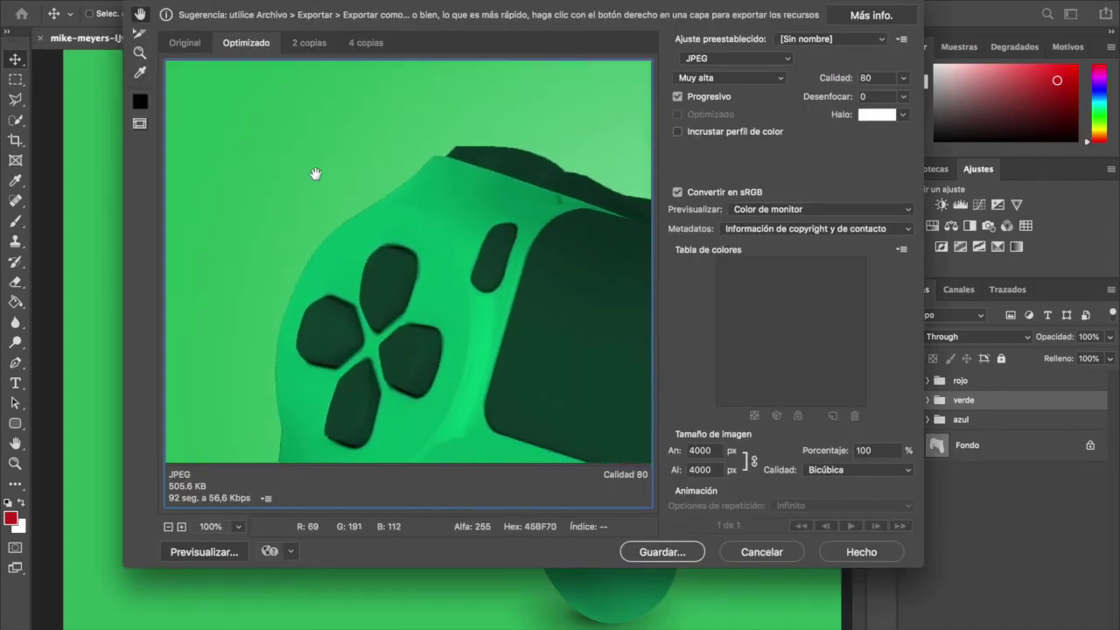
click(773, 557)
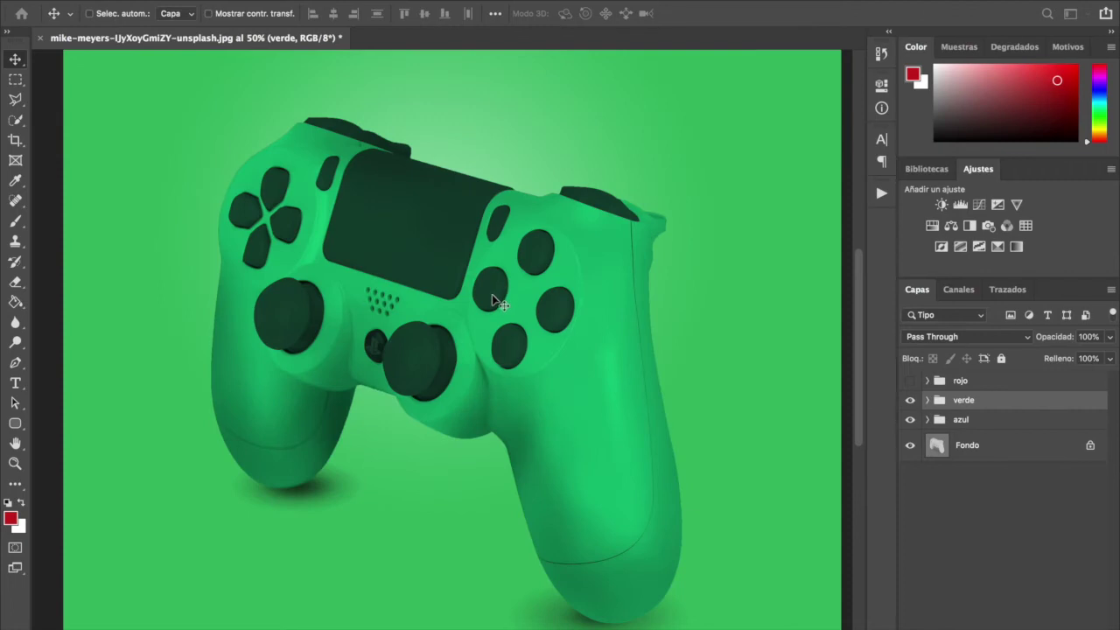
Step: Hide Fondo, the verde group and azul's Capa 2 background to isolate the blue controller on transparency
click(910, 447)
click(910, 400)
click(926, 420)
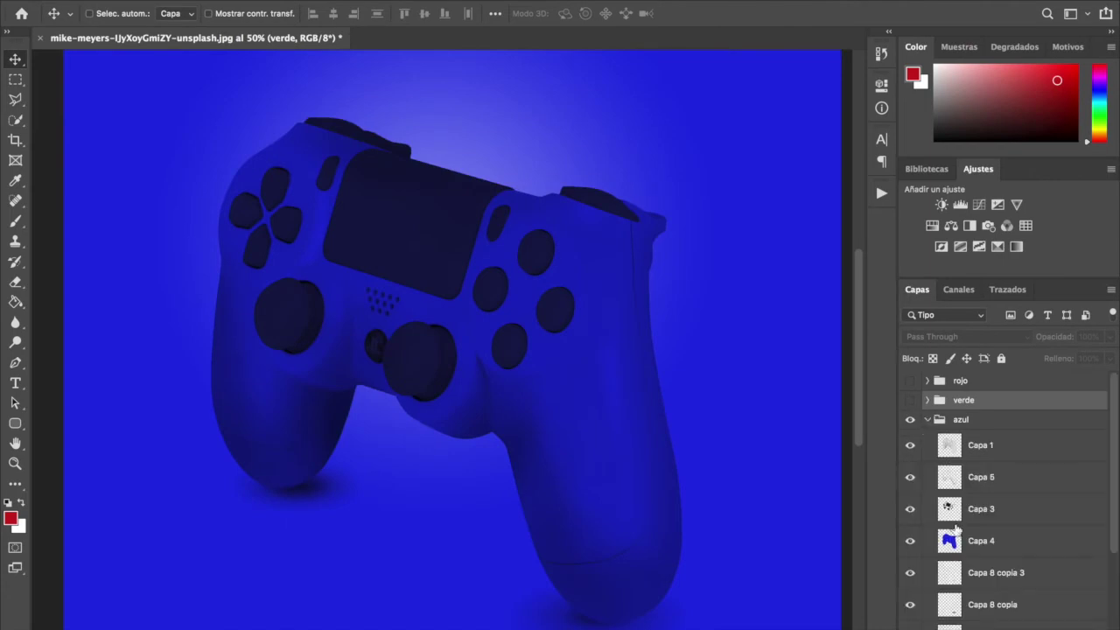
scroll(955, 536, down, 3)
click(910, 598)
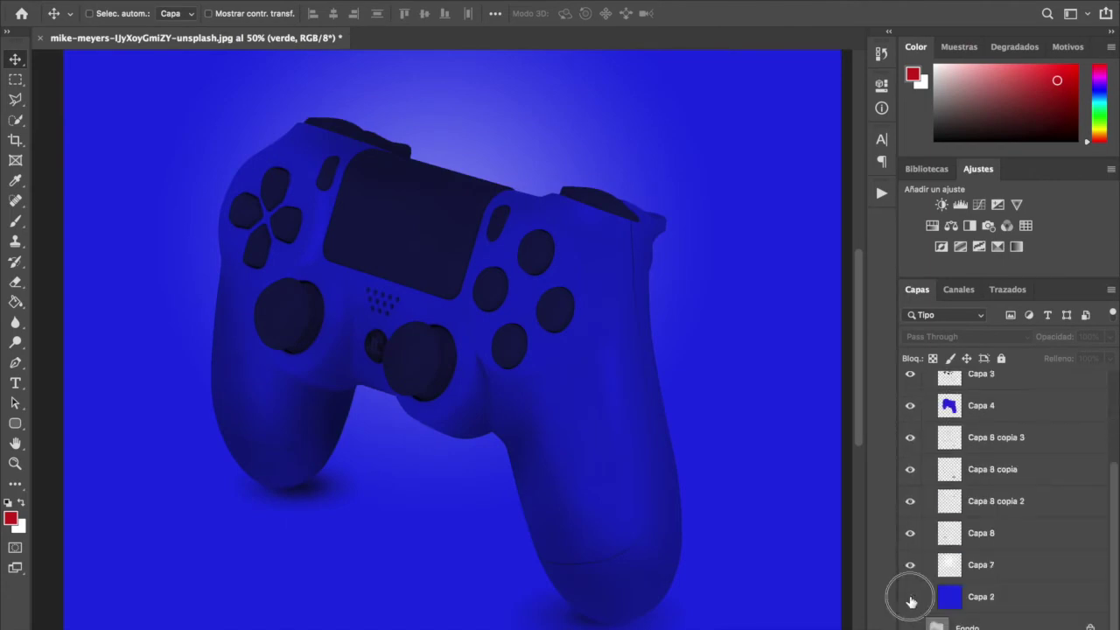
Step: Review the azul group's layers from Capa 1 down to Capa 2, and leave the glow layer Capa 7 selected
click(1007, 578)
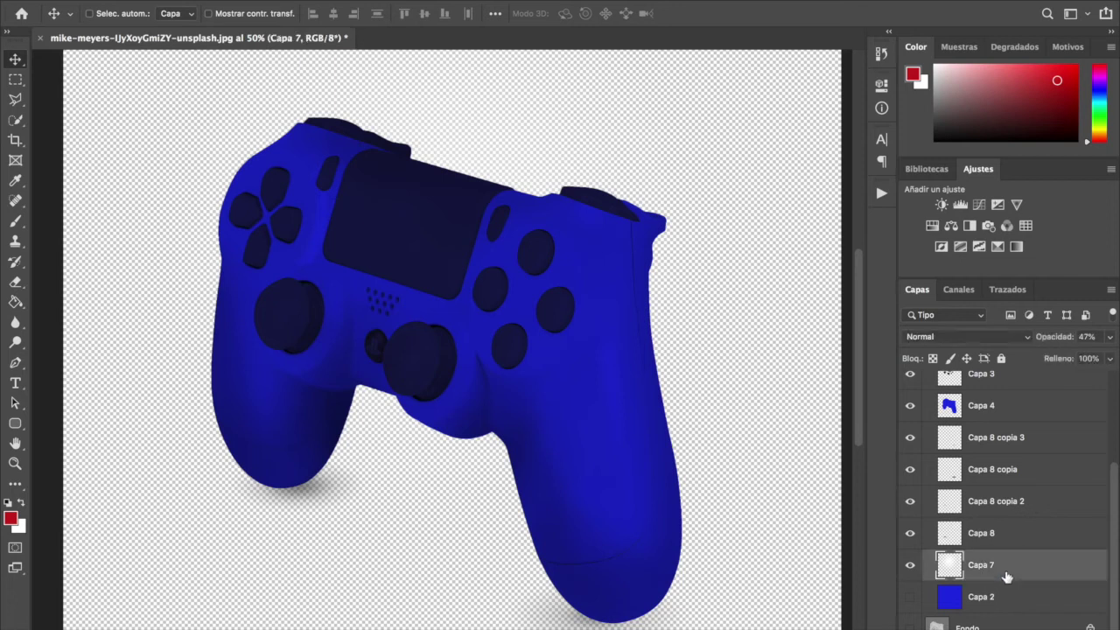
scroll(998, 413, up, 3)
click(987, 411)
scroll(997, 454, down, 3)
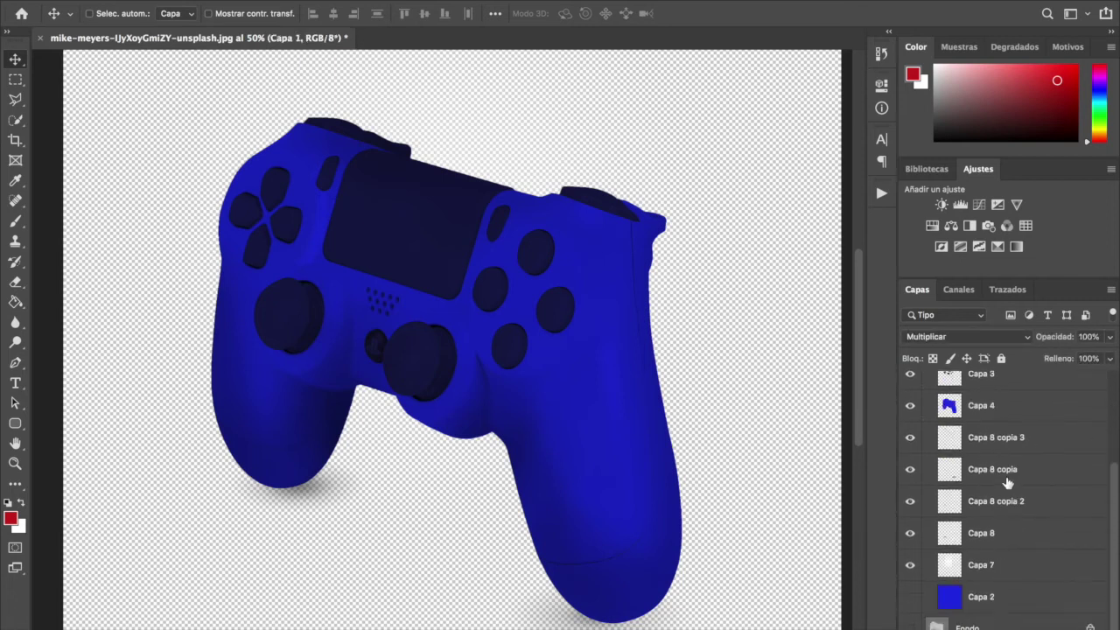
click(987, 595)
click(993, 565)
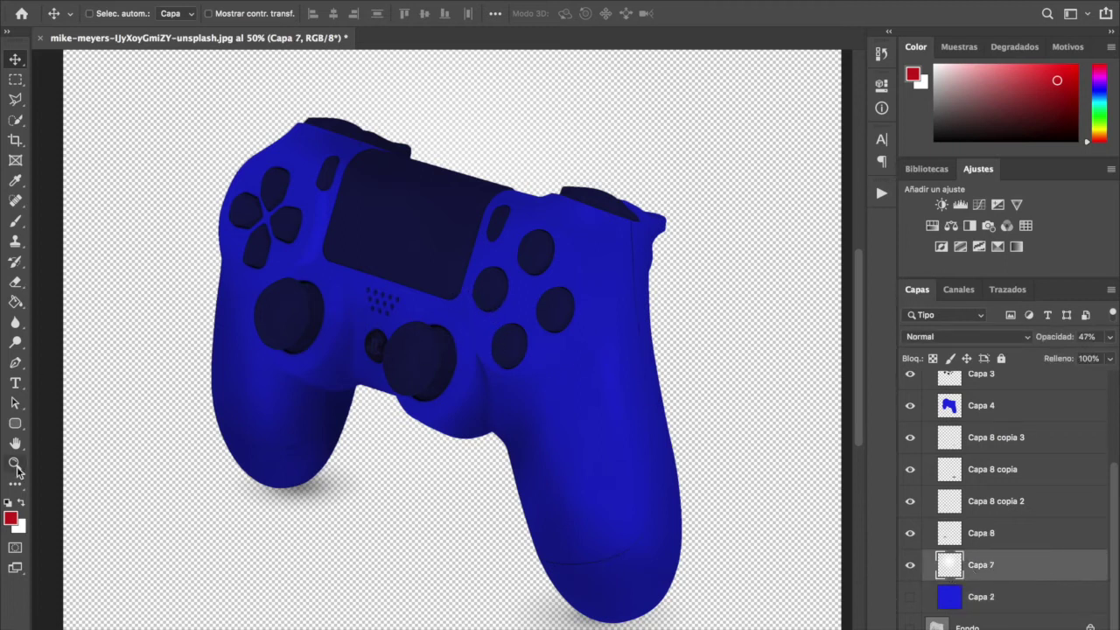
Step: Start a Save for Web export of the isolated blue controller and set its format to PNG-24
mouse_move(466, 340)
mouse_down()
mouse_move(478, 358)
mouse_move(474, 323)
mouse_up()
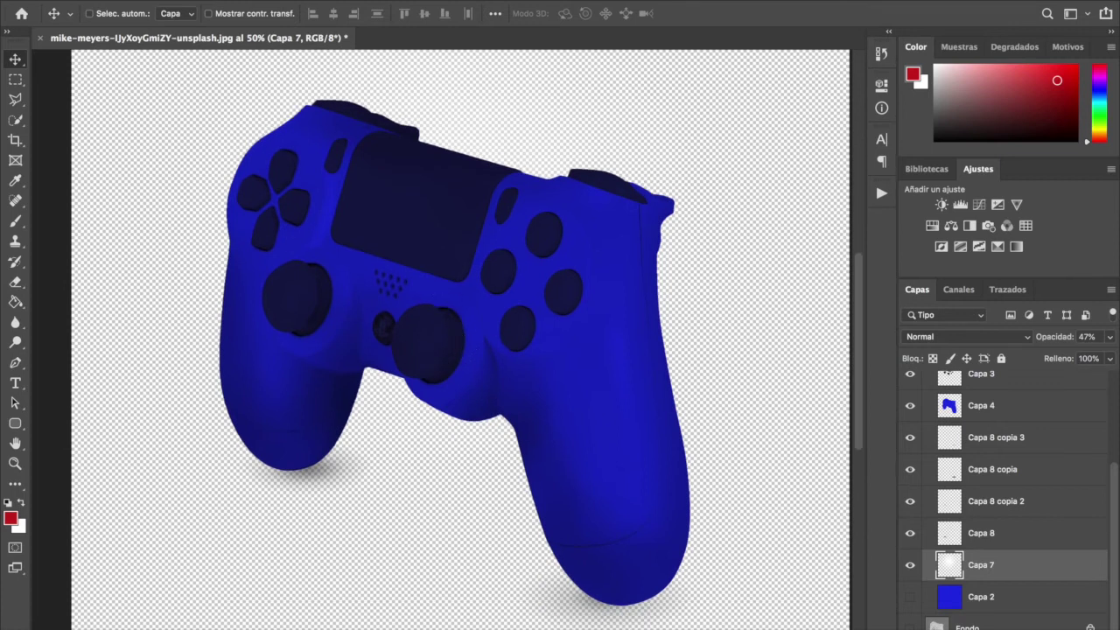
click(127, 0)
mouse_move(158, 189)
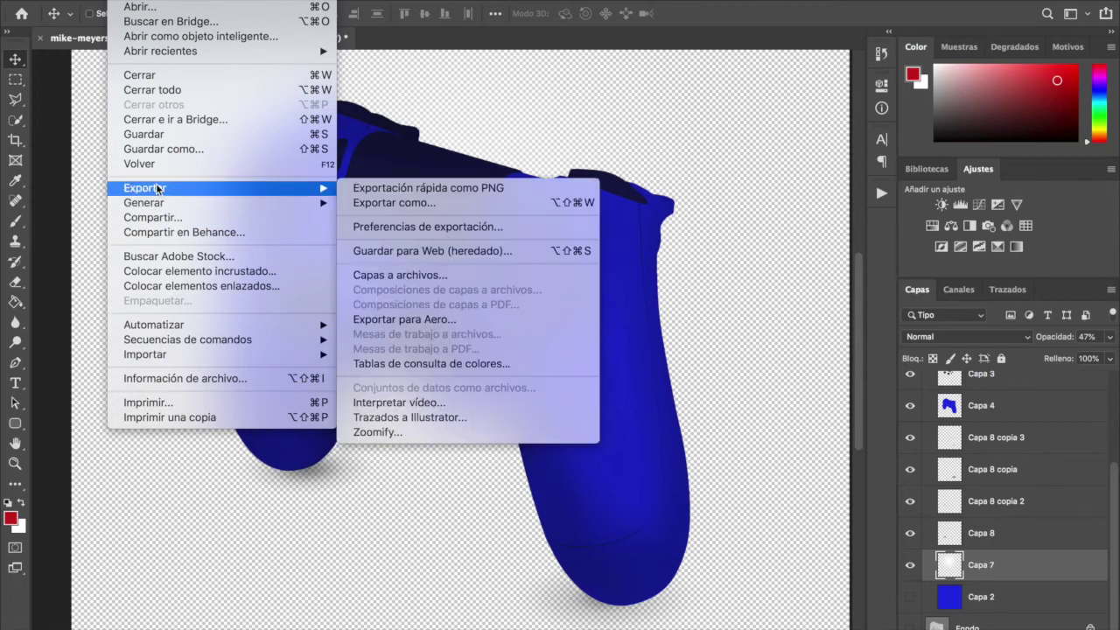
click(411, 251)
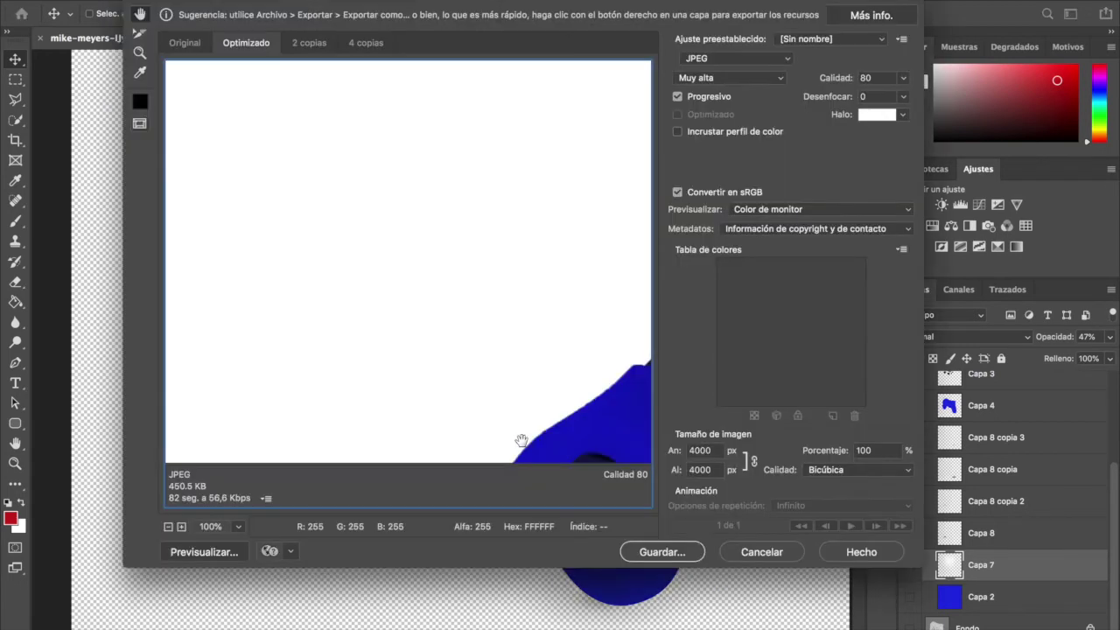
drag(537, 382, 530, 178)
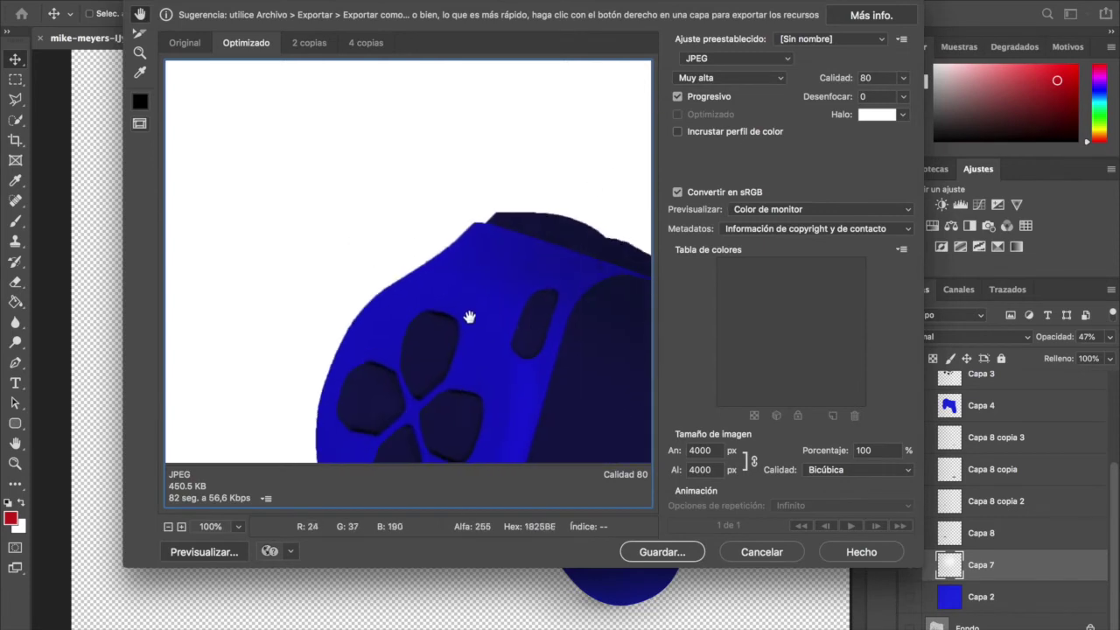
drag(467, 315, 476, 201)
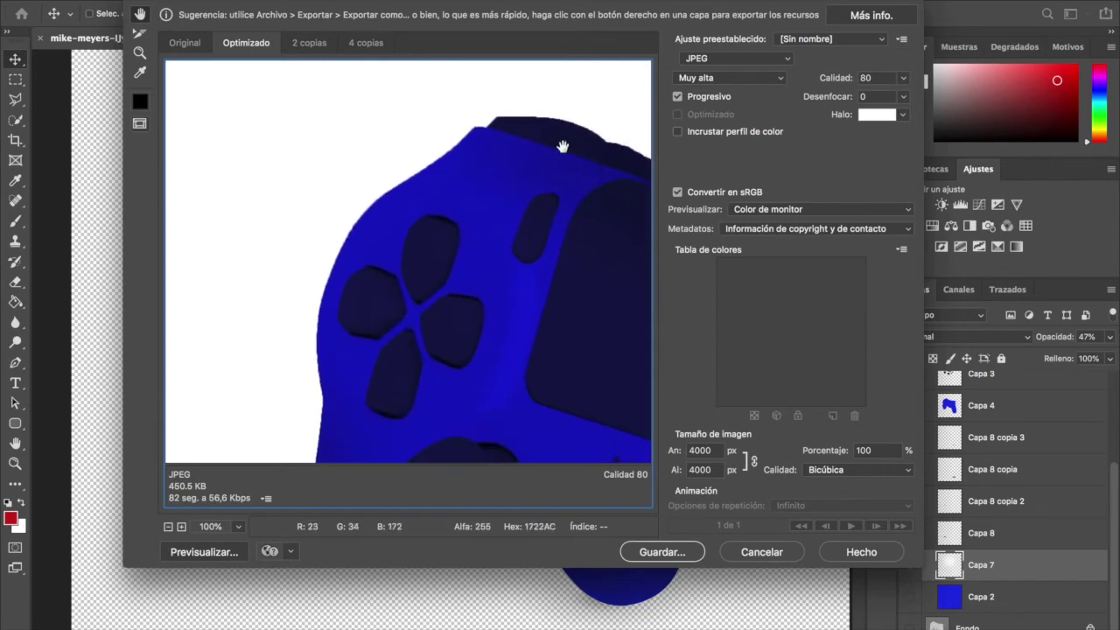
click(715, 58)
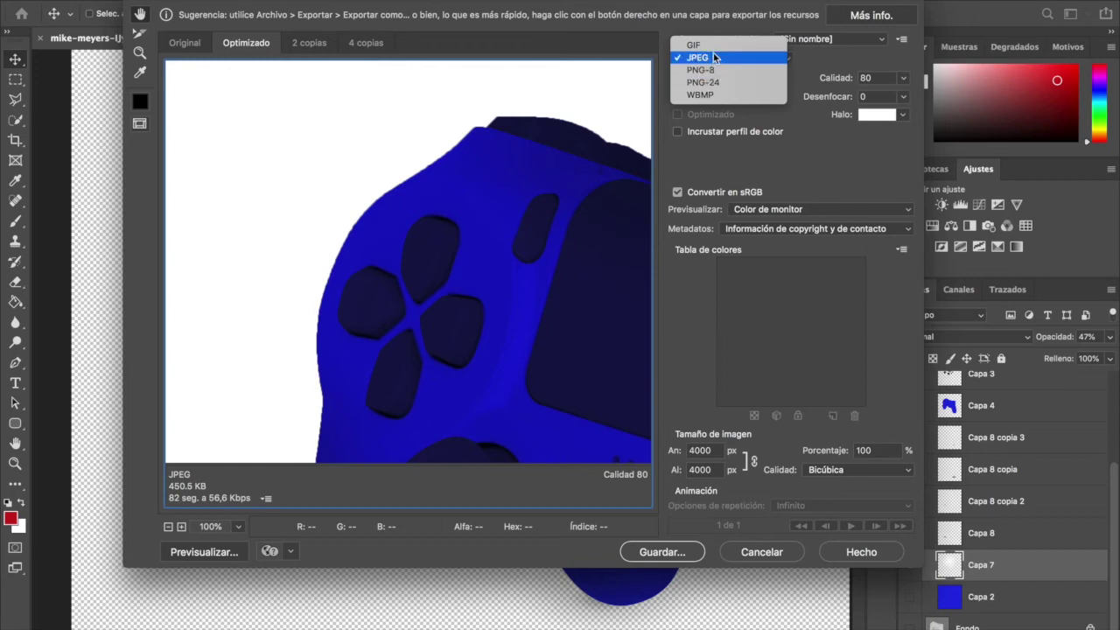
click(712, 87)
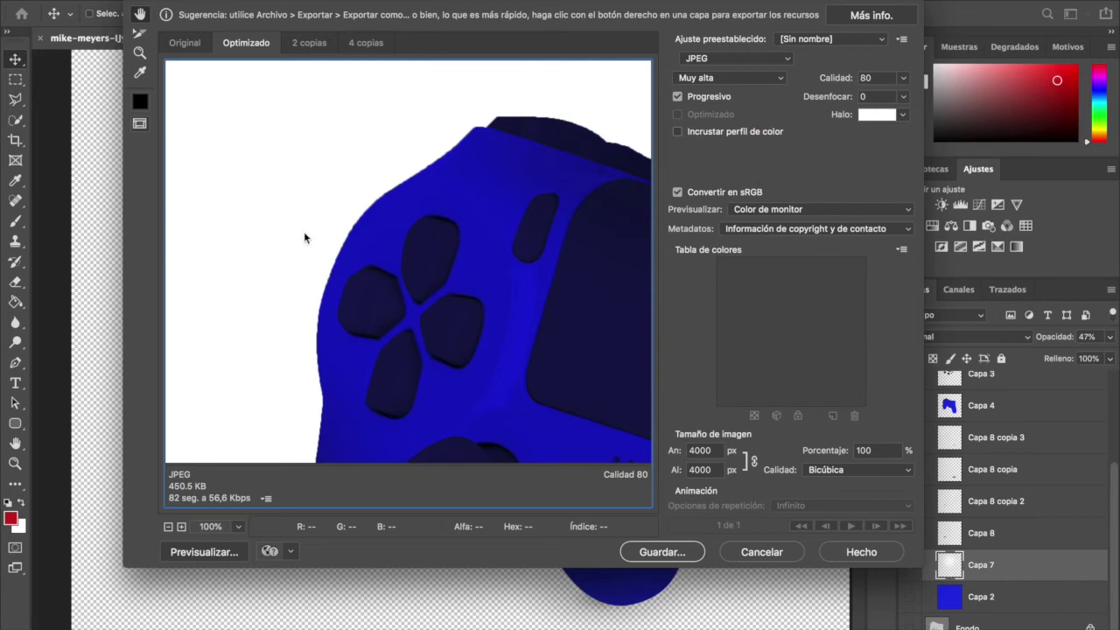
Step: Examine the controller in the transparent export preview and scale the exported image to 70 percent
drag(482, 345, 415, 265)
drag(422, 215, 395, 155)
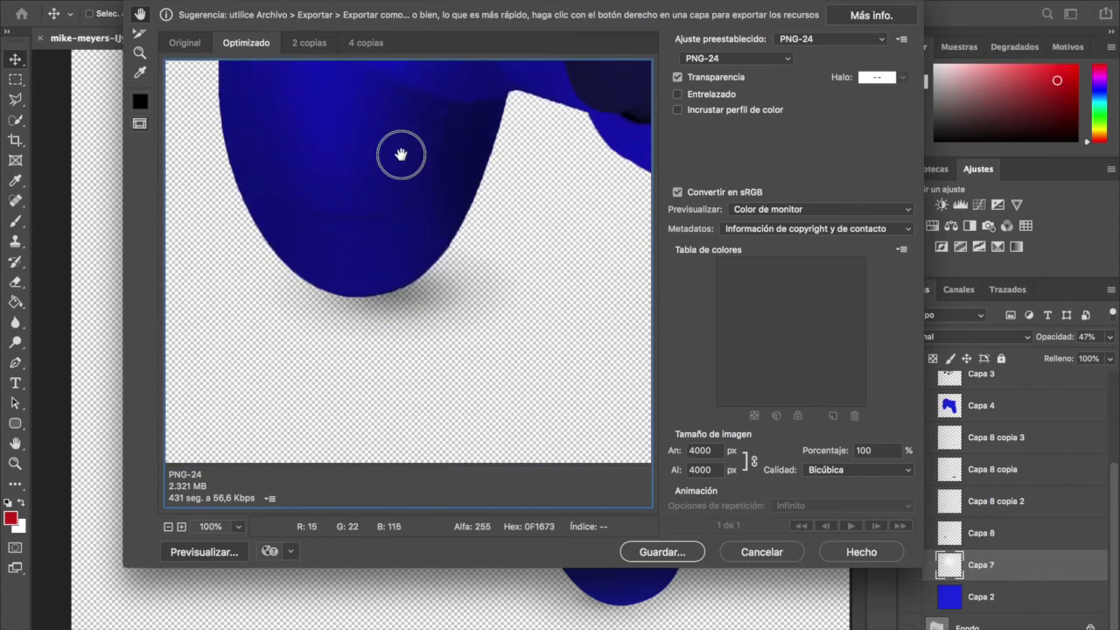
drag(438, 287, 384, 249)
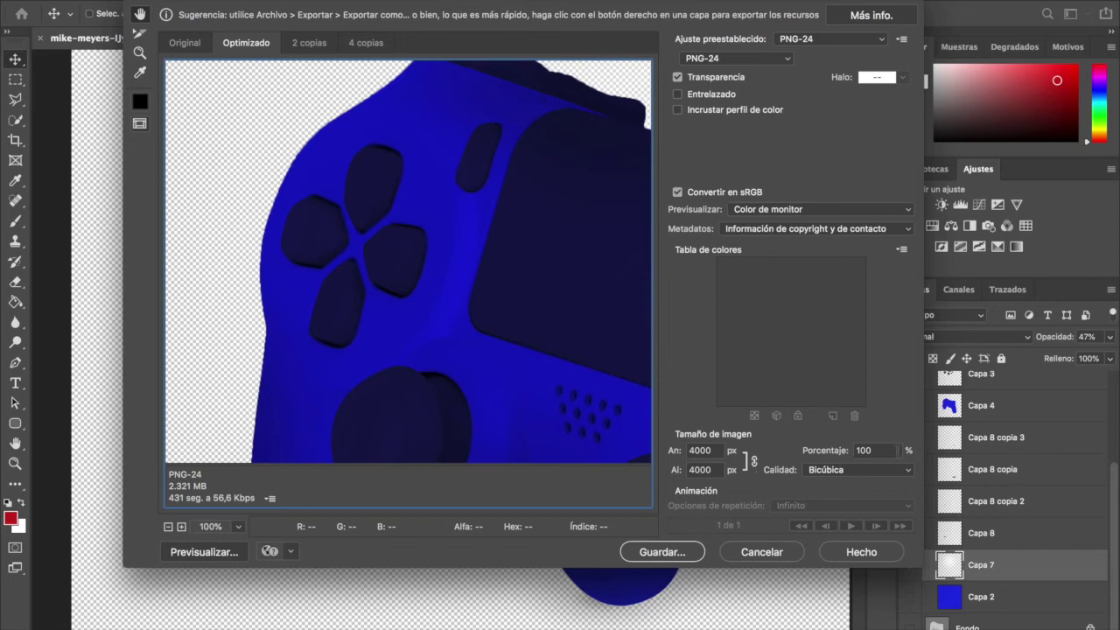
click(833, 451)
text(70)
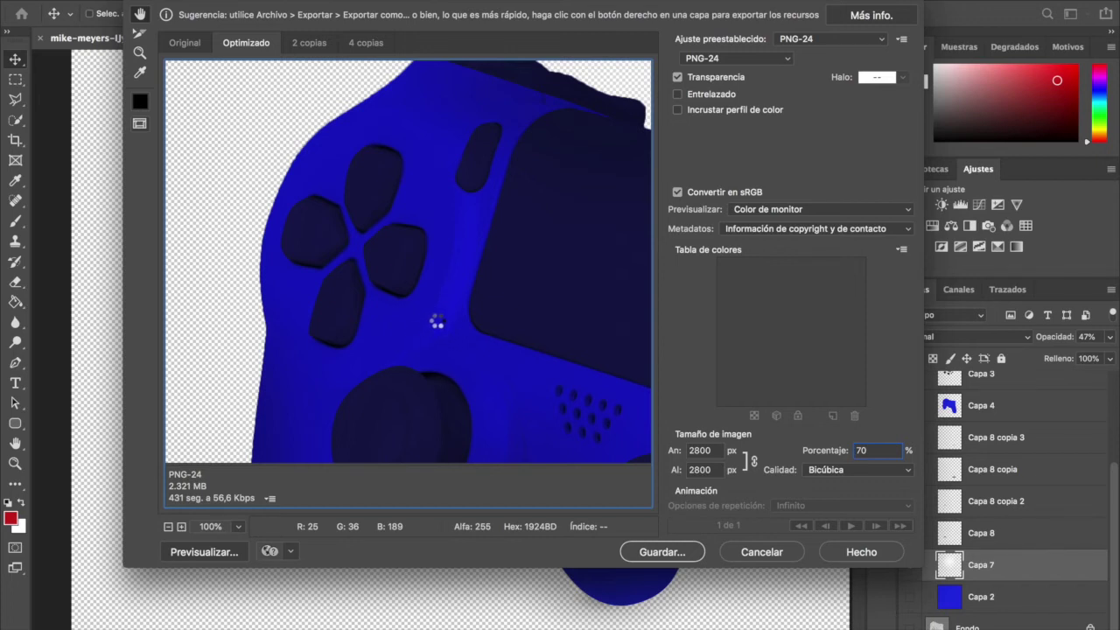
drag(552, 351, 484, 300)
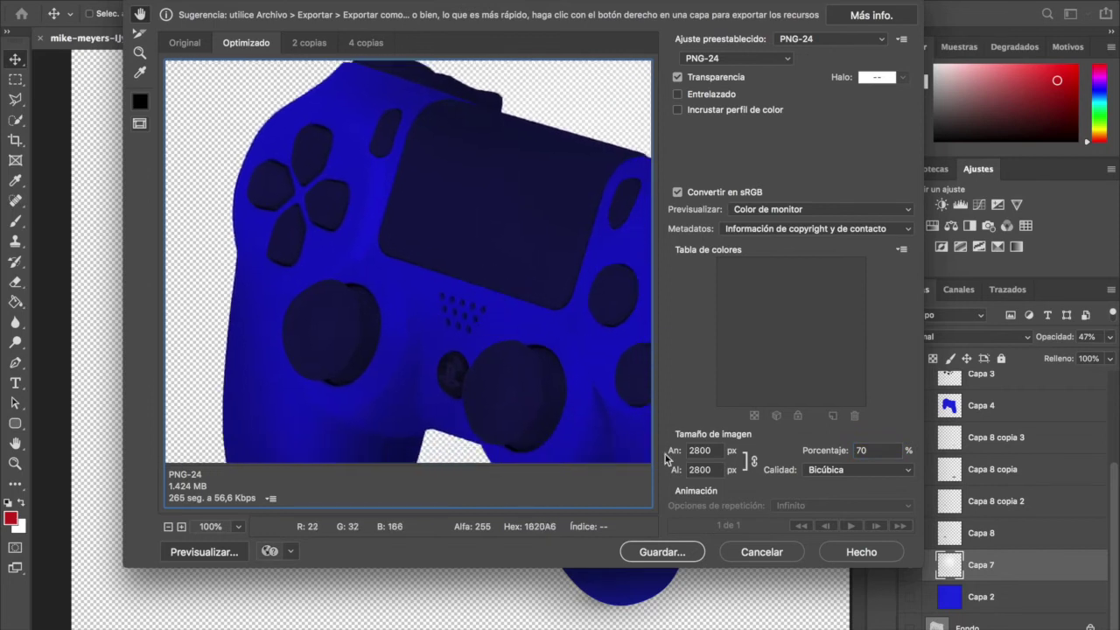
Step: Save the export as azul.png in a new folder named prueba-control on the Escritorio
click(662, 552)
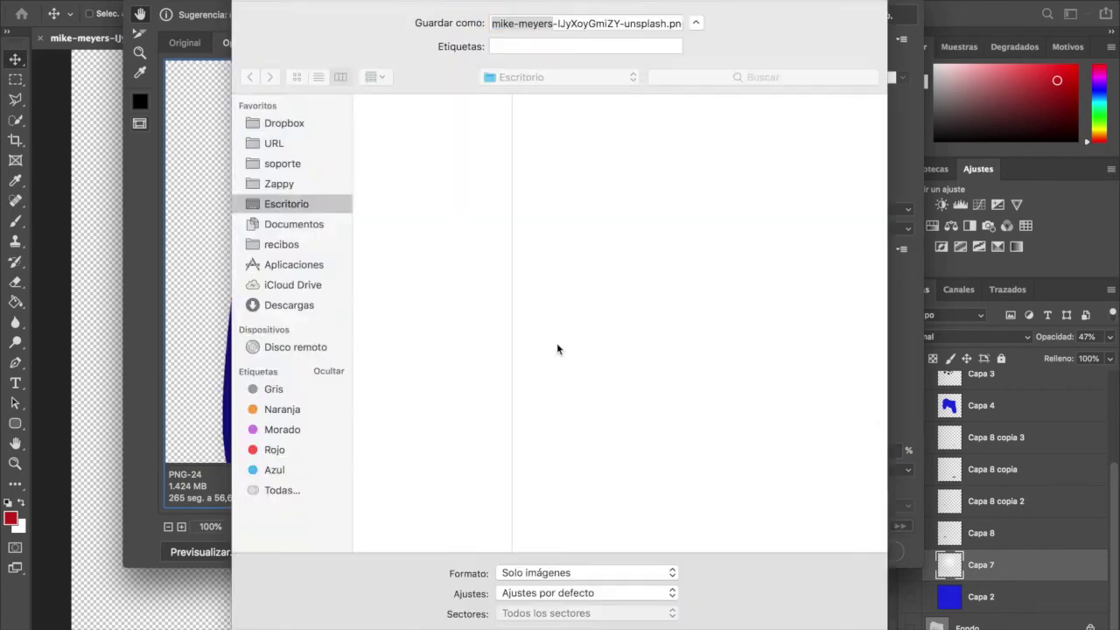
click(296, 225)
click(294, 207)
key(super+shift+n)
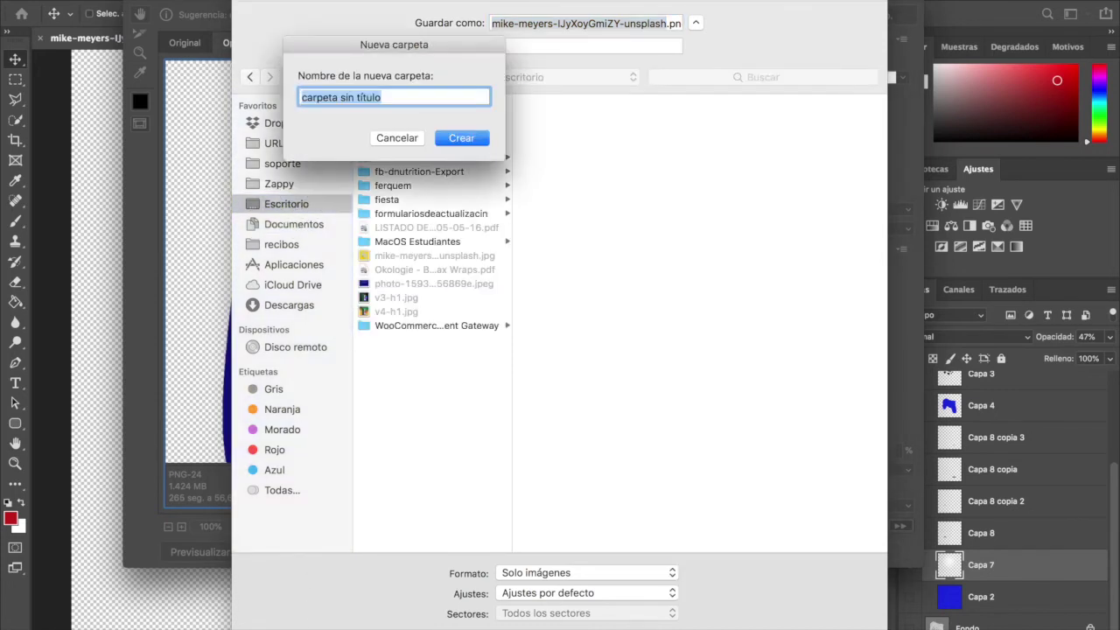
text(prueba-control)
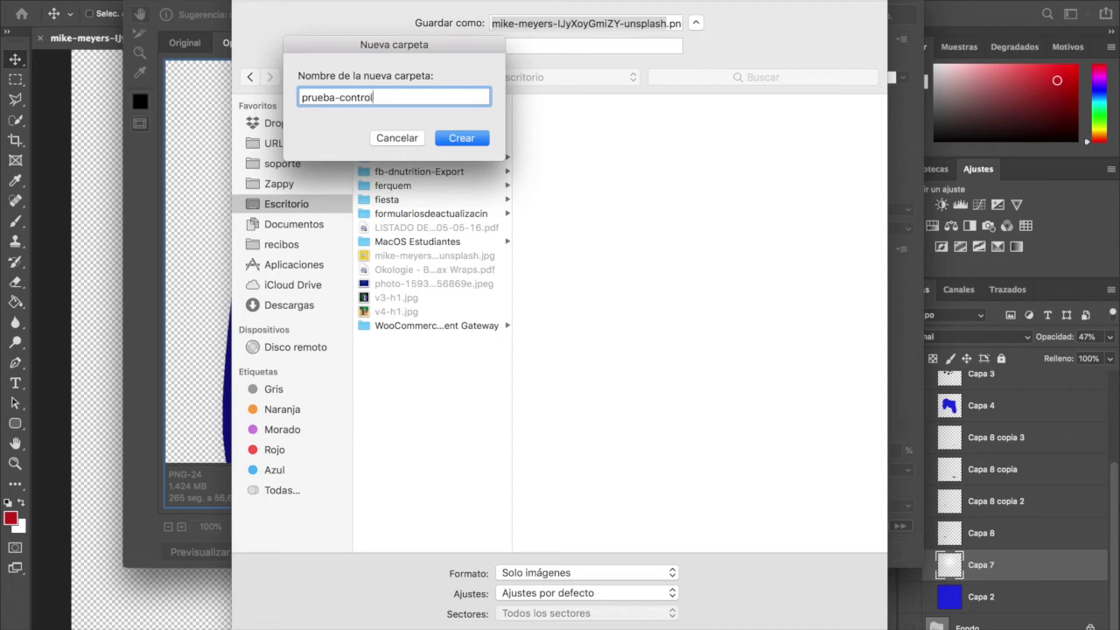
key(Return)
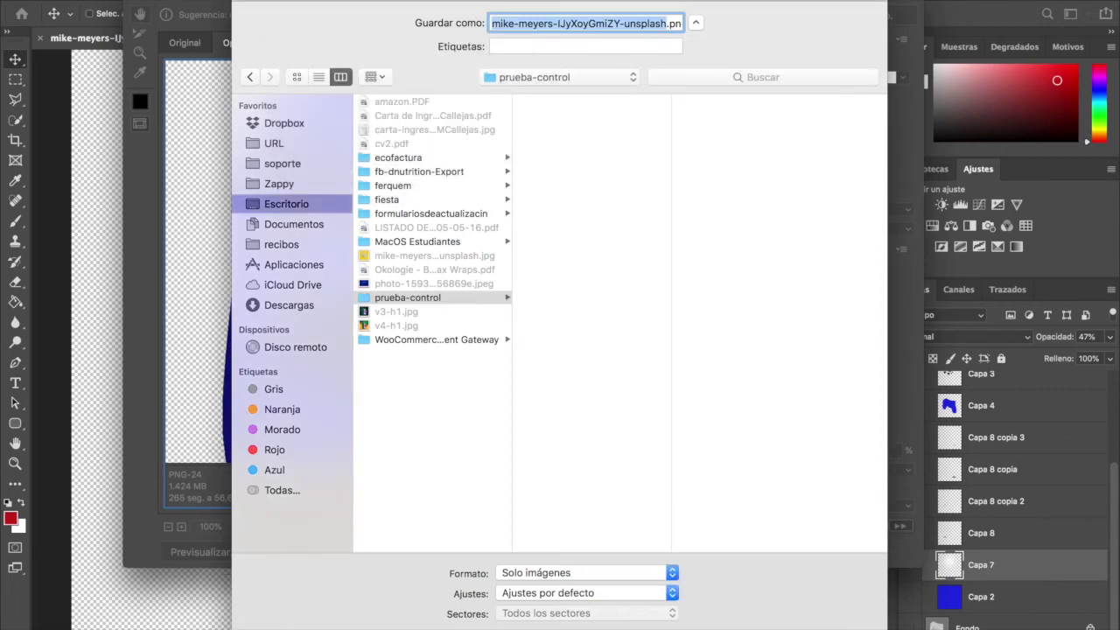
text(azul.png)
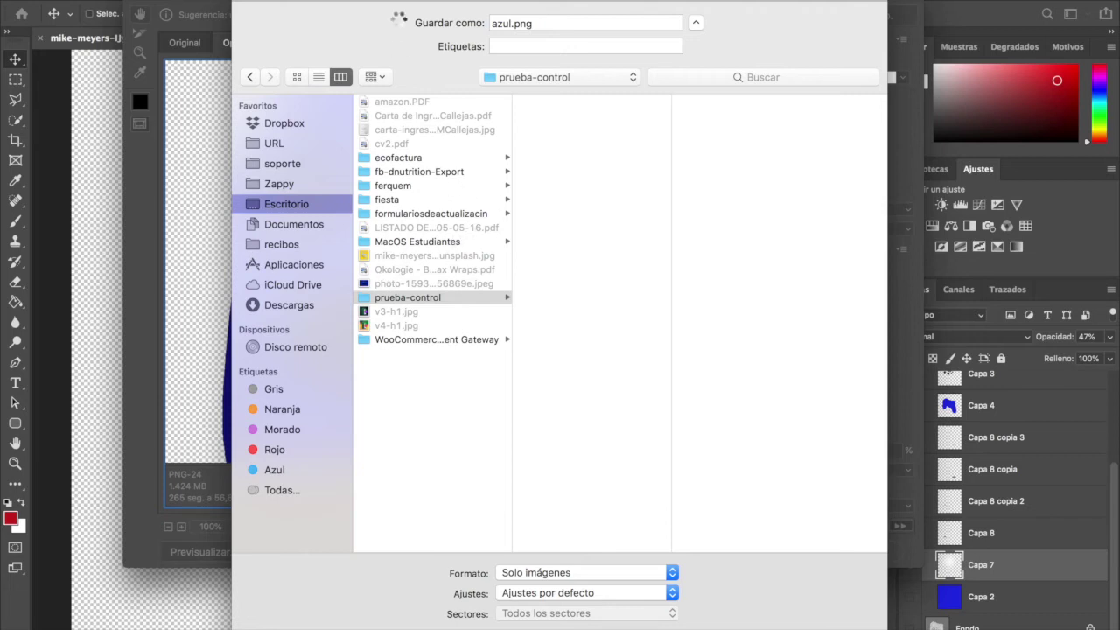
Step: Switch to Illustrator and create a new web document measuring 2000 × 2000 px
mouse_move(875, 617)
click(897, 617)
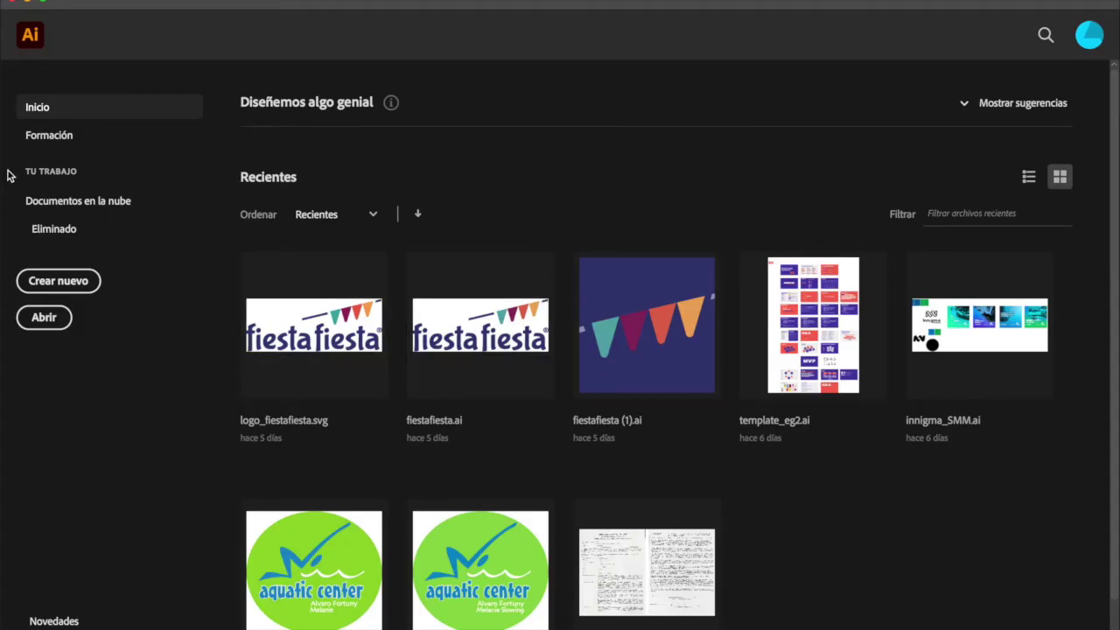
click(61, 283)
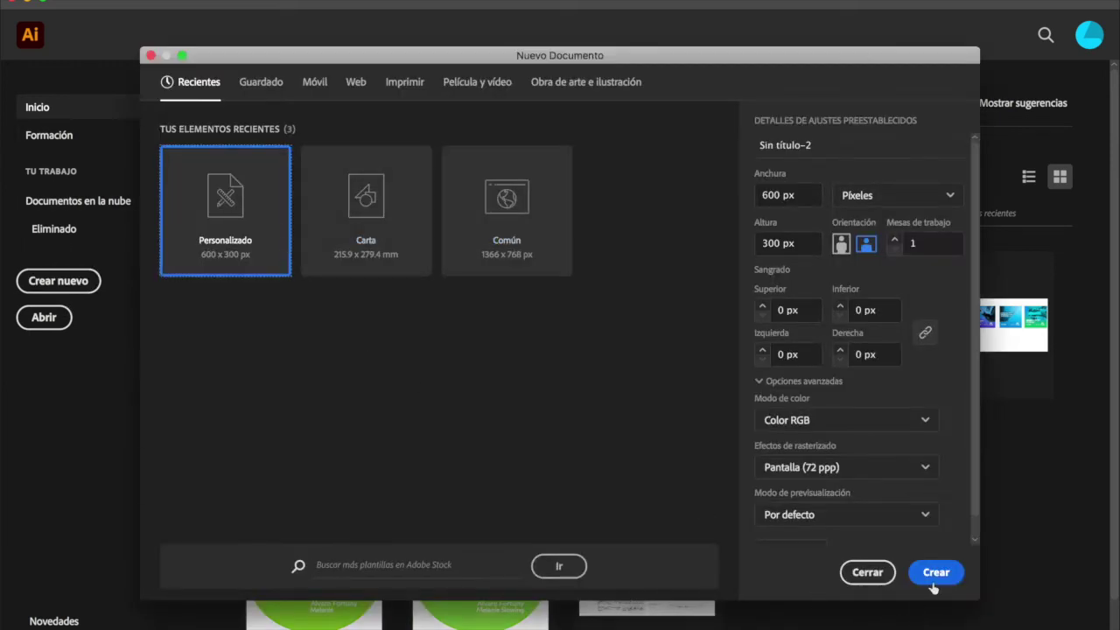
click(353, 83)
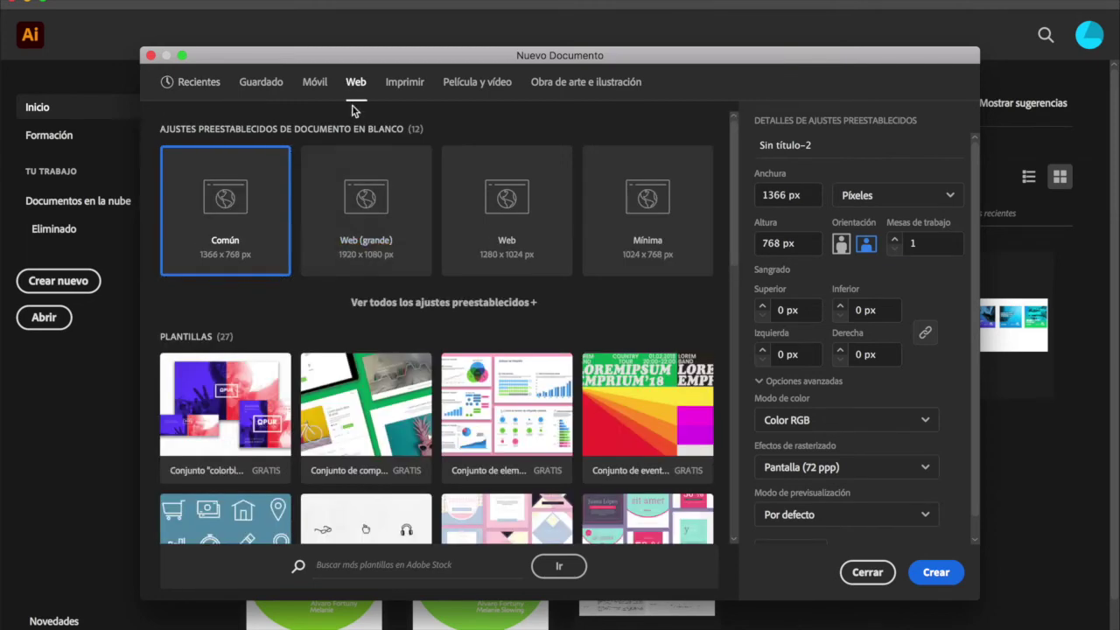
double_click(788, 196)
text(2000)
key(Tab)
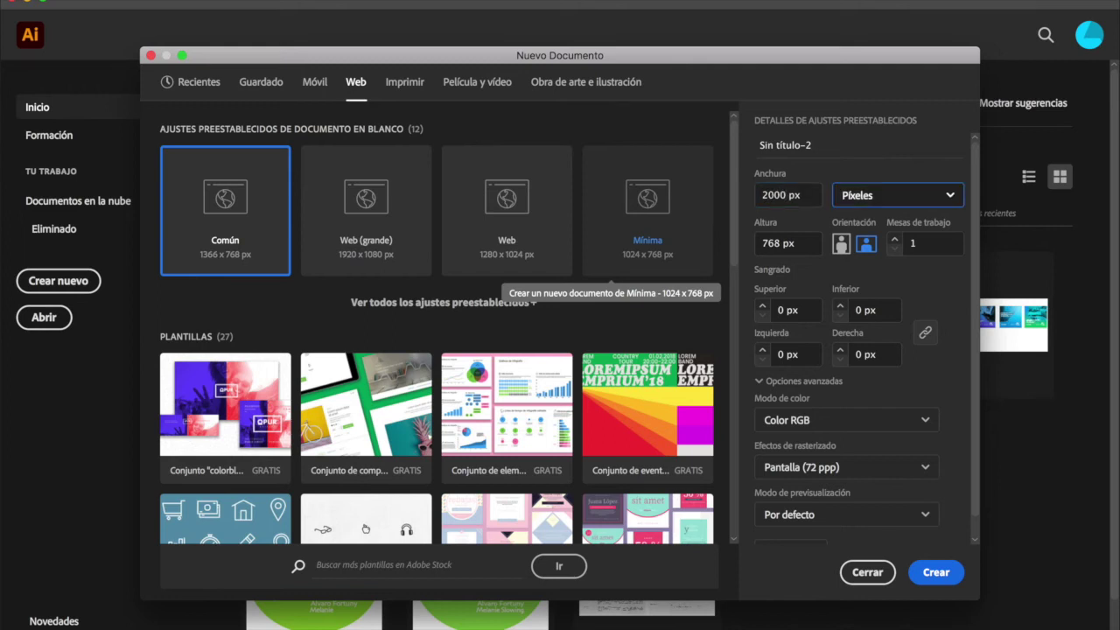
double_click(770, 243)
text(2000)
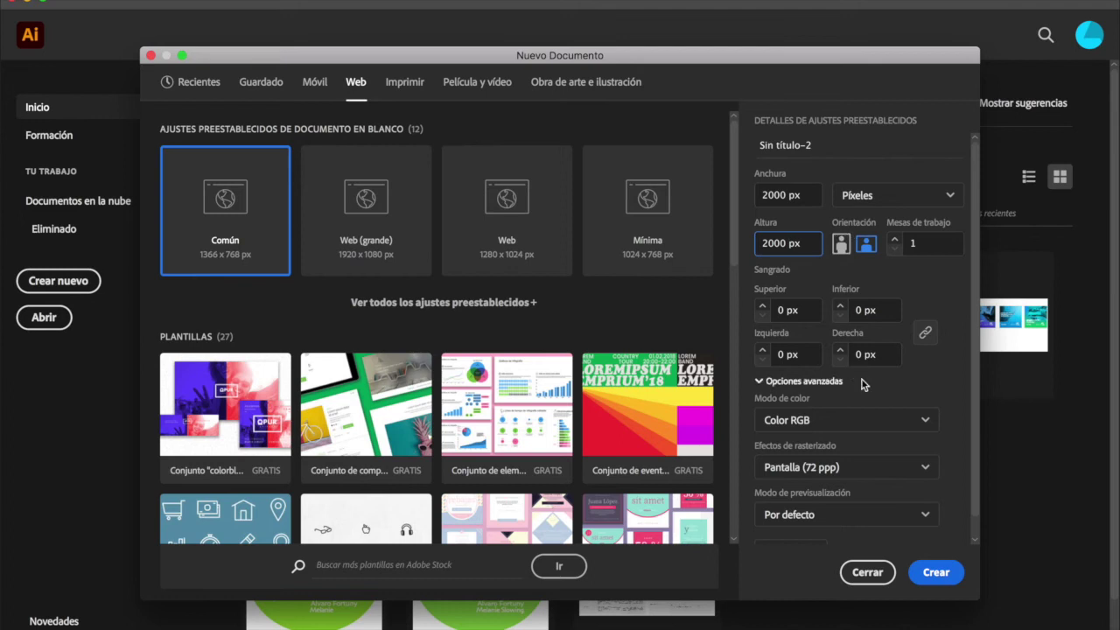
click(934, 572)
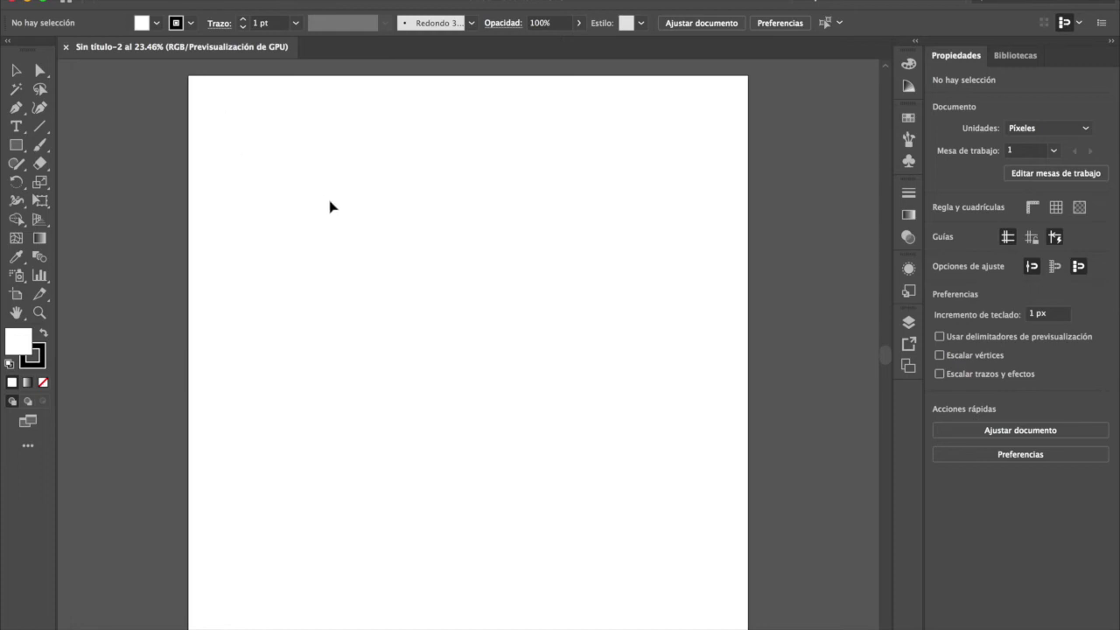
Step: Place azul.png from the prueba-control folder on the Escritorio onto the artboard as a linked image
drag(347, 223, 377, 223)
click(123, 0)
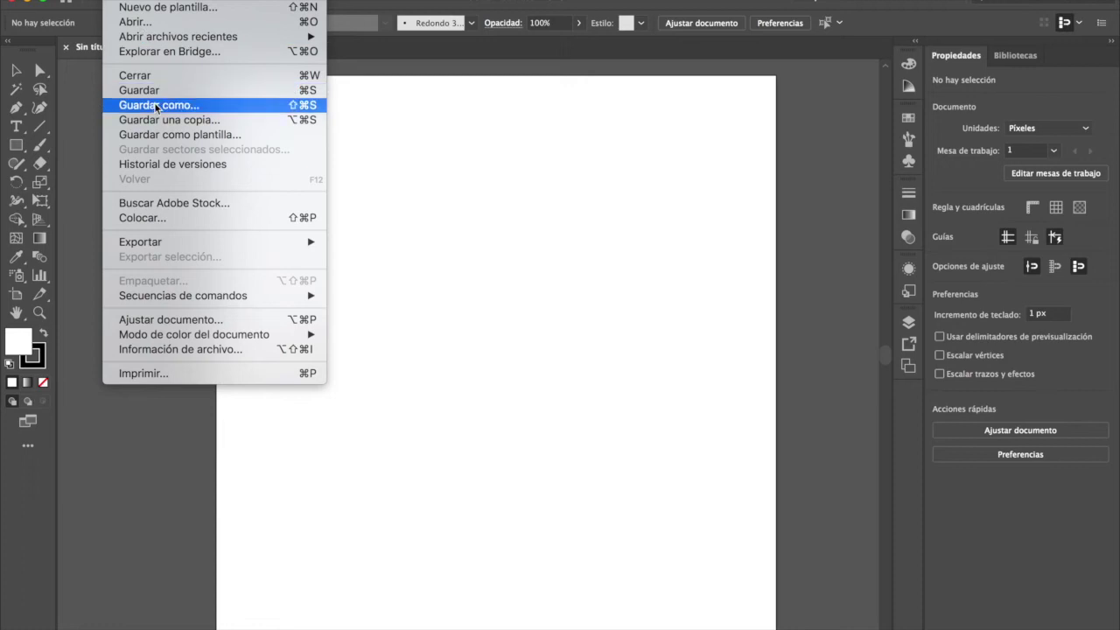
click(185, 229)
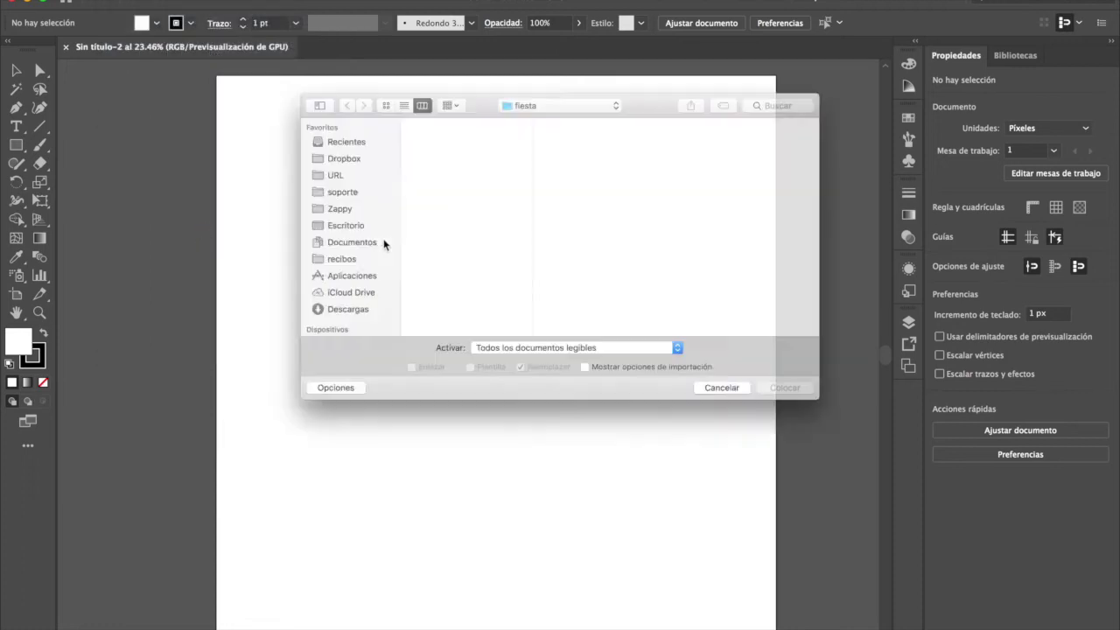
click(295, 220)
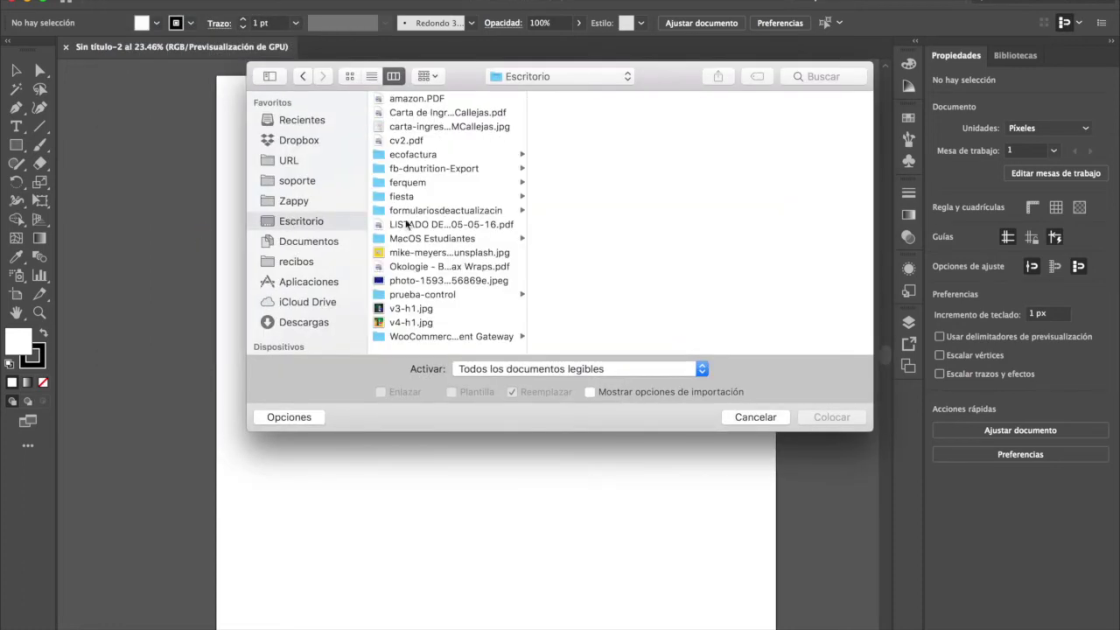
click(417, 294)
click(563, 102)
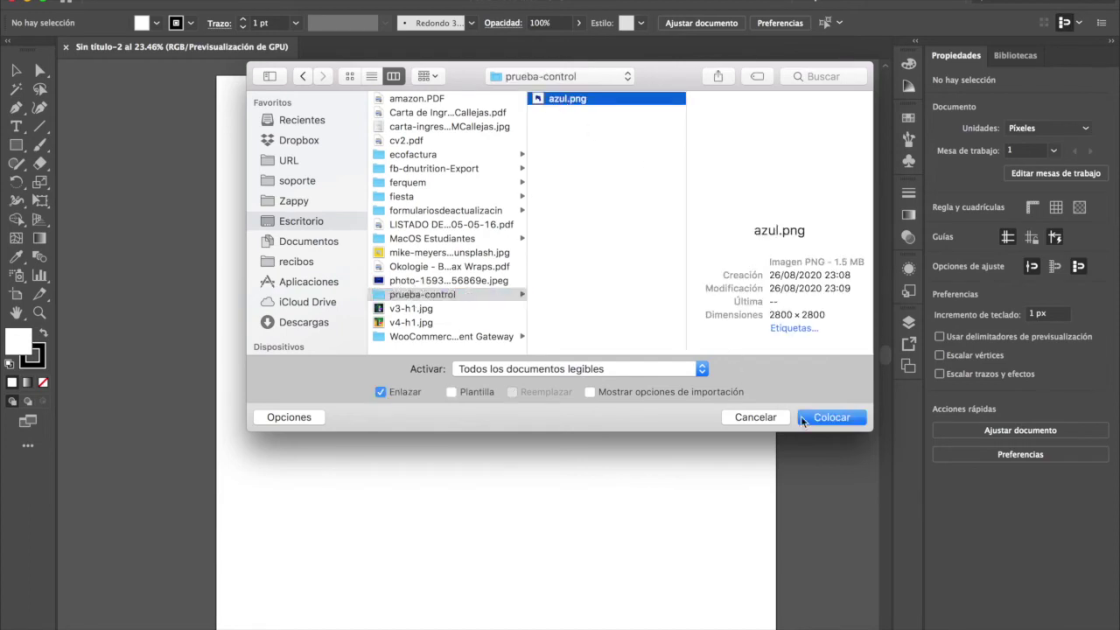
key(Return)
click(341, 236)
Step: Scale the placed controller image down to 2000 × 2000 px and position it to fill the artboard exactly
click(588, 450)
drag(589, 447, 476, 314)
drag(663, 409, 569, 340)
drag(507, 291, 546, 346)
drag(317, 176, 331, 217)
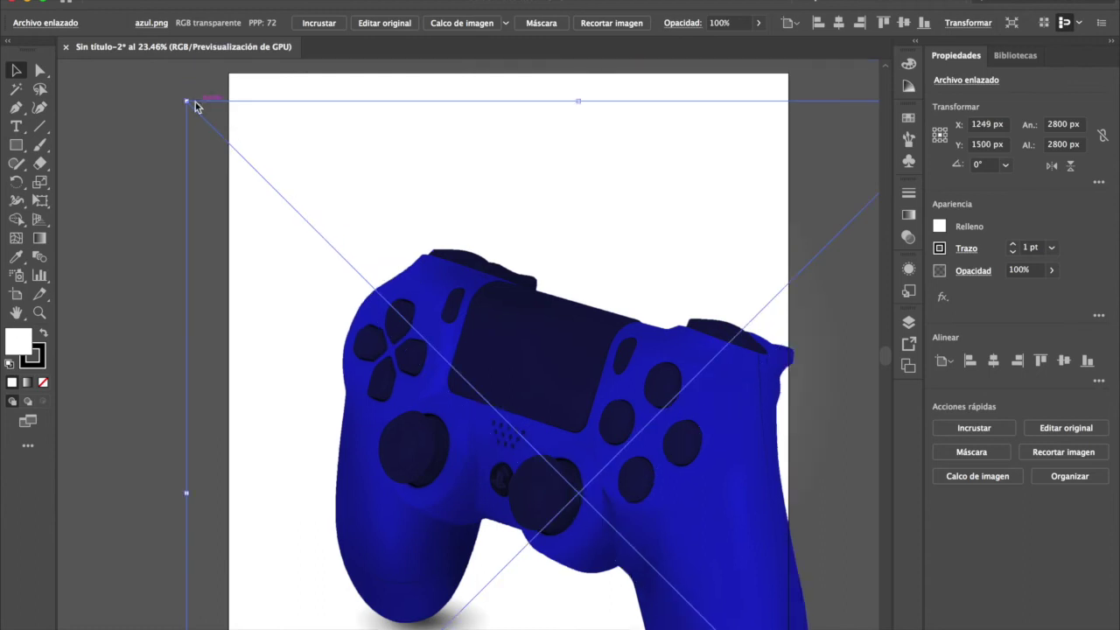
drag(188, 102, 311, 226)
drag(477, 324, 407, 195)
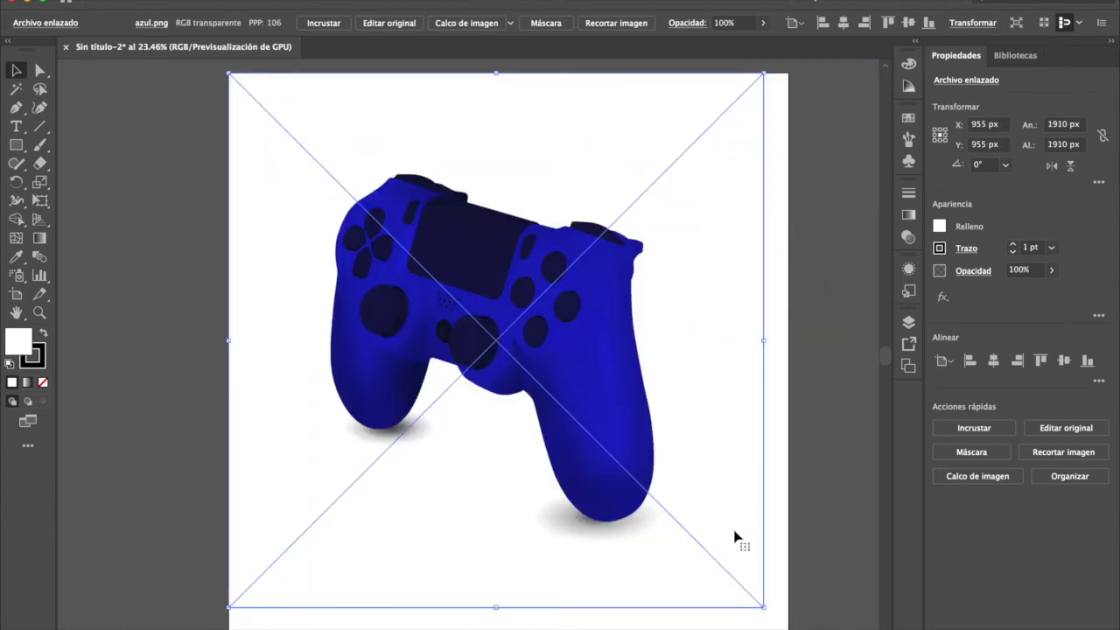
drag(764, 606, 779, 623)
drag(655, 417, 633, 412)
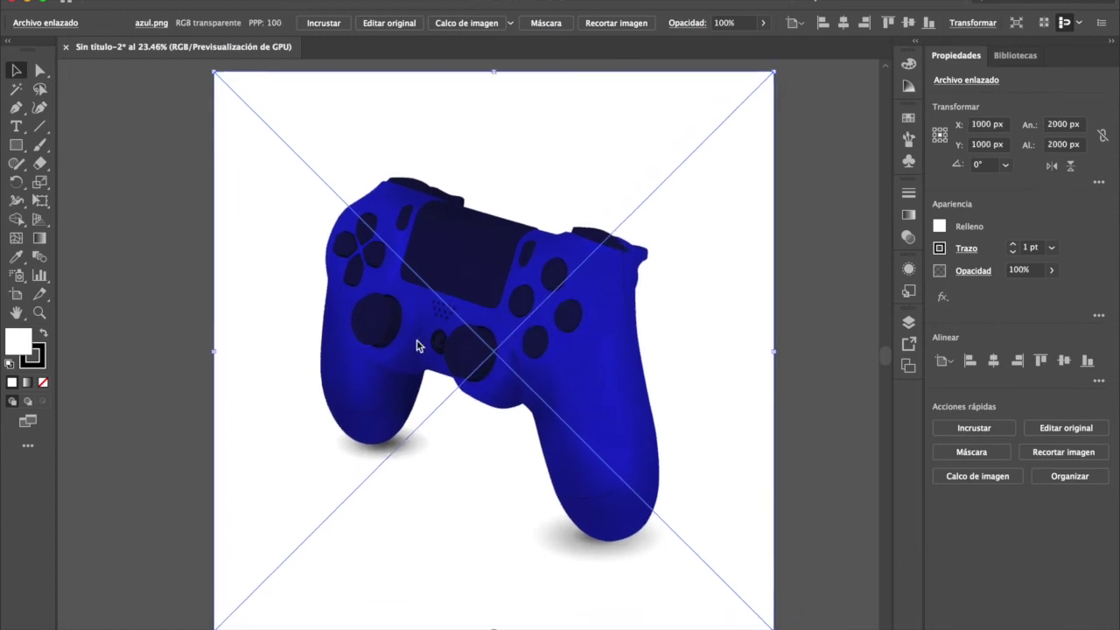
click(209, 272)
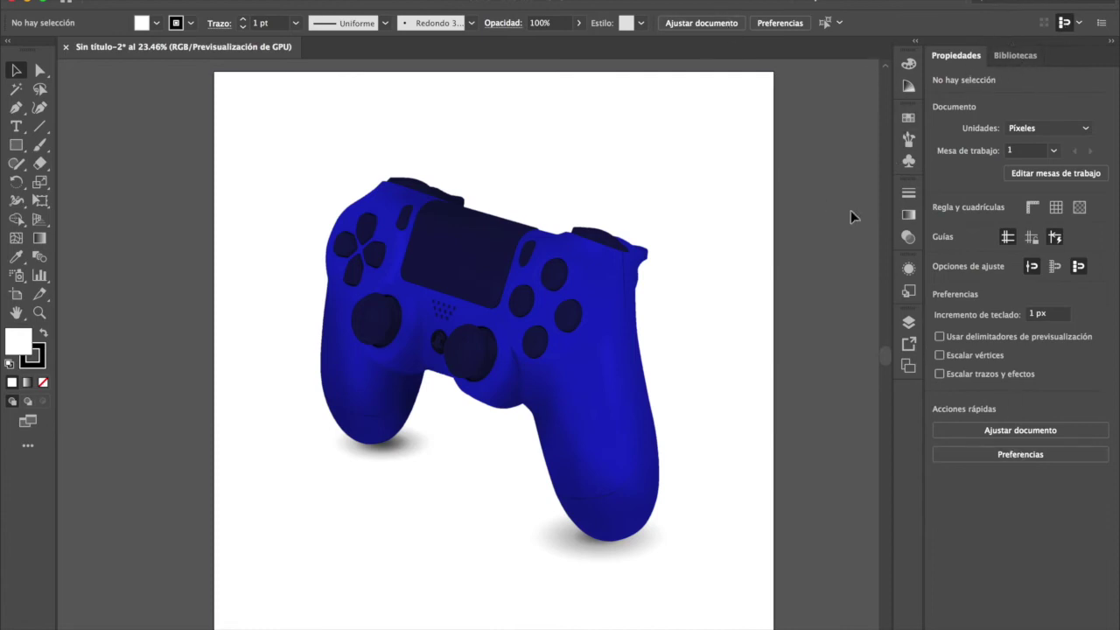
Step: Add a new layer and move it beneath the layer holding the controller image
click(1101, 26)
click(1023, 619)
click(908, 324)
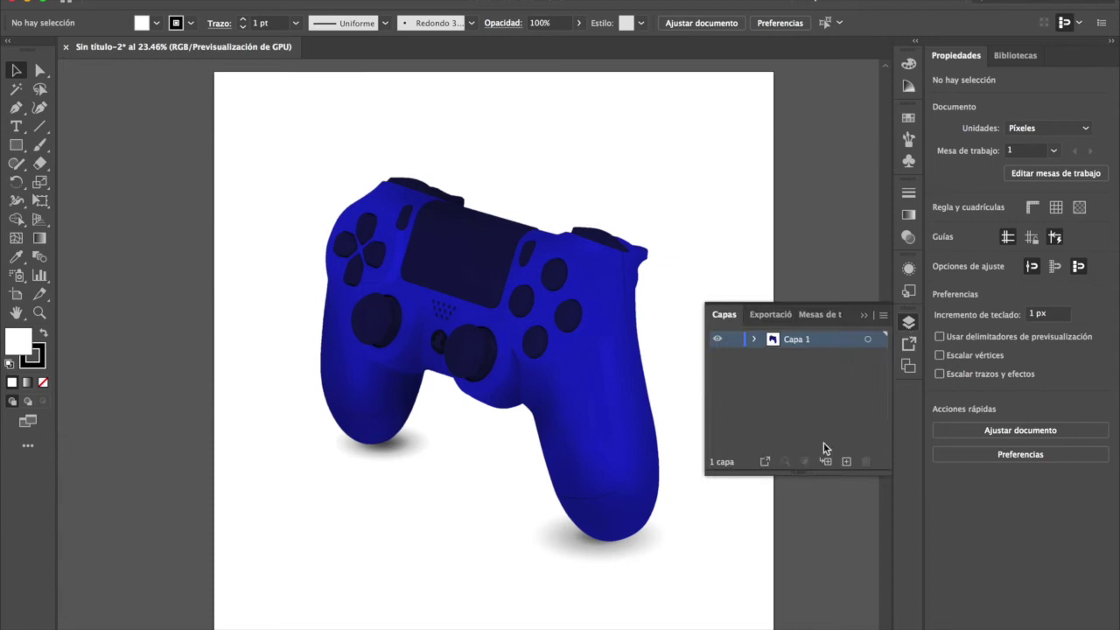
click(845, 460)
drag(811, 346, 813, 372)
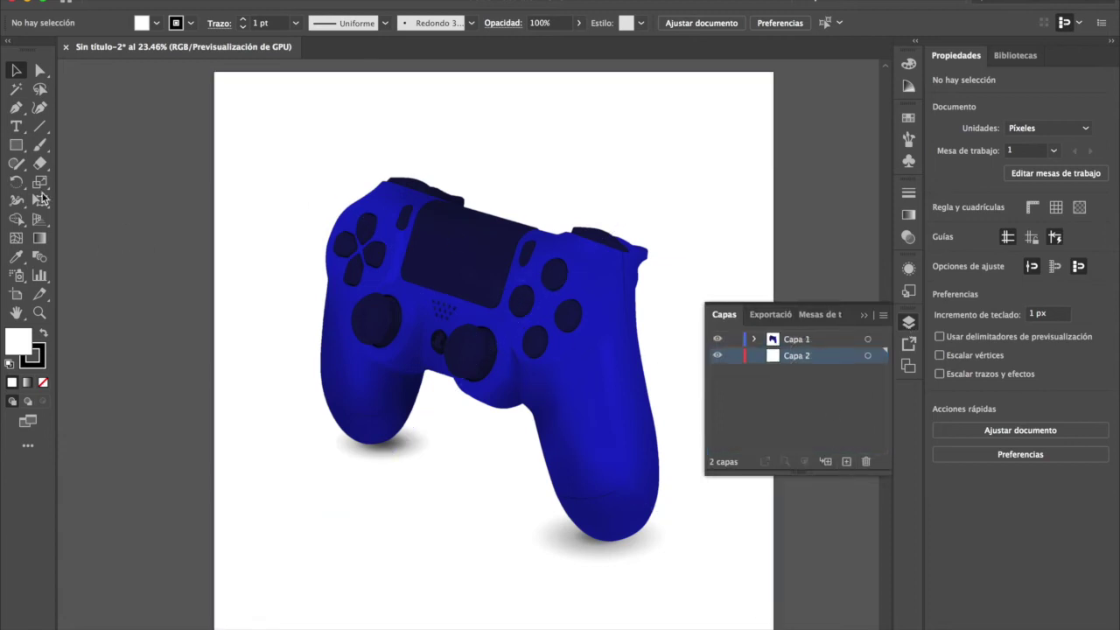
Step: Draw a rectangle about 2044 × 2045 px over the artboard on the new layer, with no stroke and a pure blue fill
click(16, 145)
drag(214, 67, 777, 513)
scroll(477, 253, up, 5)
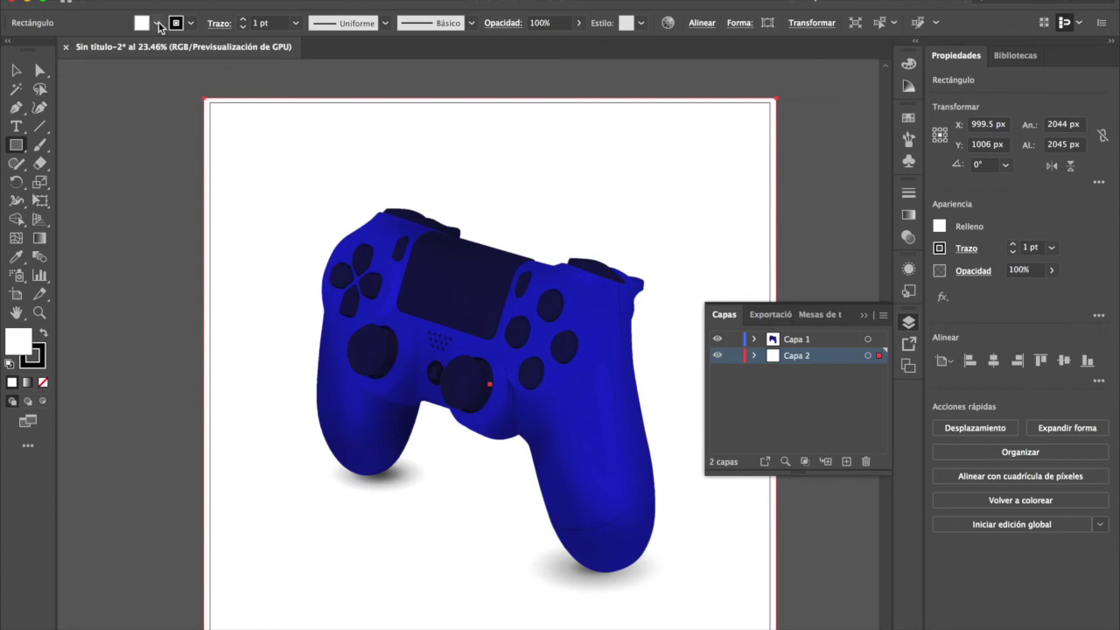
click(191, 22)
click(26, 50)
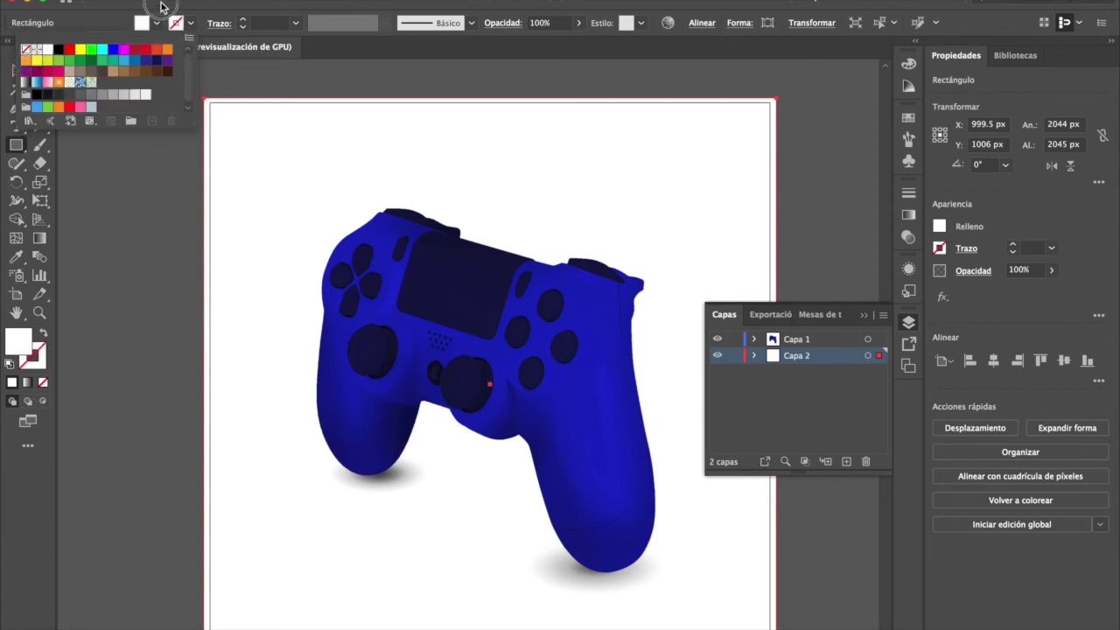
click(97, 49)
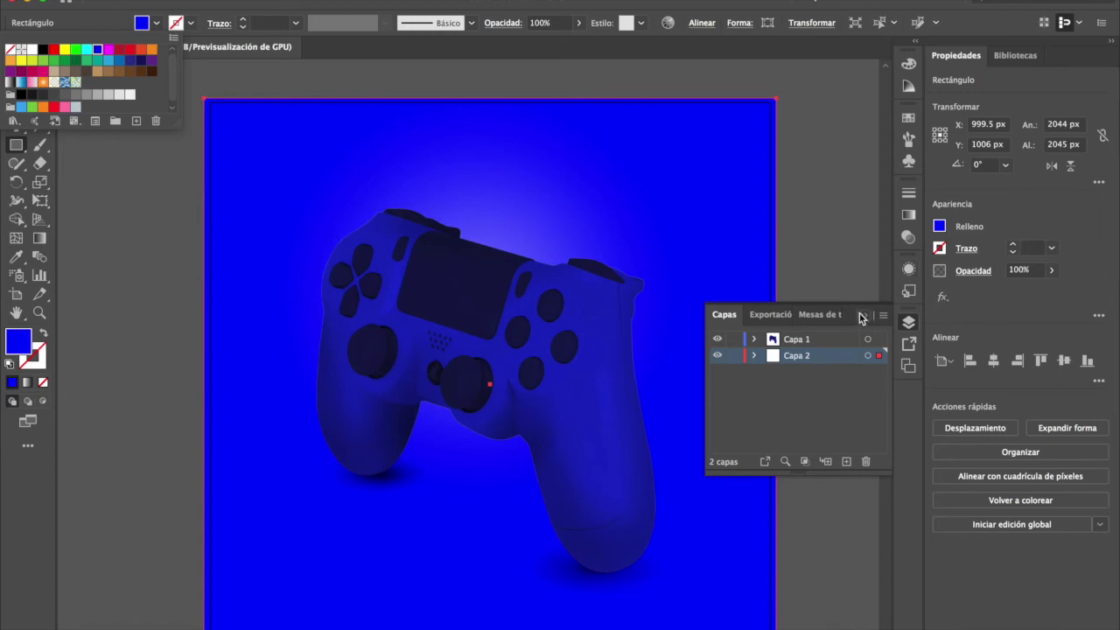
Step: Change the background rectangle's fill colour to the slightly lighter blue 0031FF
click(859, 314)
click(869, 318)
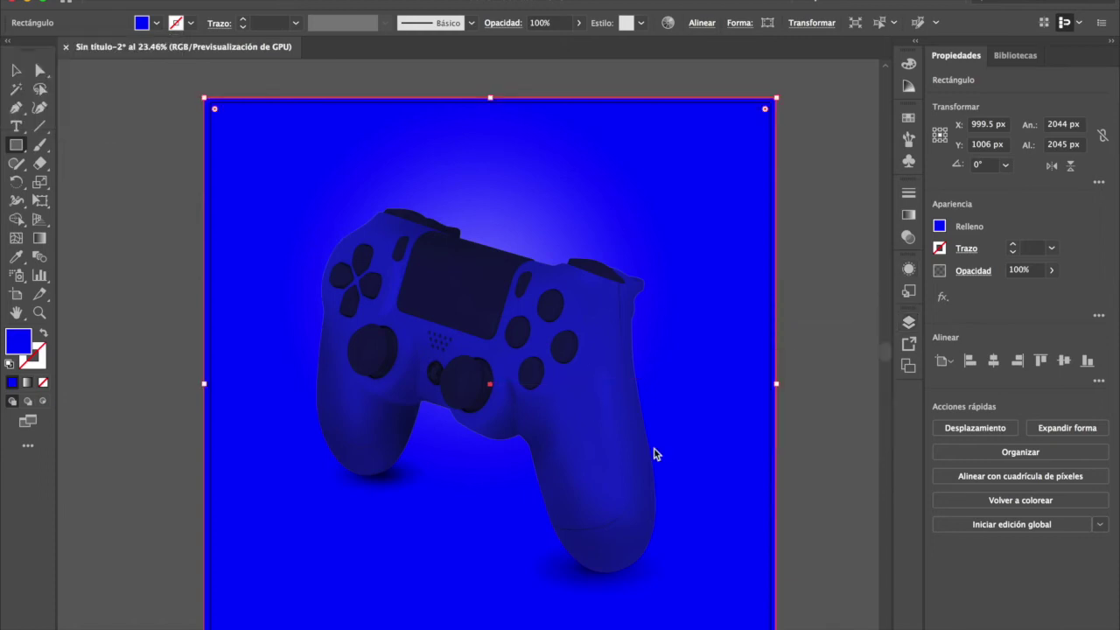
scroll(650, 395, down, 2)
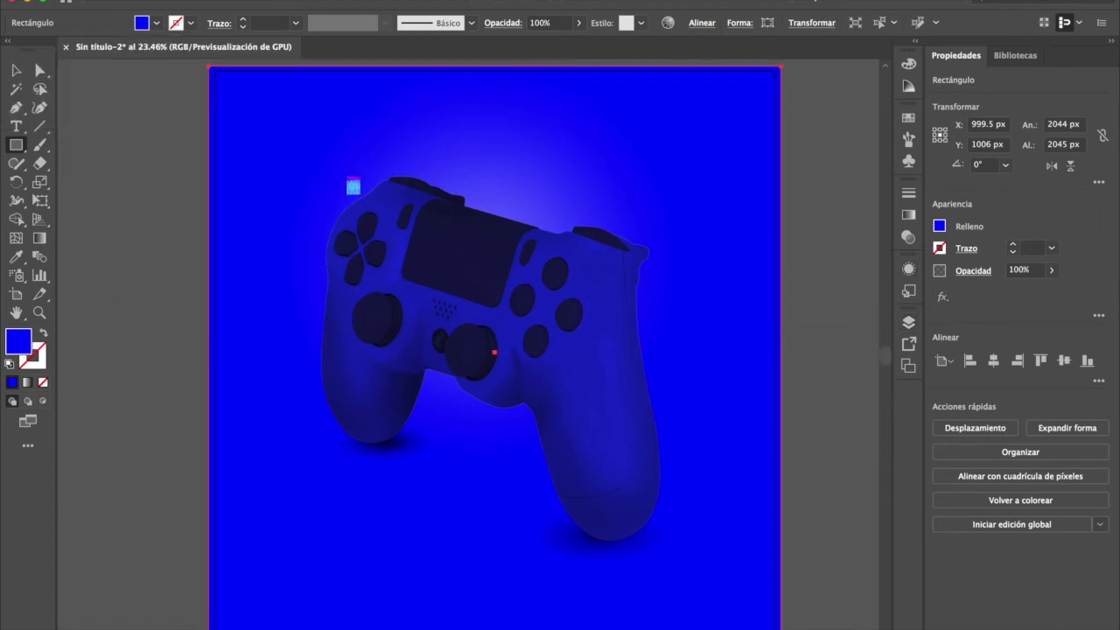
scroll(595, 254, right, 1)
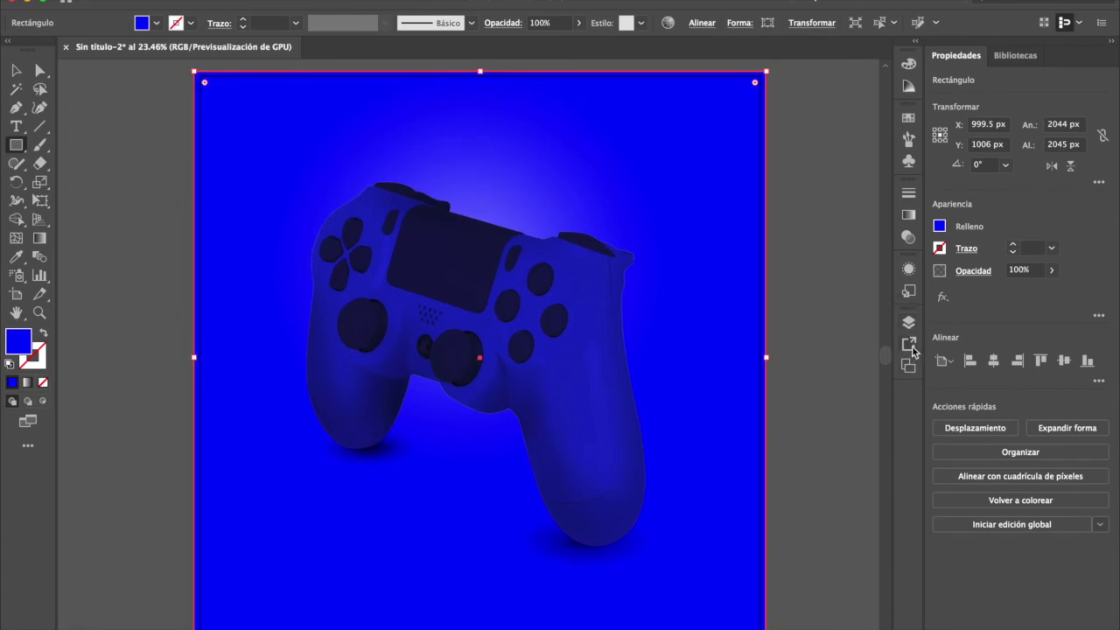
double_click(18, 344)
drag(493, 183, 699, 183)
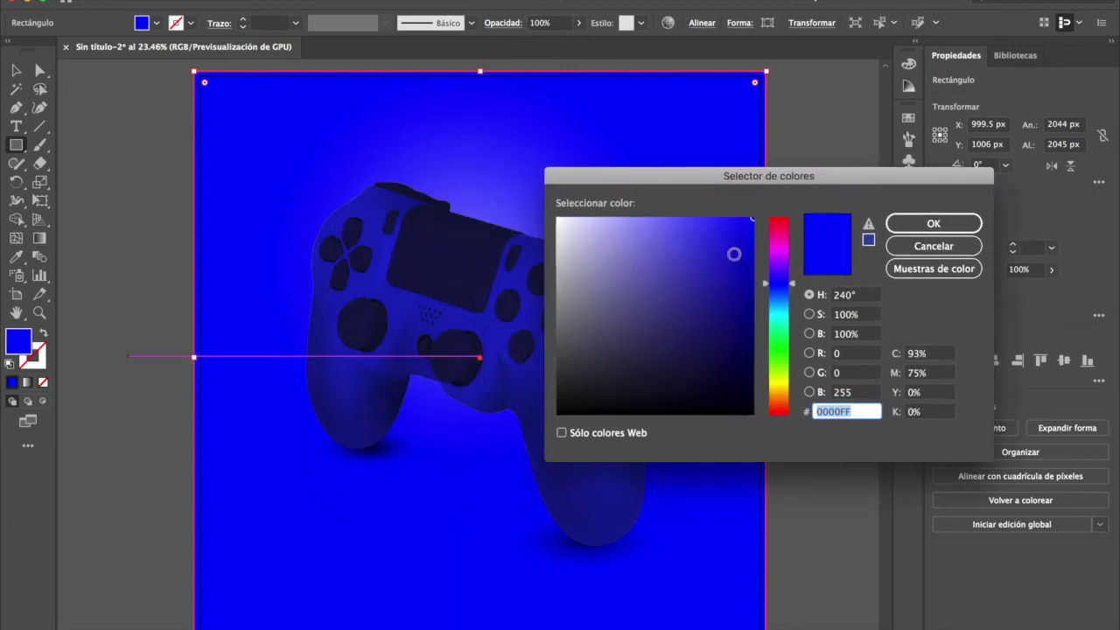
click(792, 291)
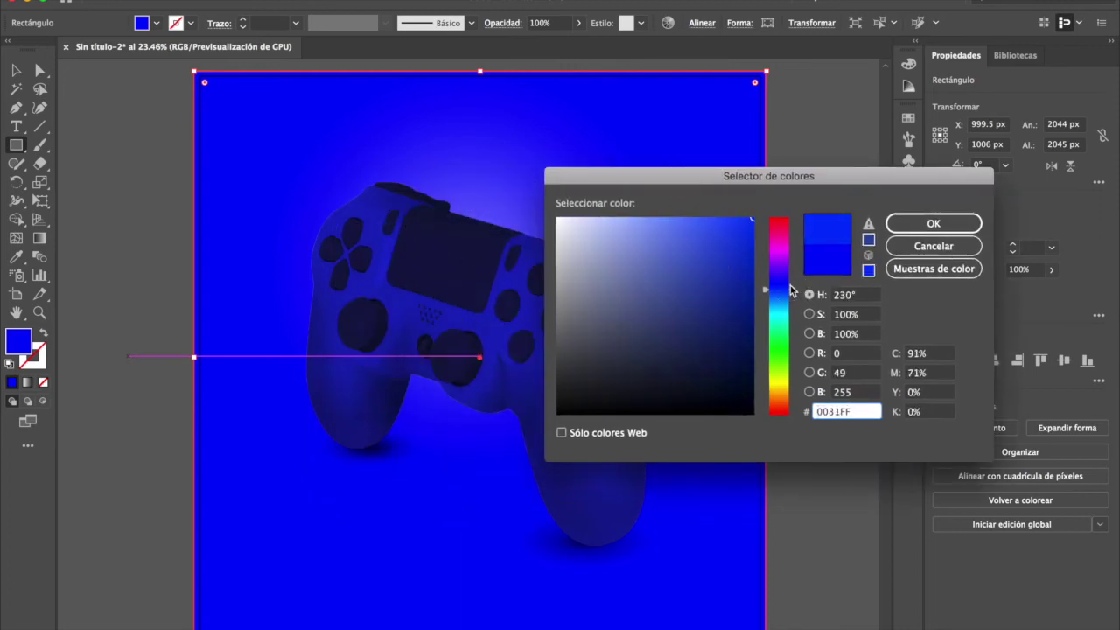
click(740, 234)
click(751, 219)
click(934, 223)
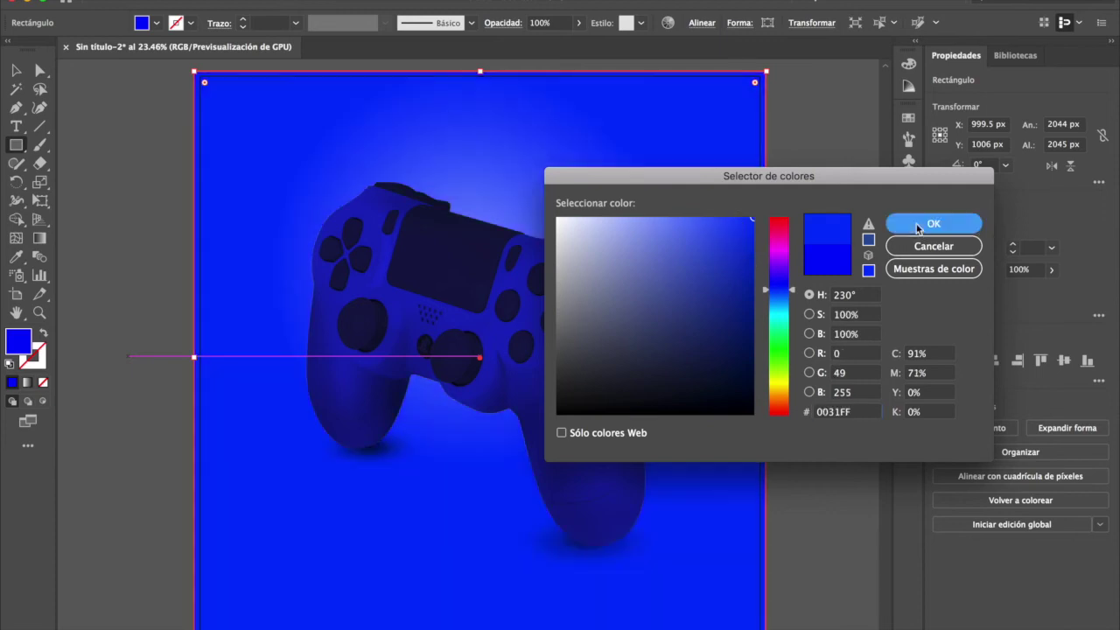
click(131, 245)
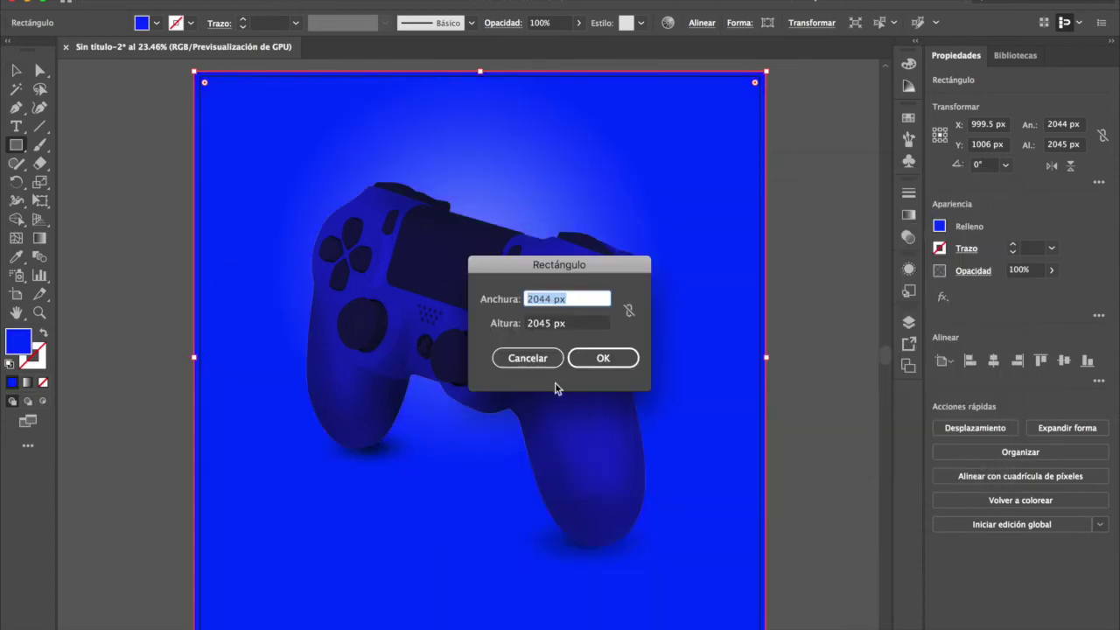
click(529, 360)
Step: Add a new layer between the controller and the background, and place the text "Este es un control" on it, scaled to about 141 pt
drag(536, 458, 517, 451)
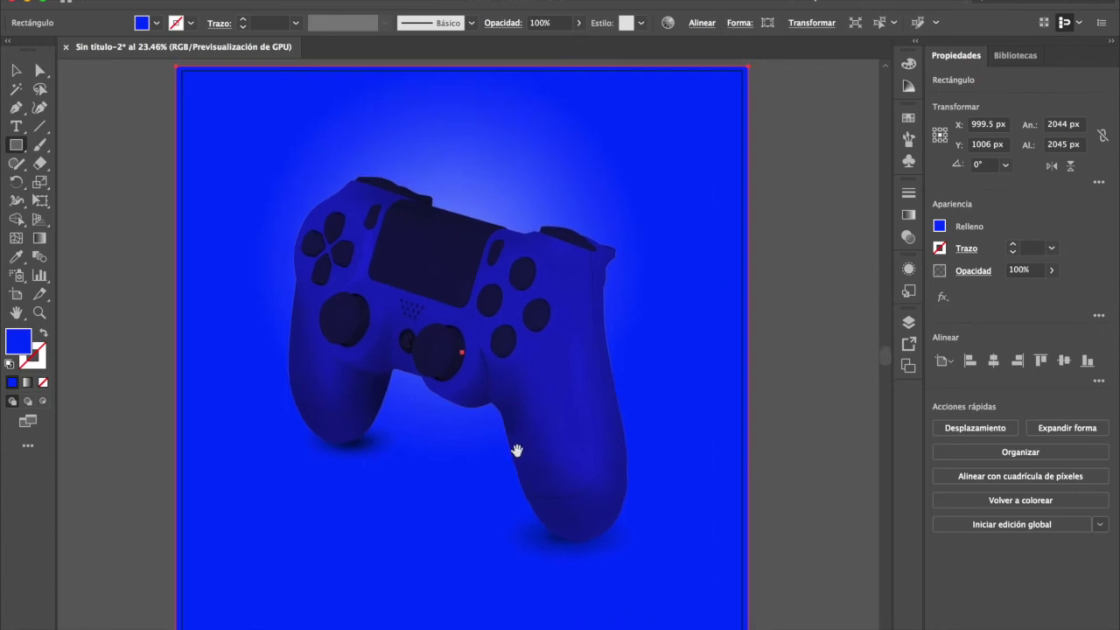
drag(546, 409, 552, 441)
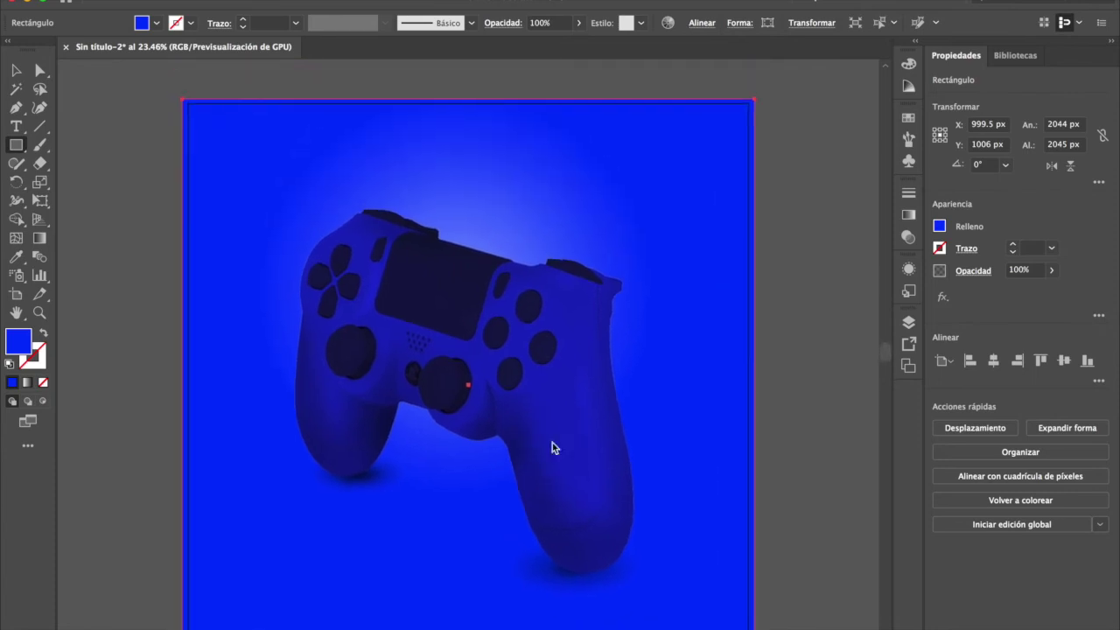
click(909, 325)
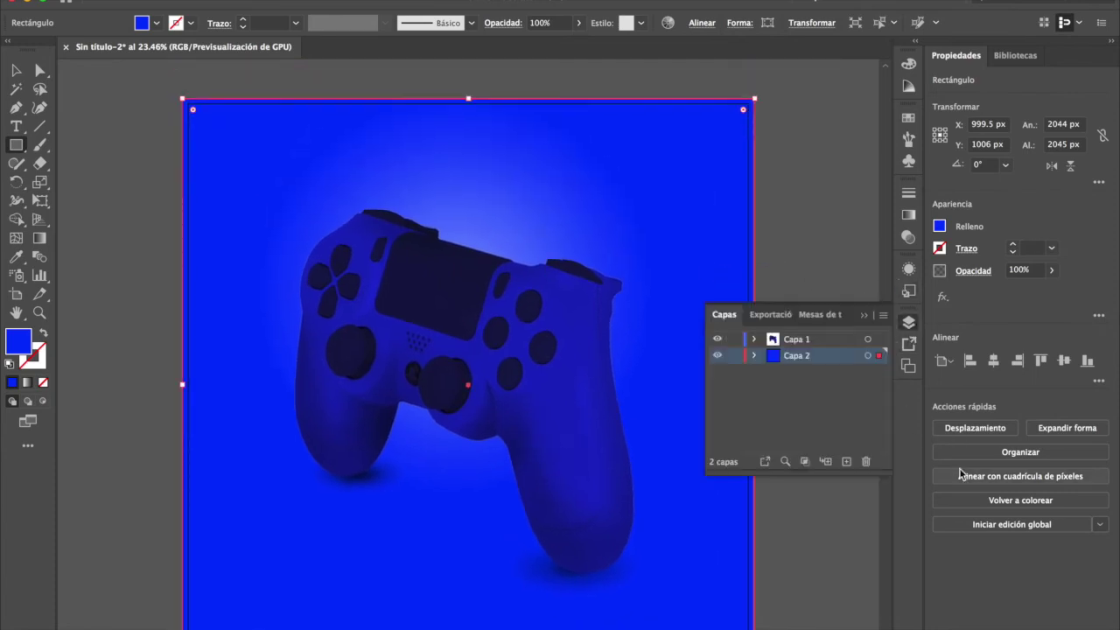
click(846, 461)
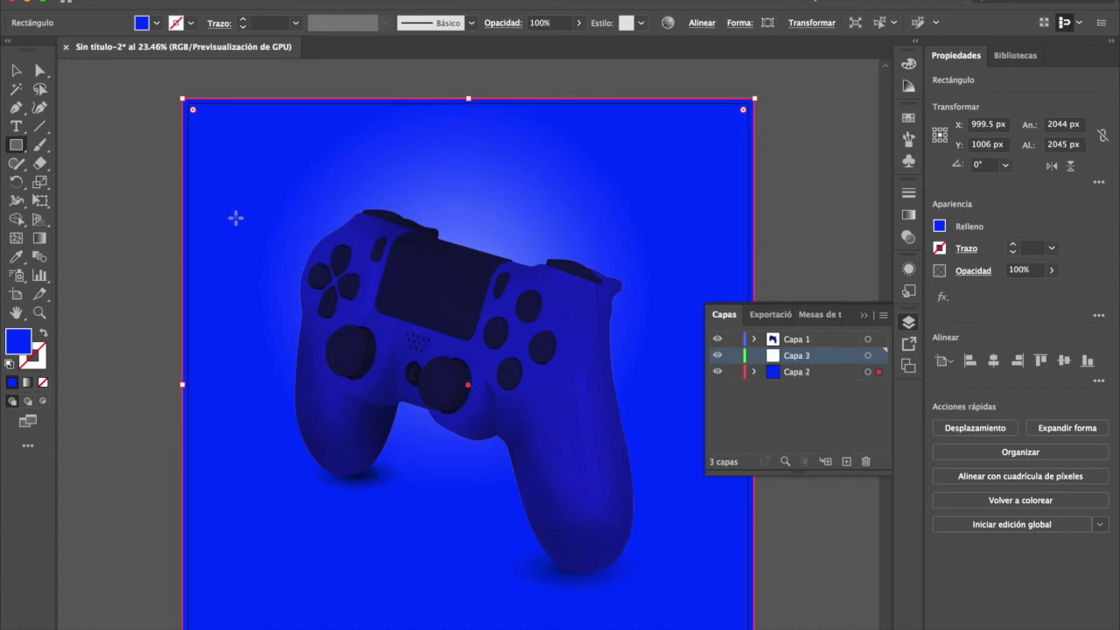
click(16, 126)
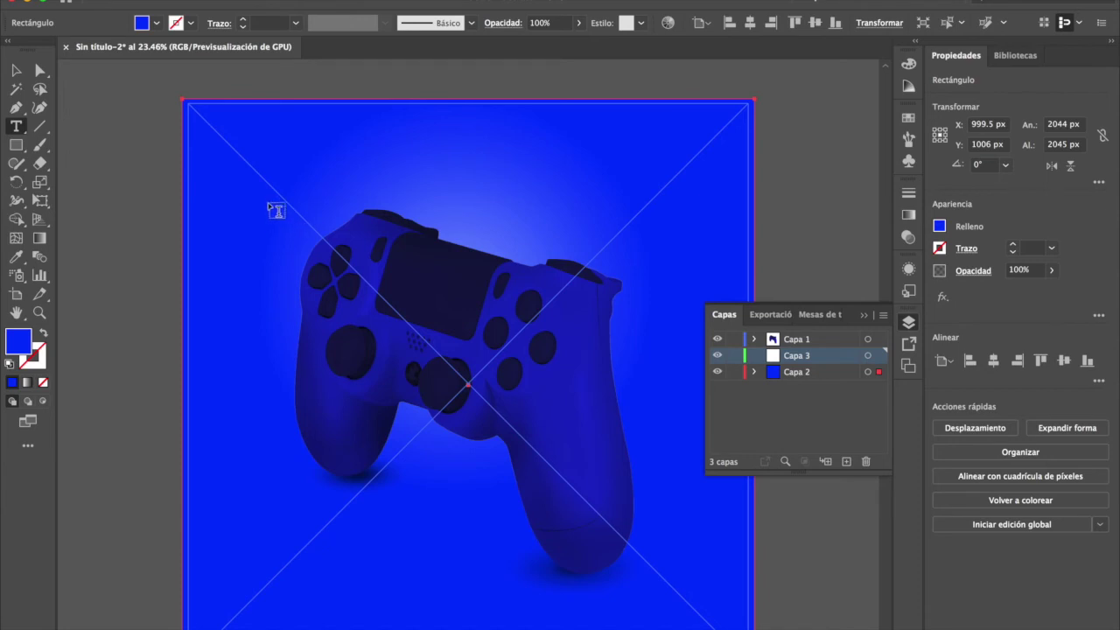
click(254, 207)
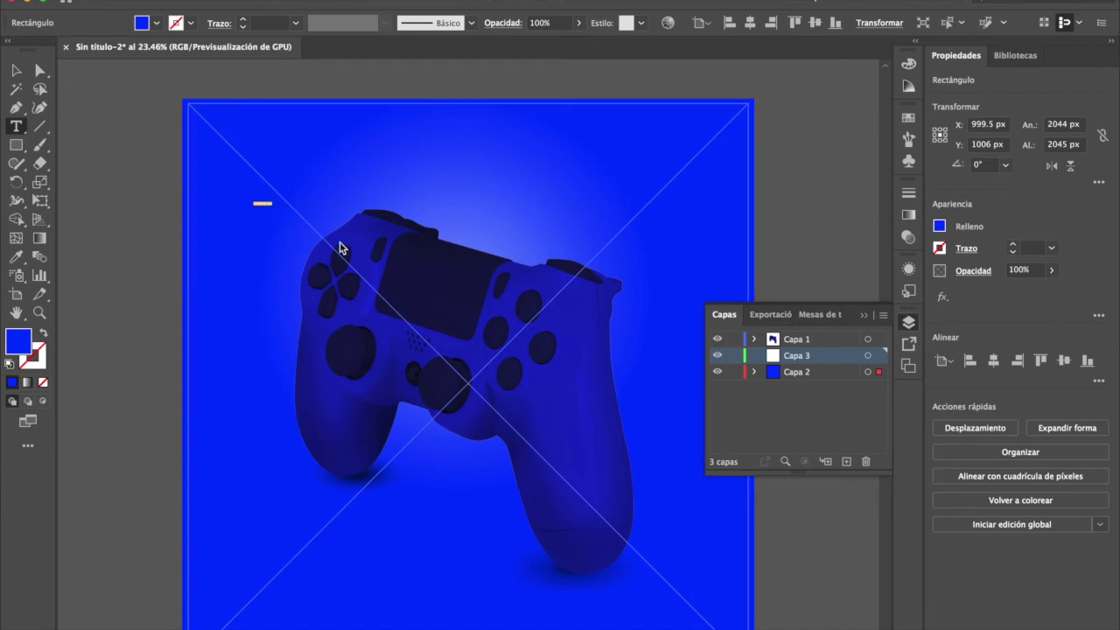
text(EXPERIEN)
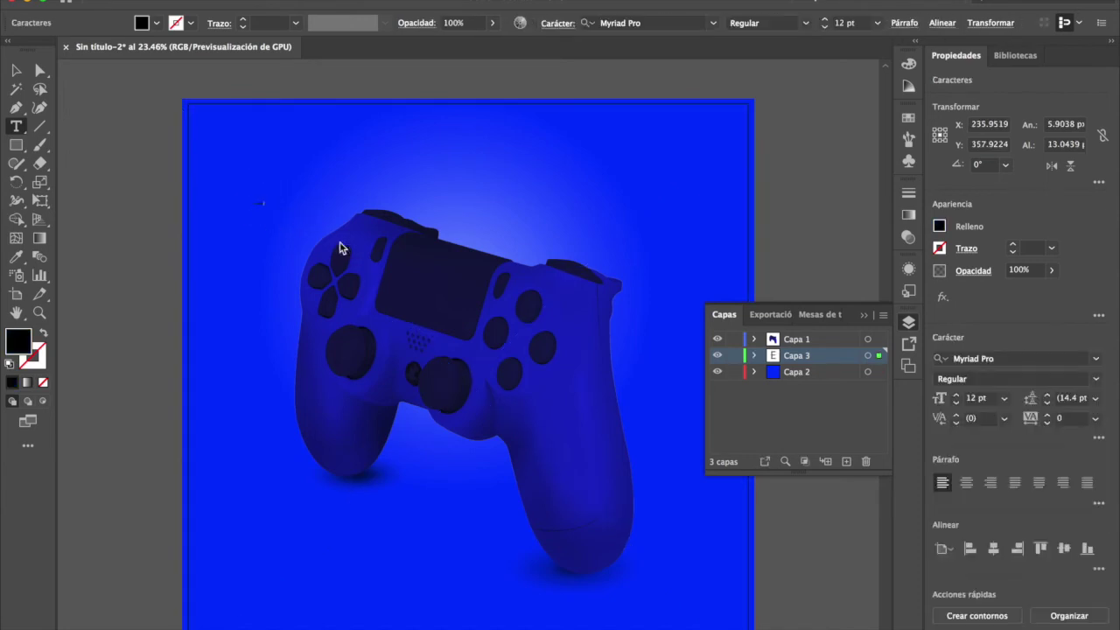
text(NTA LA)
key(Escape)
drag(280, 216, 555, 354)
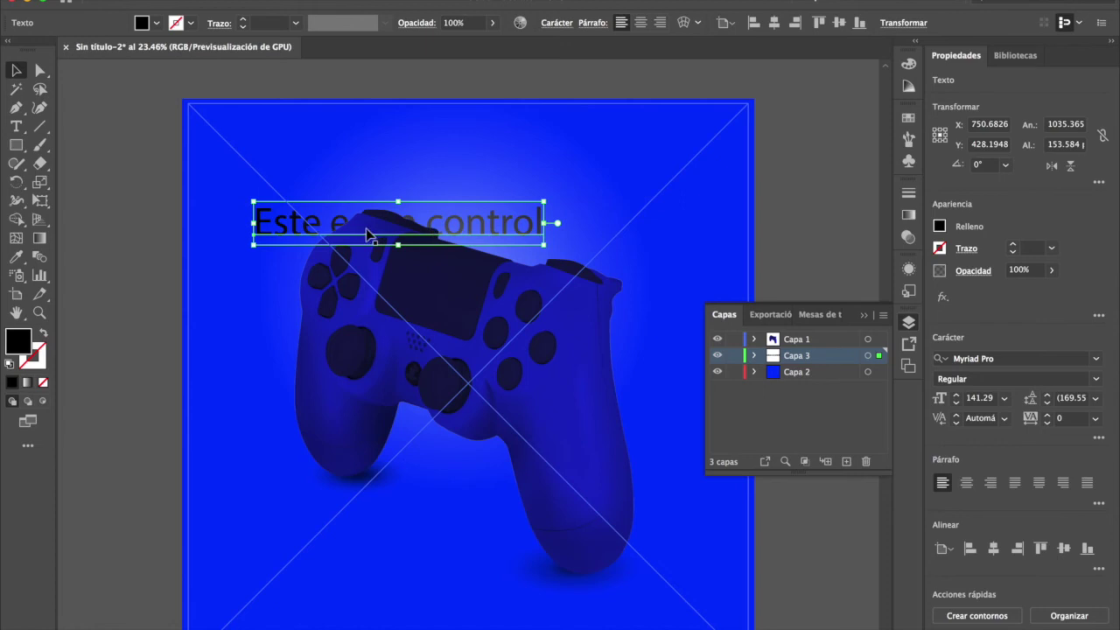
Step: Undo the accidental move of the controller image and lock its layer, Capa 1
drag(282, 226, 271, 206)
key(super+z)
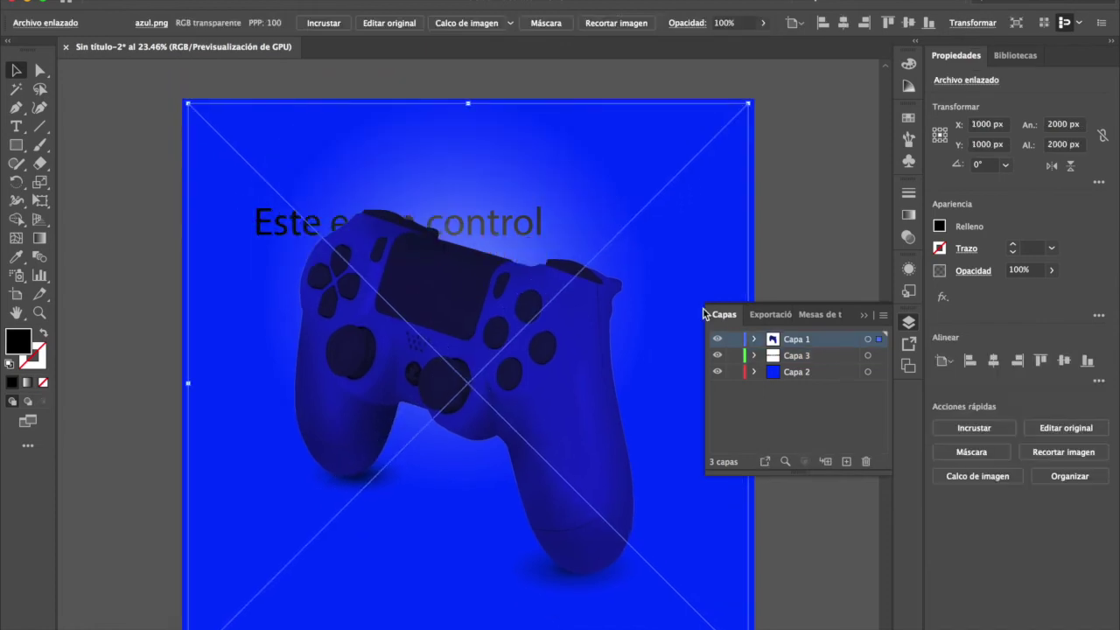
click(734, 339)
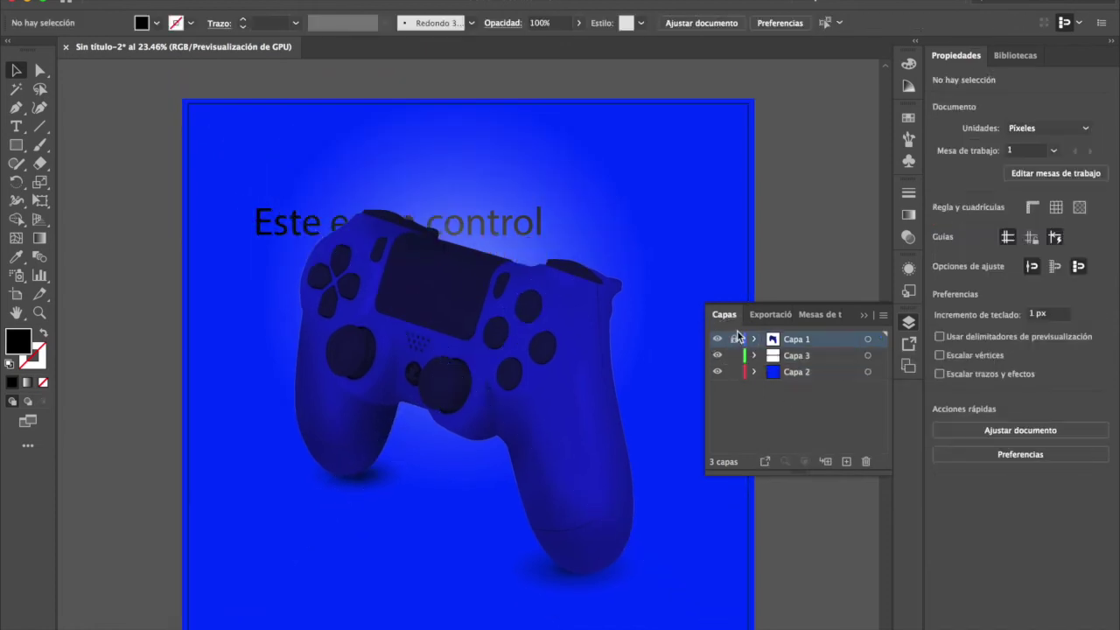
Step: On Capa 3, enlarge the text to about 1342 × 199 px and position its centre at about X 763, Y 364 px, partly behind the controller
click(806, 359)
drag(540, 236, 612, 262)
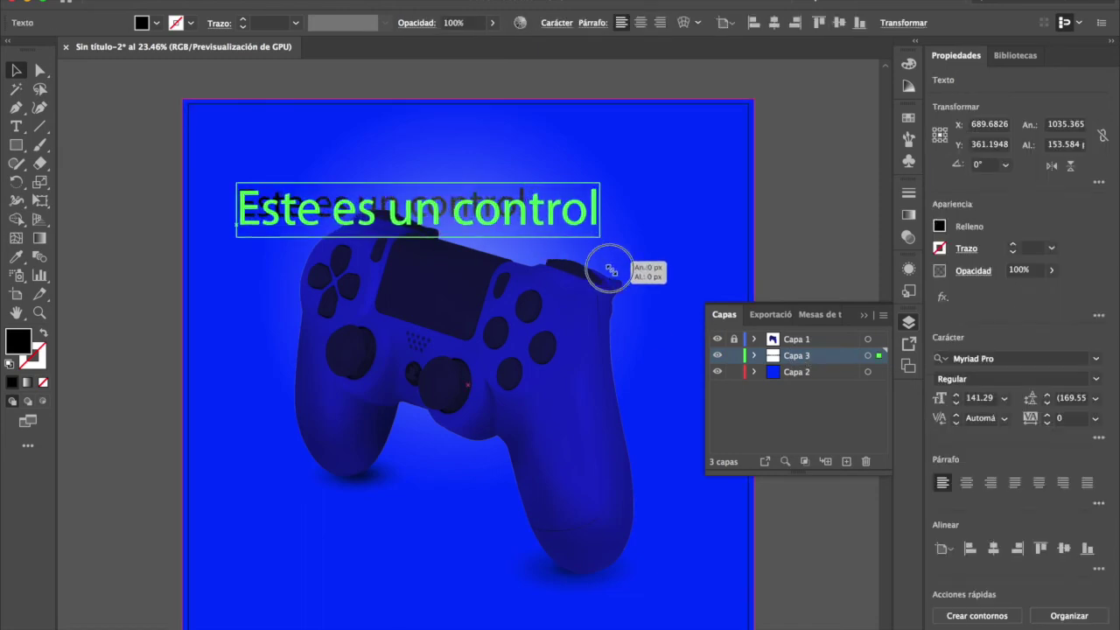
click(525, 214)
drag(523, 211, 523, 197)
key(shift+Left)
key(shift+Left)
key(shift+Left)
key(shift+Left)
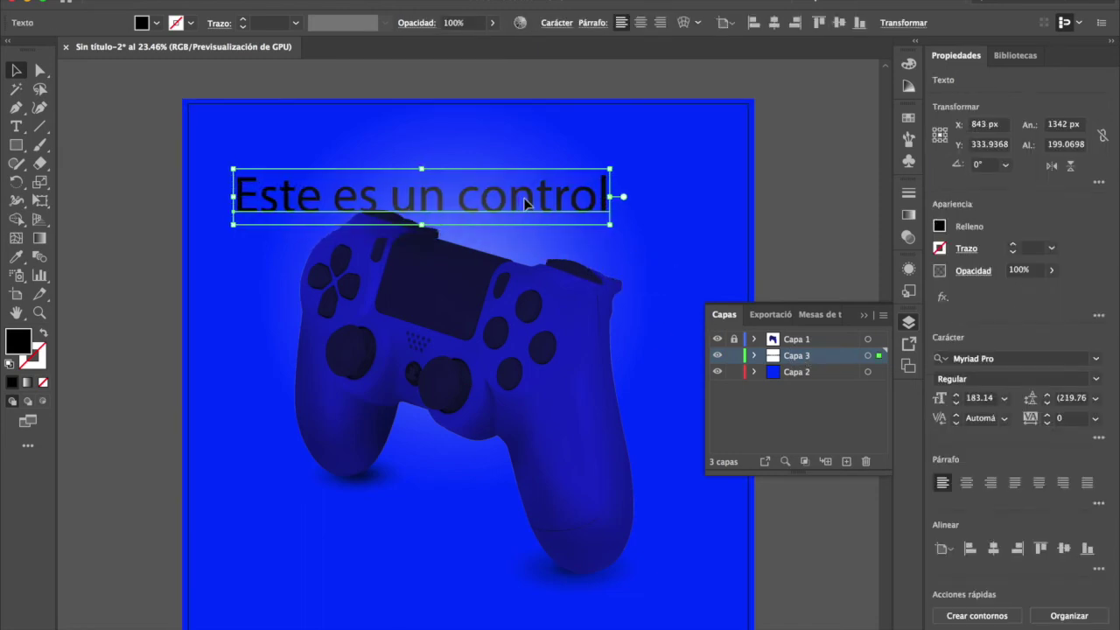
key(shift+Up)
key(shift+Up)
key(shift+Down)
key(shift+Down)
key(shift+Down)
key(shift+Down)
key(shift+Down)
key(shift+Left)
key(shift+Left)
key(shift+Left)
key(shift+Left)
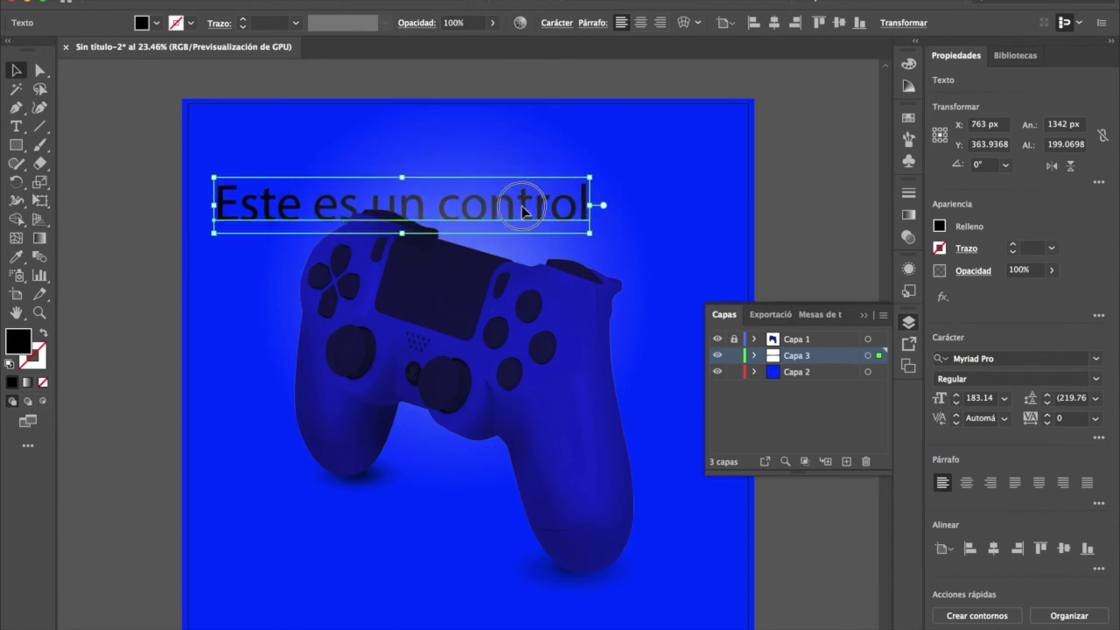
Step: Fill the text "Este es un control" with white
triple_click(520, 210)
click(14, 74)
click(14, 74)
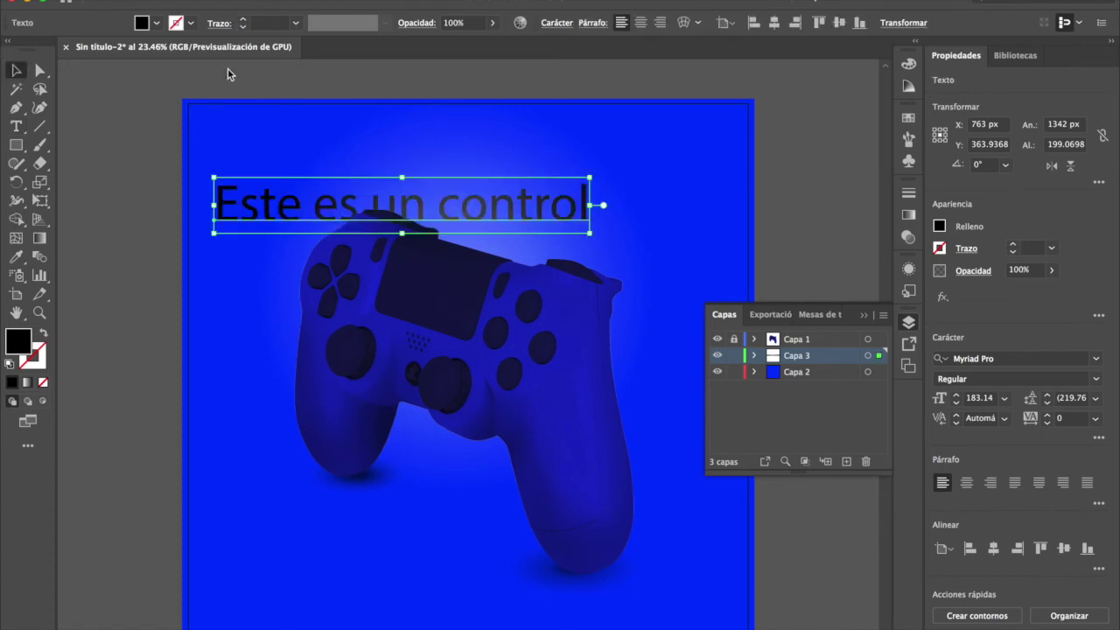
click(158, 27)
click(32, 50)
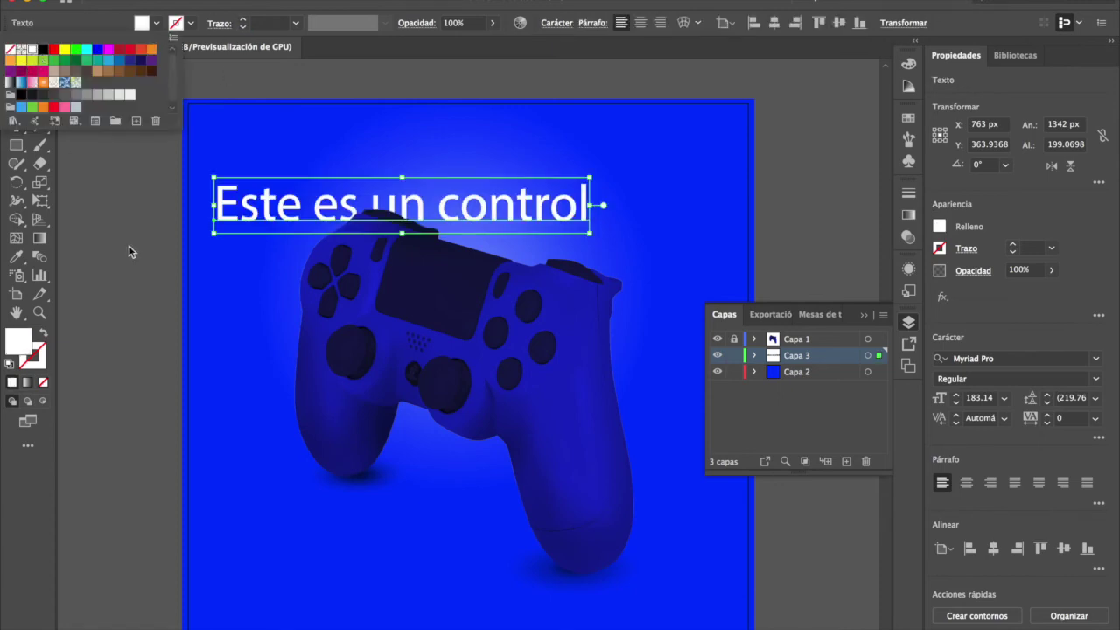
Step: Set the font of the whole text to Montserrat Bold
triple_click(578, 217)
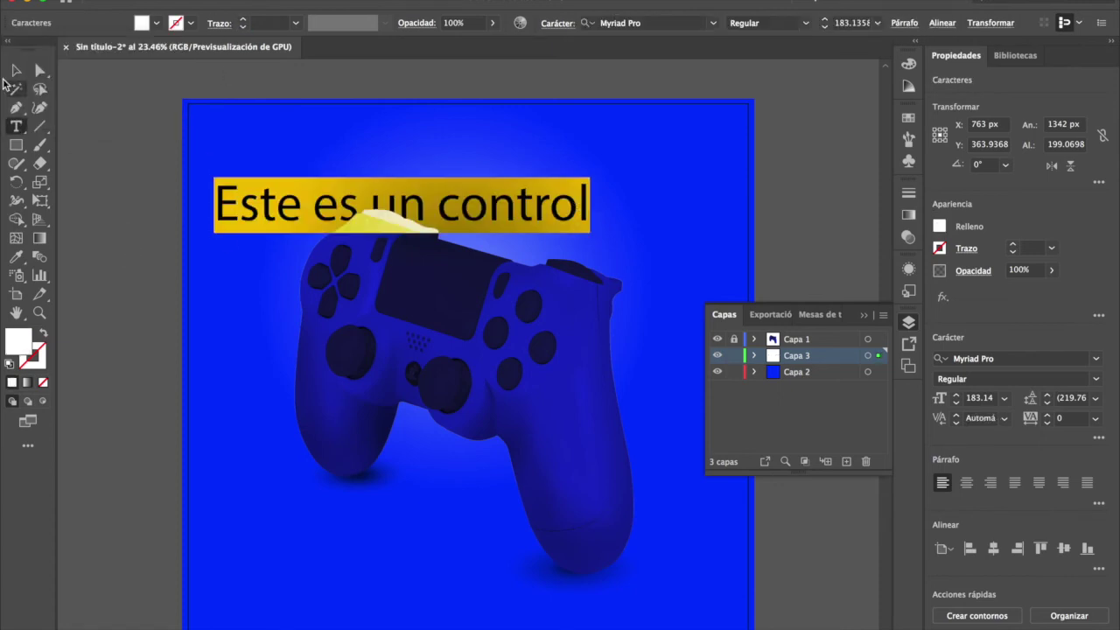
click(15, 70)
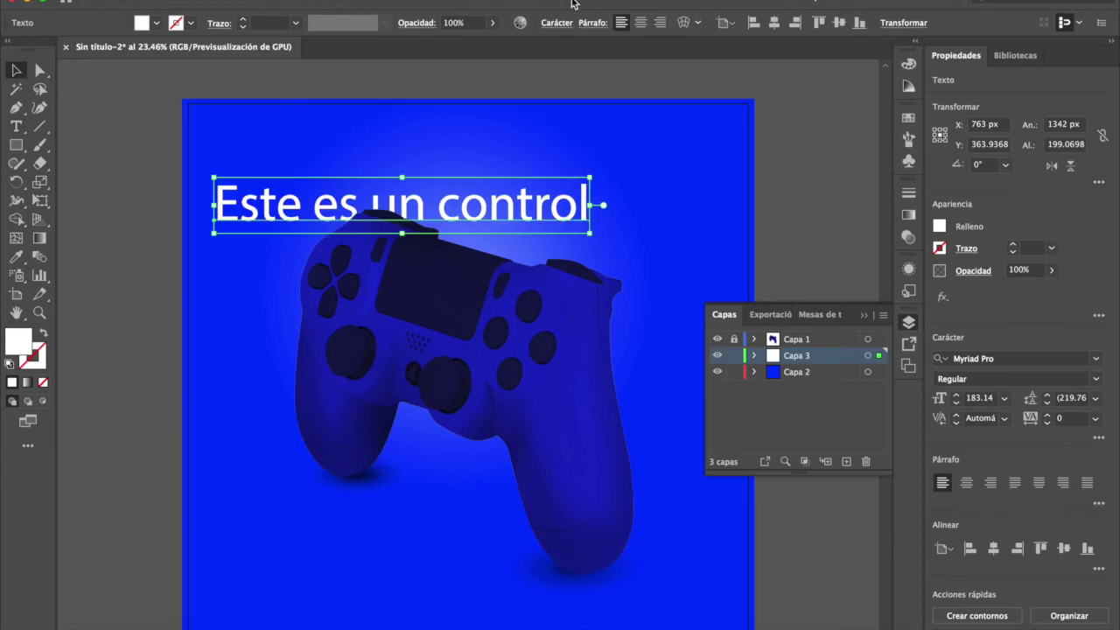
triple_click(281, 219)
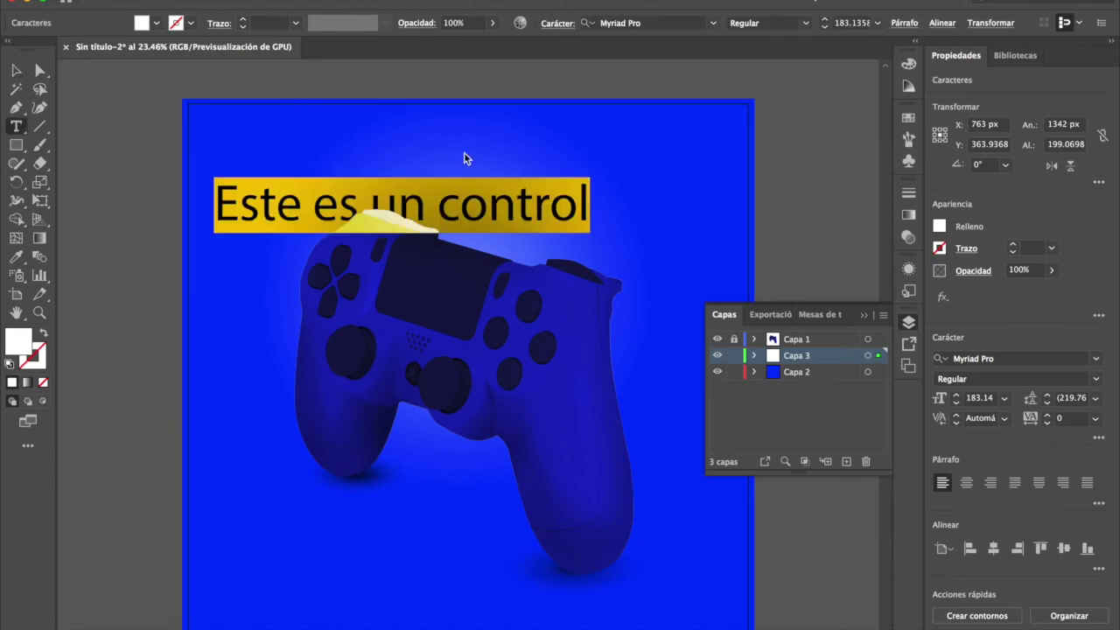
click(645, 23)
text(monts)
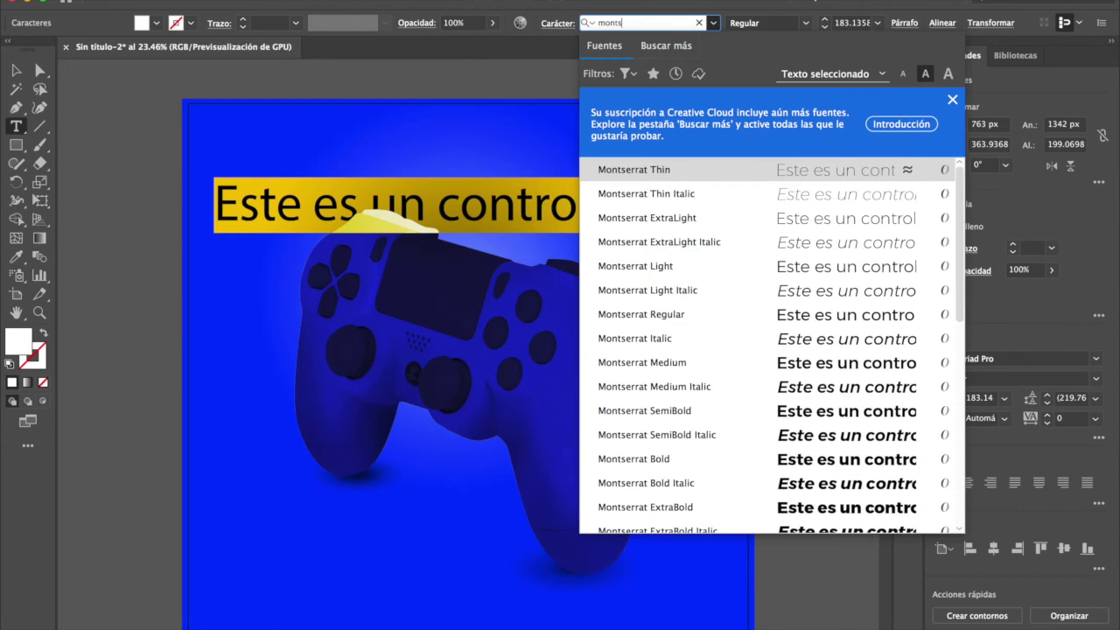
click(664, 461)
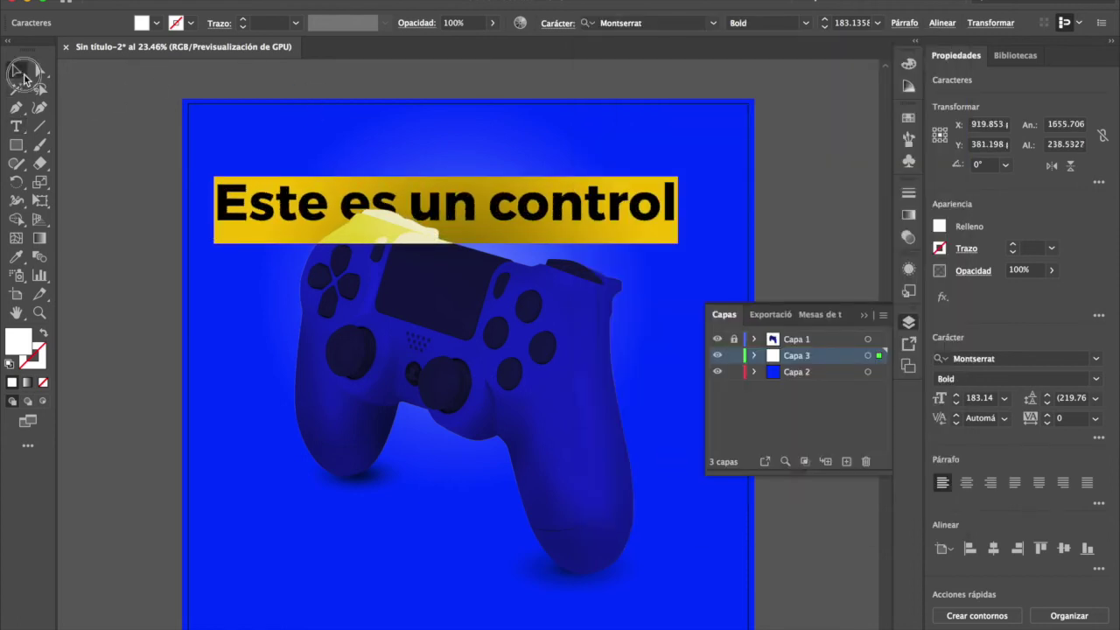
click(17, 71)
Step: Raise the text 20 px and scale it down to about 1430 × 206 px, keeping it partly behind the controller's upper edge
key(shift+Up)
key(shift+Up)
key(shift+Up)
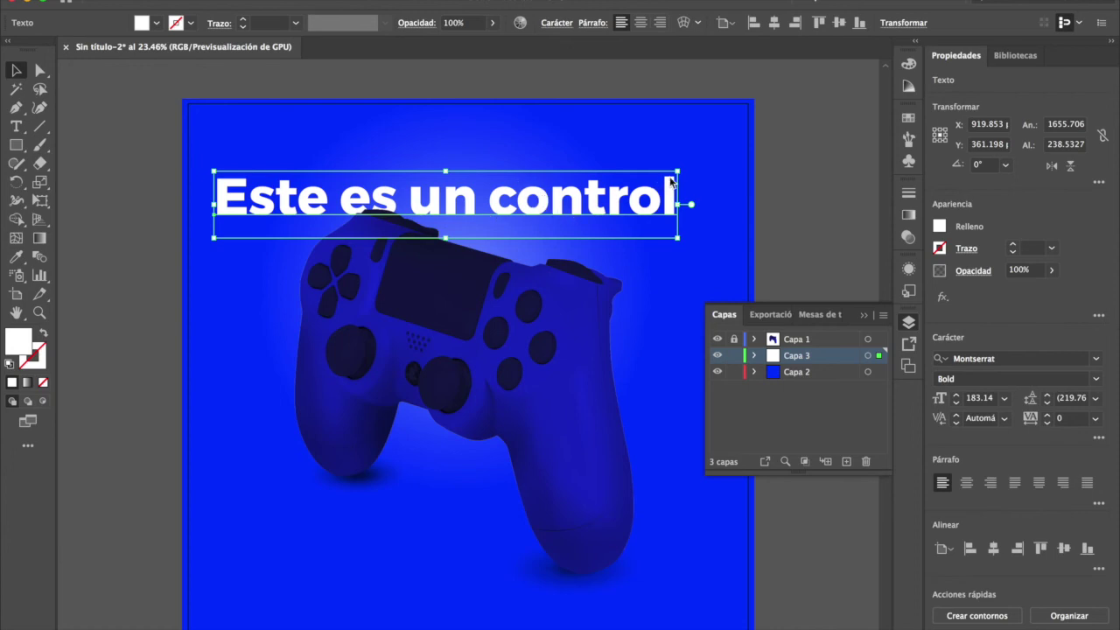
drag(677, 242, 577, 221)
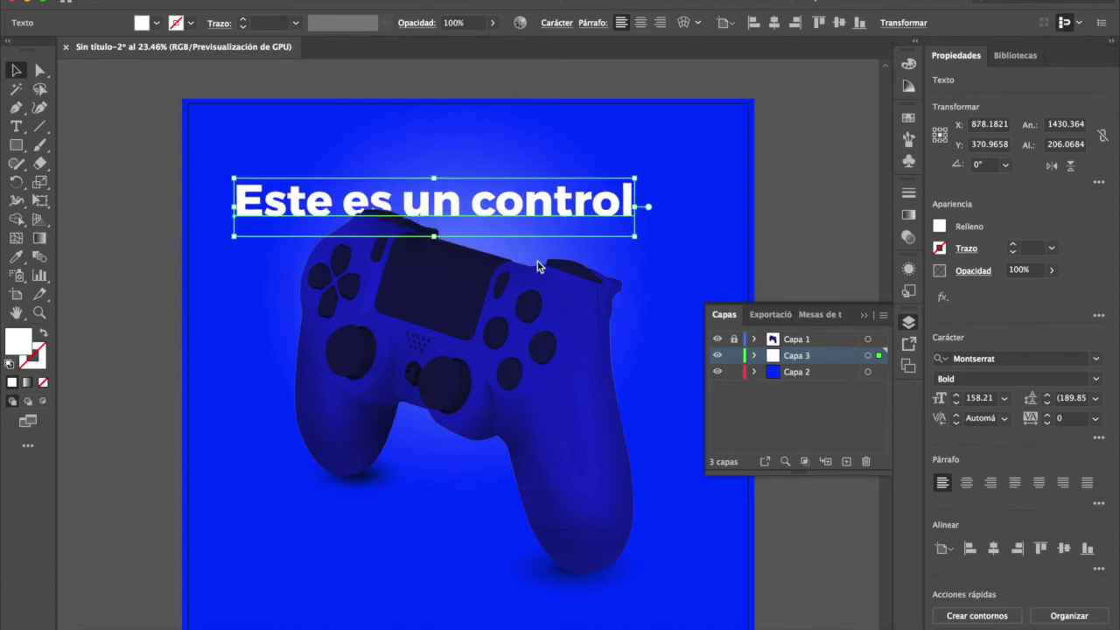
click(158, 318)
Step: Collapse the layer list and shift the text about 10 px left and slightly upward
click(452, 383)
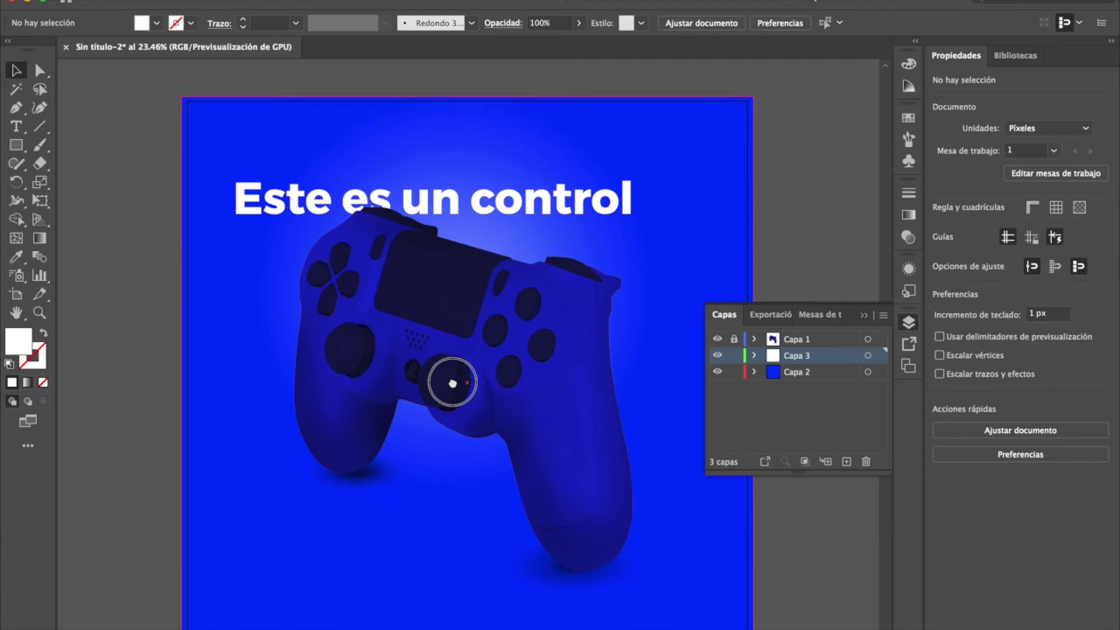
drag(453, 384, 437, 352)
click(863, 315)
drag(441, 204, 448, 230)
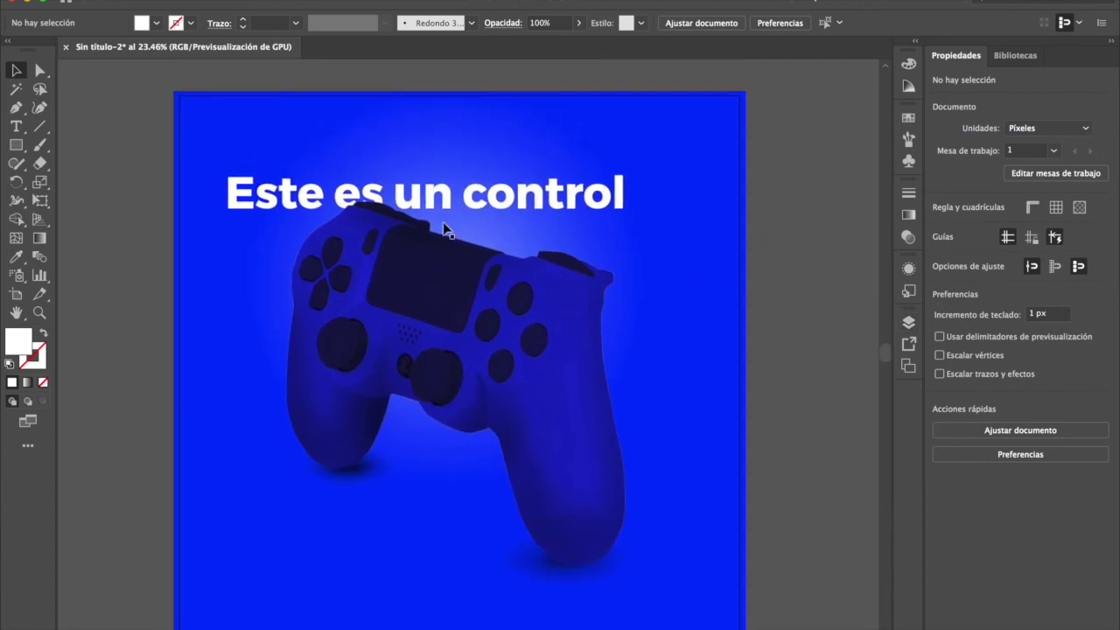
drag(476, 442, 505, 385)
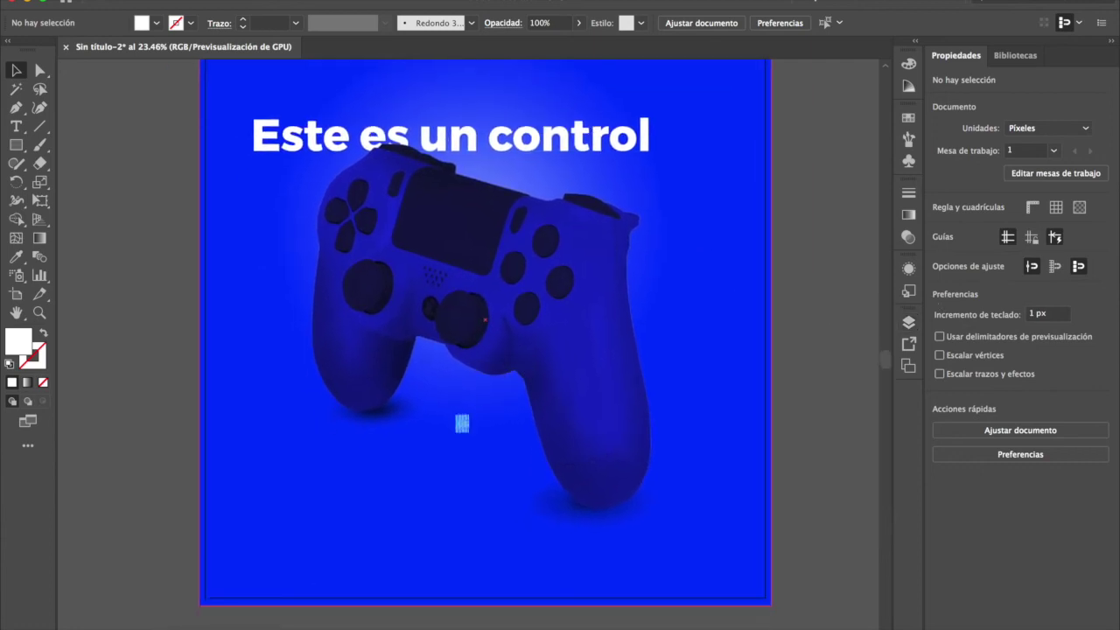
scroll(473, 411, up, 2)
click(321, 200)
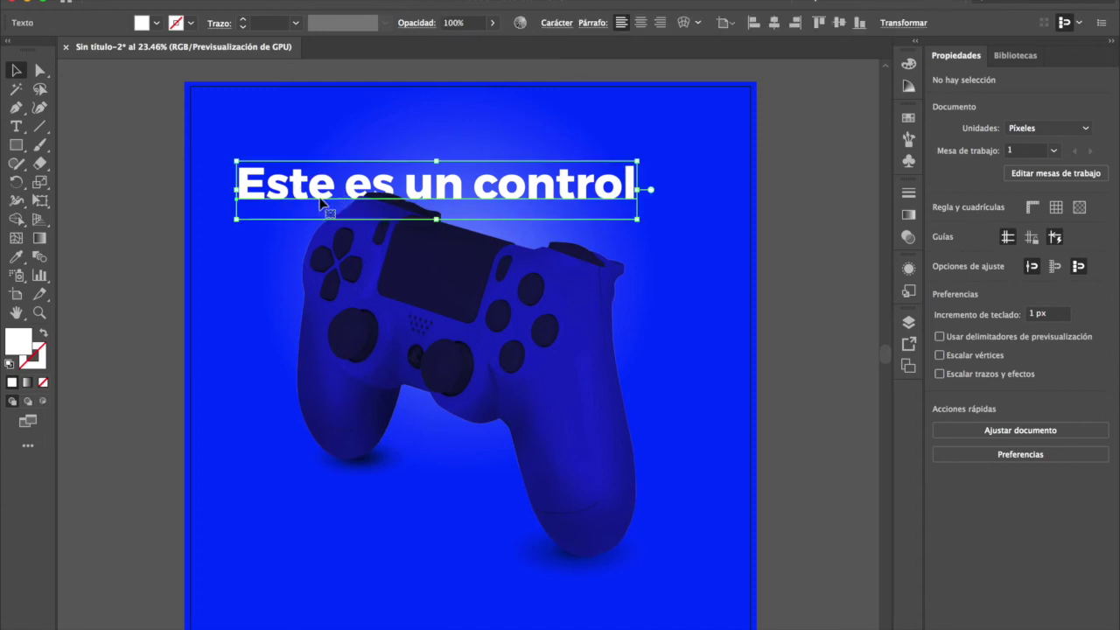
drag(321, 201, 318, 200)
click(160, 210)
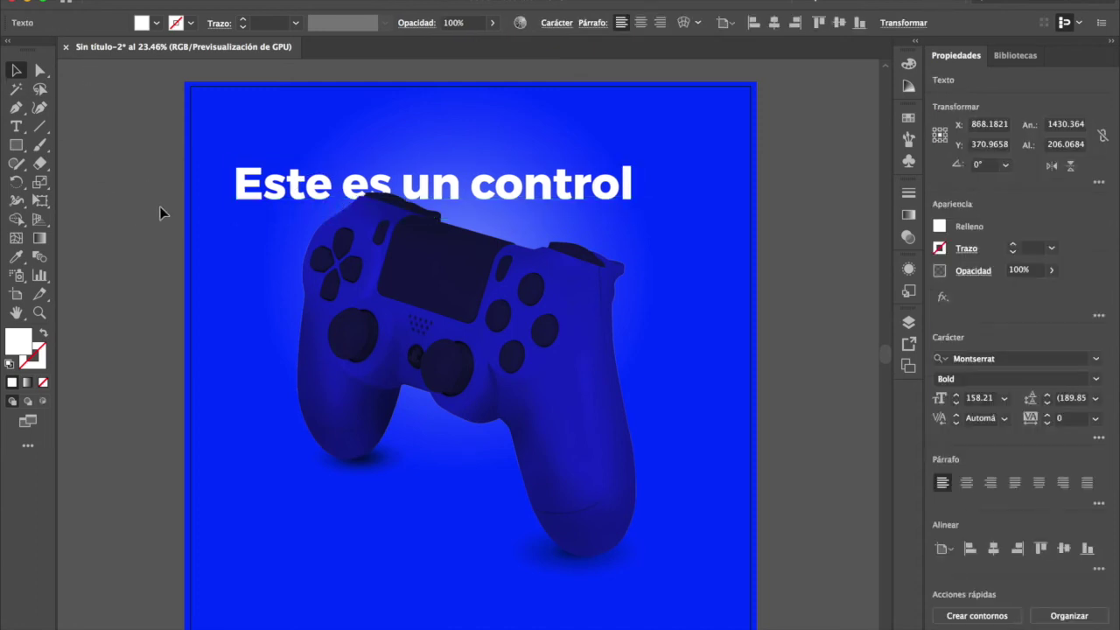
click(512, 192)
drag(513, 192, 513, 189)
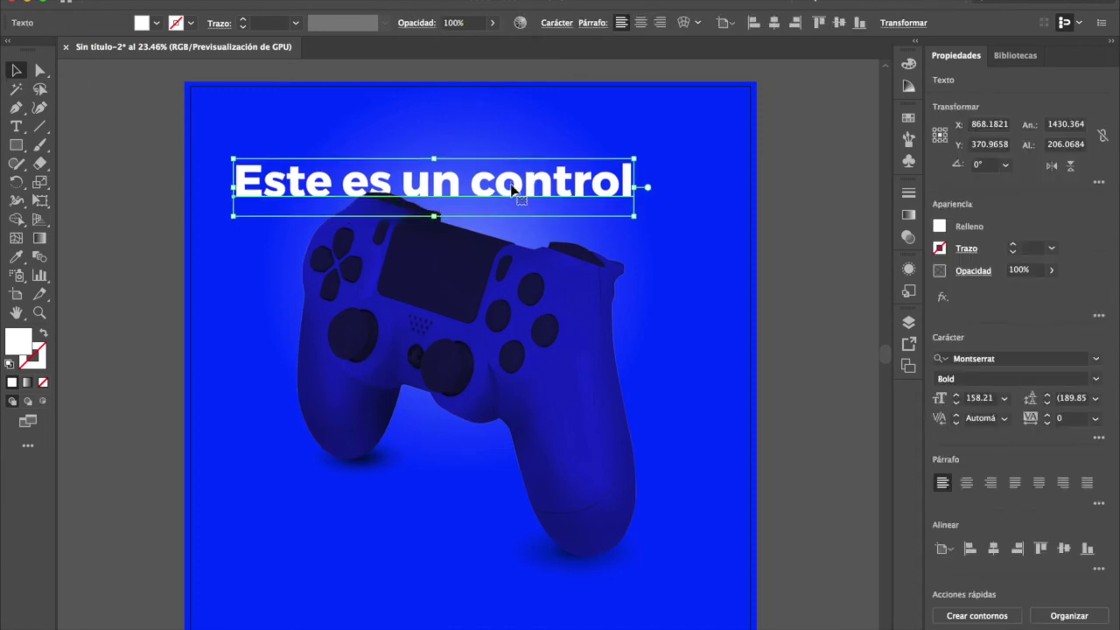
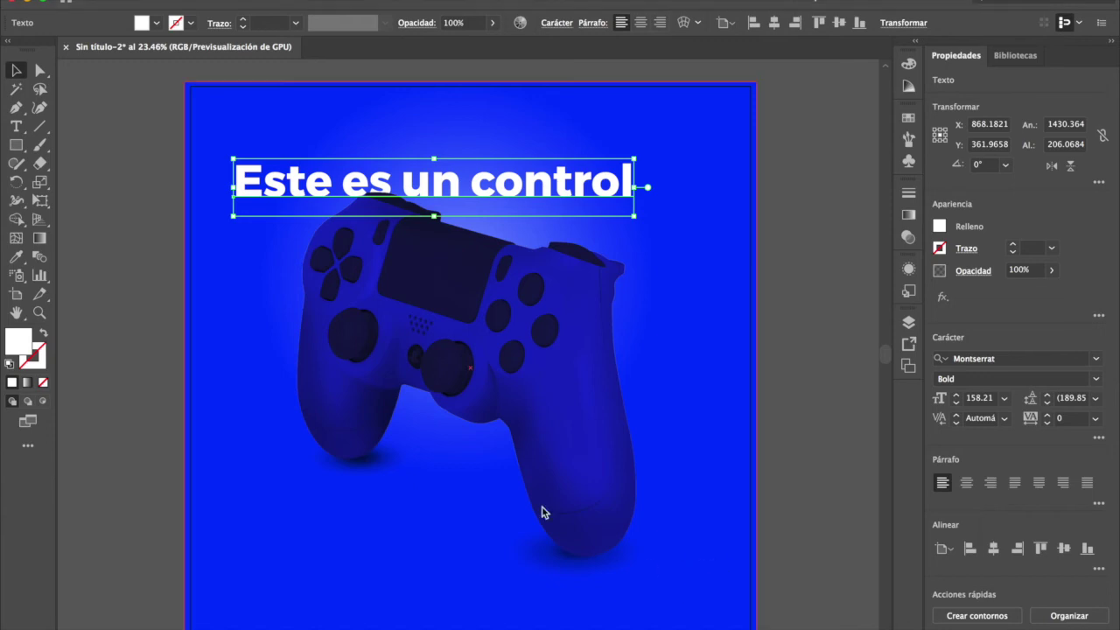
Step: Draw a white Pen shape about 1291 px wide below the controller, with its upper edge curving along the right grip
scroll(337, 487, down, 2)
click(170, 430)
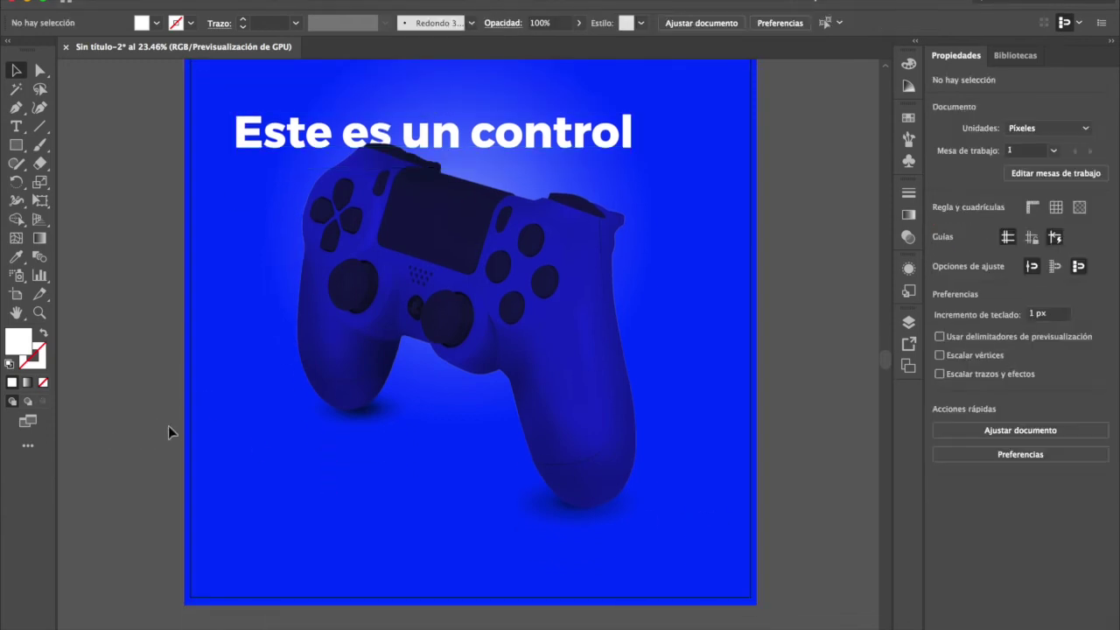
key(p)
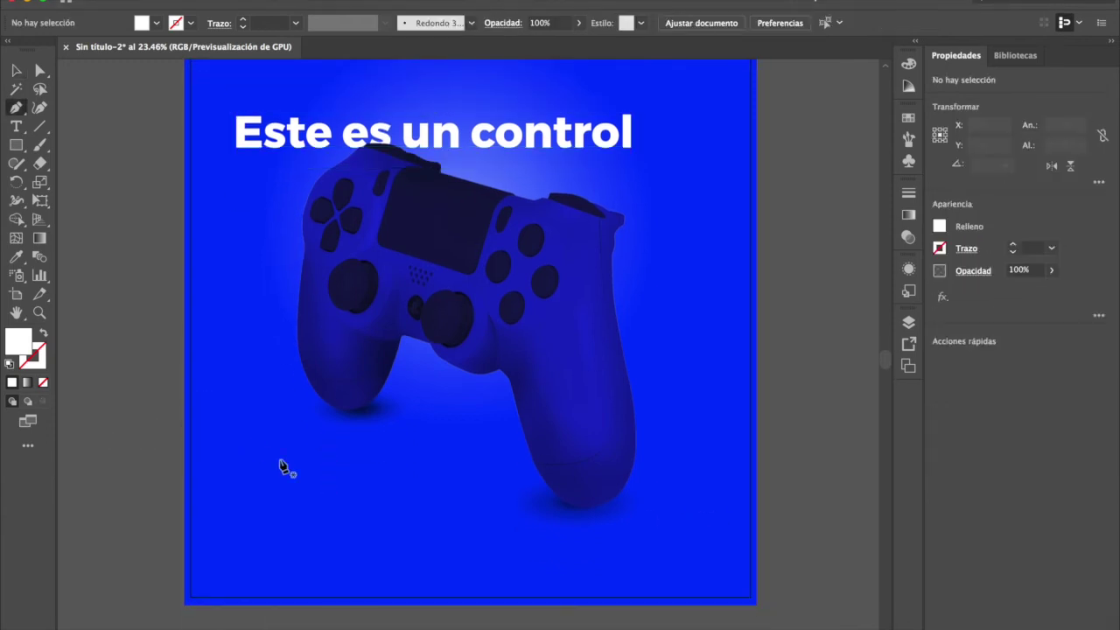
click(243, 406)
key(super+z)
click(232, 402)
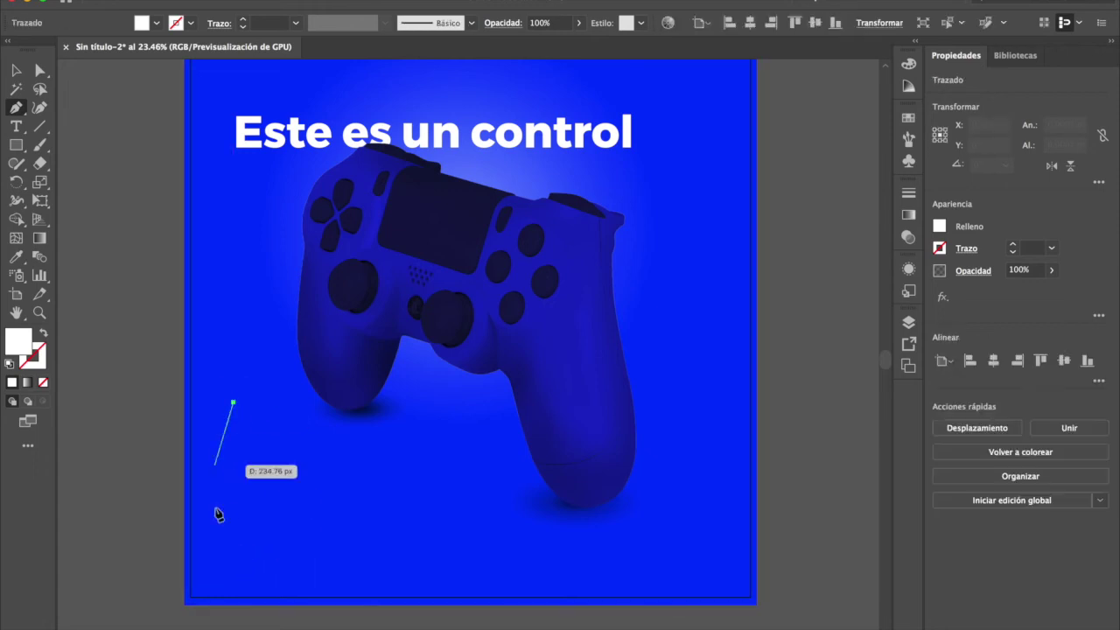
click(233, 573)
click(595, 573)
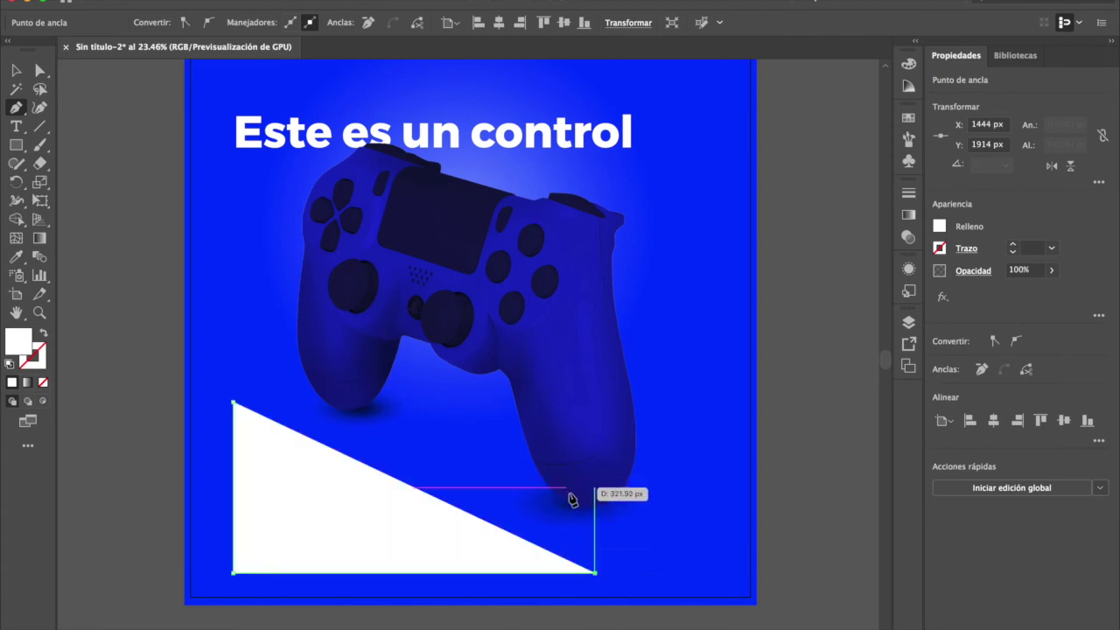
click(595, 511)
drag(518, 453, 479, 385)
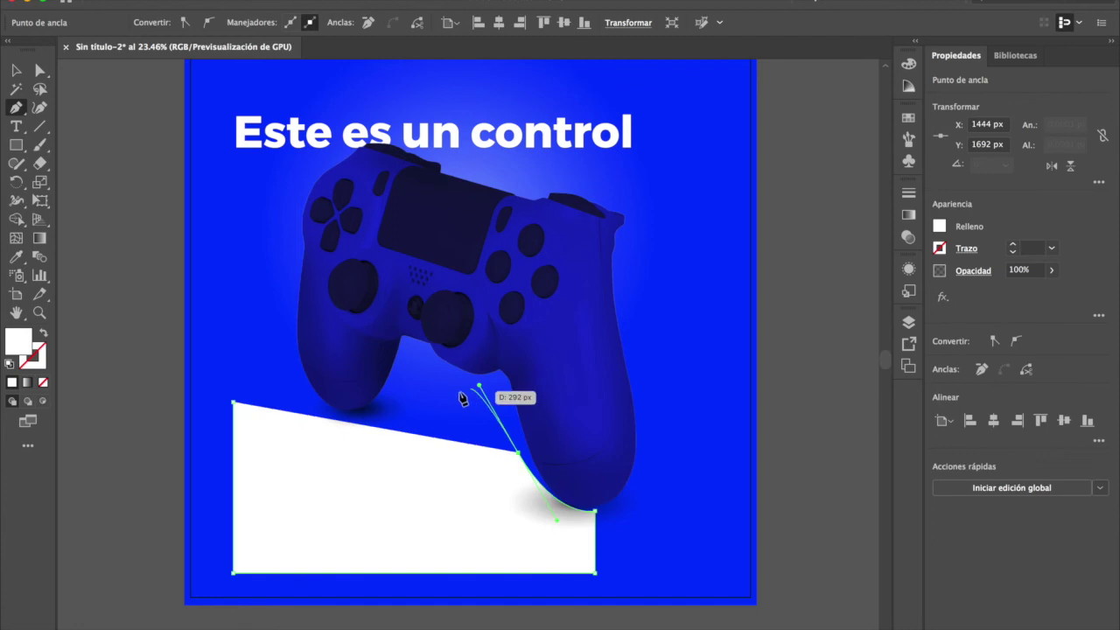
click(389, 393)
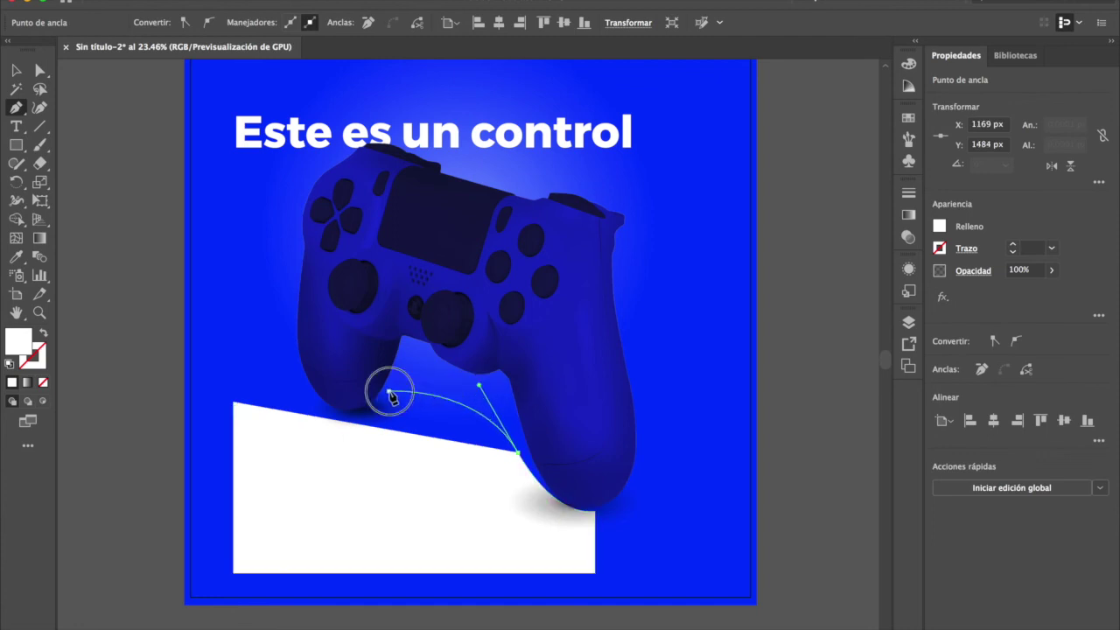
click(235, 393)
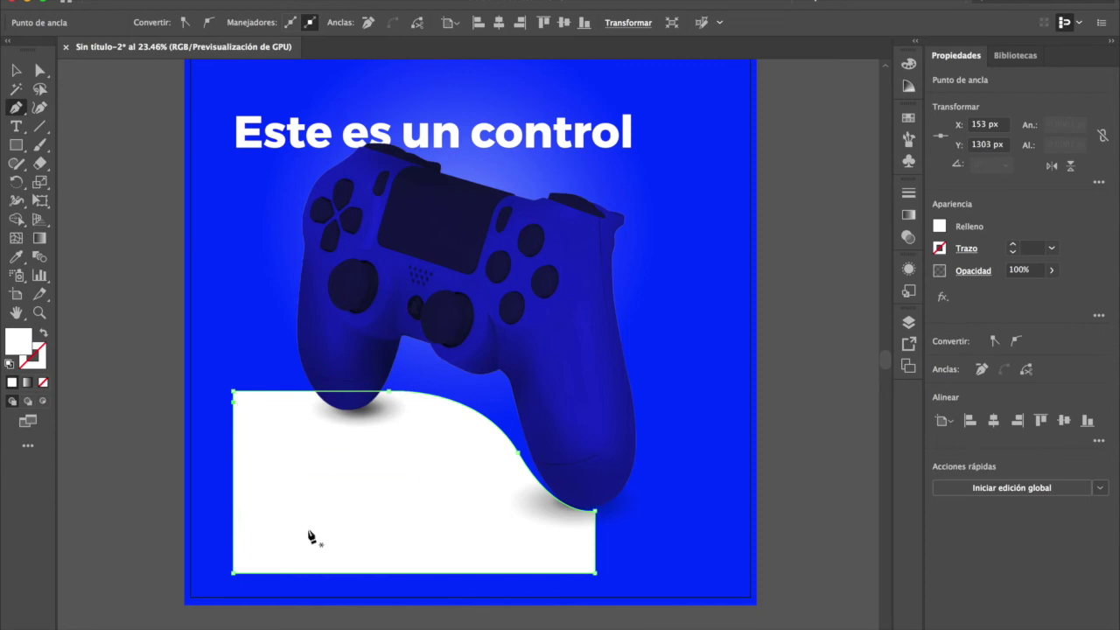
Step: Turn the white shape into an area text frame filled with placeholder text using the Area Type tool (Texto de área)
key(t)
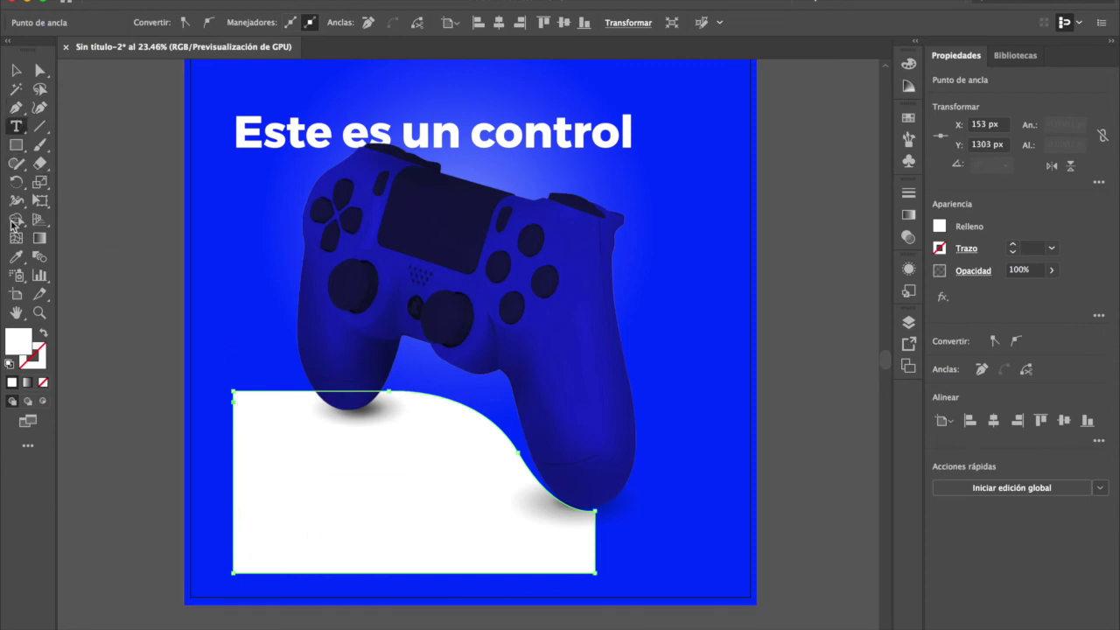
click(17, 128)
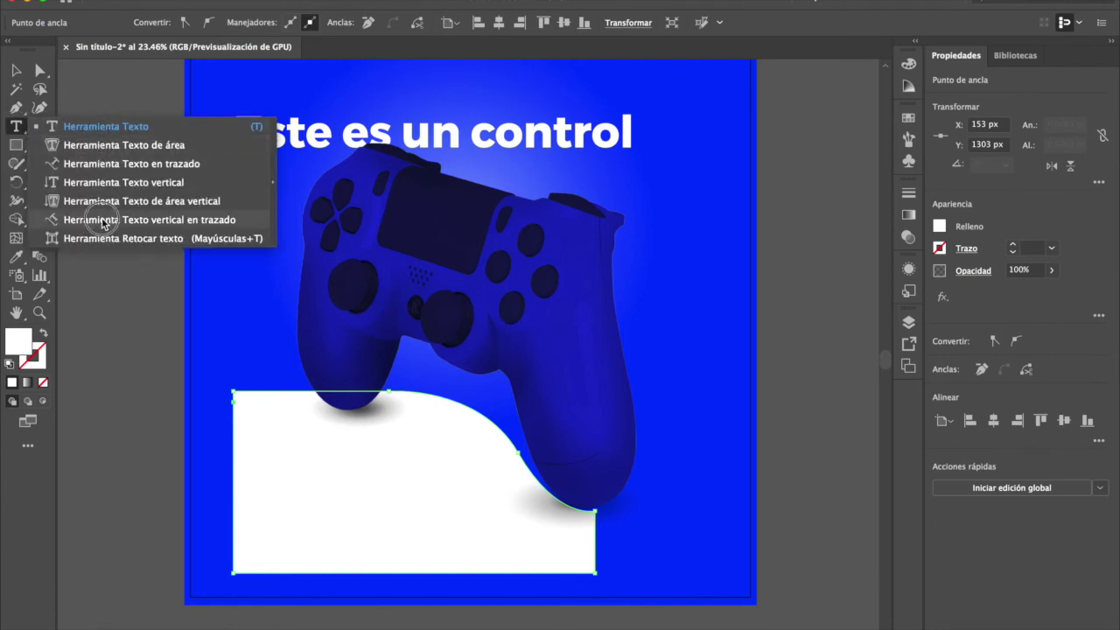
click(120, 147)
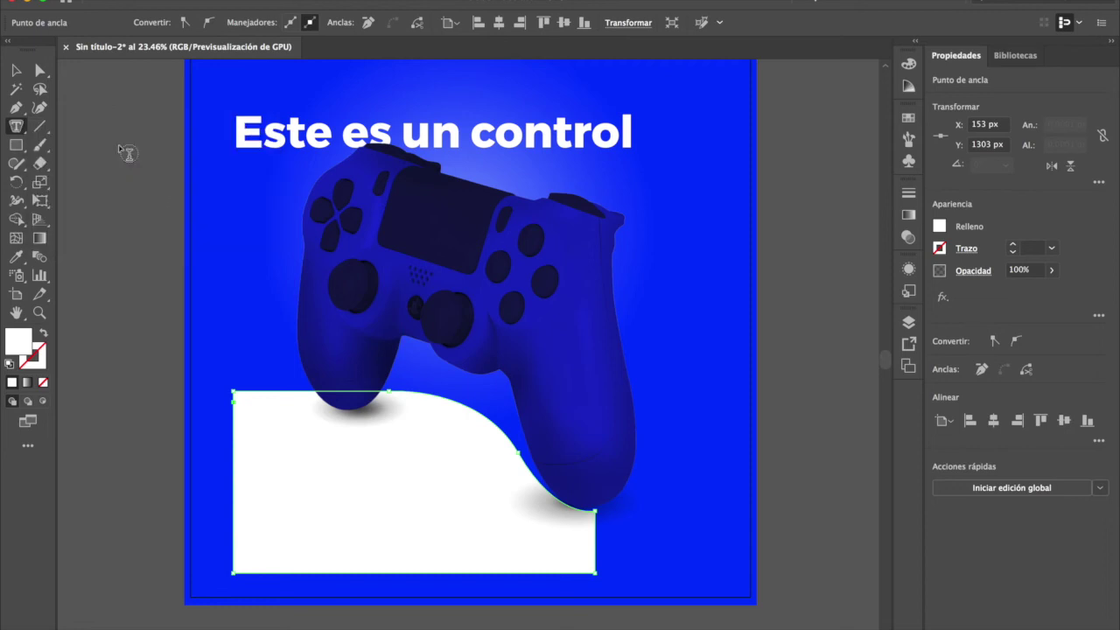
click(308, 462)
click(709, 352)
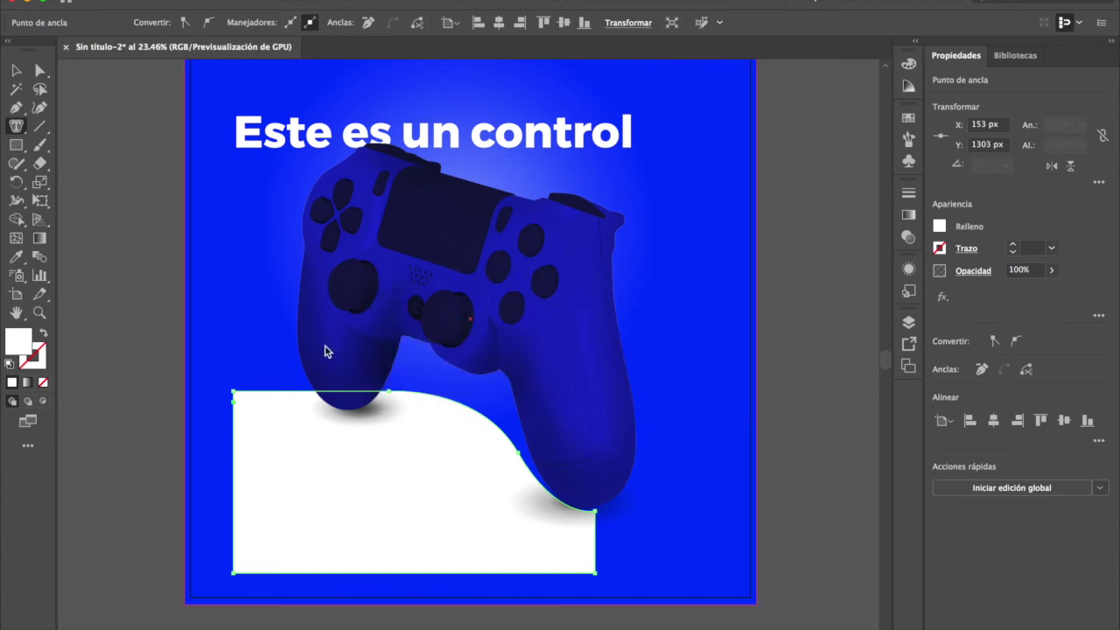
click(256, 393)
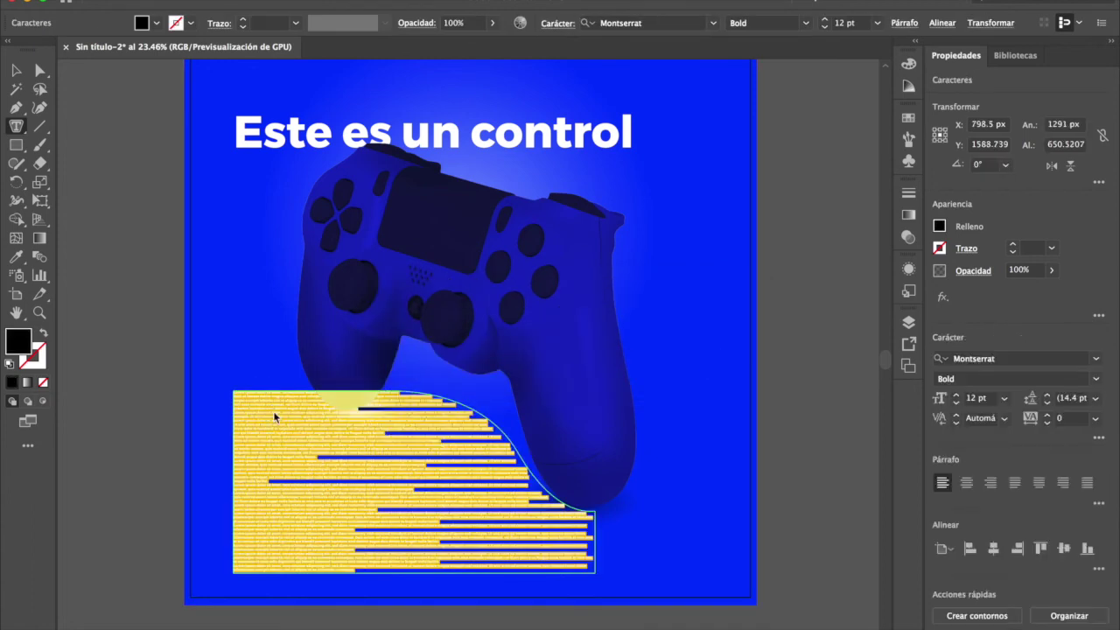
Step: Delete the lower two thirds of the placeholder text in the frame
click(338, 497)
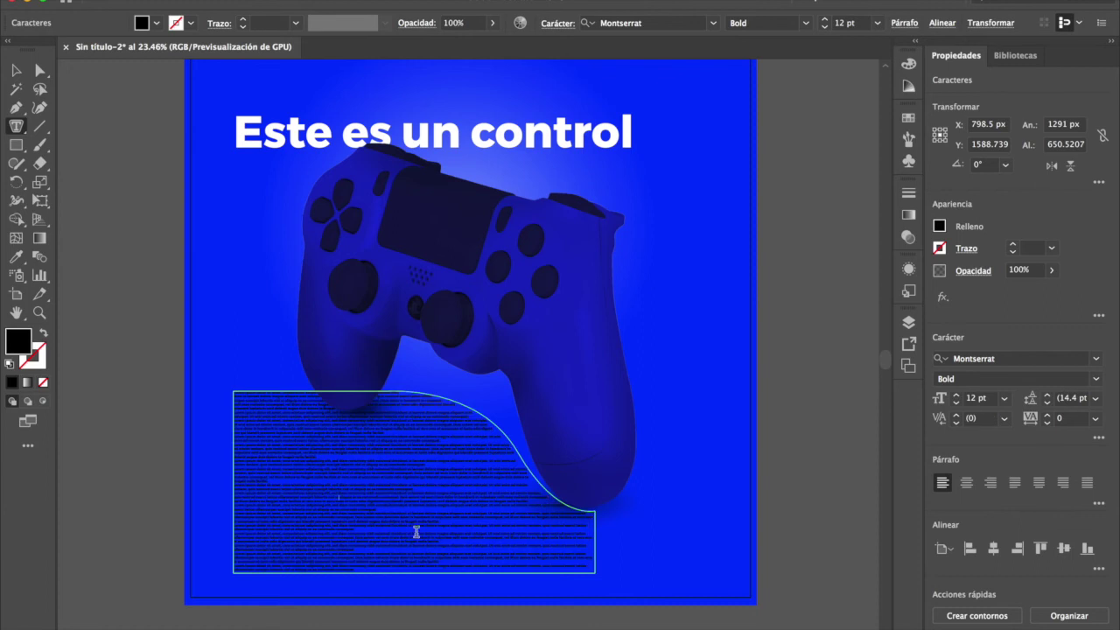
drag(265, 454, 575, 582)
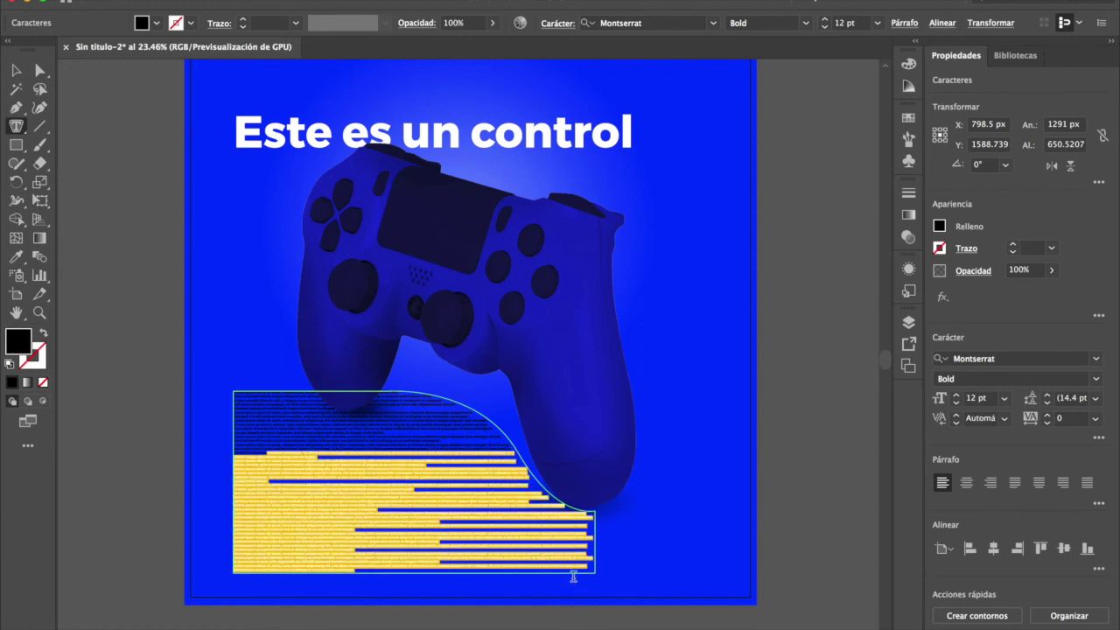
key(BackSpace)
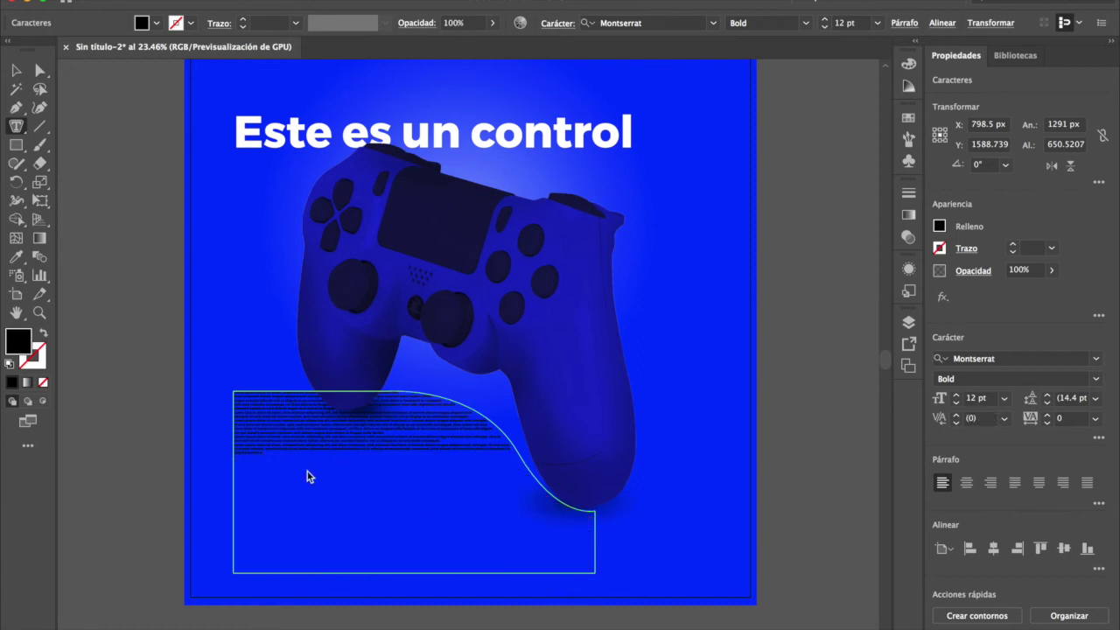
Step: Fill all the remaining placeholder text with white and set its Montserrat style to Regular
key(ctrl+a)
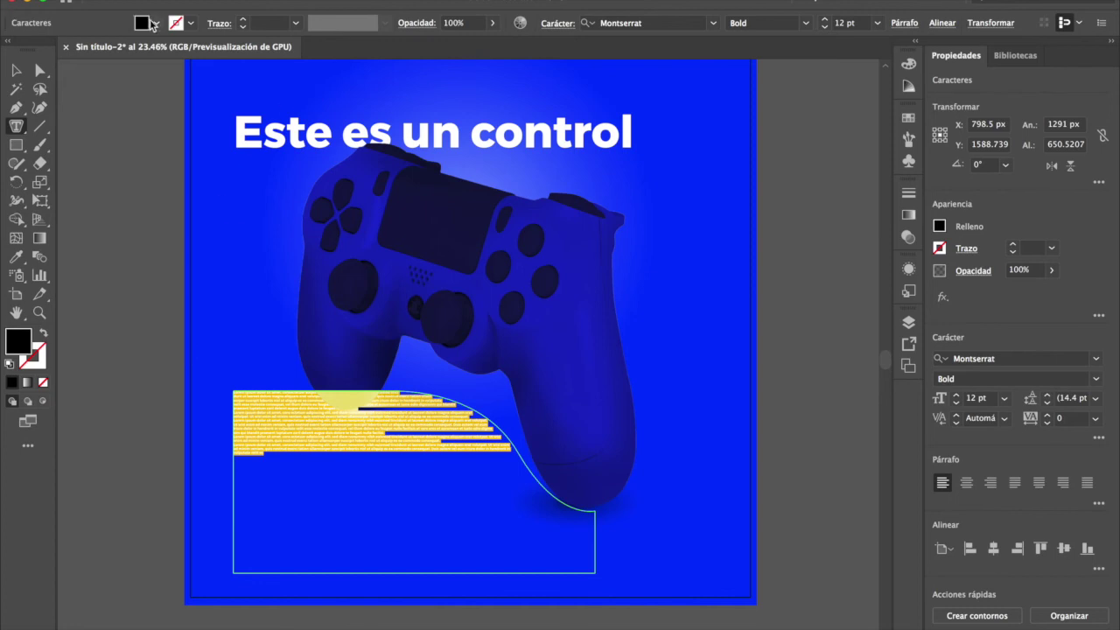
click(153, 23)
click(31, 49)
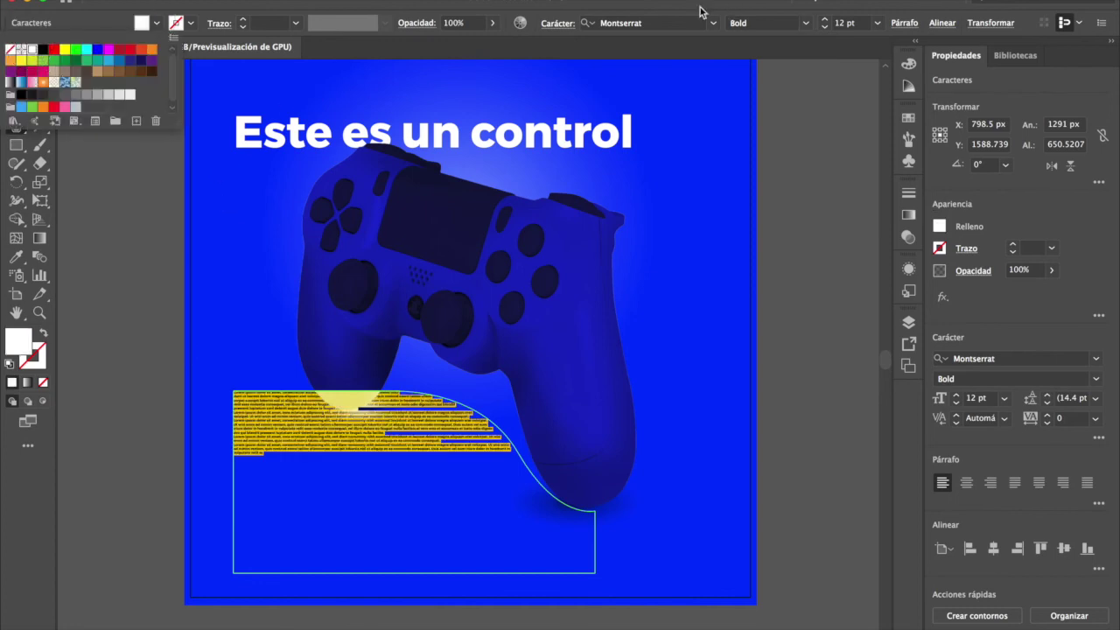
click(803, 24)
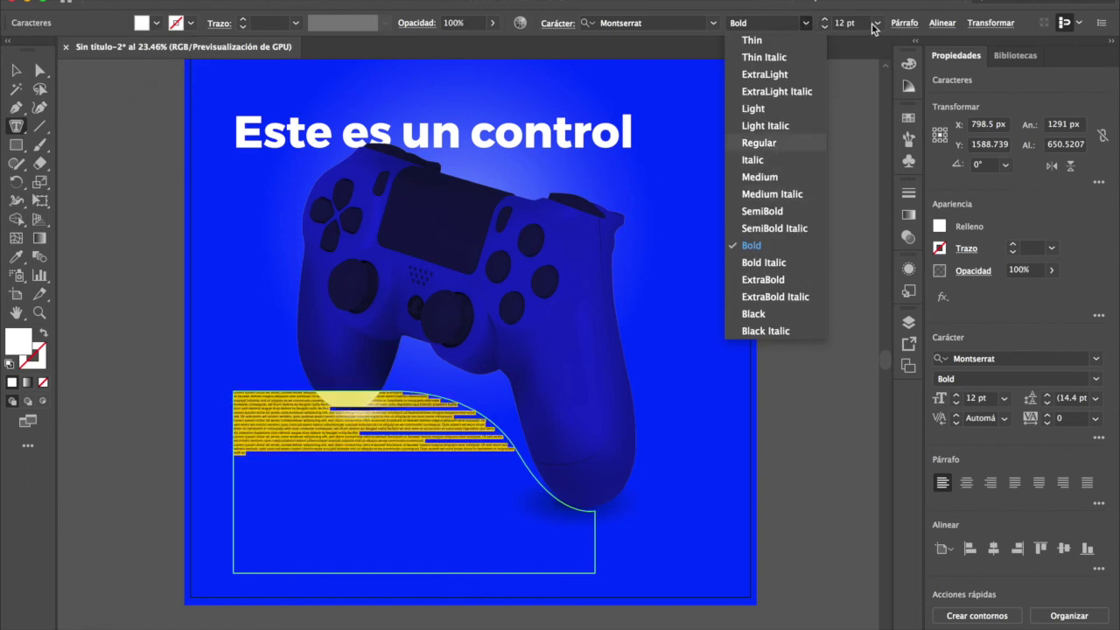
key(Return)
Step: Increase the font size of the placeholder text to 23 pt
click(835, 23)
key(Up)
key(Up)
key(Up)
key(Up)
key(Up)
key(Up)
key(Up)
key(Up)
key(Up)
key(Up)
key(Up)
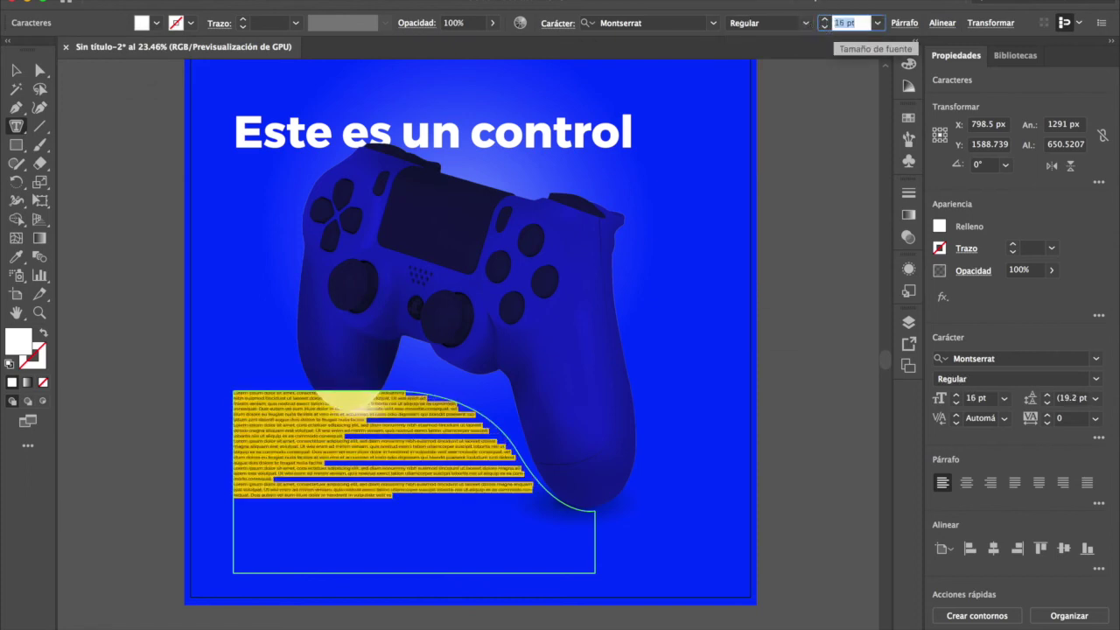
Step: Delete the overflowing placeholder text from roughly the ninth line down to the end of the frame
click(288, 471)
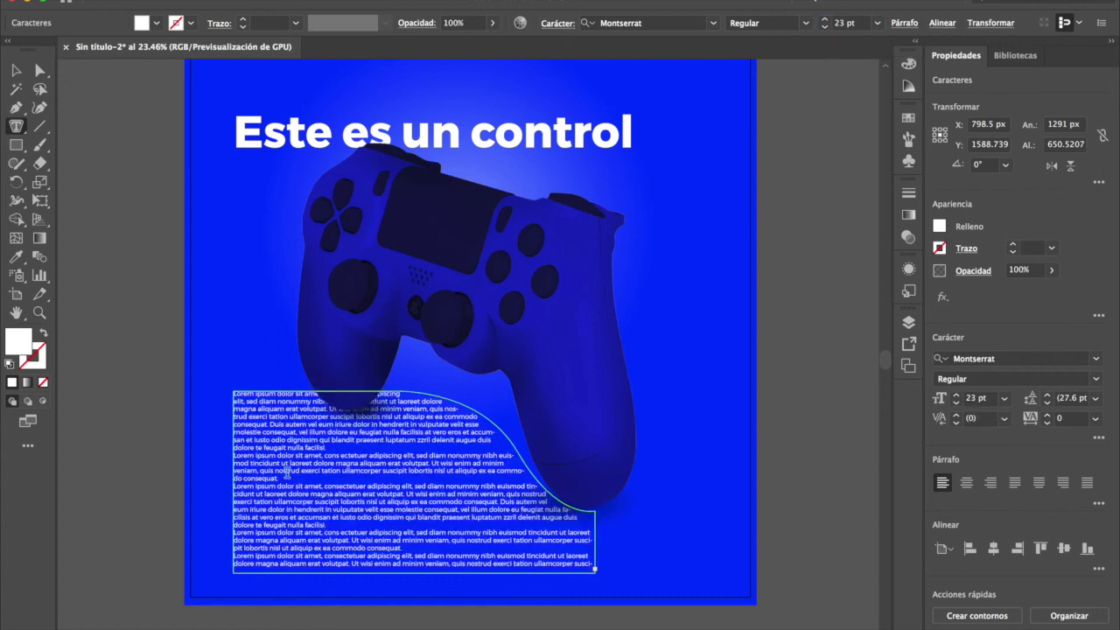
drag(334, 455, 551, 570)
key(BackSpace)
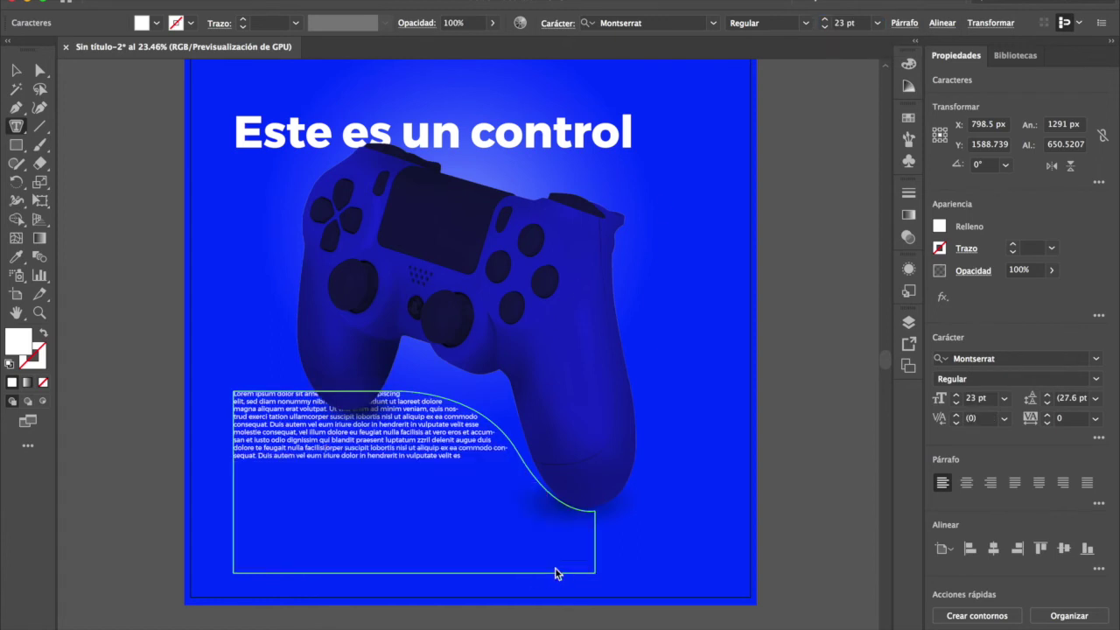
Step: Increase the font size of the whole shortened placeholder text to 29 pt
key(ctrl+a)
scroll(841, 71, left, 1)
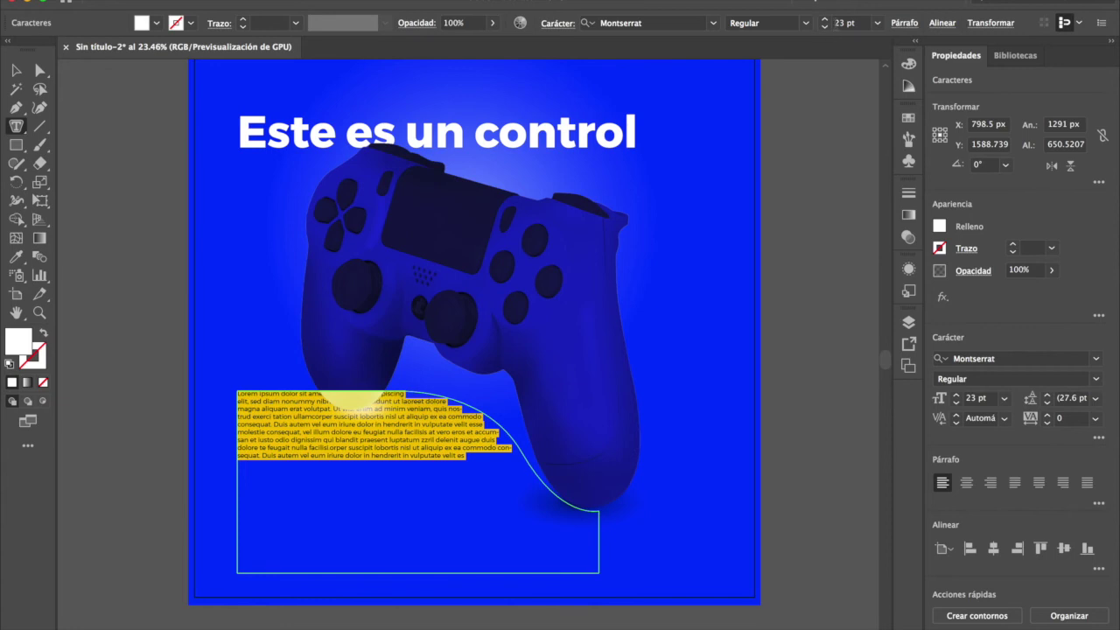
click(839, 23)
key(Up)
key(Up)
key(Up)
key(Up)
key(Up)
key(Up)
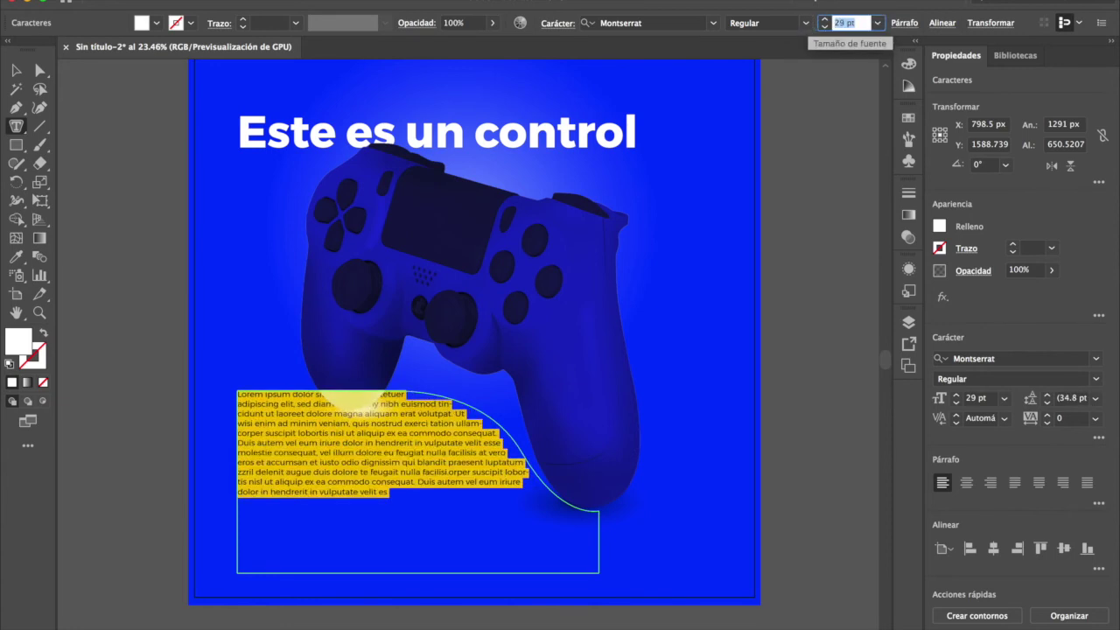
click(352, 432)
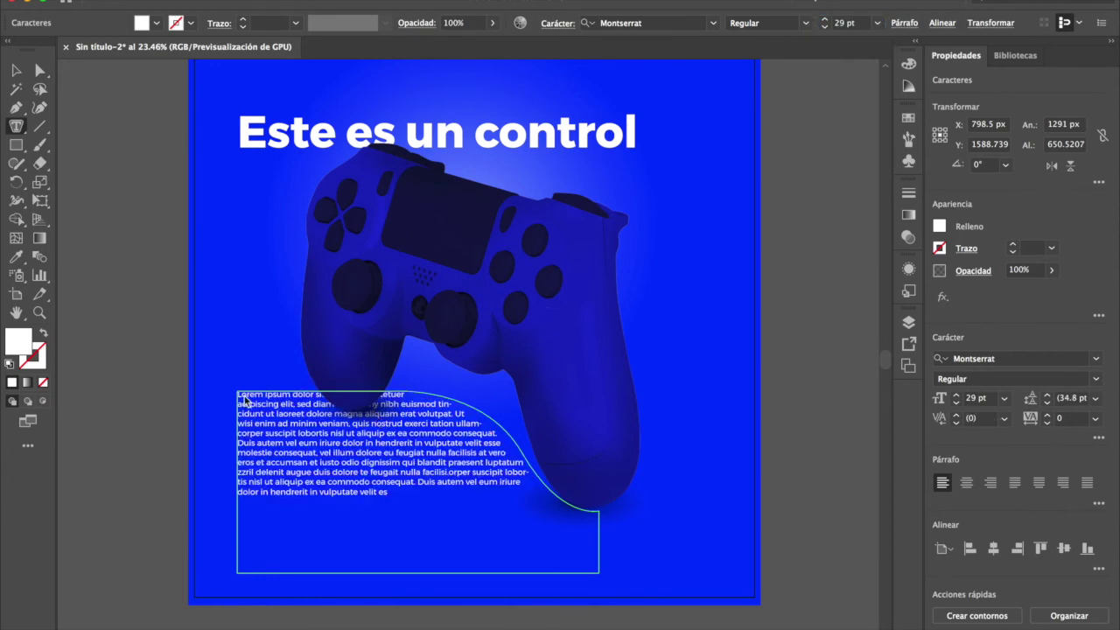
Step: Insert three blank lines before "Lorem ipsum" to move the text below the controller's left grip
drag(304, 401, 229, 399)
key(Left)
key(Return)
key(Return)
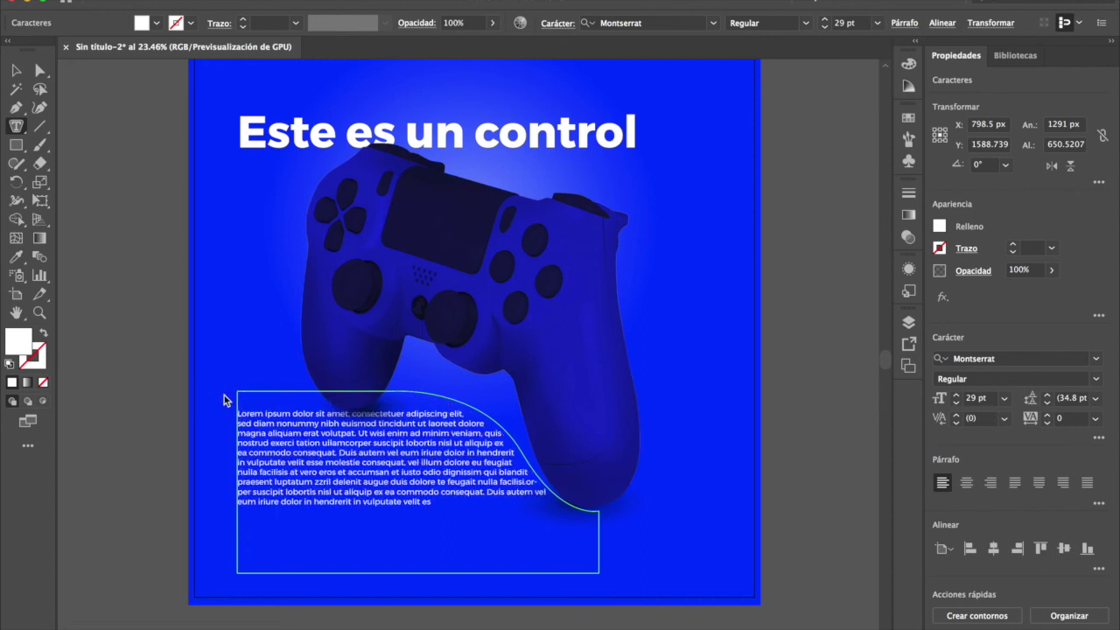
key(Return)
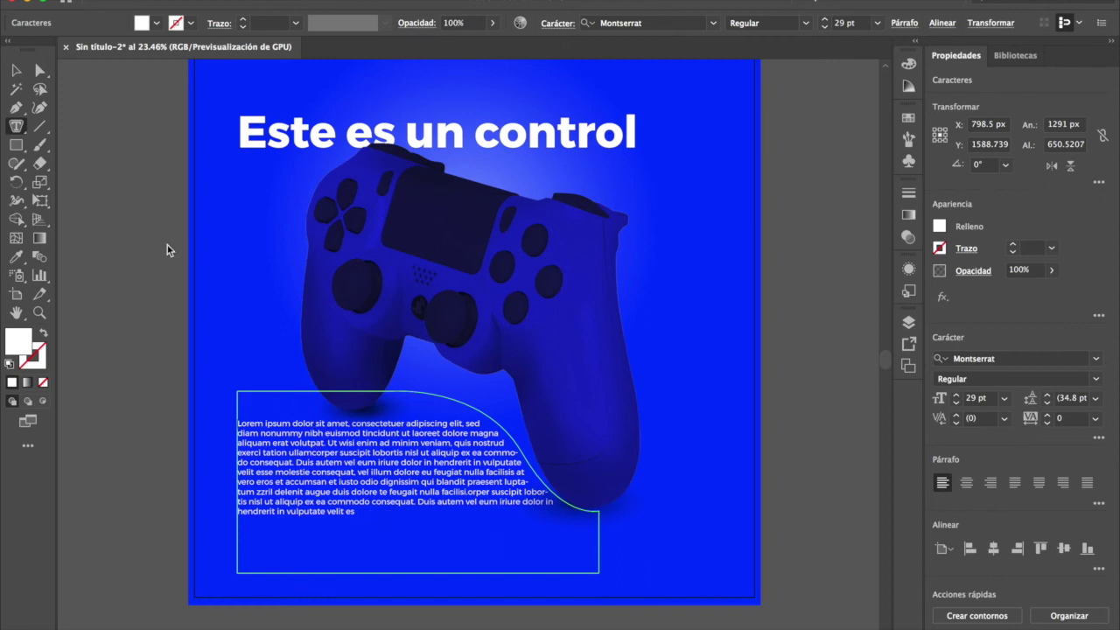
Step: Remove two of the blank lines above "Lorem ipsum" and add them back, keeping the text clear of the left grip
click(15, 70)
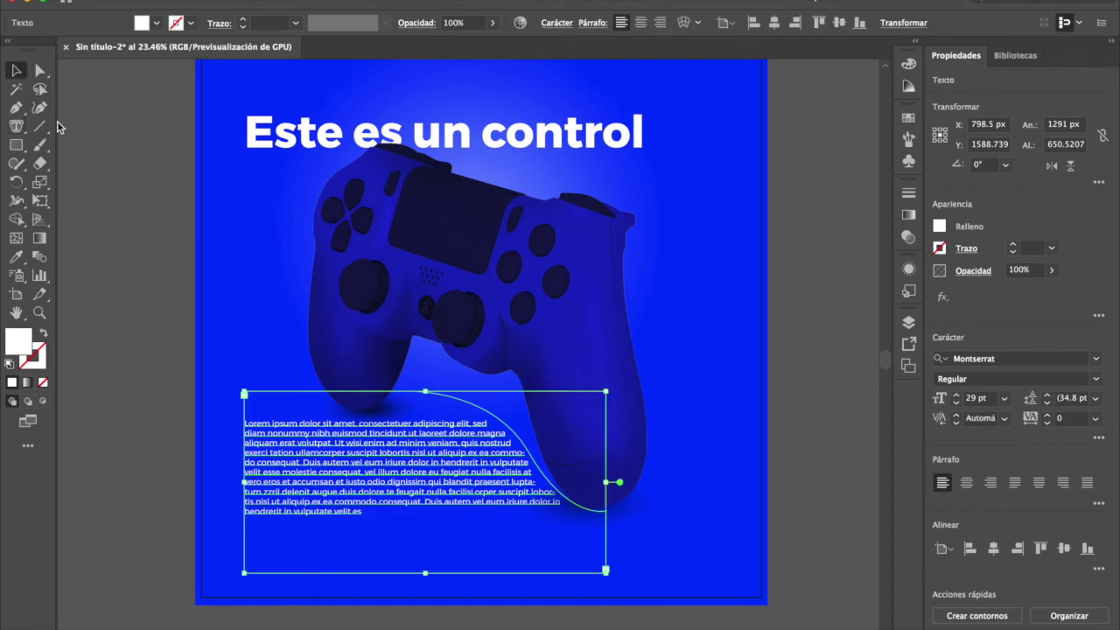
click(195, 429)
click(373, 458)
double_click(297, 424)
drag(281, 424, 231, 420)
key(Left)
key(BackSpace)
key(BackSpace)
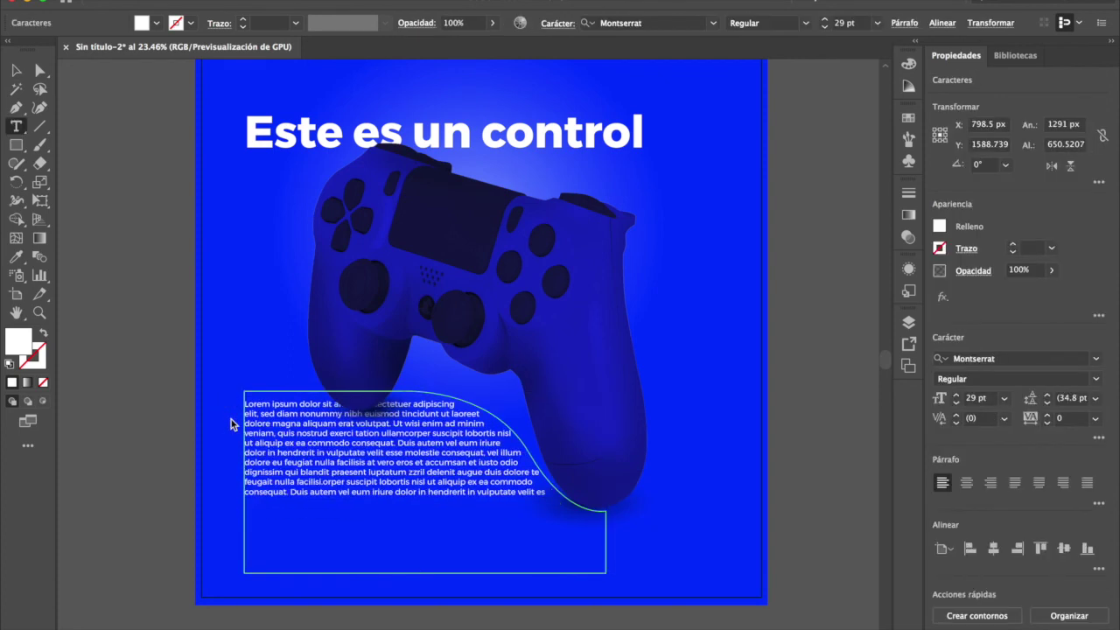
key(Return)
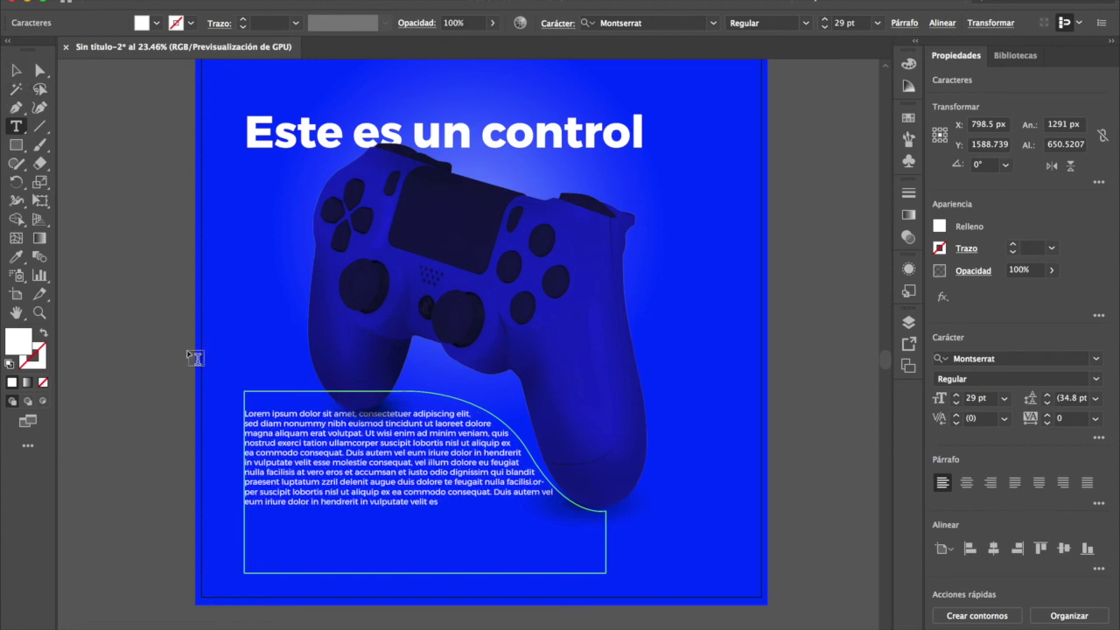
key(Return)
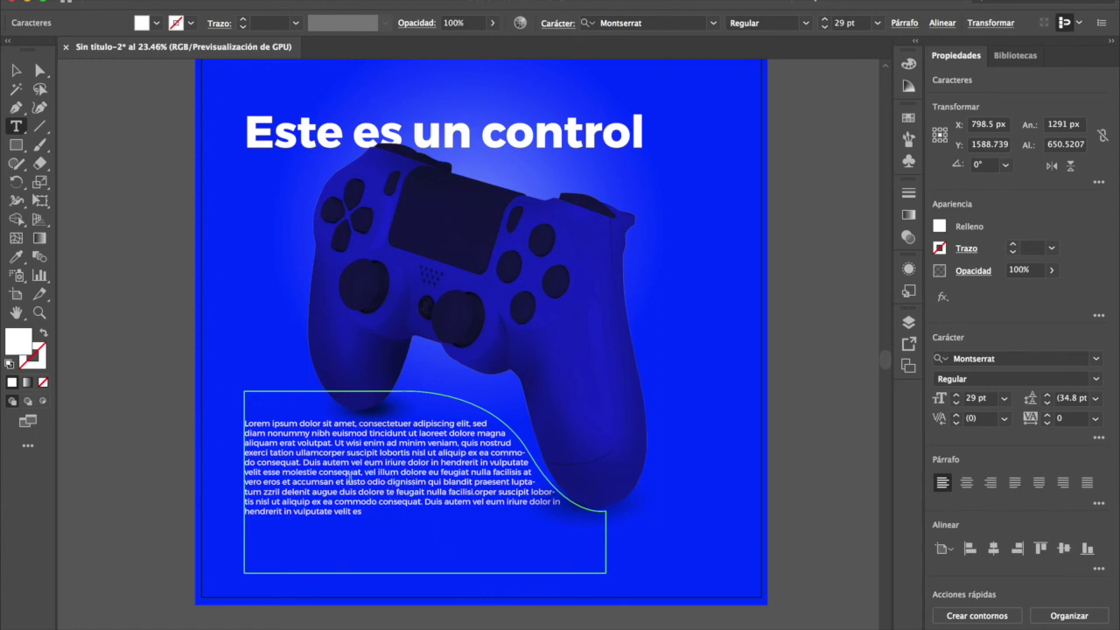
Step: Split the text after the first "commodo consequat." with three line breaks so that "Duis autem" starts a separate paragraph
click(302, 462)
key(Return)
key(Return)
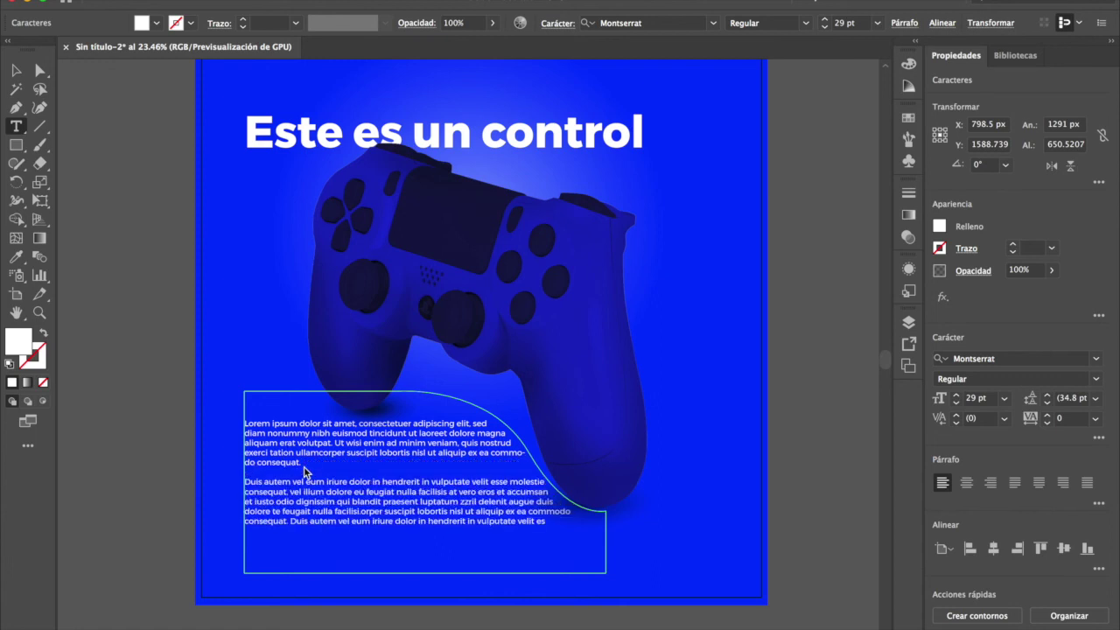
key(Return)
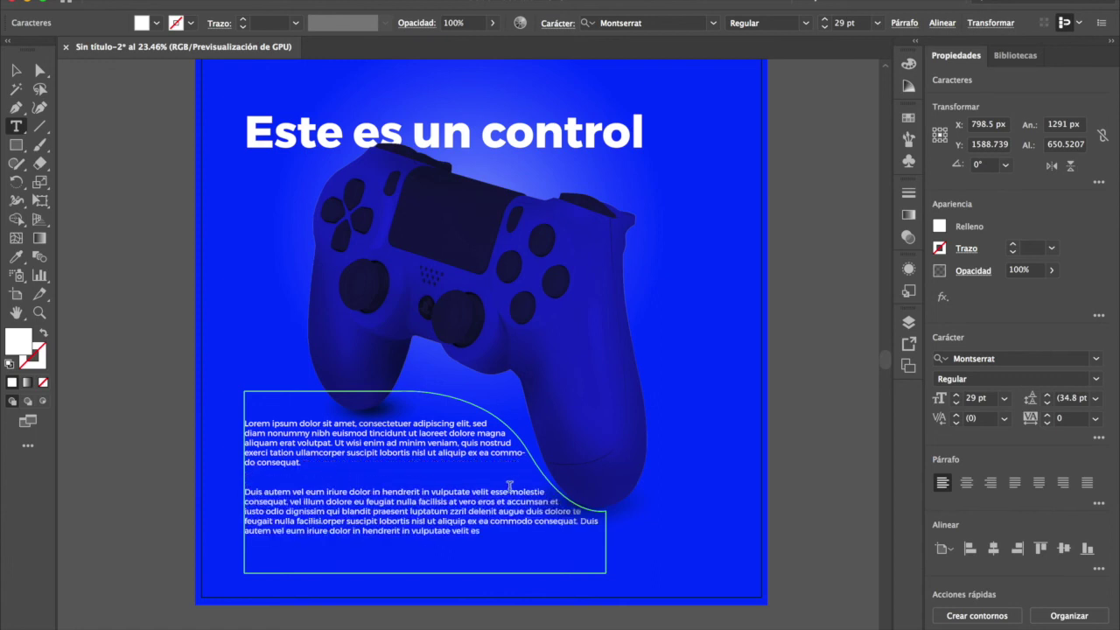
Step: Justify the placeholder text block with its last lines aligned left
click(16, 70)
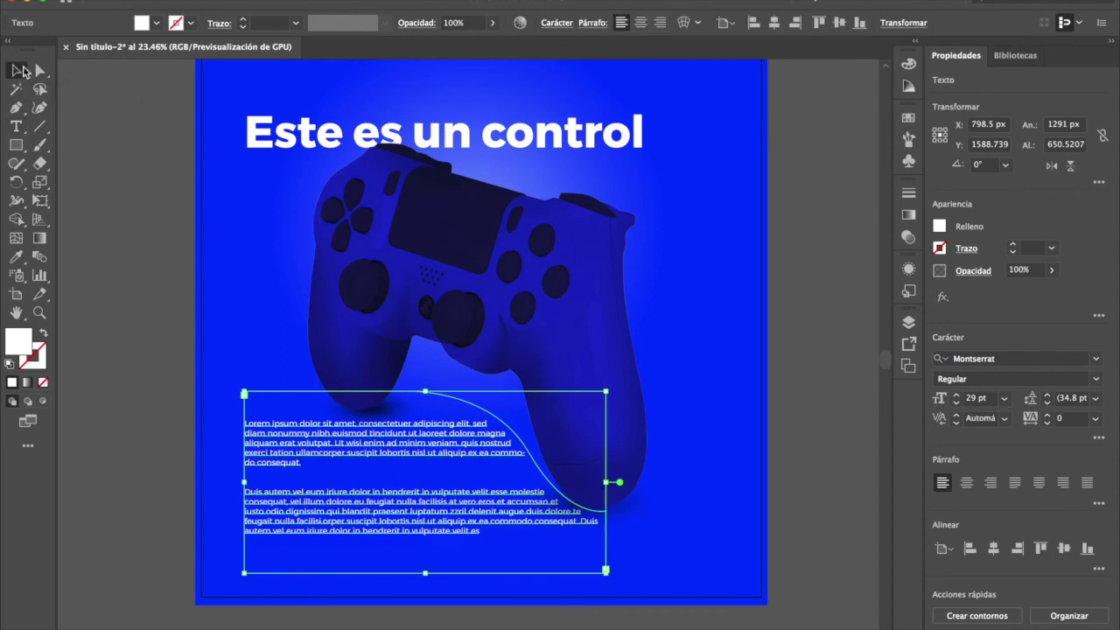
click(592, 23)
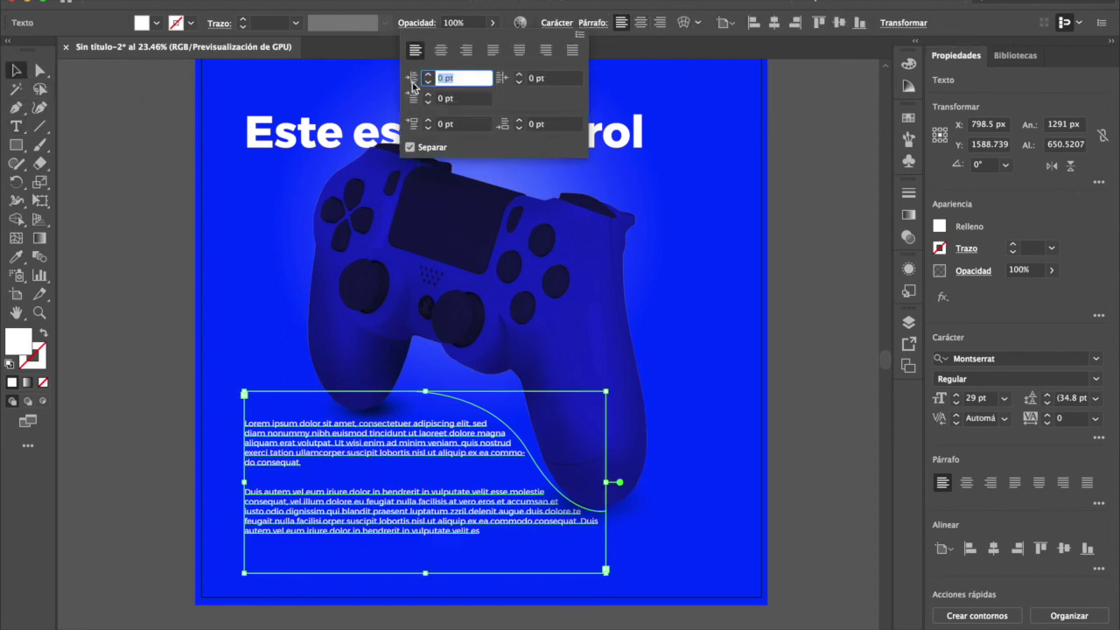
click(492, 50)
click(807, 408)
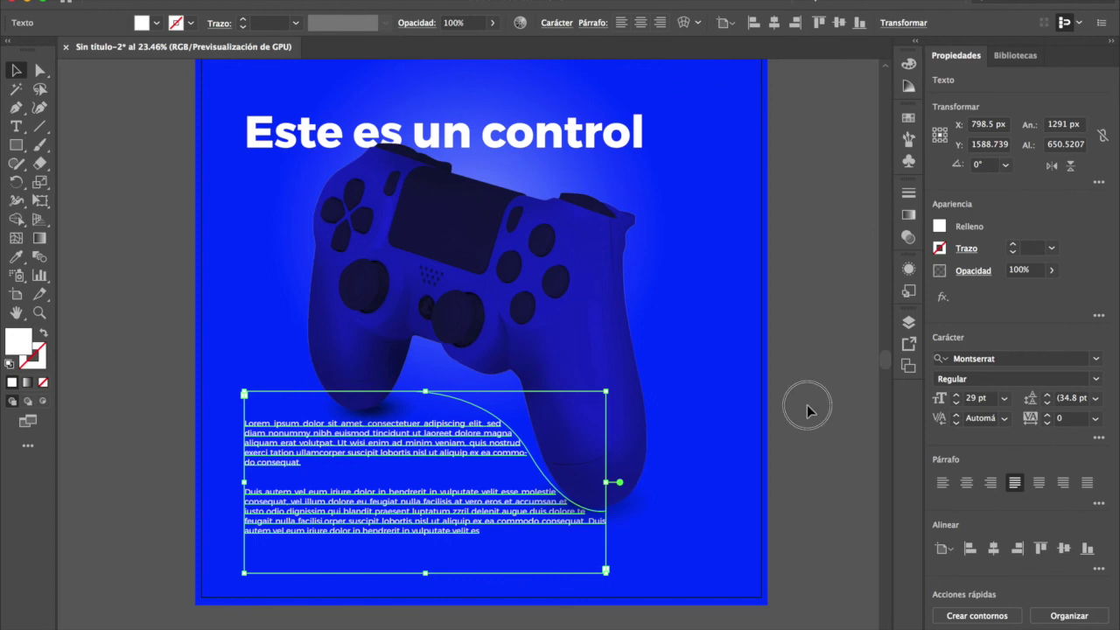
click(806, 408)
Step: Narrow the placeholder text frame slightly from its right side to 1269 px wide
click(445, 457)
drag(607, 485, 600, 482)
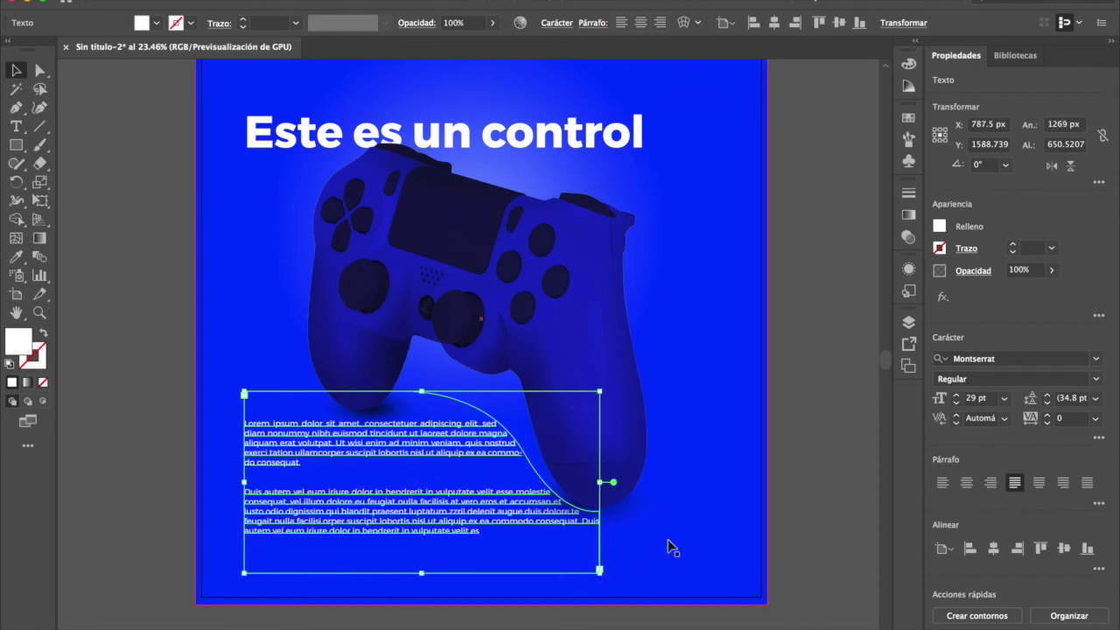
click(819, 472)
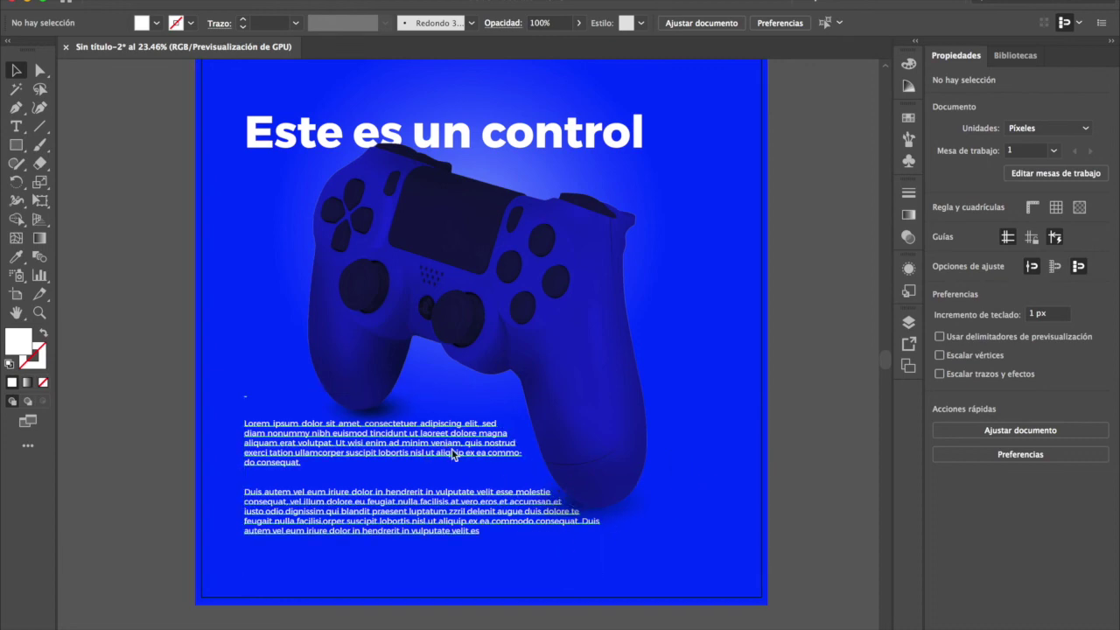
Step: Add two anchor points along the text frame's upper edge and lower them to just beneath the controller's left grip
double_click(253, 423)
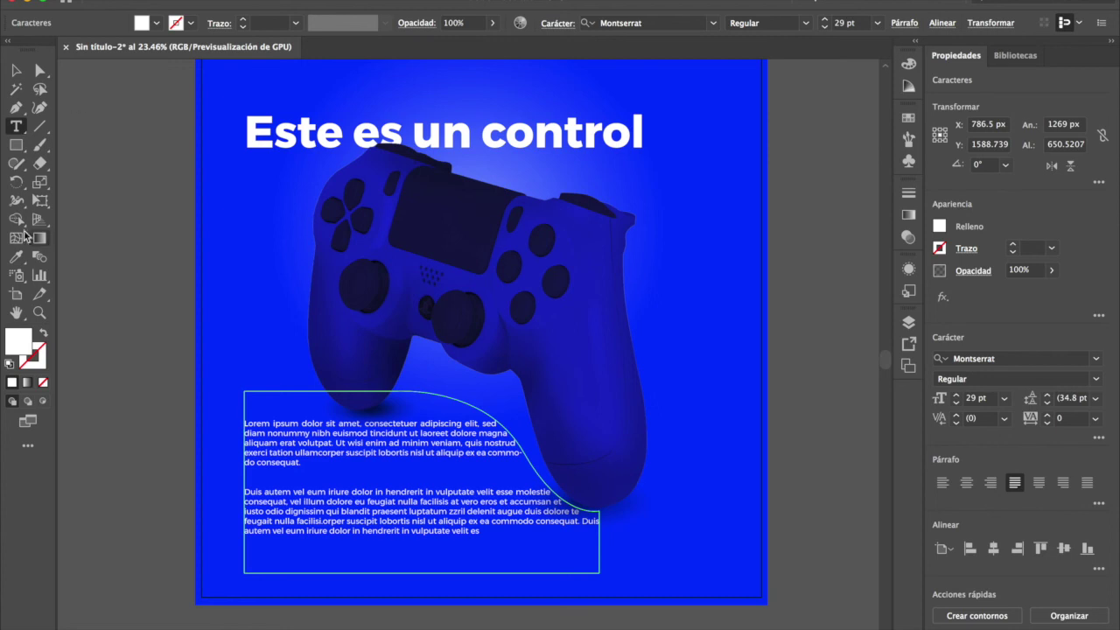
click(11, 75)
key(p)
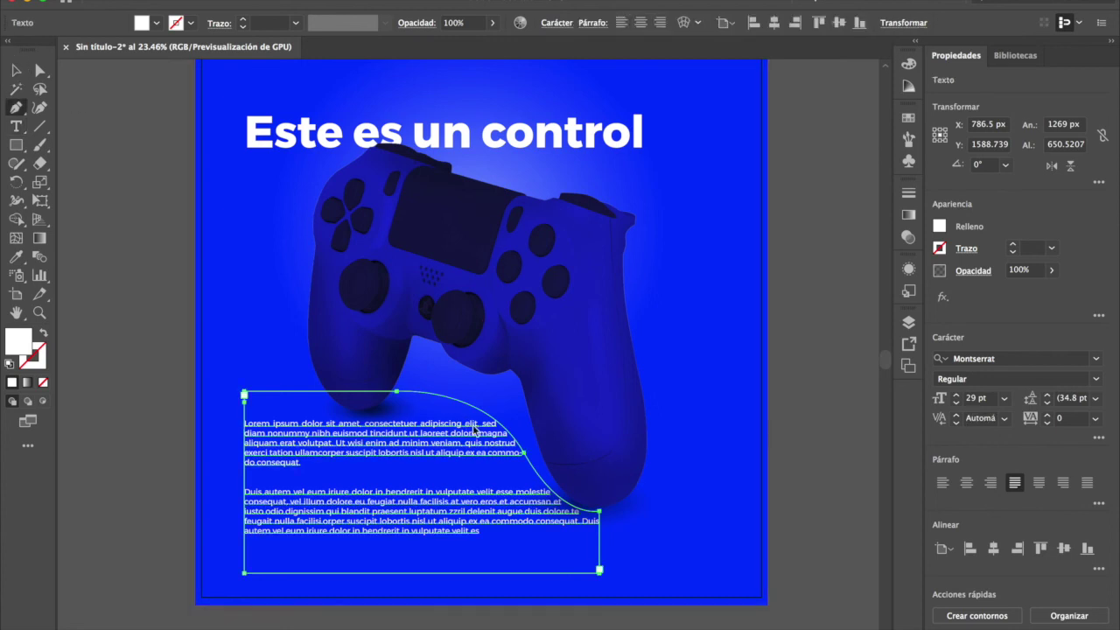
click(397, 393)
key(super+z)
click(361, 392)
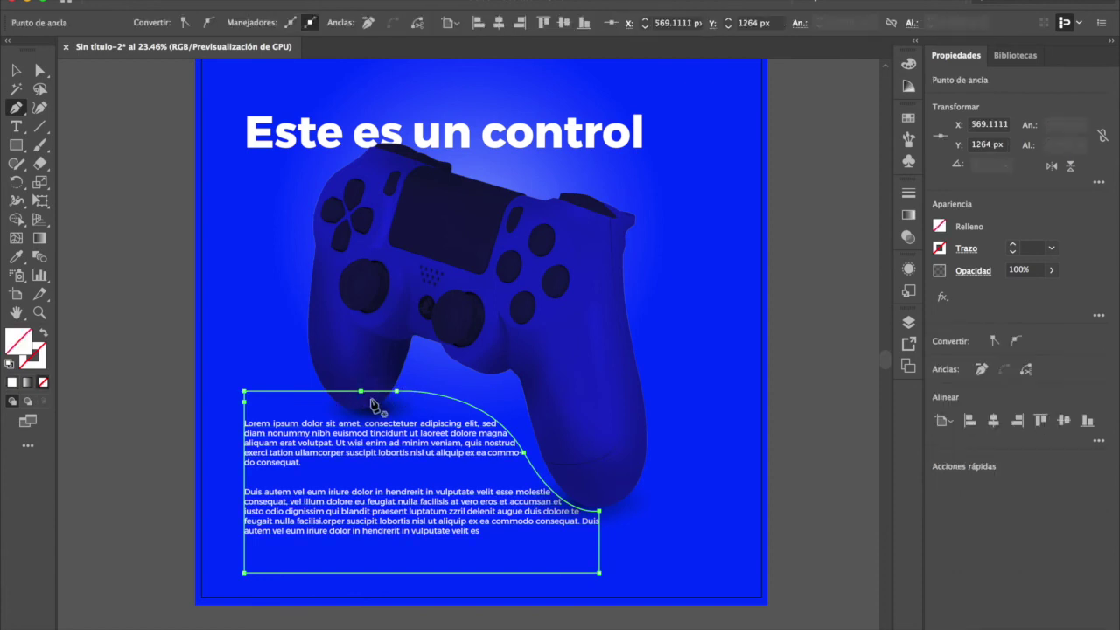
drag(371, 400, 373, 403)
click(326, 403)
drag(329, 410, 330, 413)
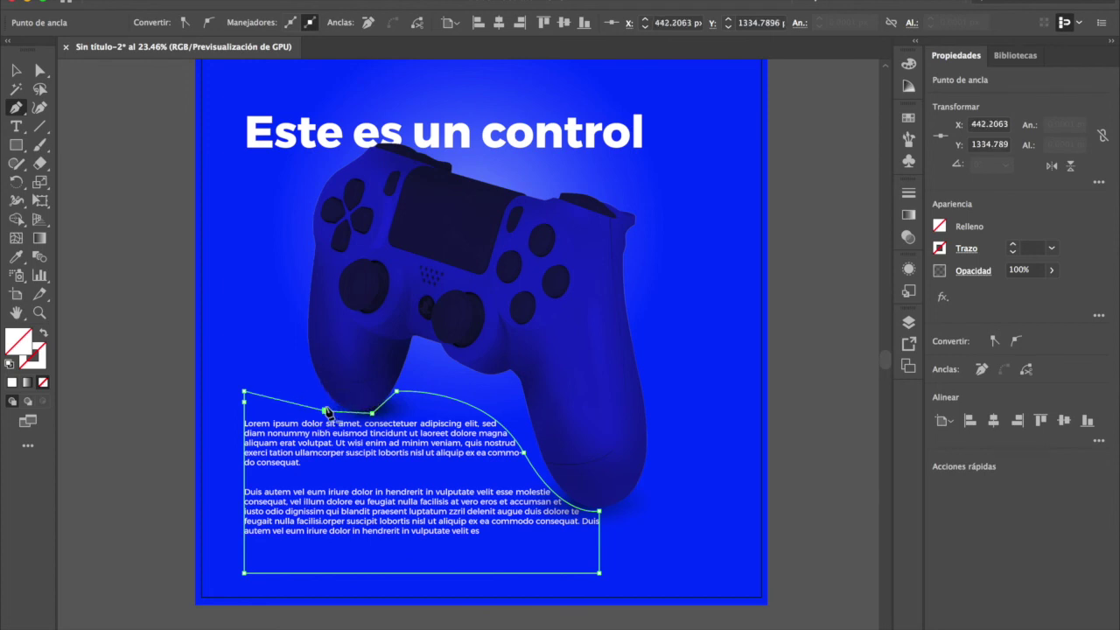
Step: Add a third anchor point to the left of the grip and raise it level with the text frame's upper edge
click(301, 400)
key(shift+Up)
key(shift+Up)
key(shift+Up)
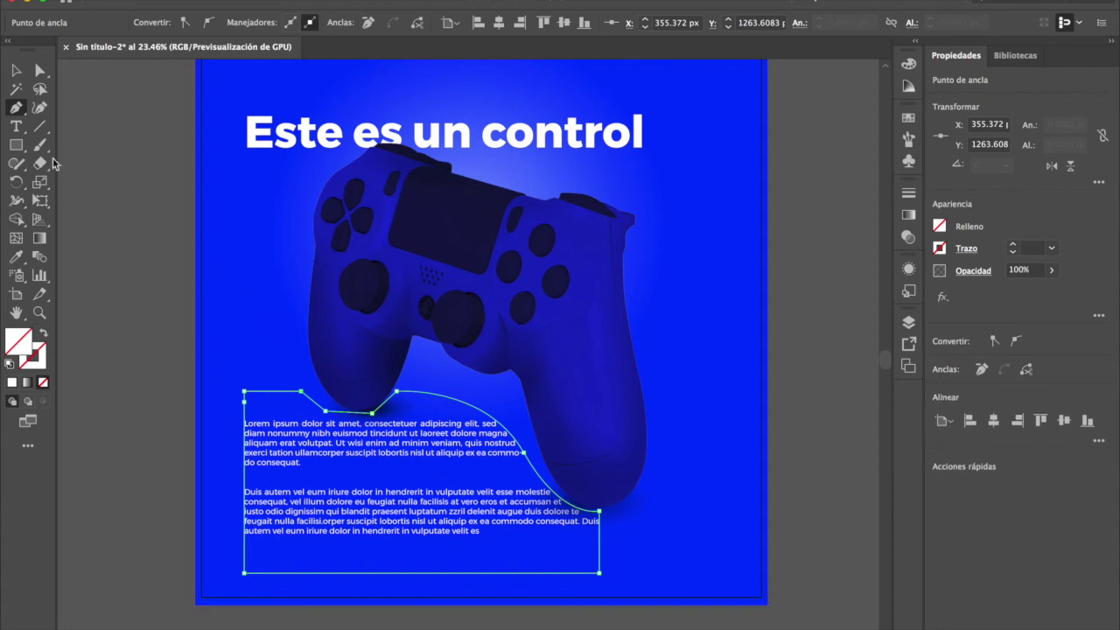
key(ctrl+Up)
click(16, 70)
click(131, 230)
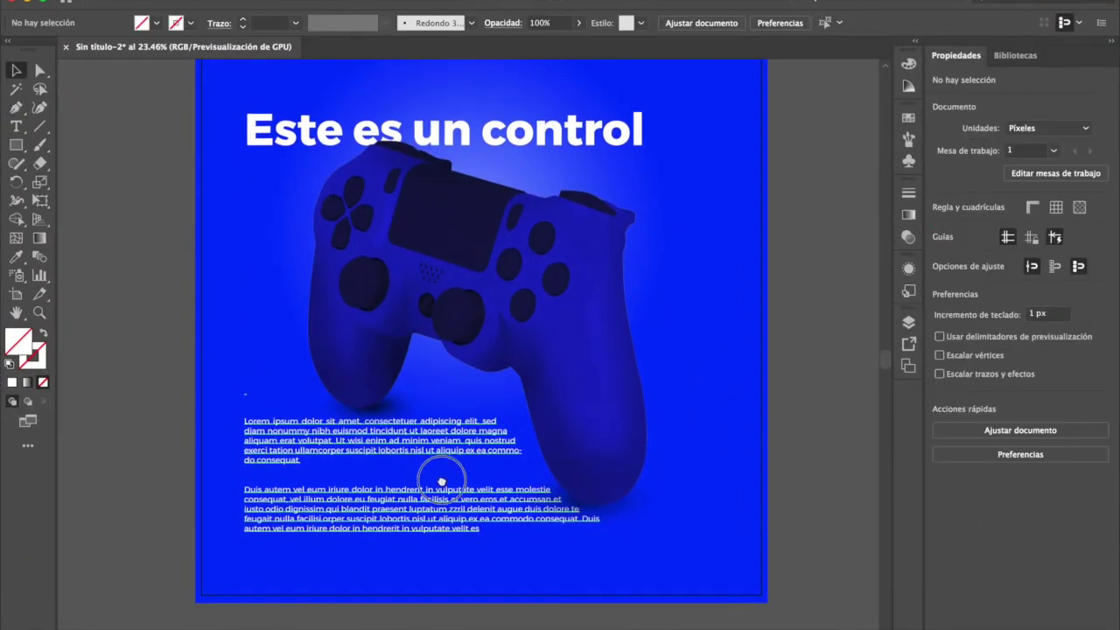
scroll(437, 480, up, 2)
click(495, 168)
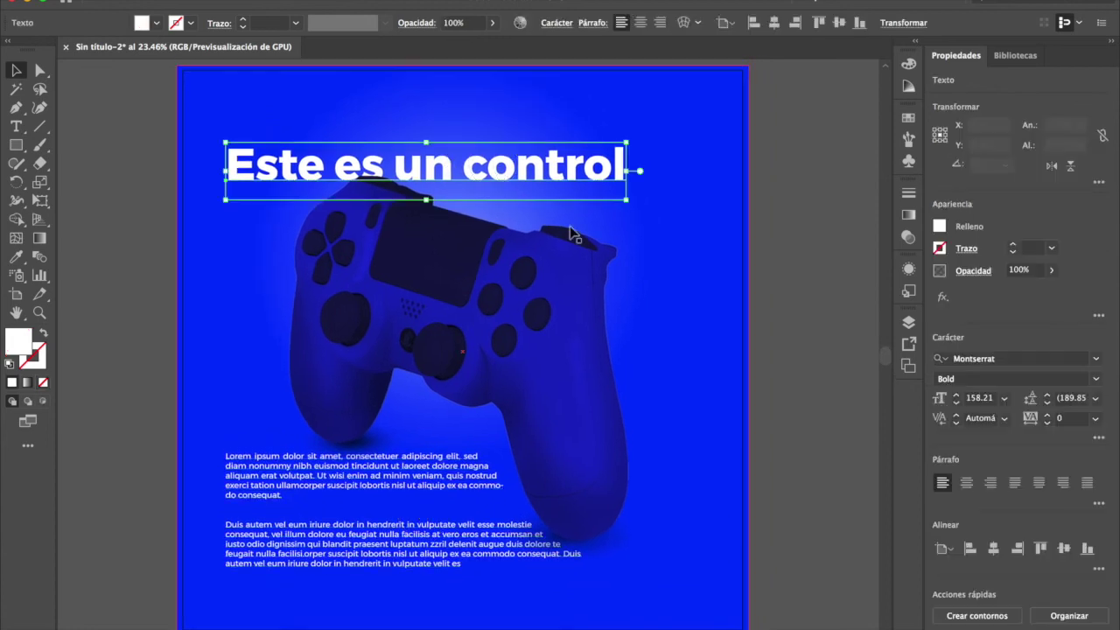
click(797, 376)
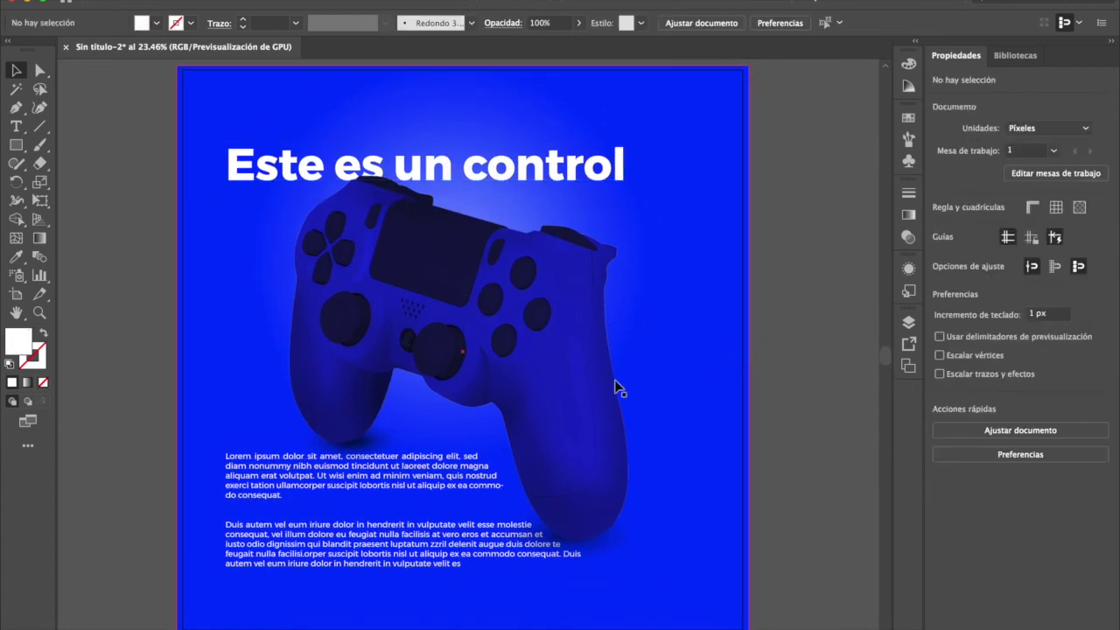
mouse_move(531, 385)
mouse_down()
mouse_move(555, 397)
mouse_move(530, 393)
mouse_up()
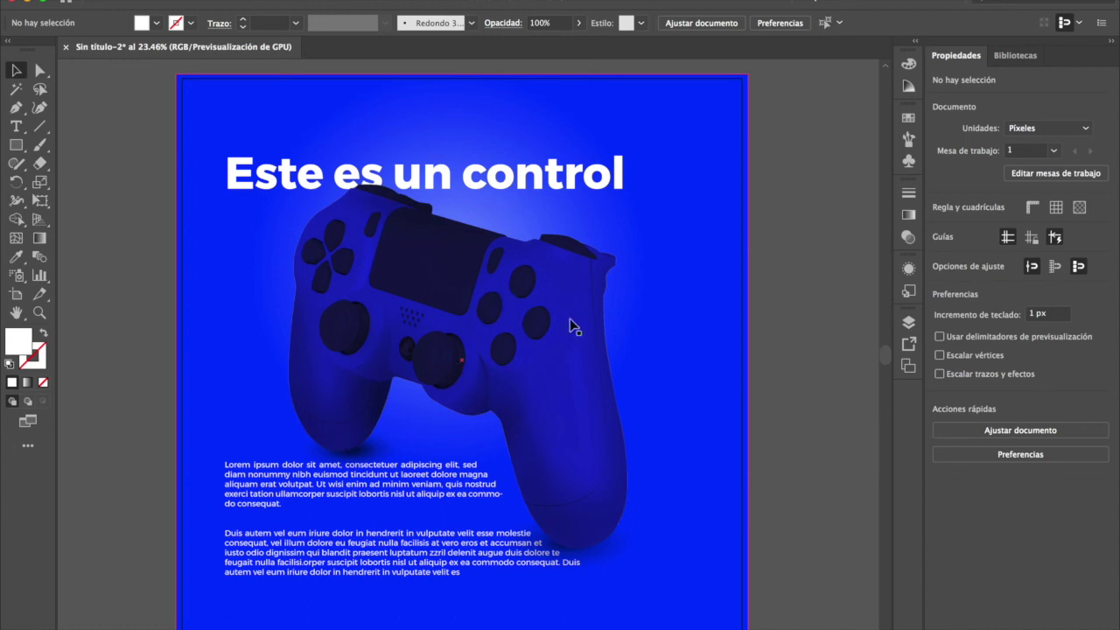
click(730, 95)
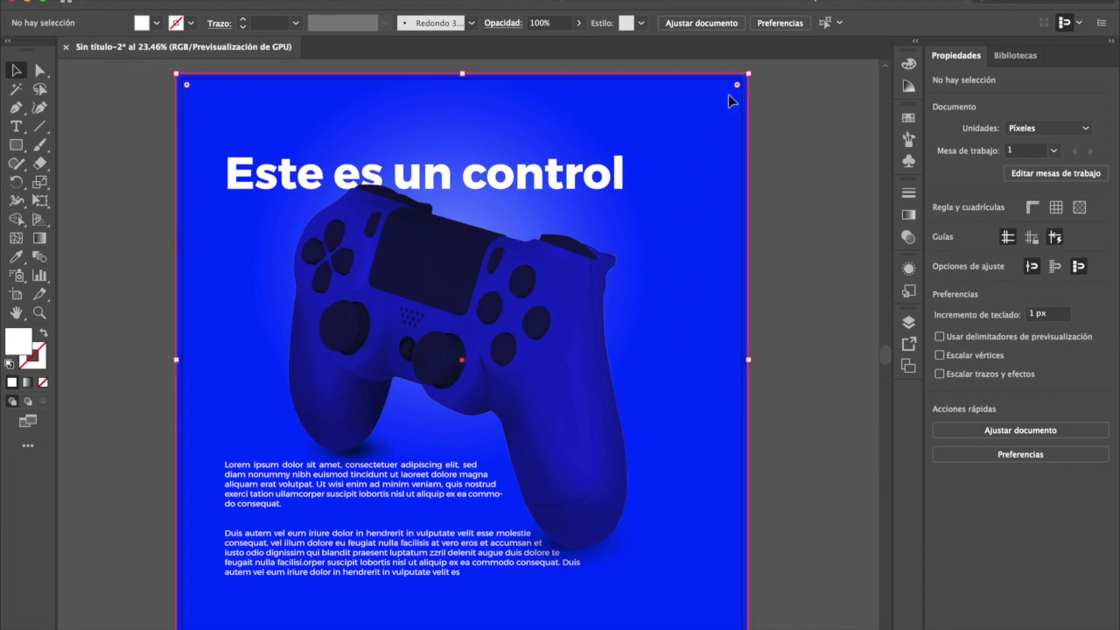
click(132, 206)
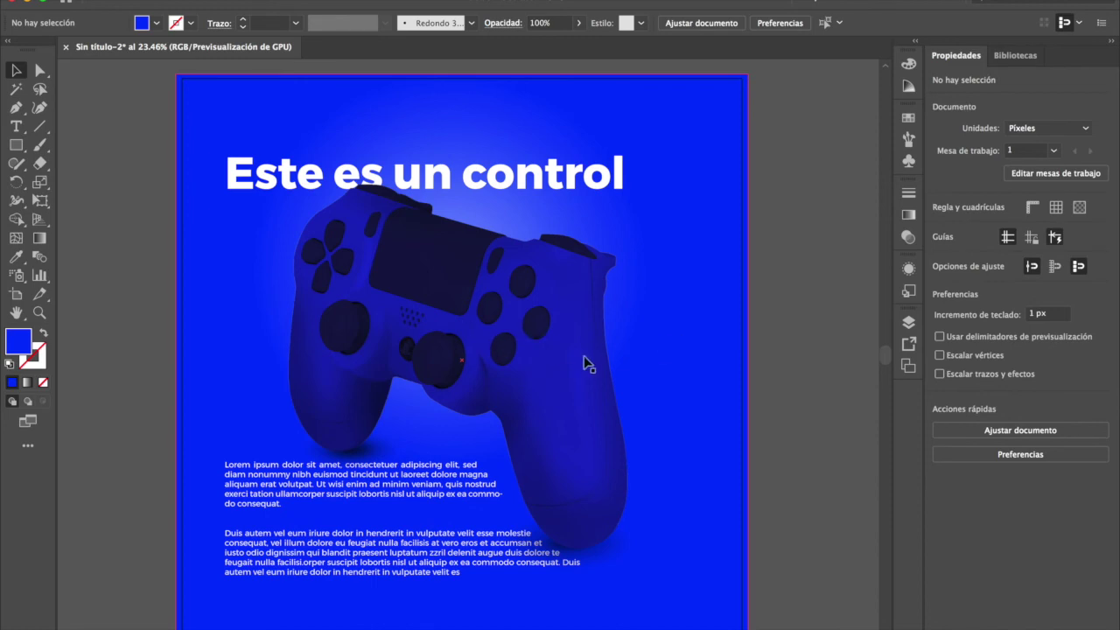
Step: Switch to Photoshop and select the layer Capa 4 inside the azul group
key(ctrl+Up)
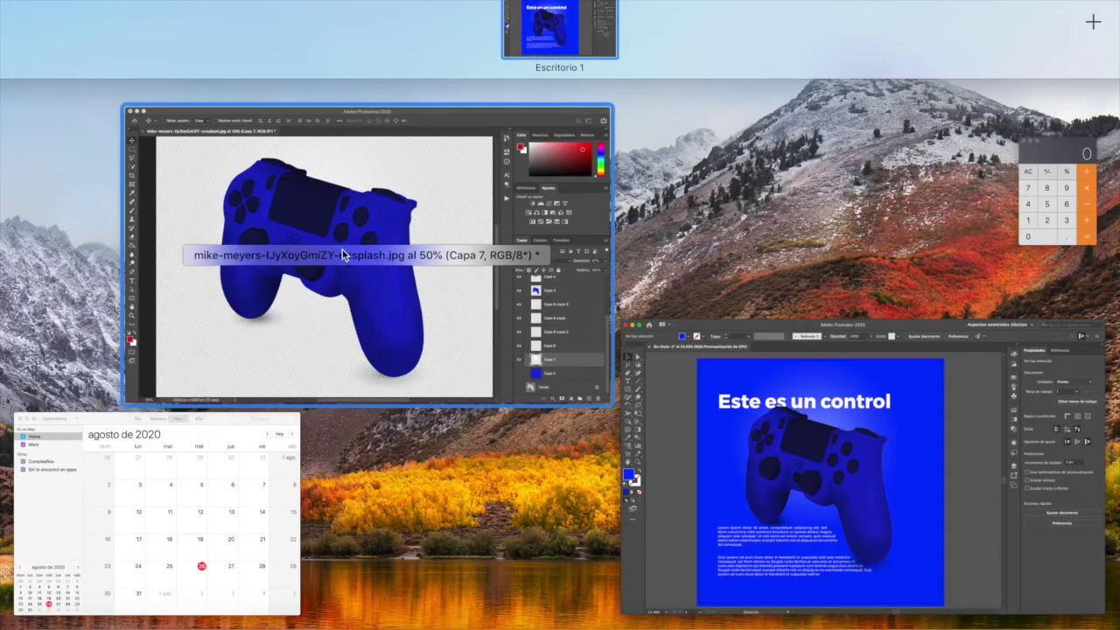
click(342, 249)
click(16, 79)
click(15, 60)
scroll(962, 450, up, 4)
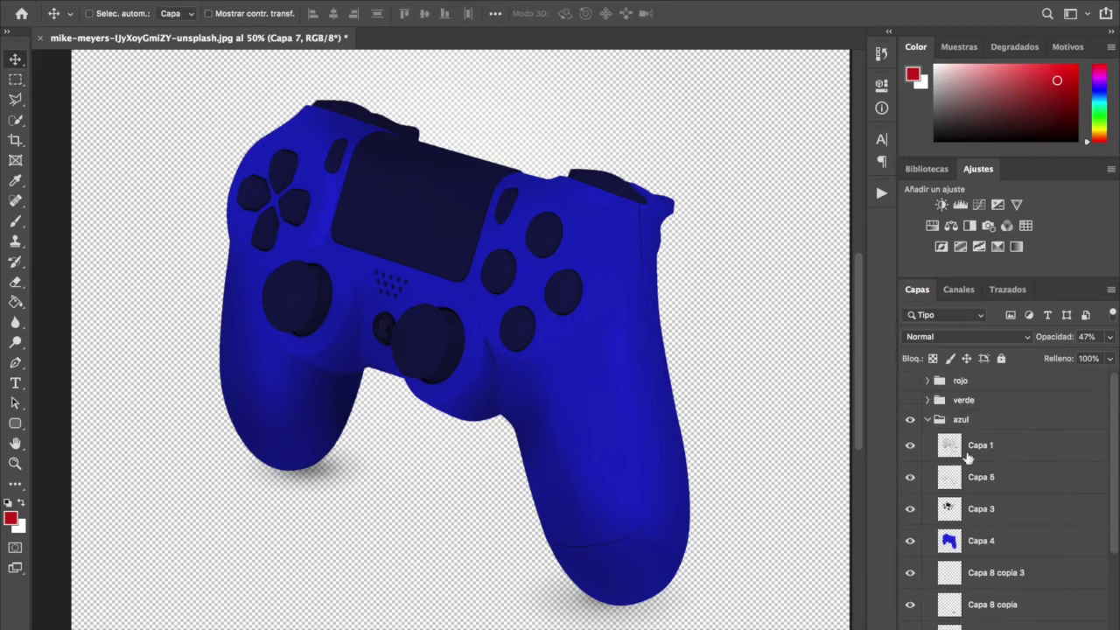
click(989, 543)
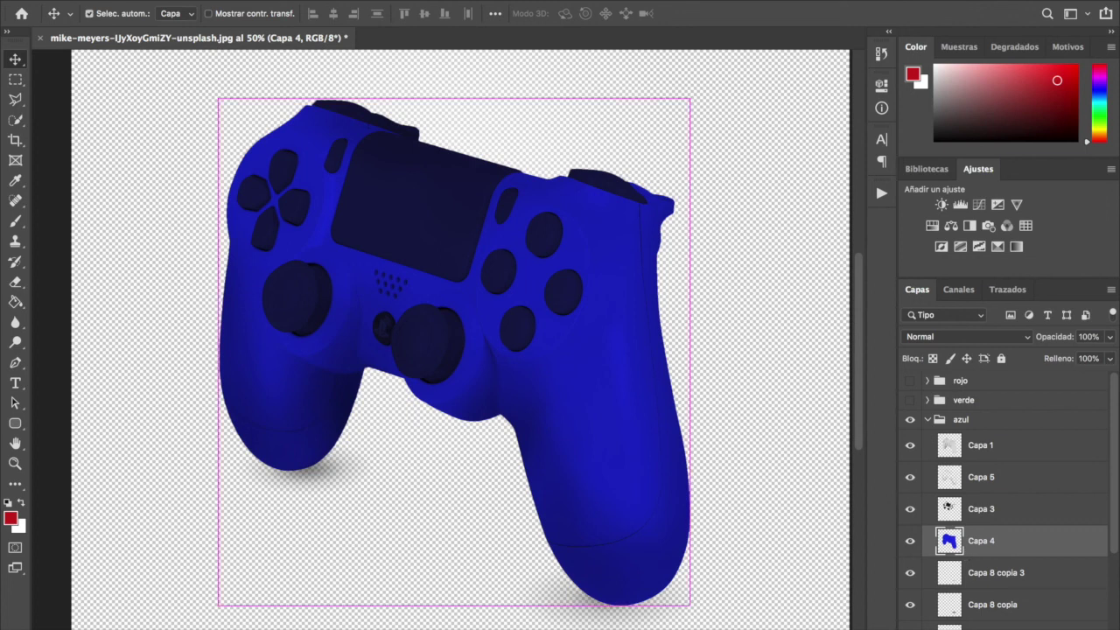
click(229, 0)
mouse_move(253, 16)
click(473, 14)
drag(689, 171, 737, 168)
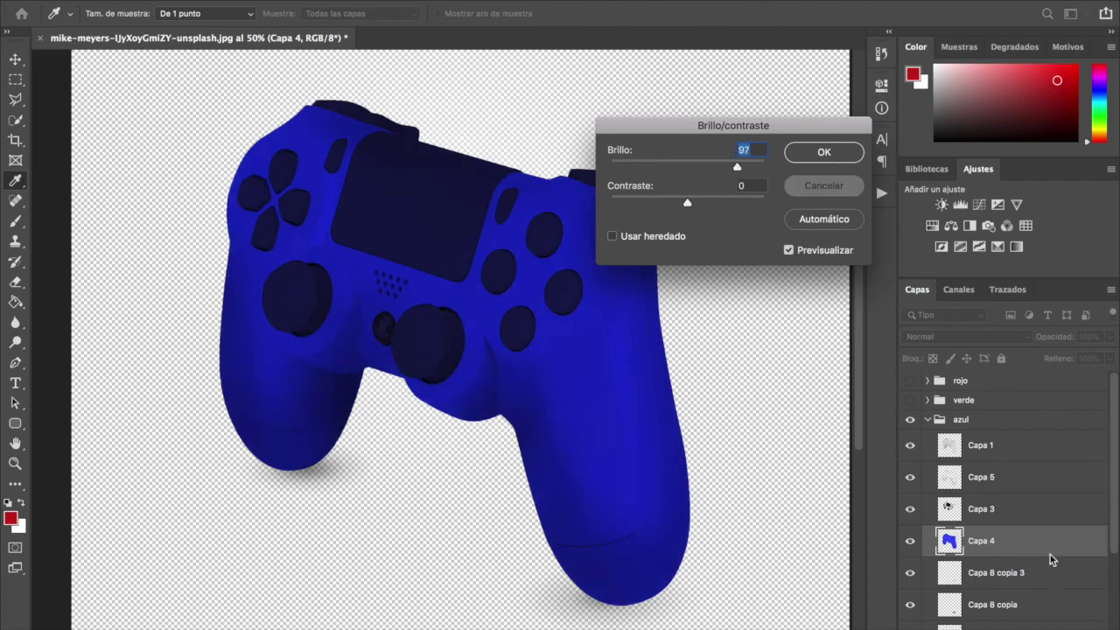
key(Return)
Step: Add a Superposición de colores effect to the layer Capa 4, shifting the overlay's hue to violet
double_click(1089, 539)
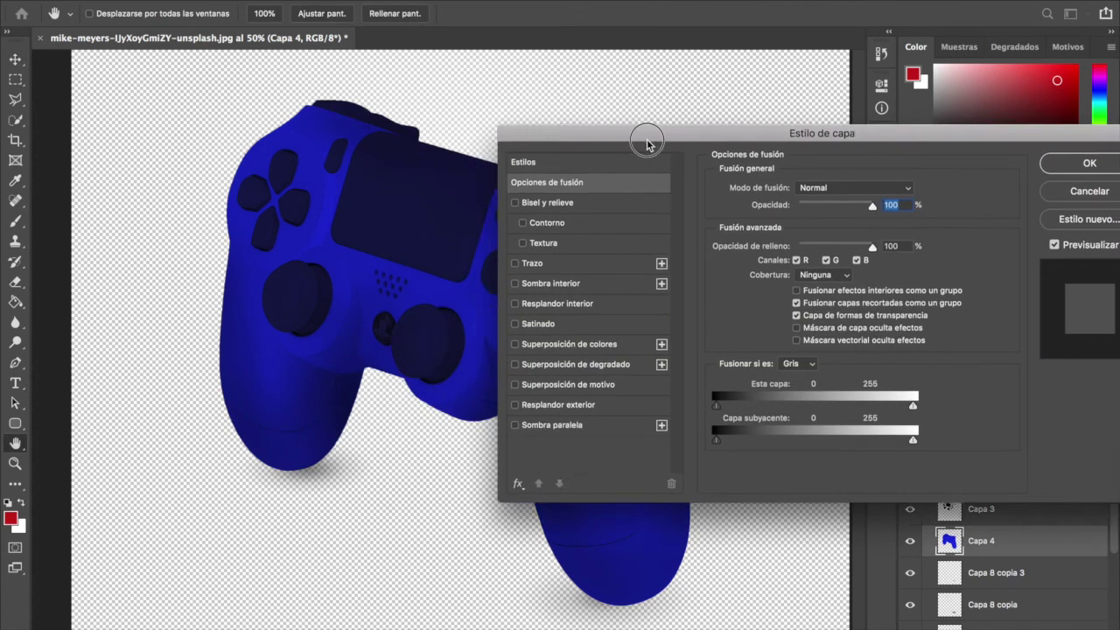
click(611, 395)
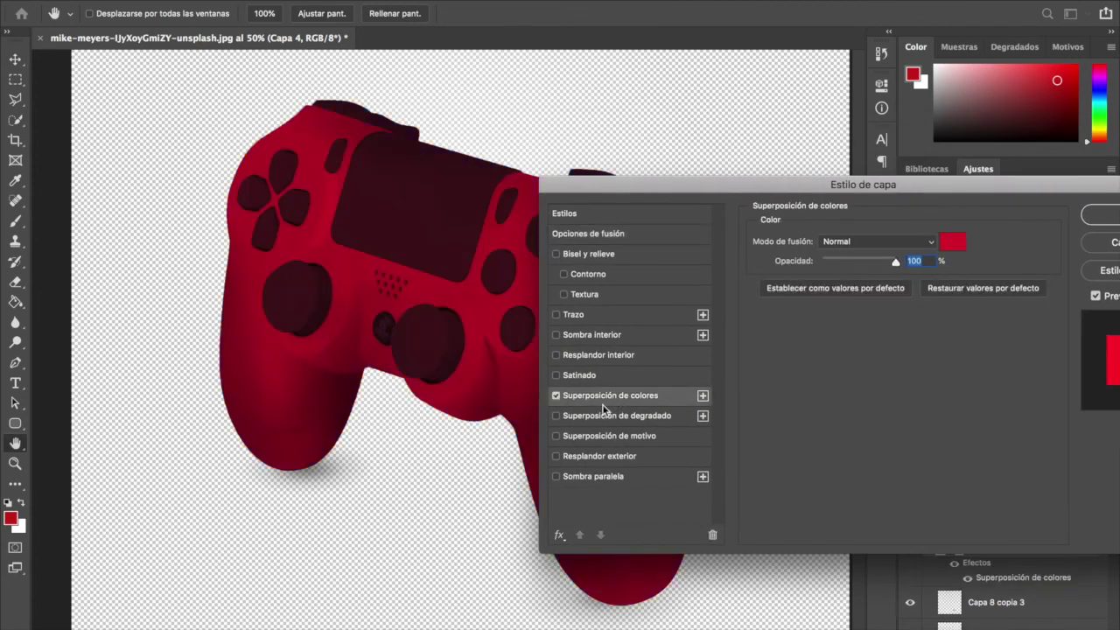
click(951, 241)
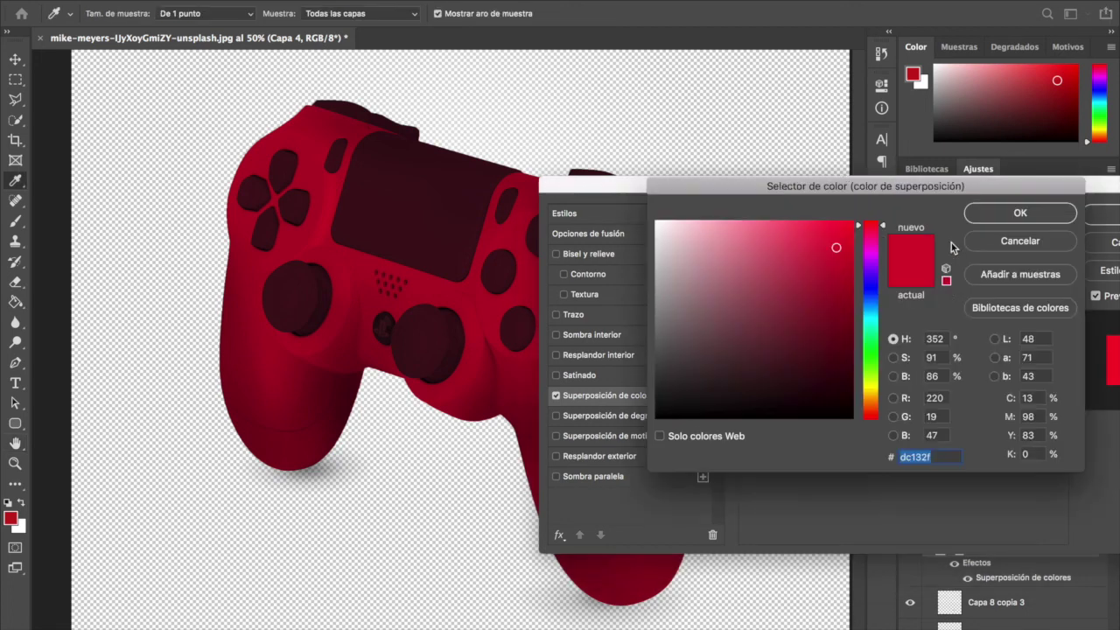
drag(877, 225, 883, 276)
click(1020, 213)
drag(985, 173, 725, 175)
click(856, 213)
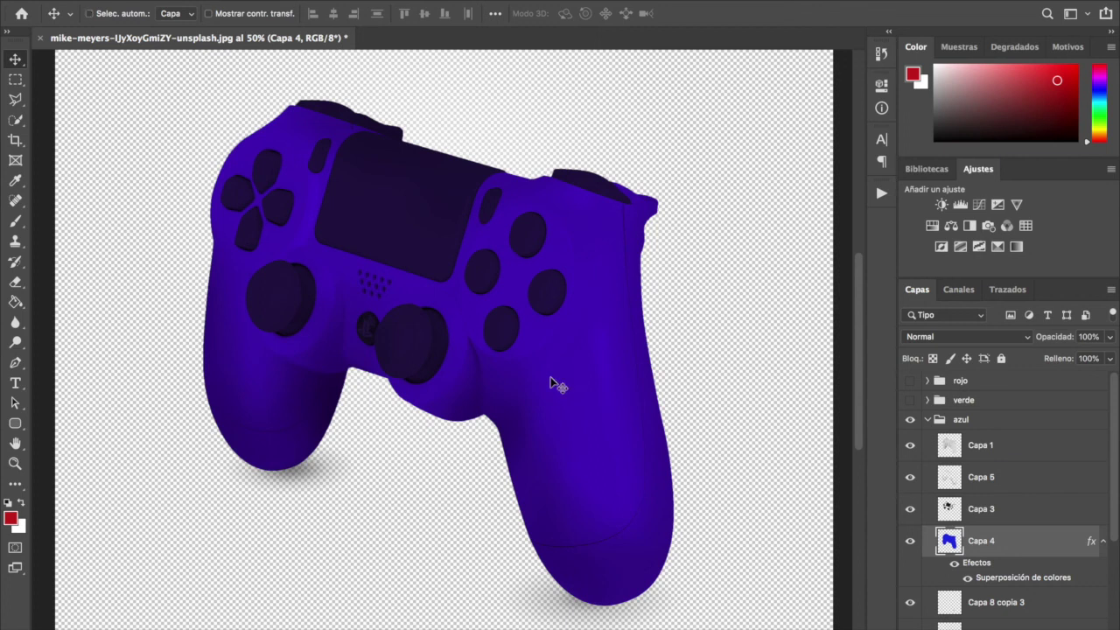
Step: Export the violet controller for web as a transparent PNG-24 at 70%, replacing azul.png in the prueba-control folder
key(super)
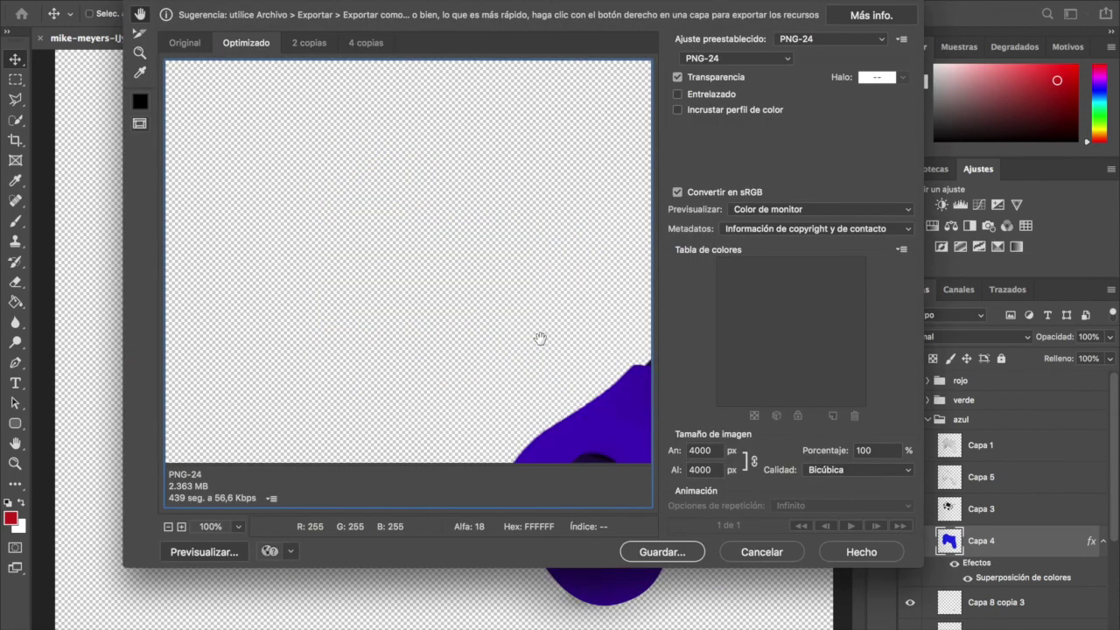
click(862, 451)
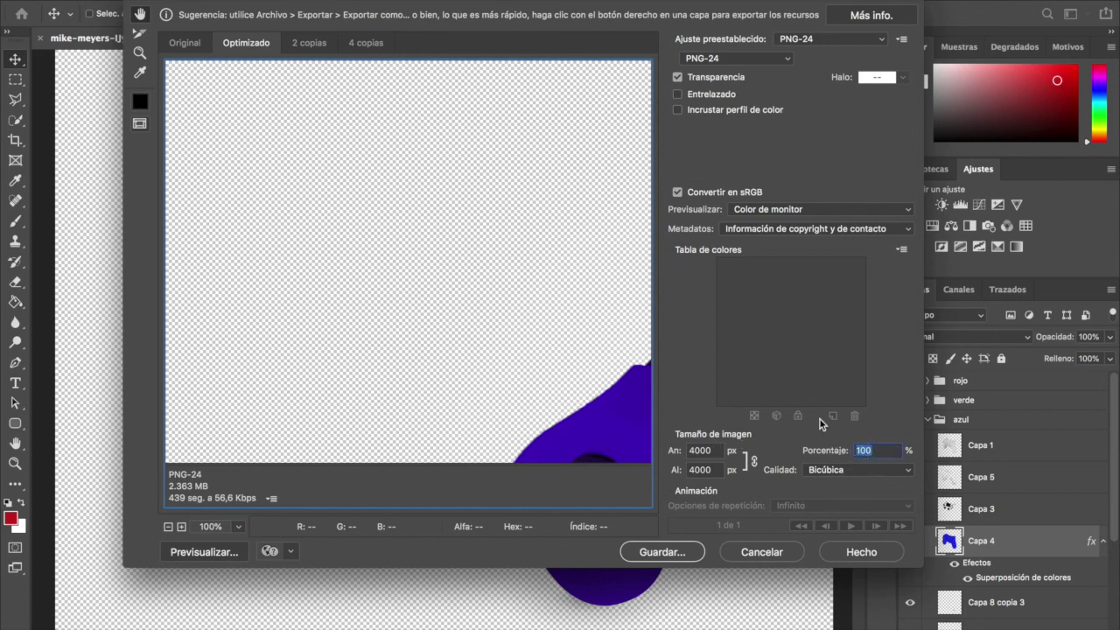
text(70)
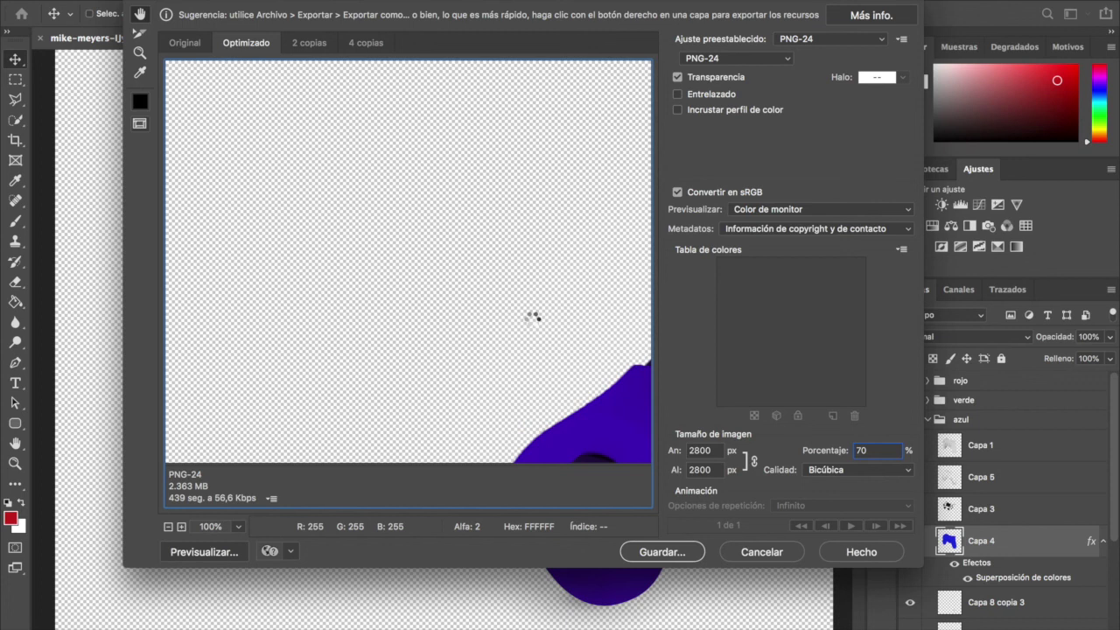
click(665, 552)
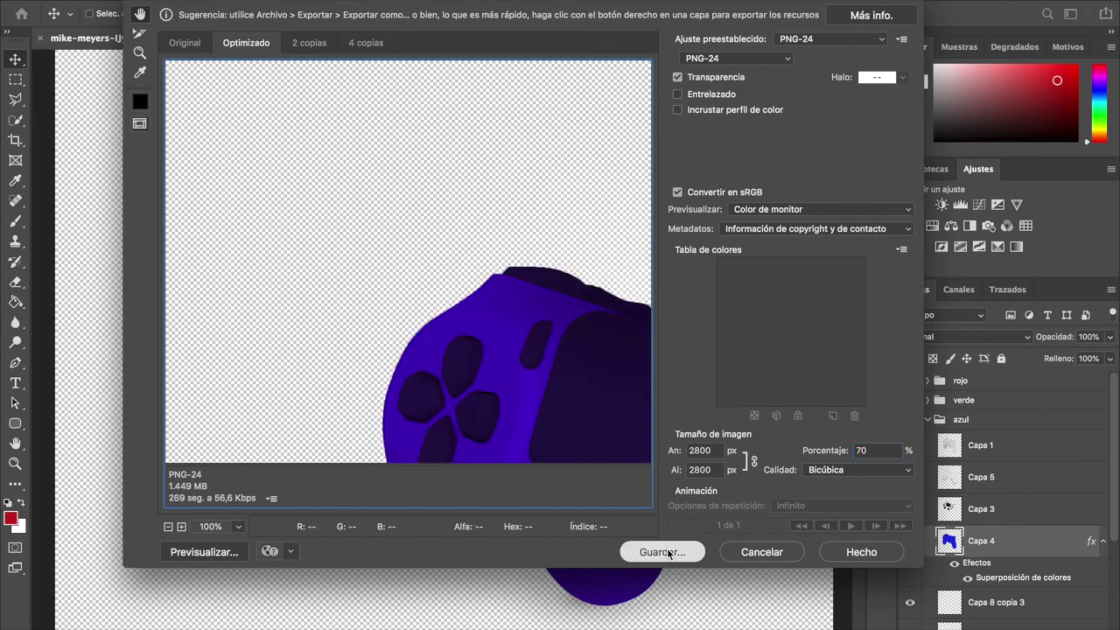
click(392, 103)
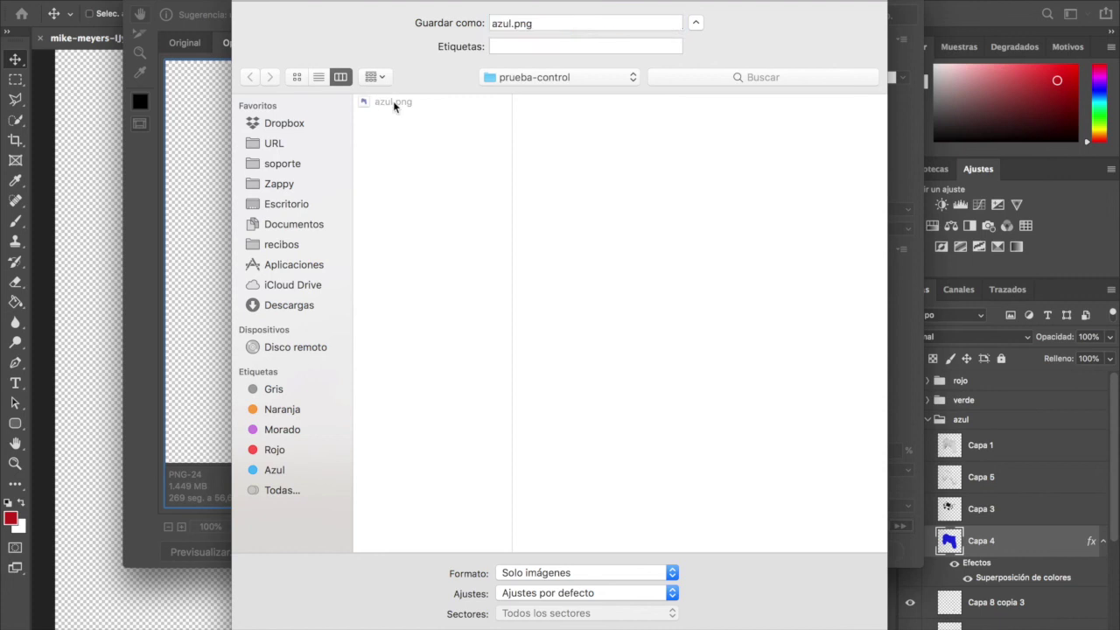
click(840, 629)
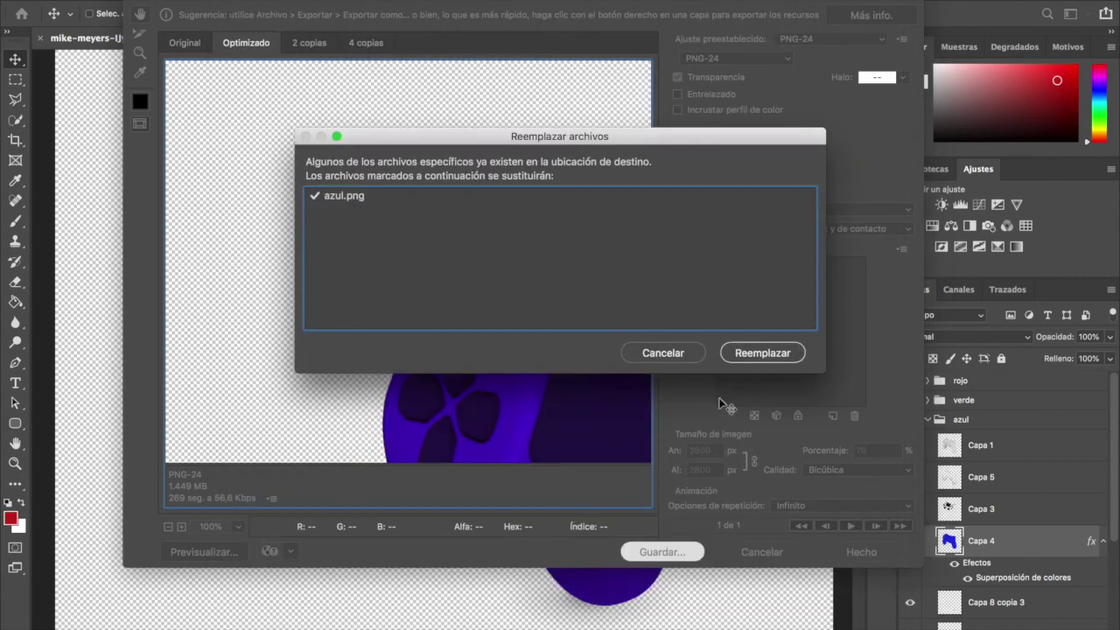
click(762, 353)
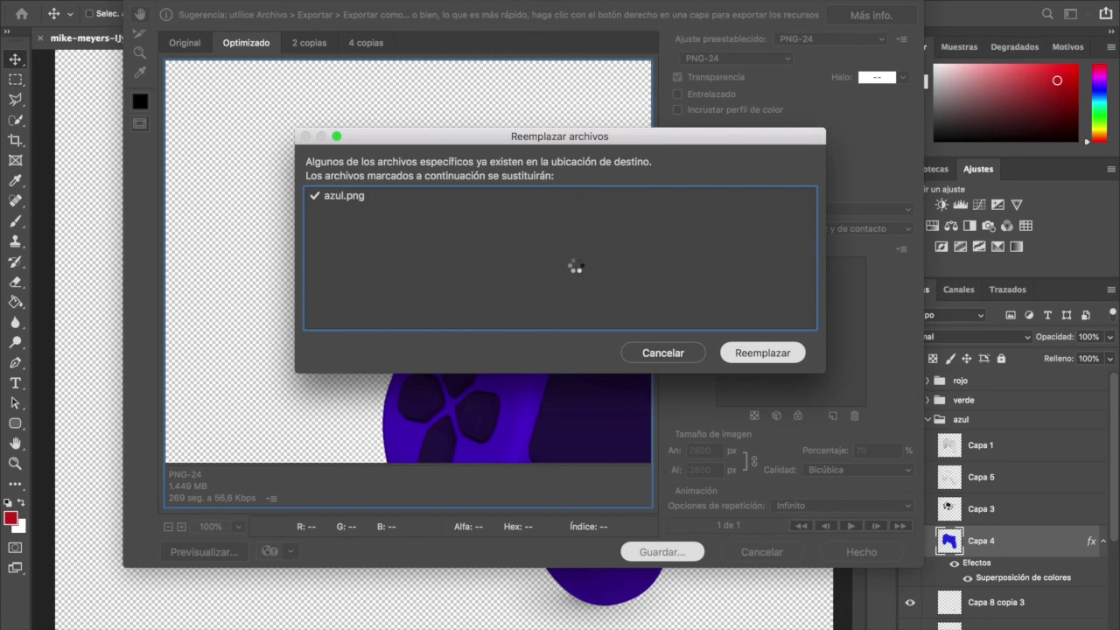
Step: Switch back to Illustrator and update the modified linked controller image
key(ctrl+Up)
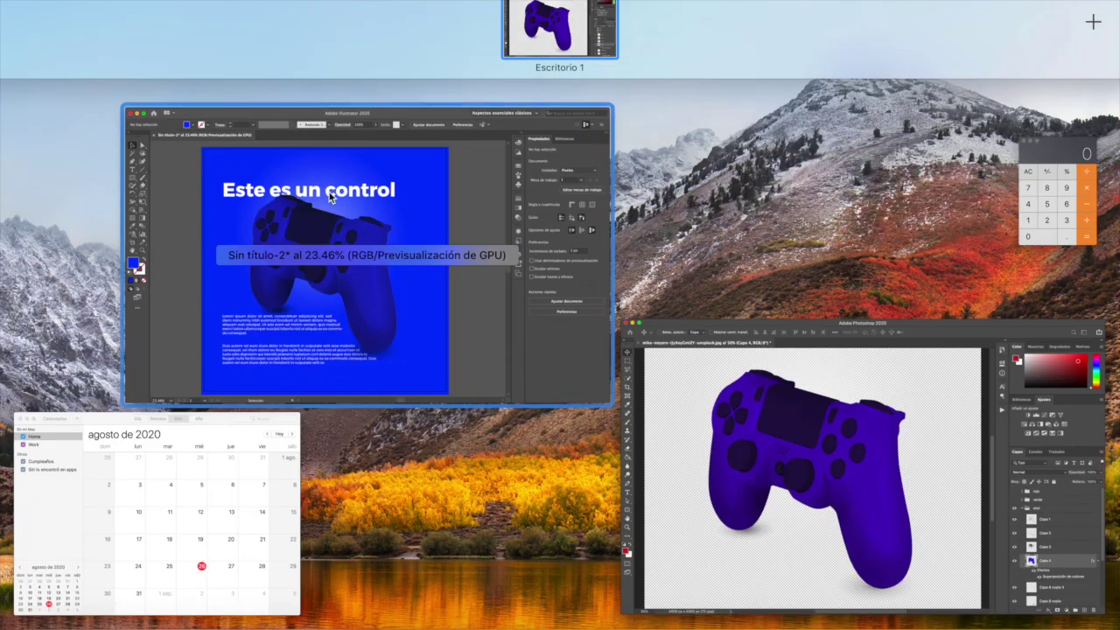
click(348, 235)
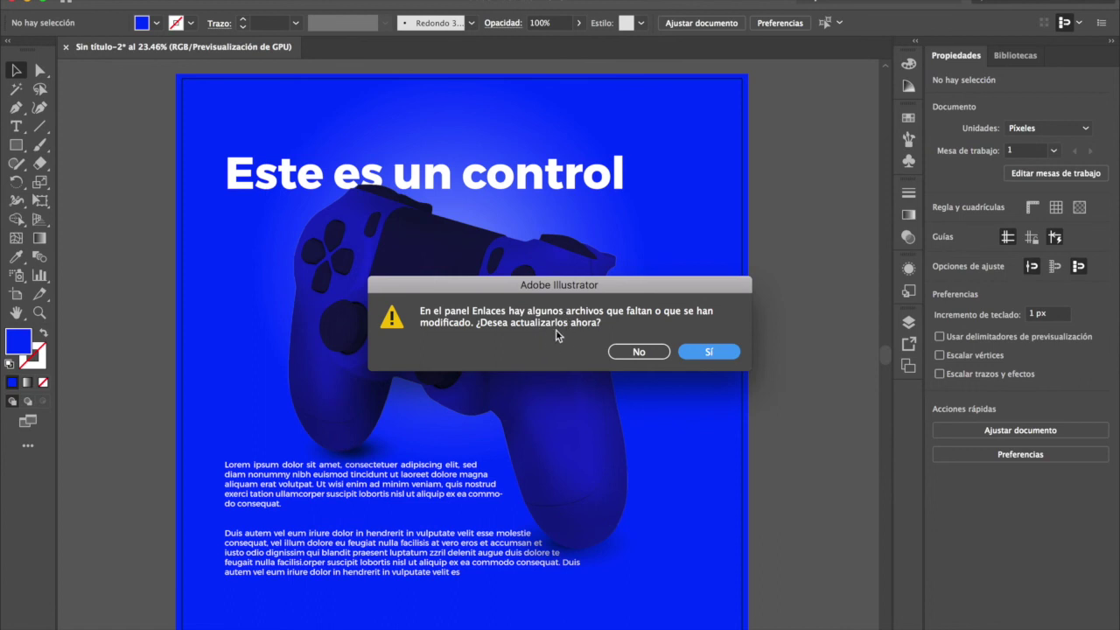
click(710, 353)
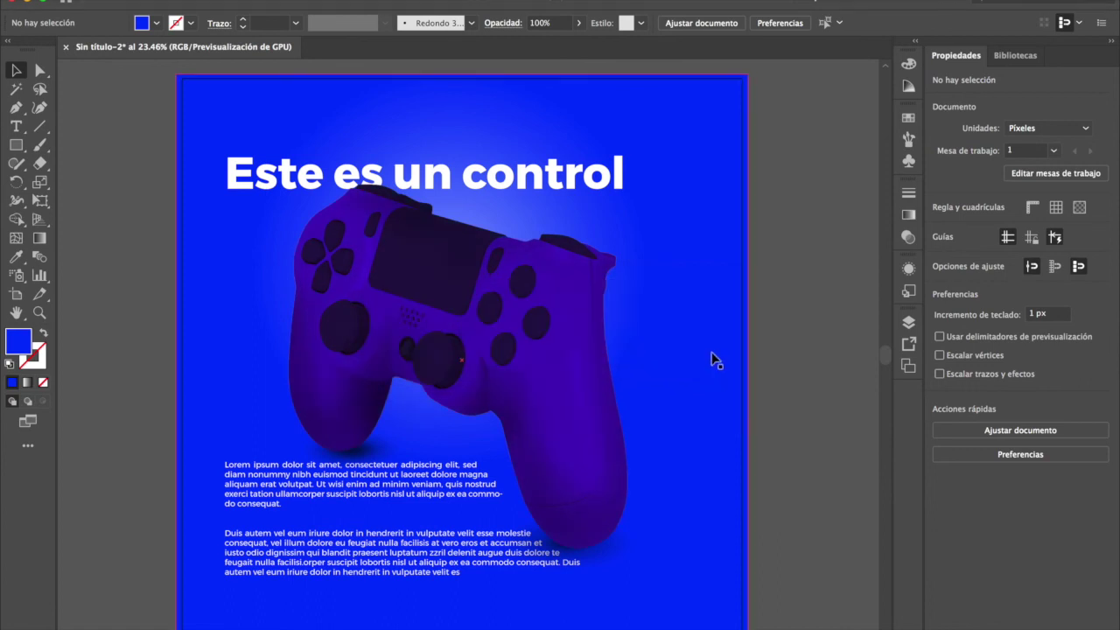
drag(567, 399, 588, 389)
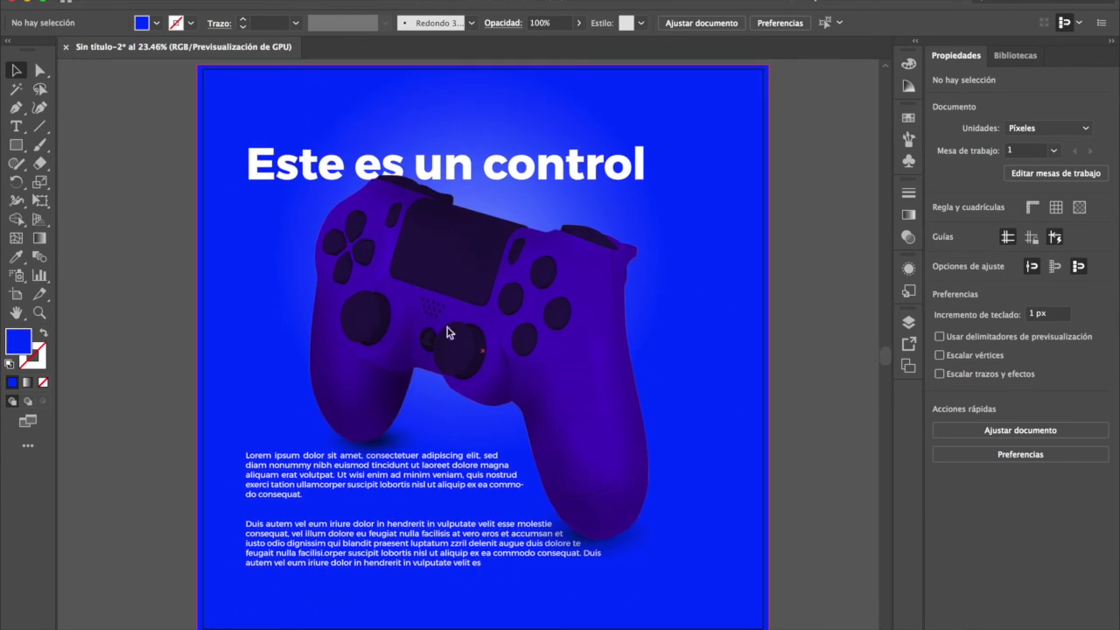
key(ctrl+Up)
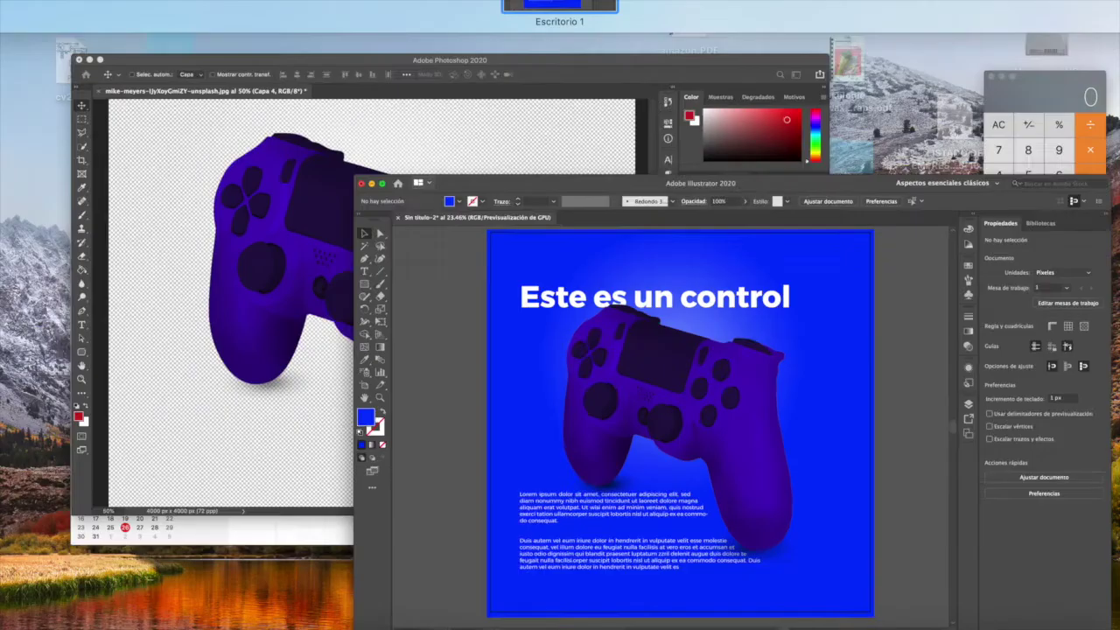
click(466, 293)
key(ctrl+Up)
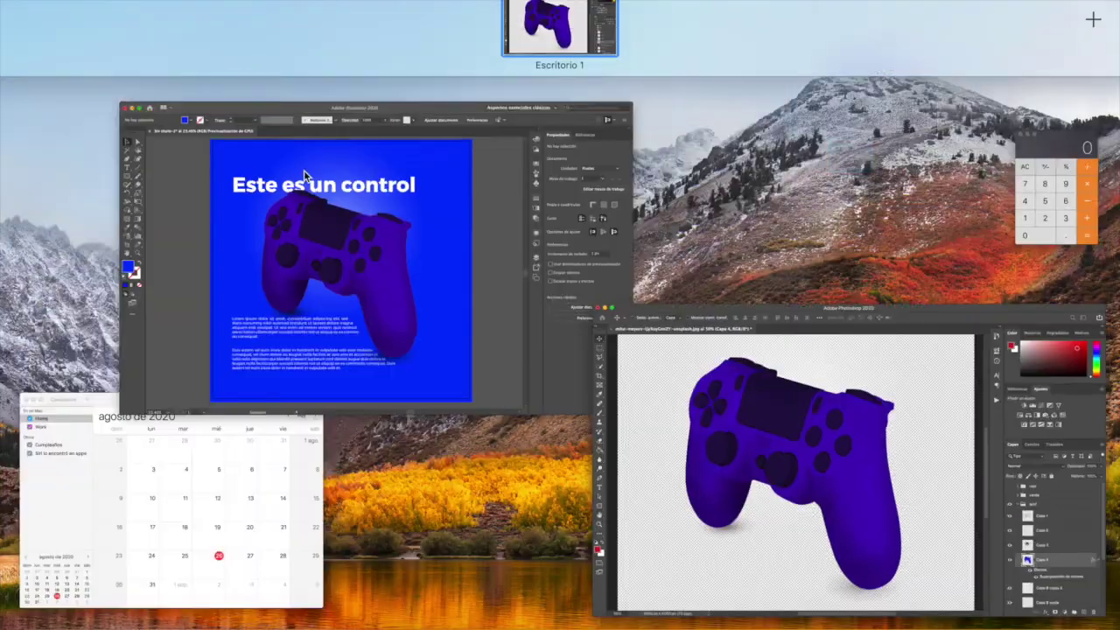
click(446, 295)
Step: Try changing the background rectangle's fill to 2B00FF, and undo the colour change
click(740, 169)
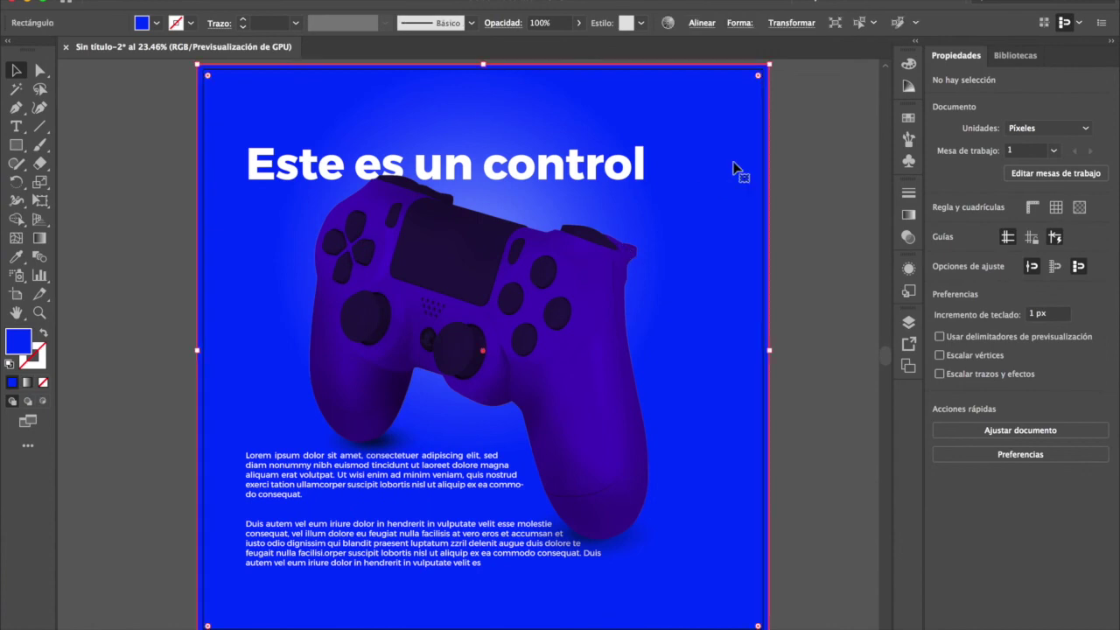
double_click(20, 346)
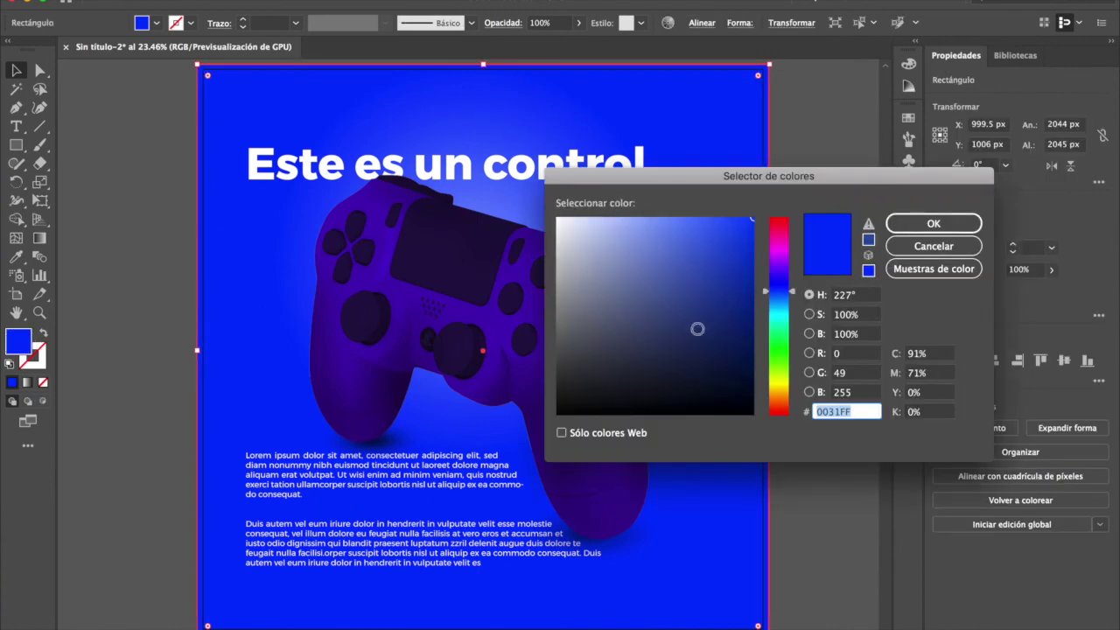
drag(790, 287, 793, 277)
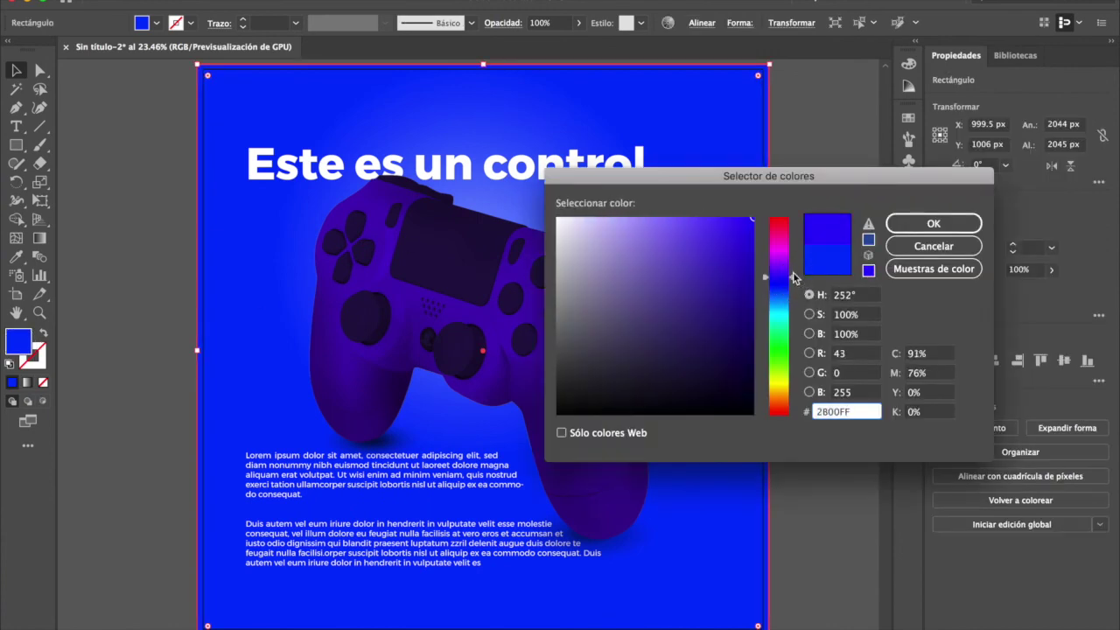
drag(732, 243, 754, 214)
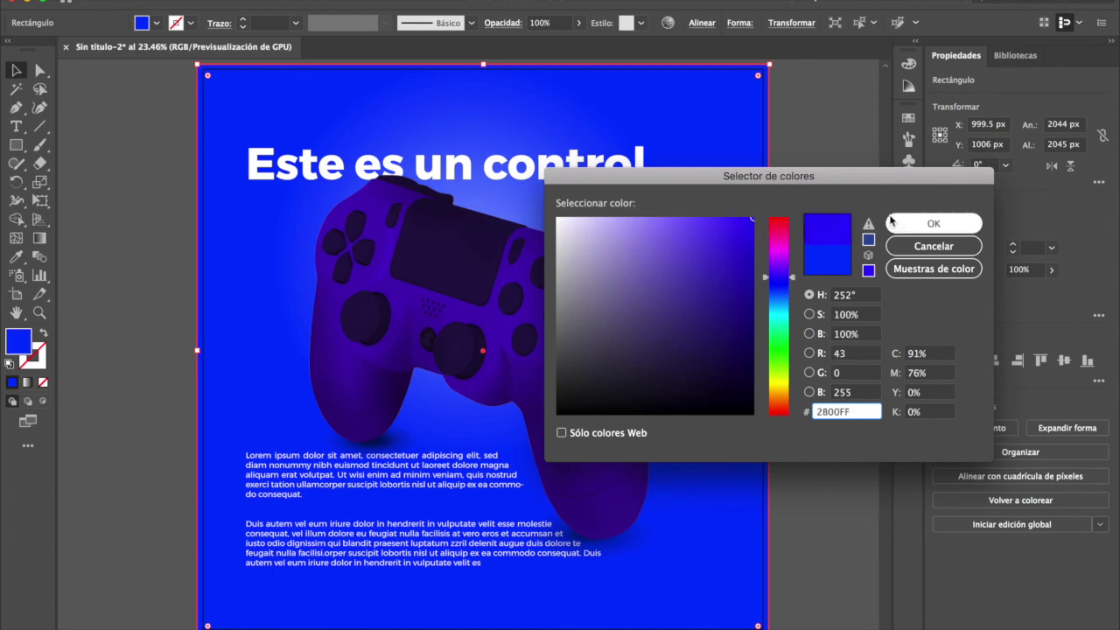
click(911, 226)
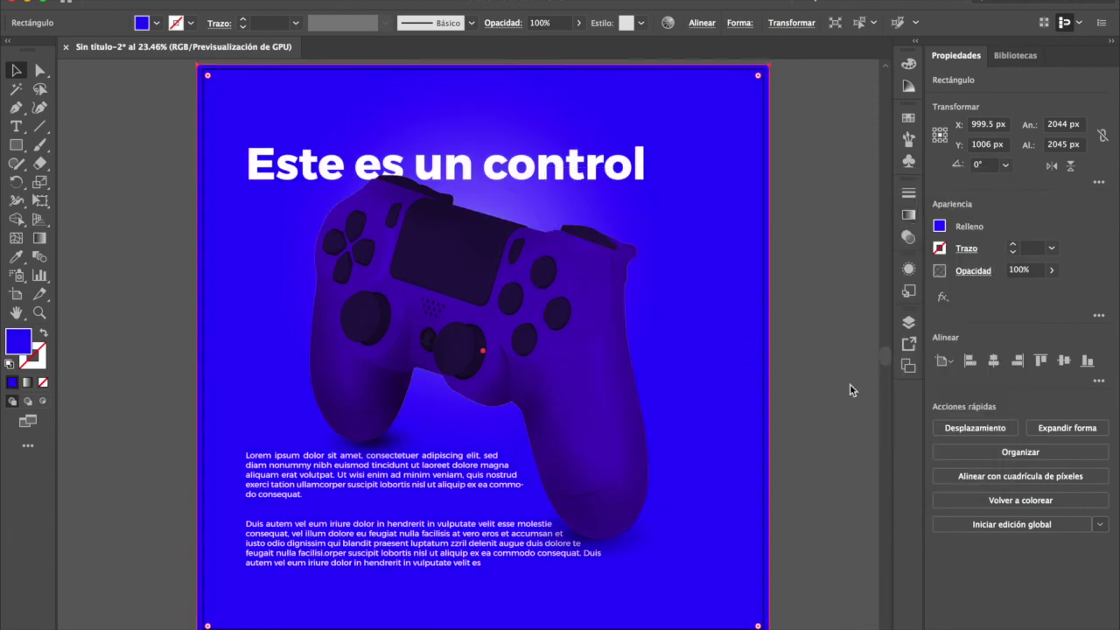
key(super+z)
Step: Set the background rectangle's fill to violet 6F00FF and deselect it
click(778, 172)
click(741, 110)
double_click(21, 342)
drag(791, 298, 793, 259)
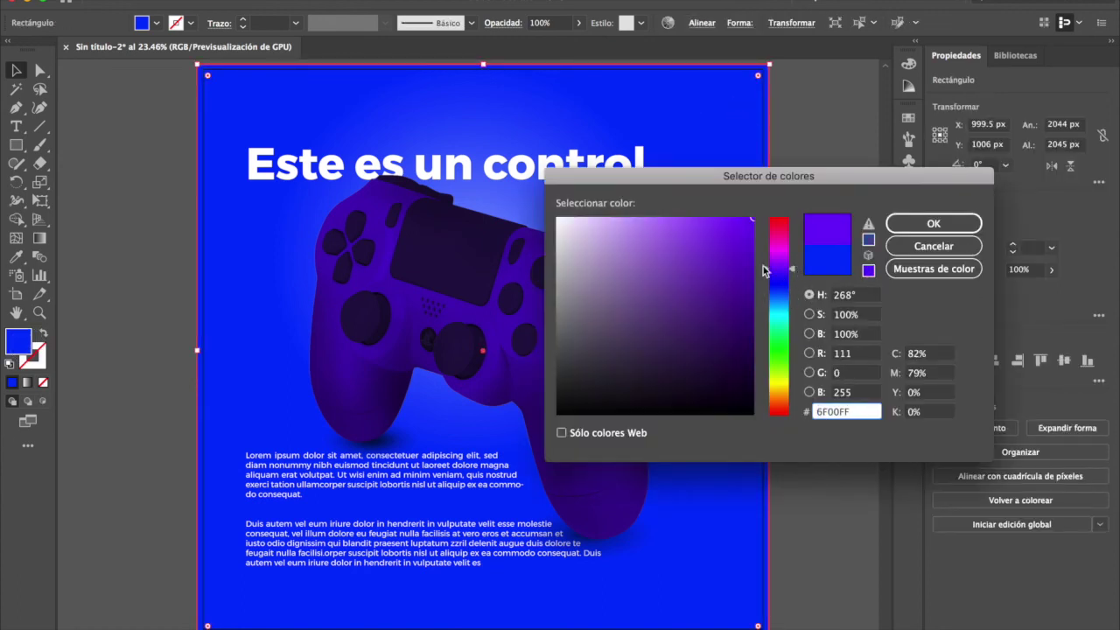
click(934, 223)
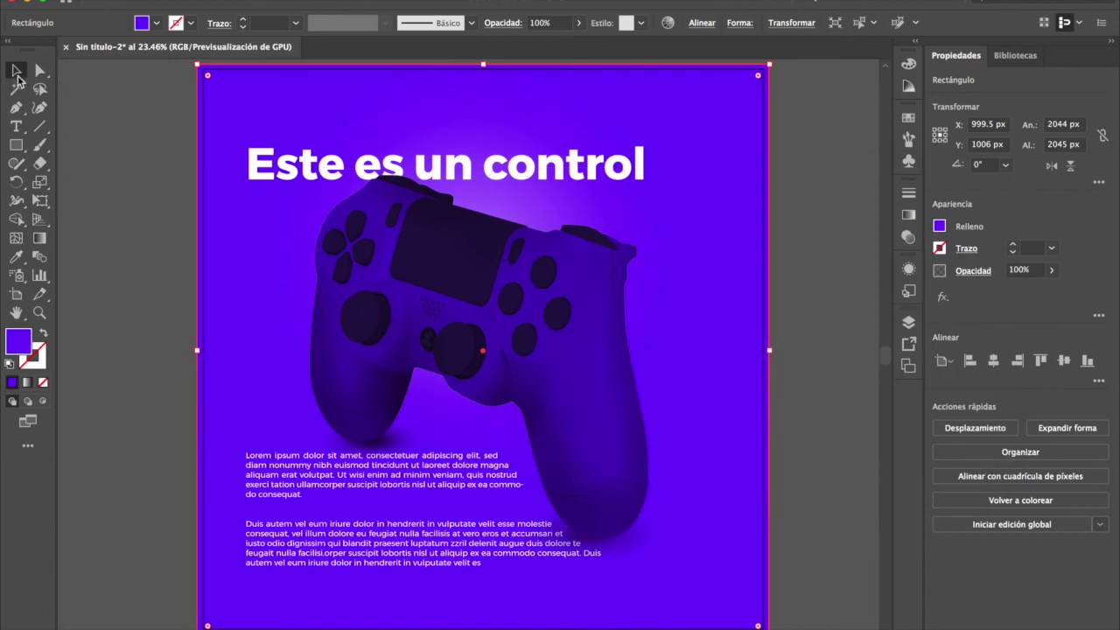
click(121, 178)
mouse_move(620, 416)
mouse_down()
mouse_move(642, 412)
mouse_move(623, 422)
mouse_up()
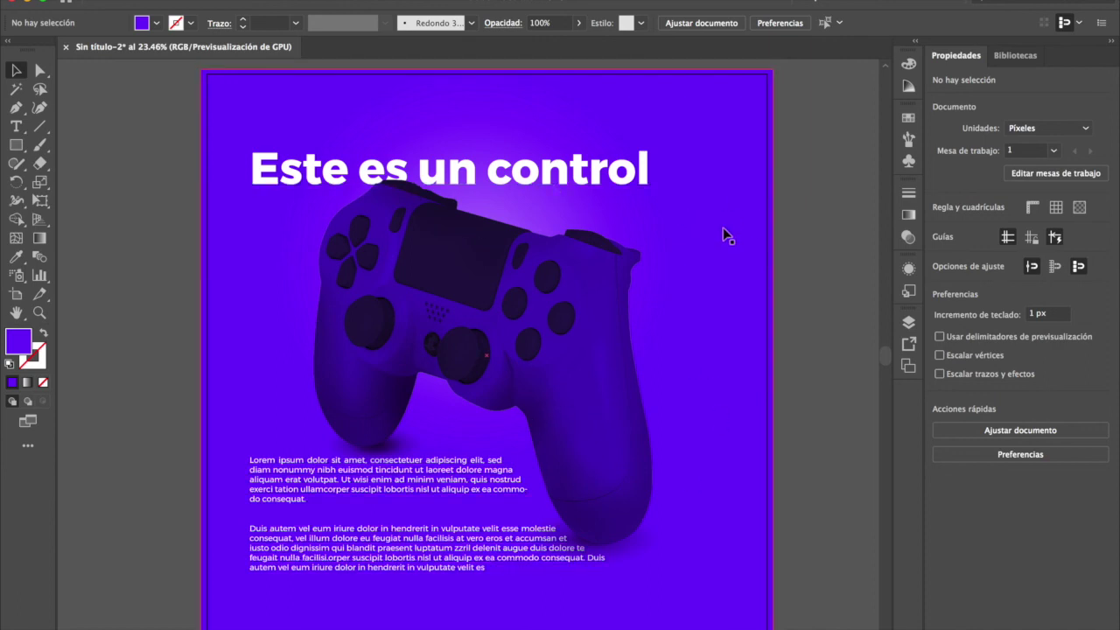
drag(684, 320, 693, 324)
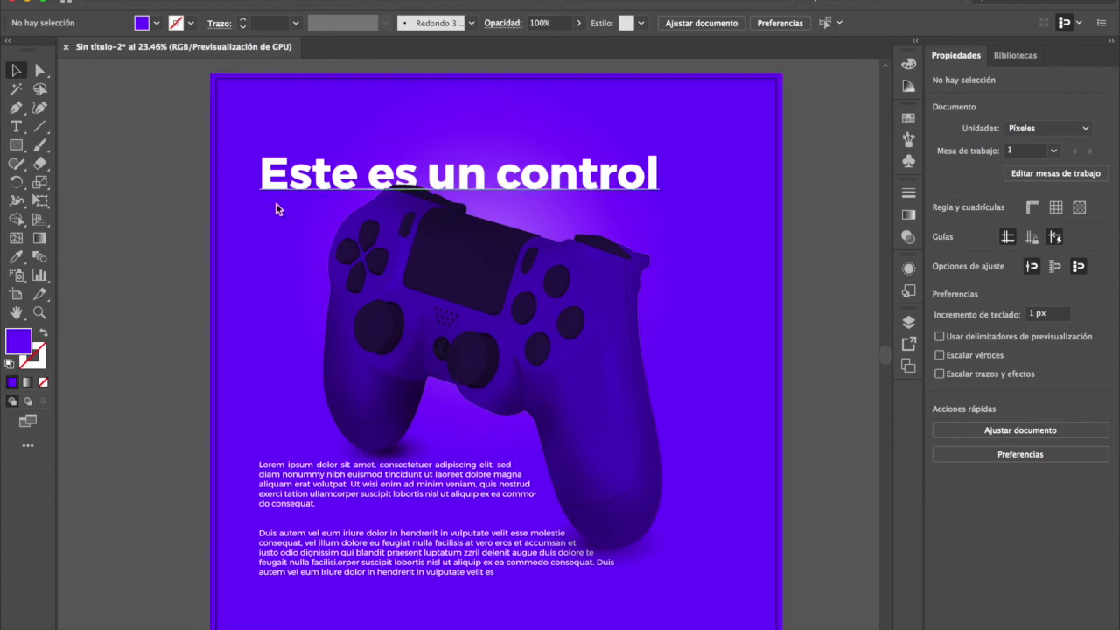
Step: Switch to Photoshop and show the blue background layer Capa 2 inside the azul group
key(ctrl+Up)
click(268, 302)
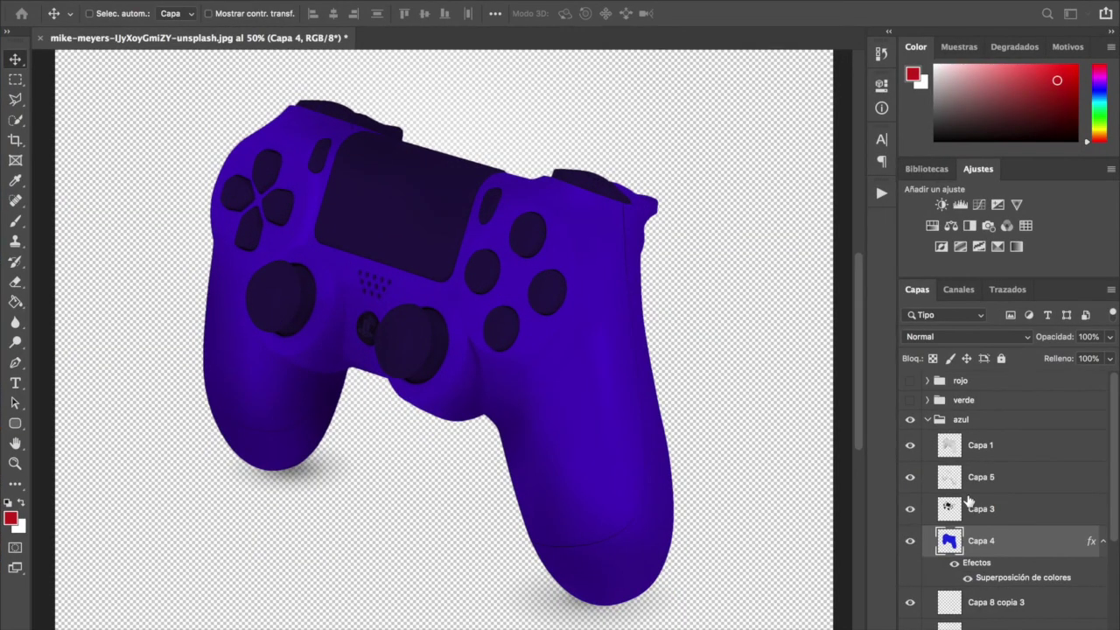
scroll(970, 500, down, 4)
click(910, 599)
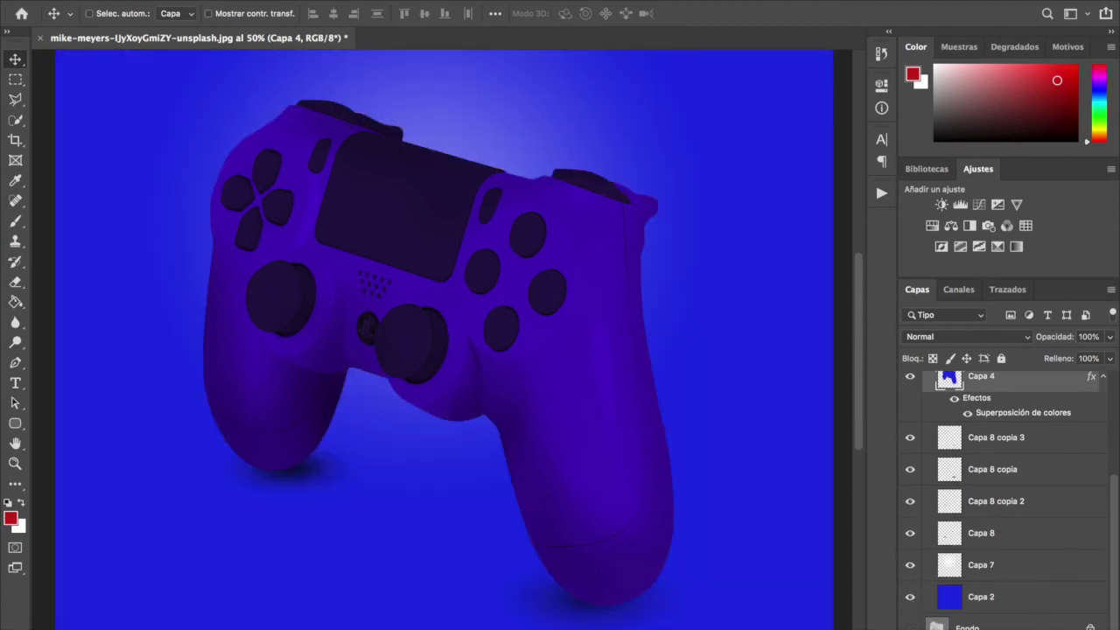
scroll(947, 437, up, 3)
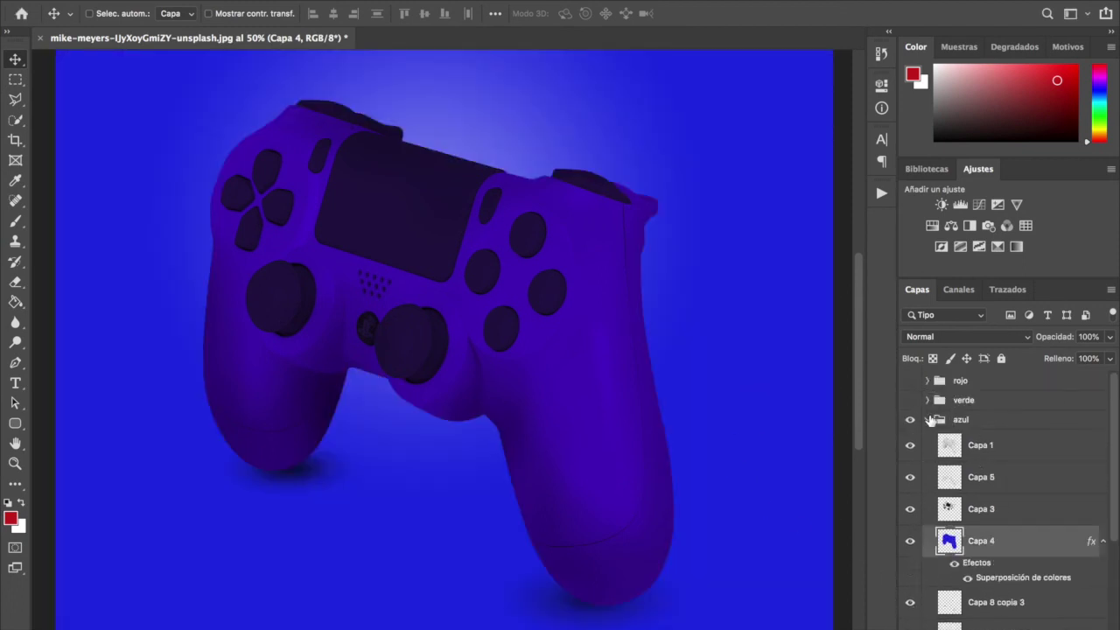
Step: Collapse and hide the azul group, and show the verde group
click(928, 419)
click(910, 419)
click(910, 399)
scroll(538, 317, up, 2)
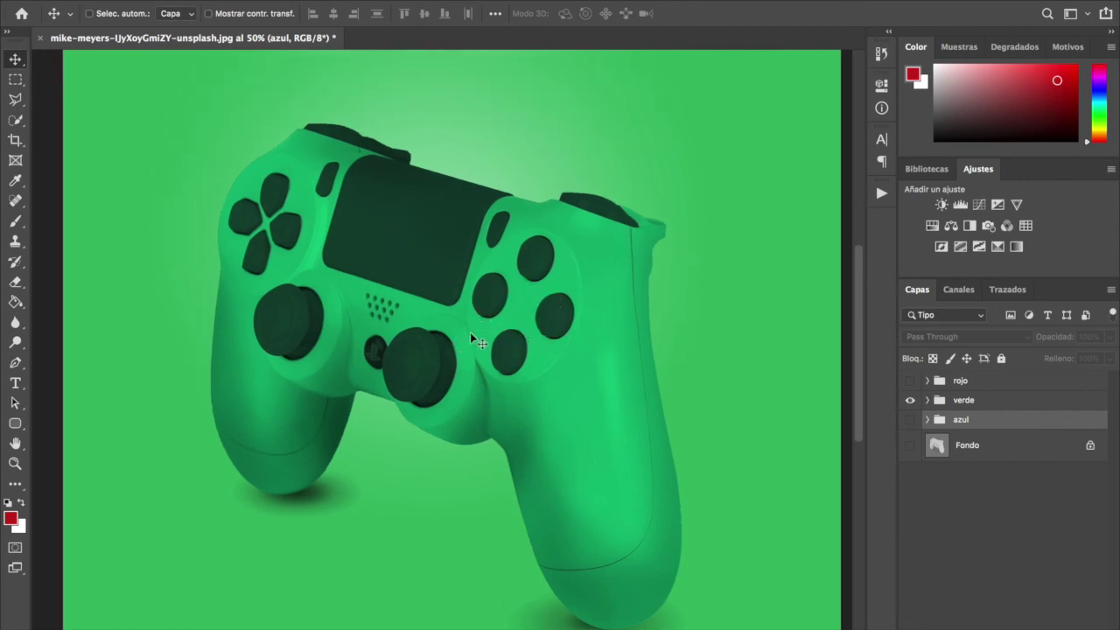
Step: Switch back to Illustrator and review the composition with the violet controller and background
key(ctrl+Up)
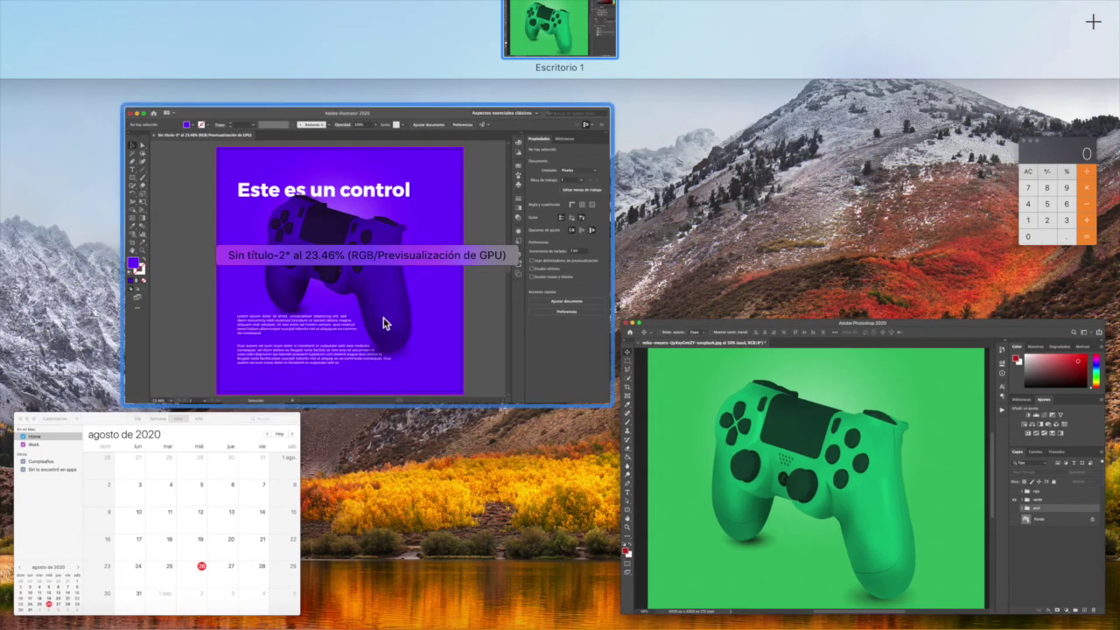
click(340, 294)
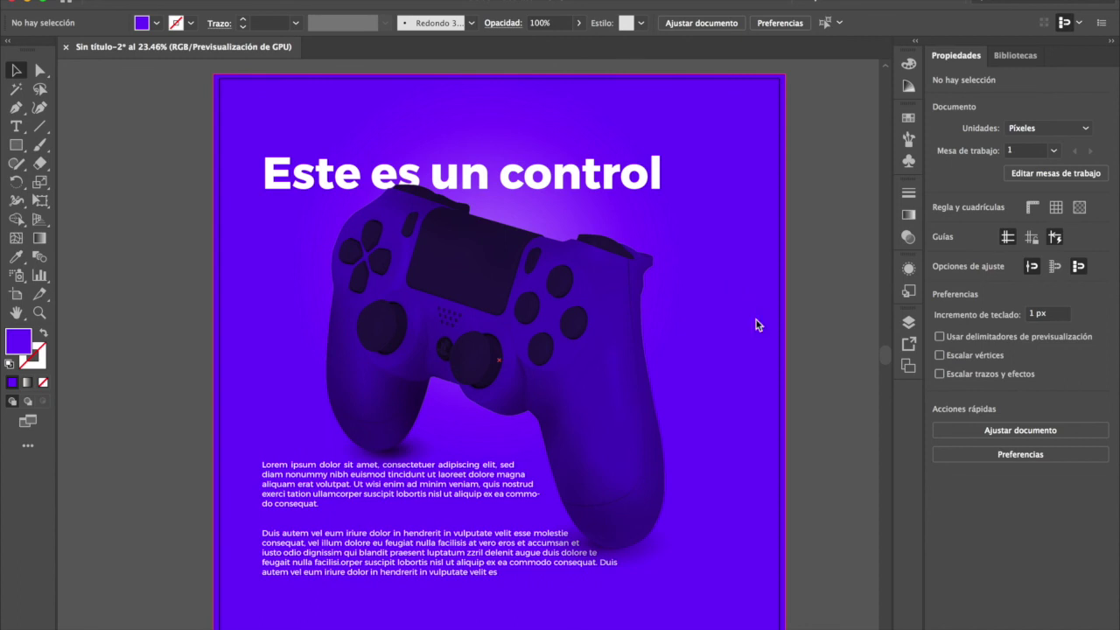
drag(692, 310, 675, 305)
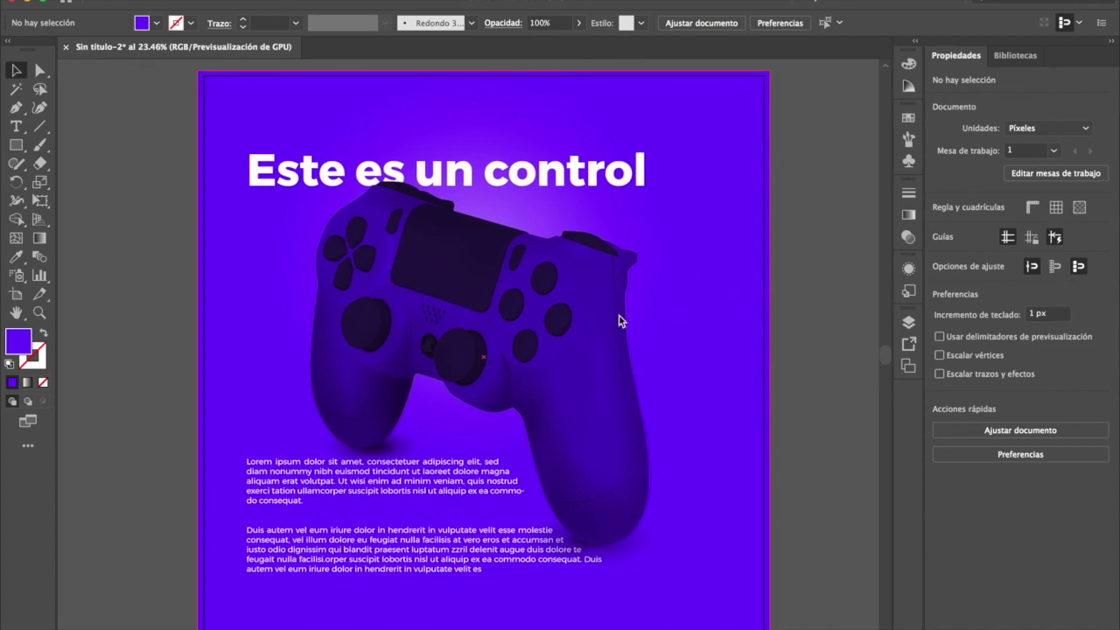